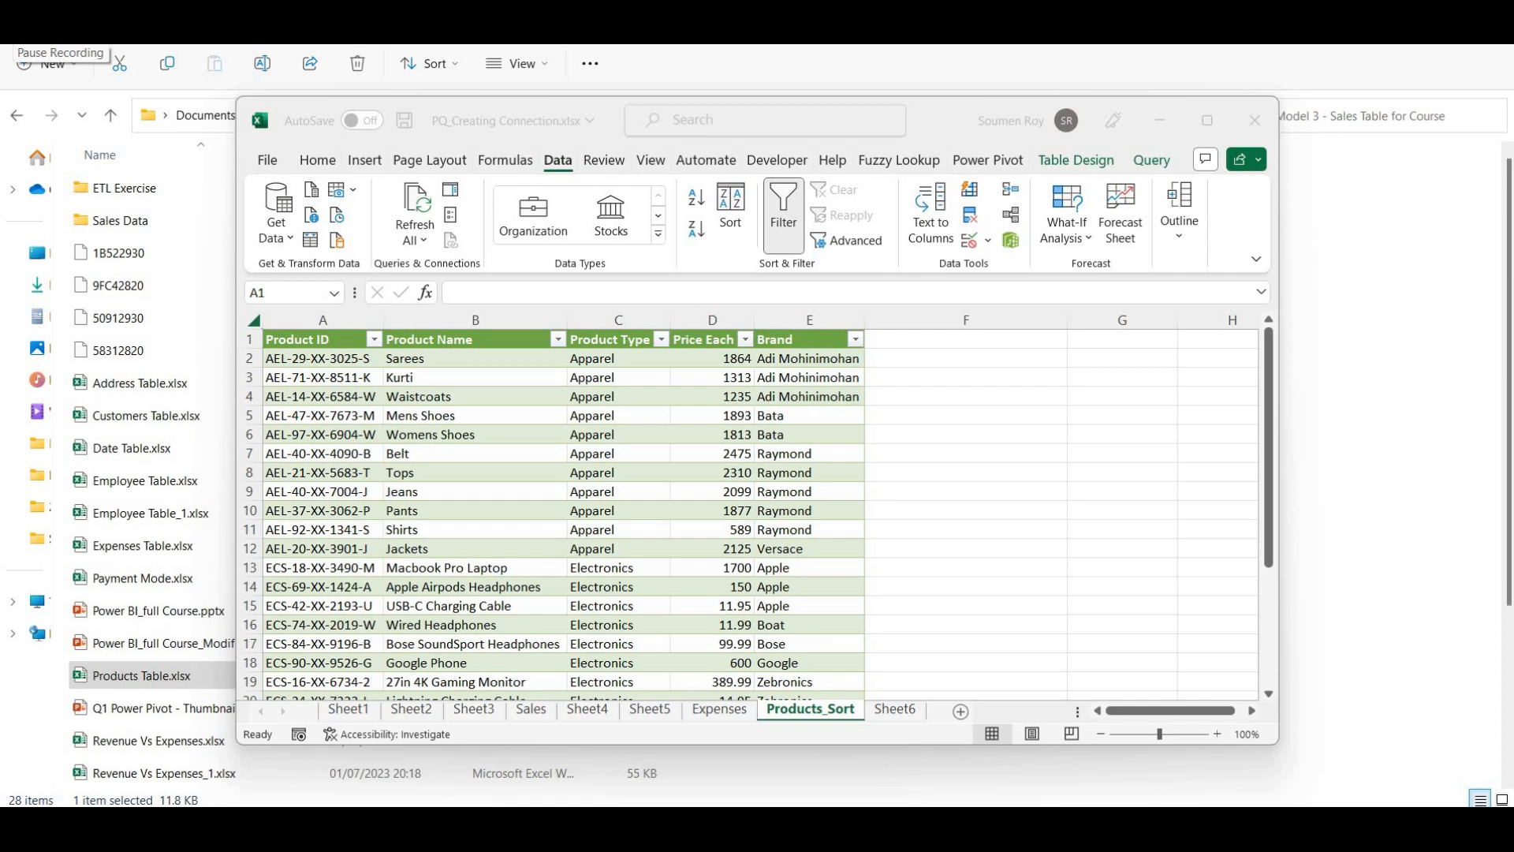
# Maximize the workbook, go to the empty Sheet6 and launch the Power Query Editor
pyautogui.click(1208, 121)
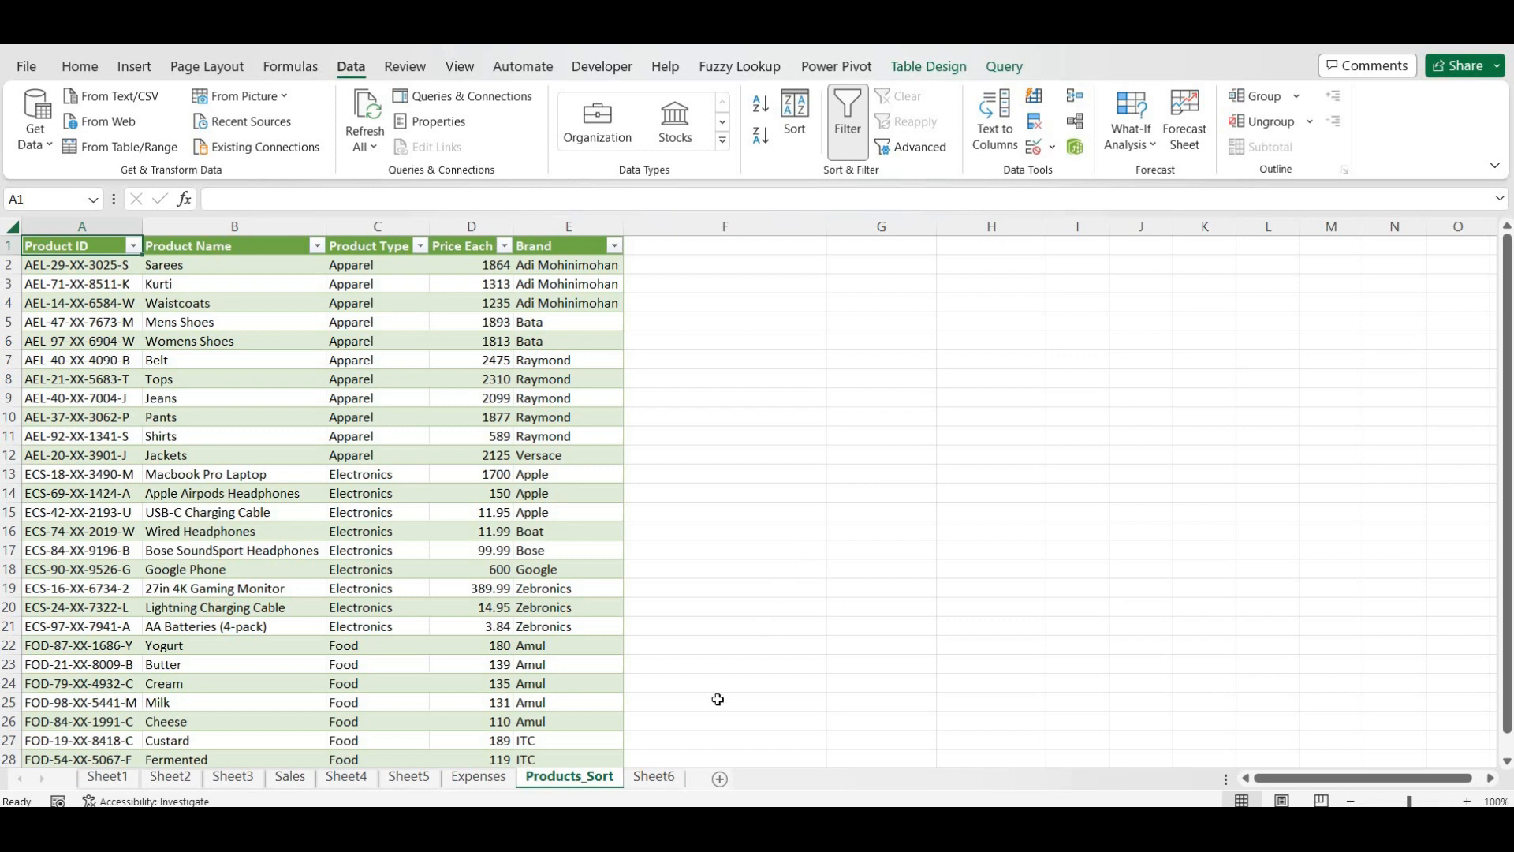
pyautogui.click(654, 778)
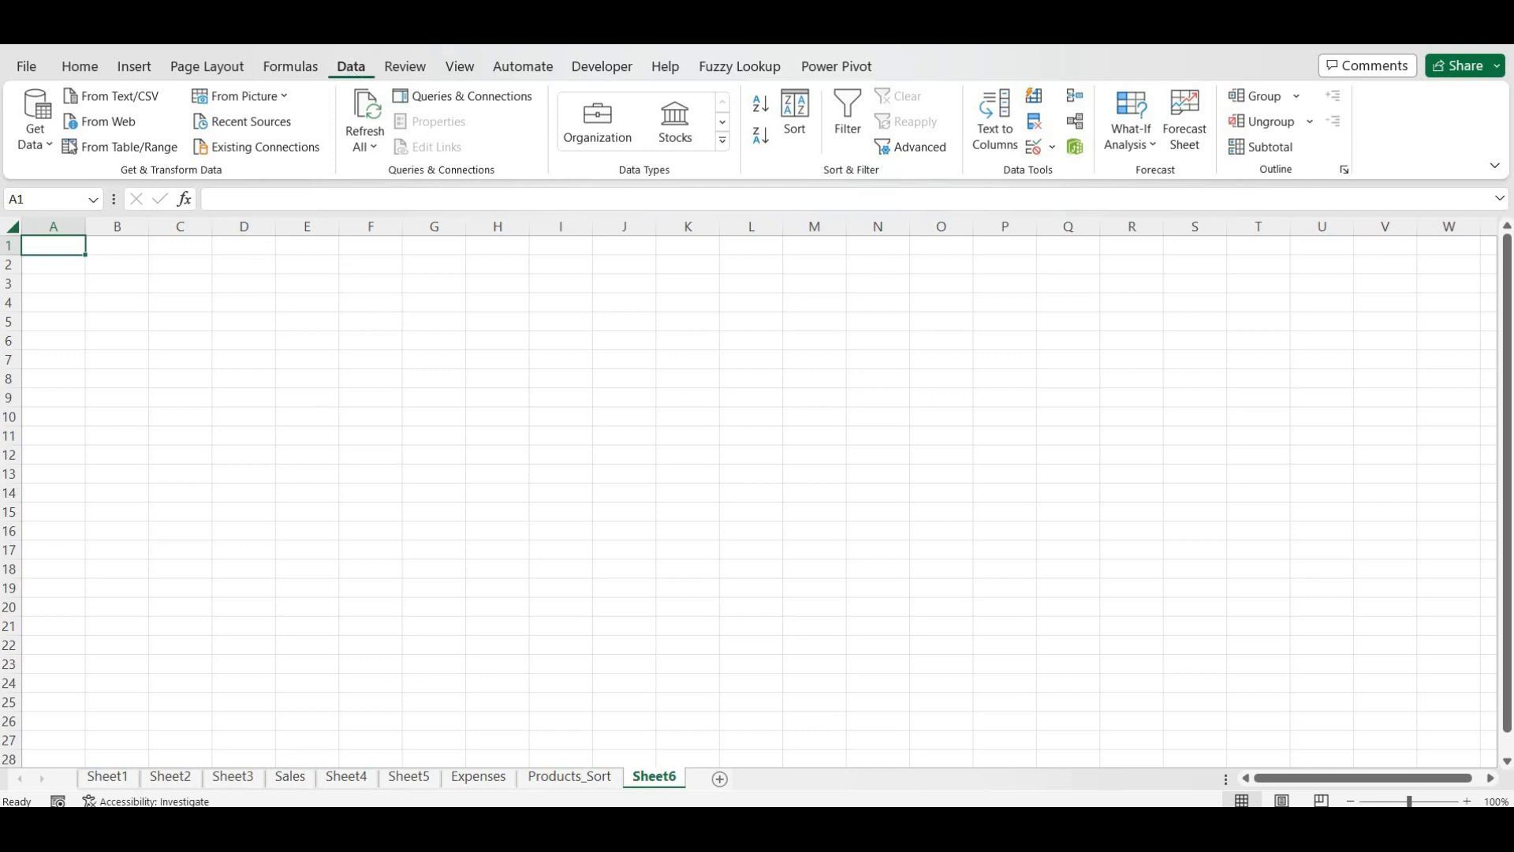
pyautogui.click(44, 145)
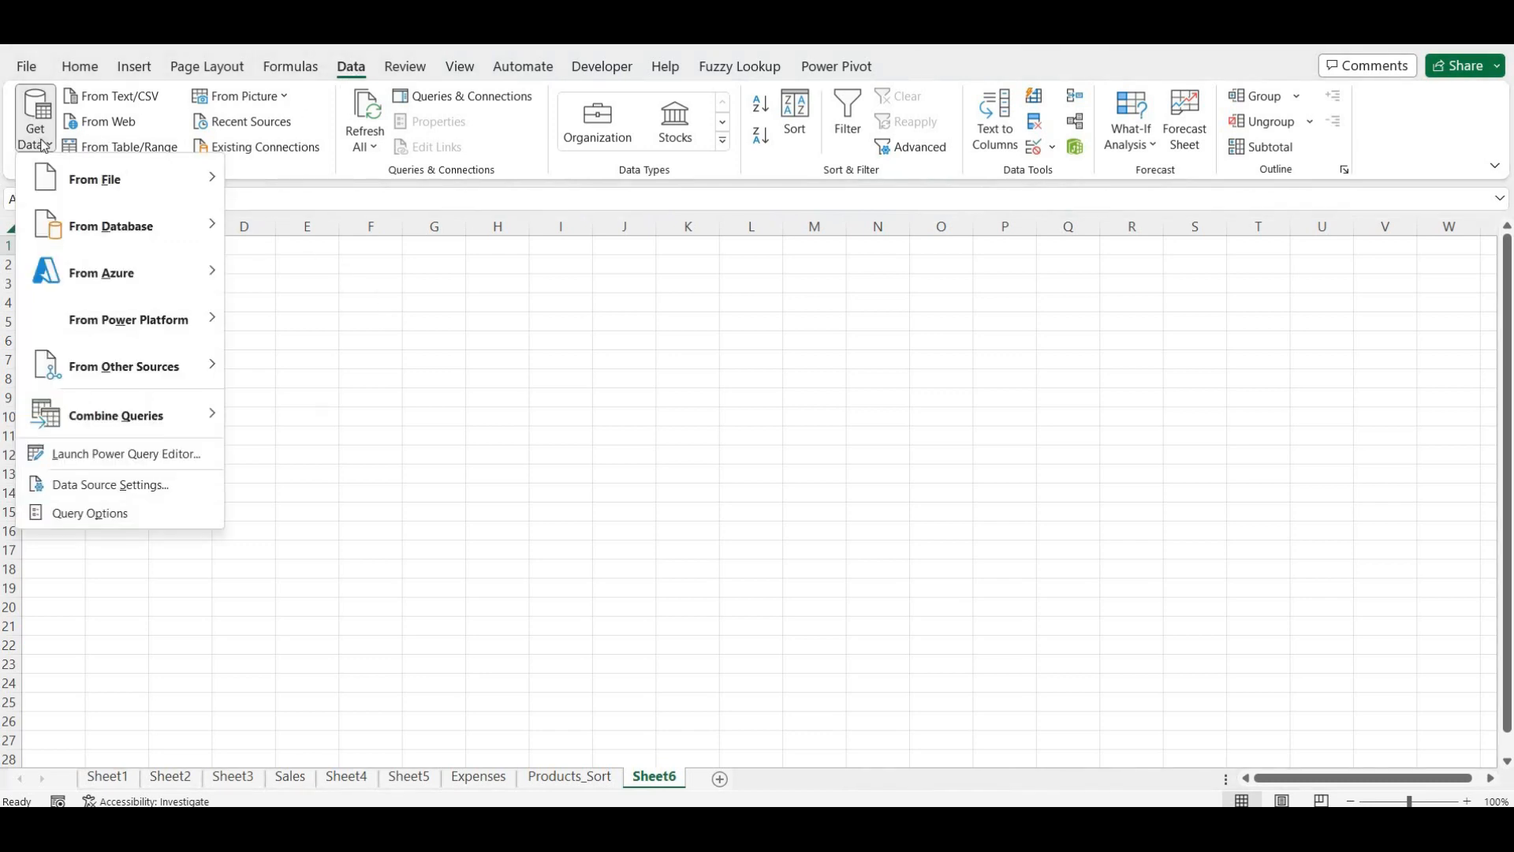
pyautogui.click(74, 457)
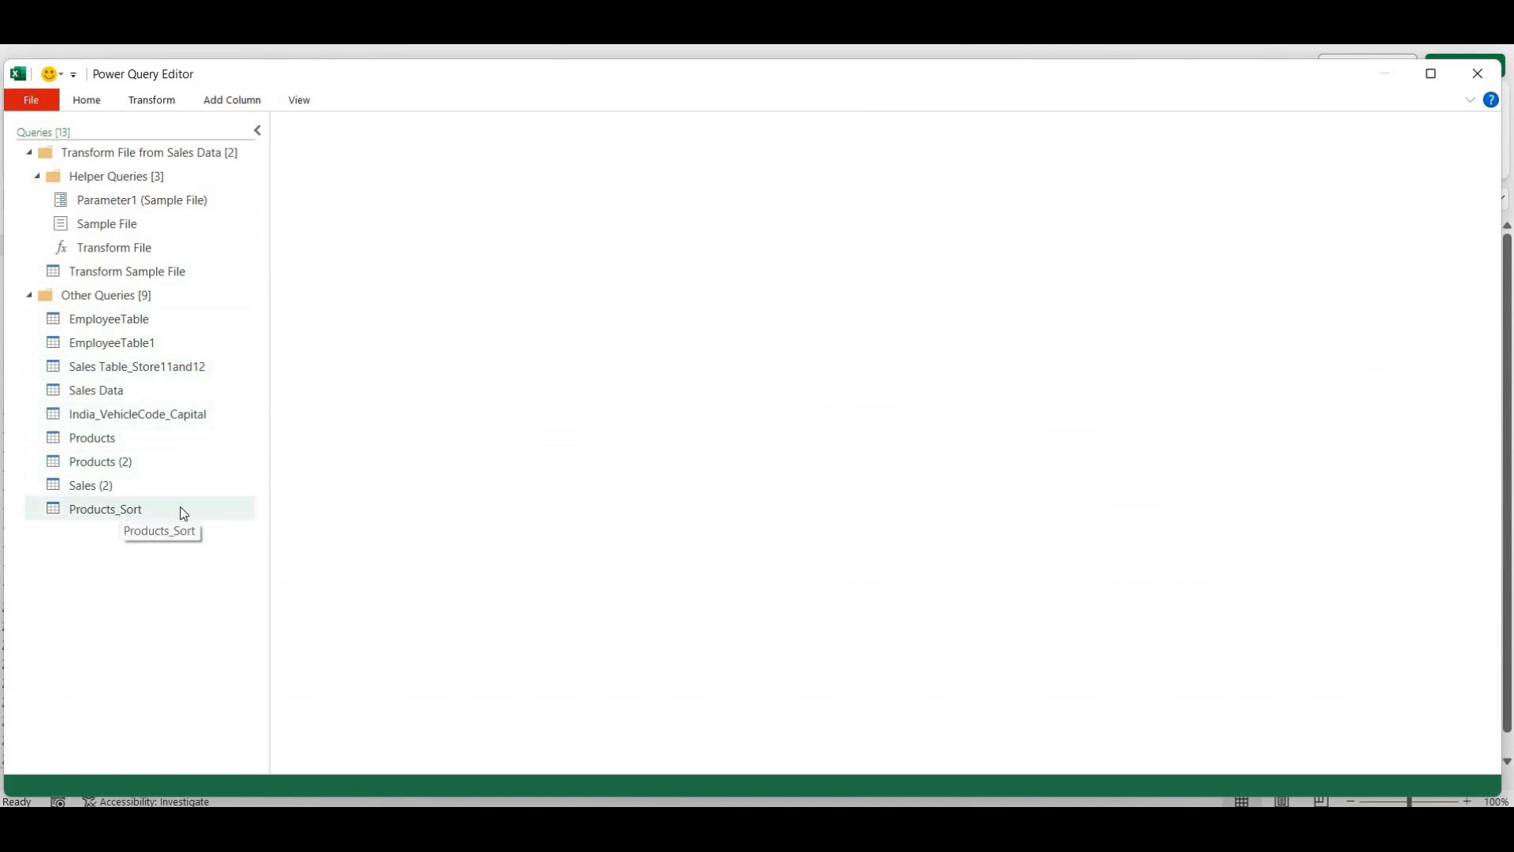
# Add a new Excel workbook source from Products Table.xlsx and import its Products table as a query
pyautogui.click(84, 99)
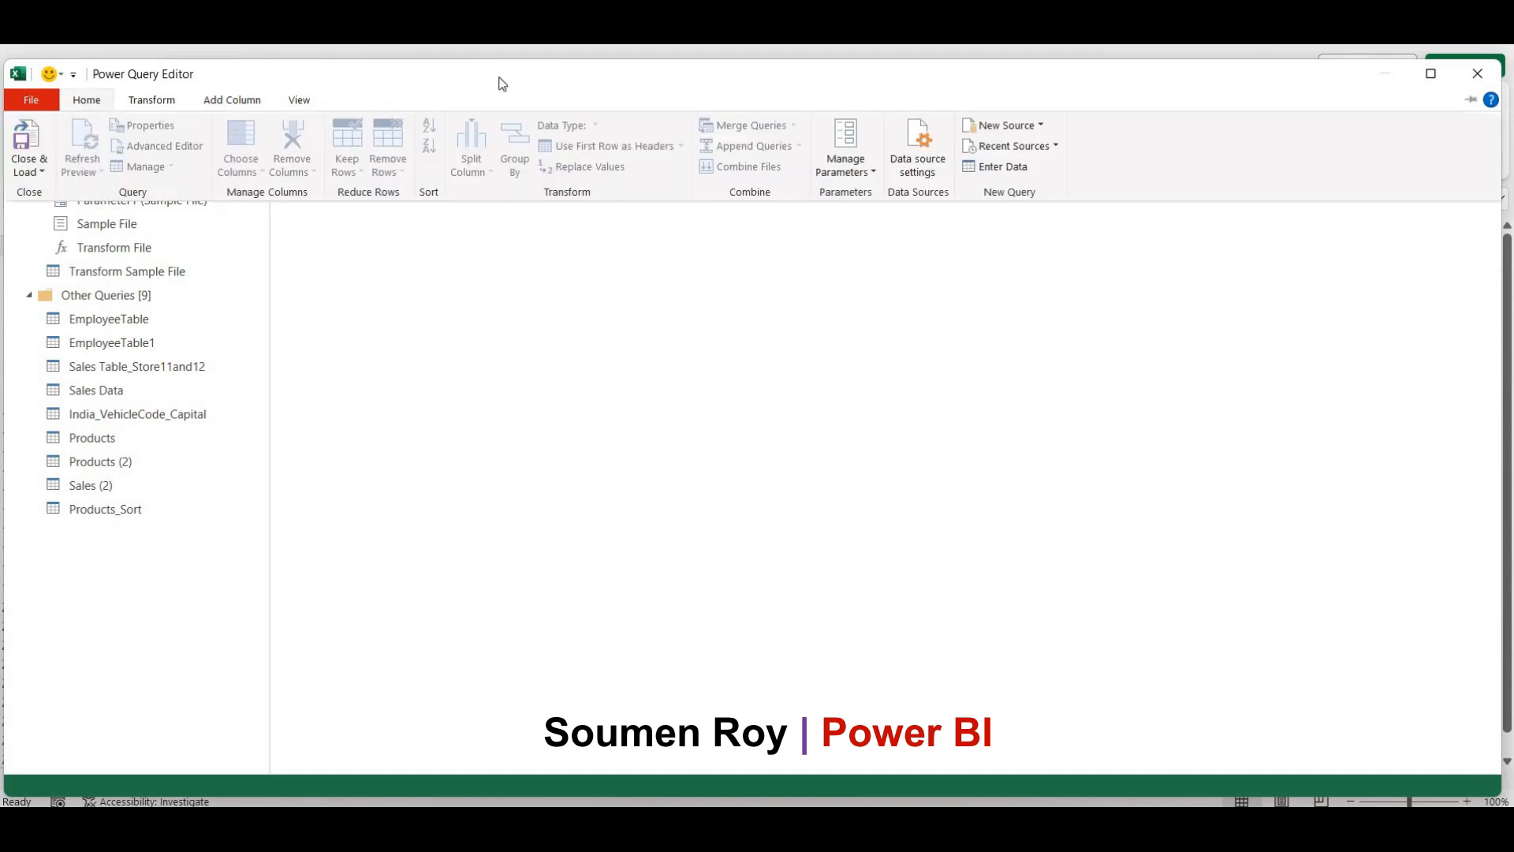
pyautogui.click(1037, 127)
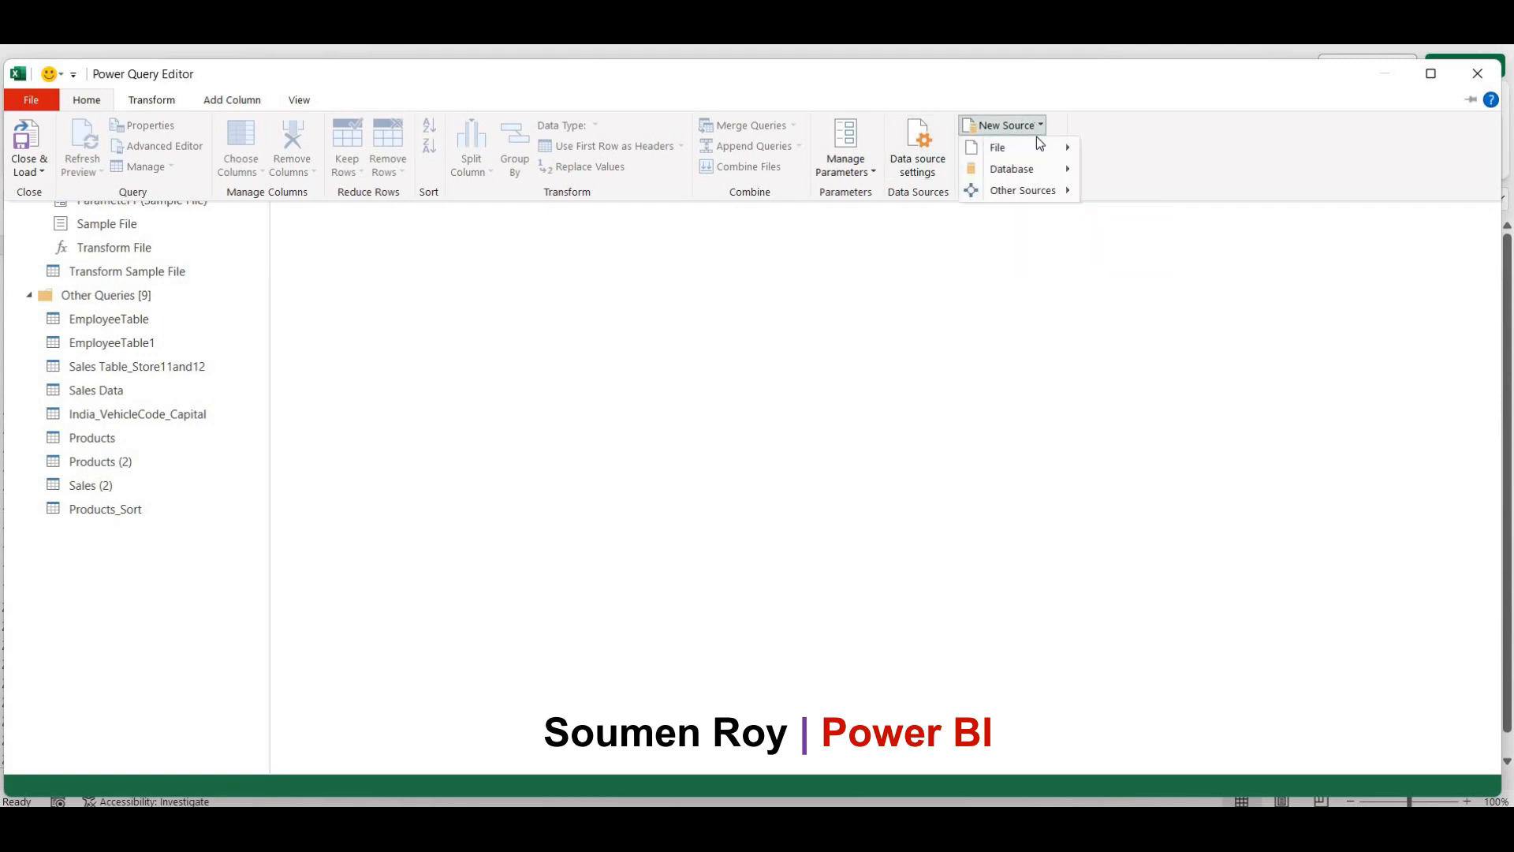
pyautogui.moveTo(1017, 147)
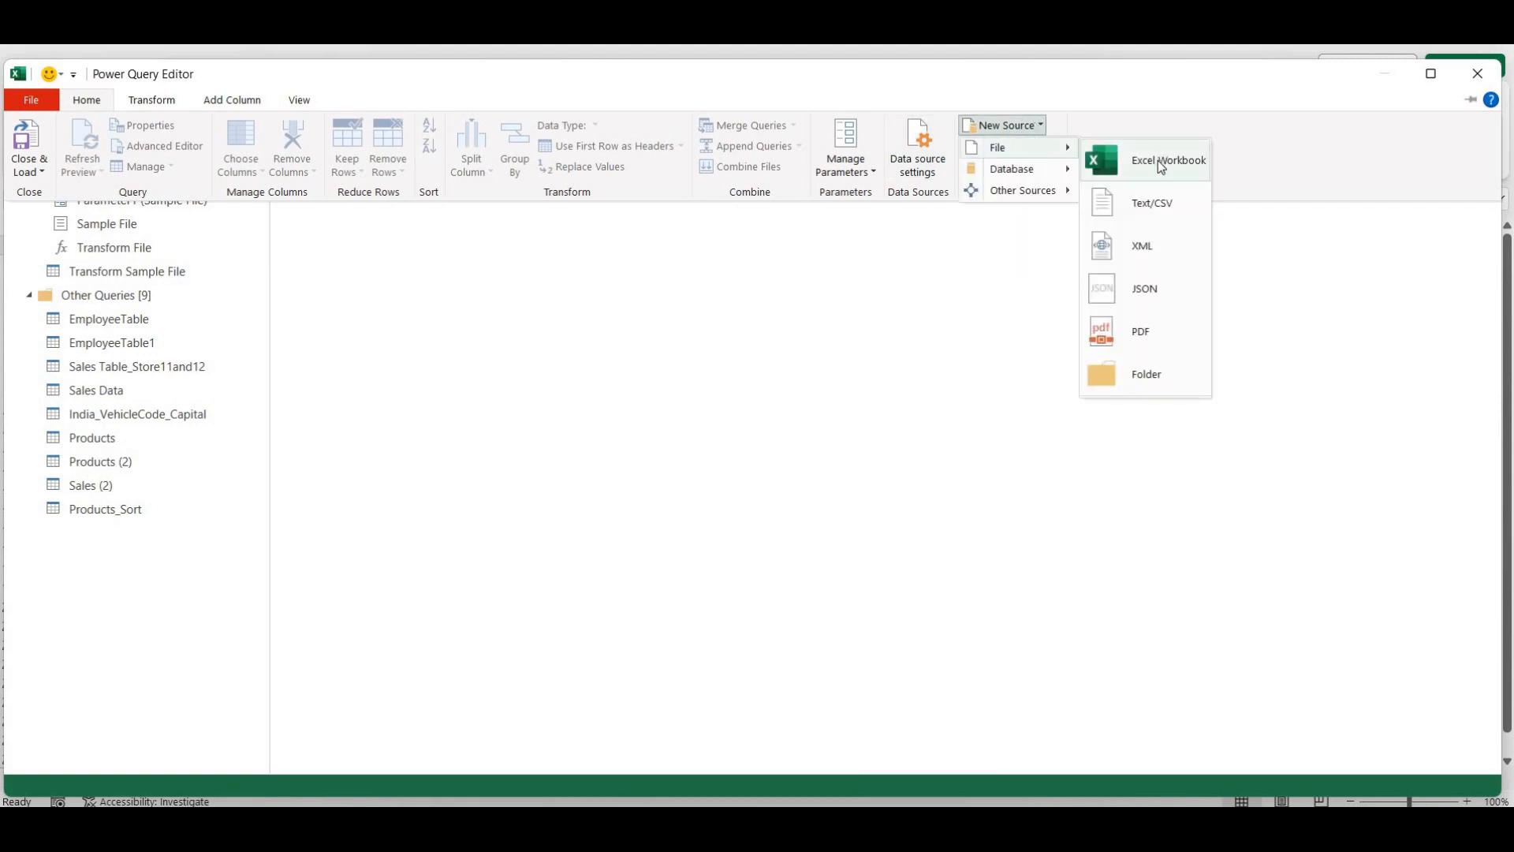
pyautogui.click(1157, 160)
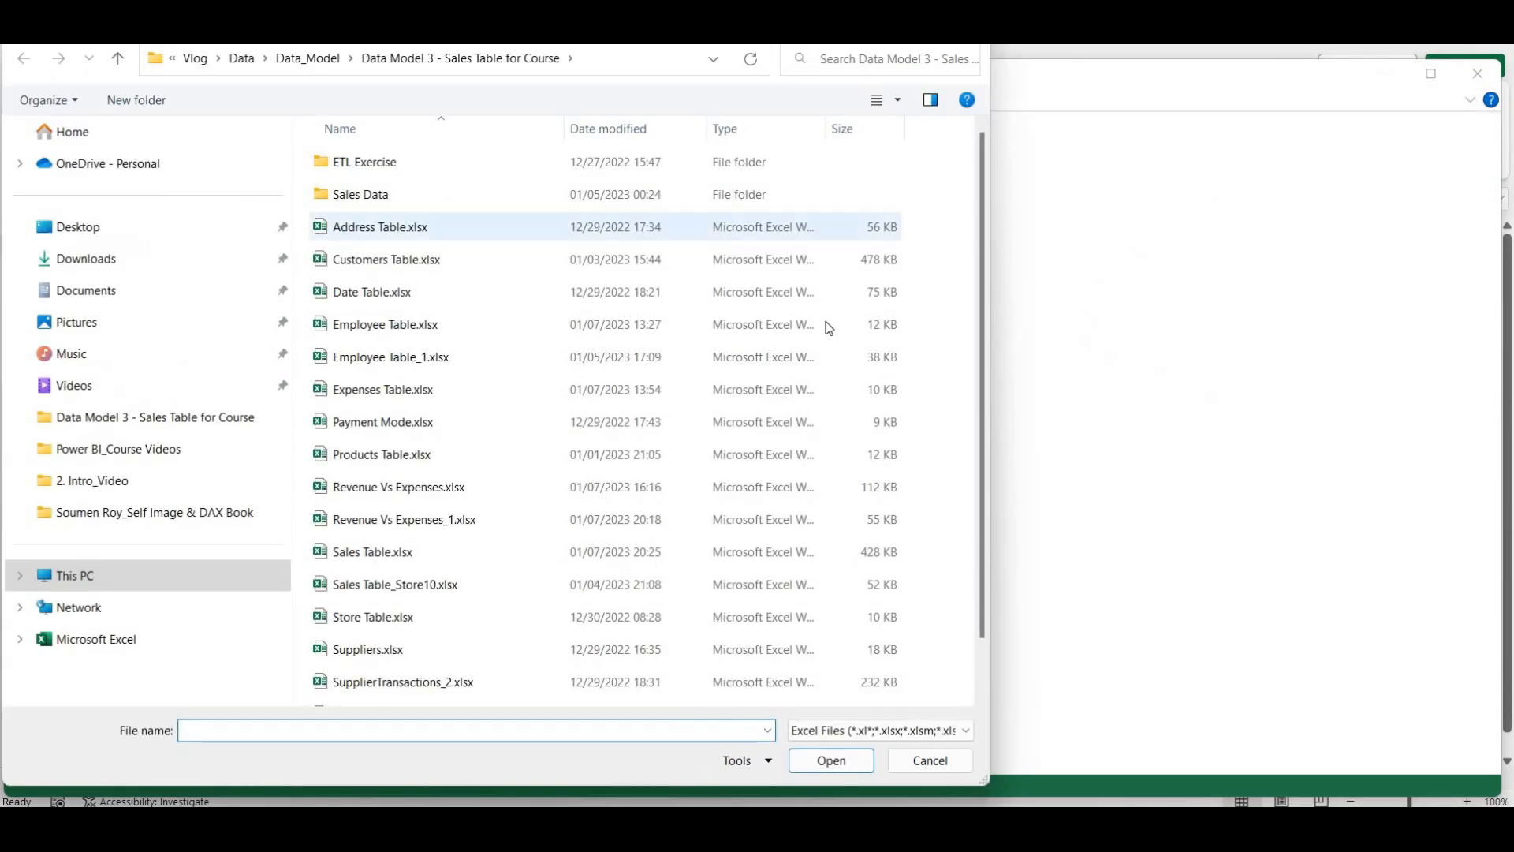
pyautogui.doubleClick(794, 462)
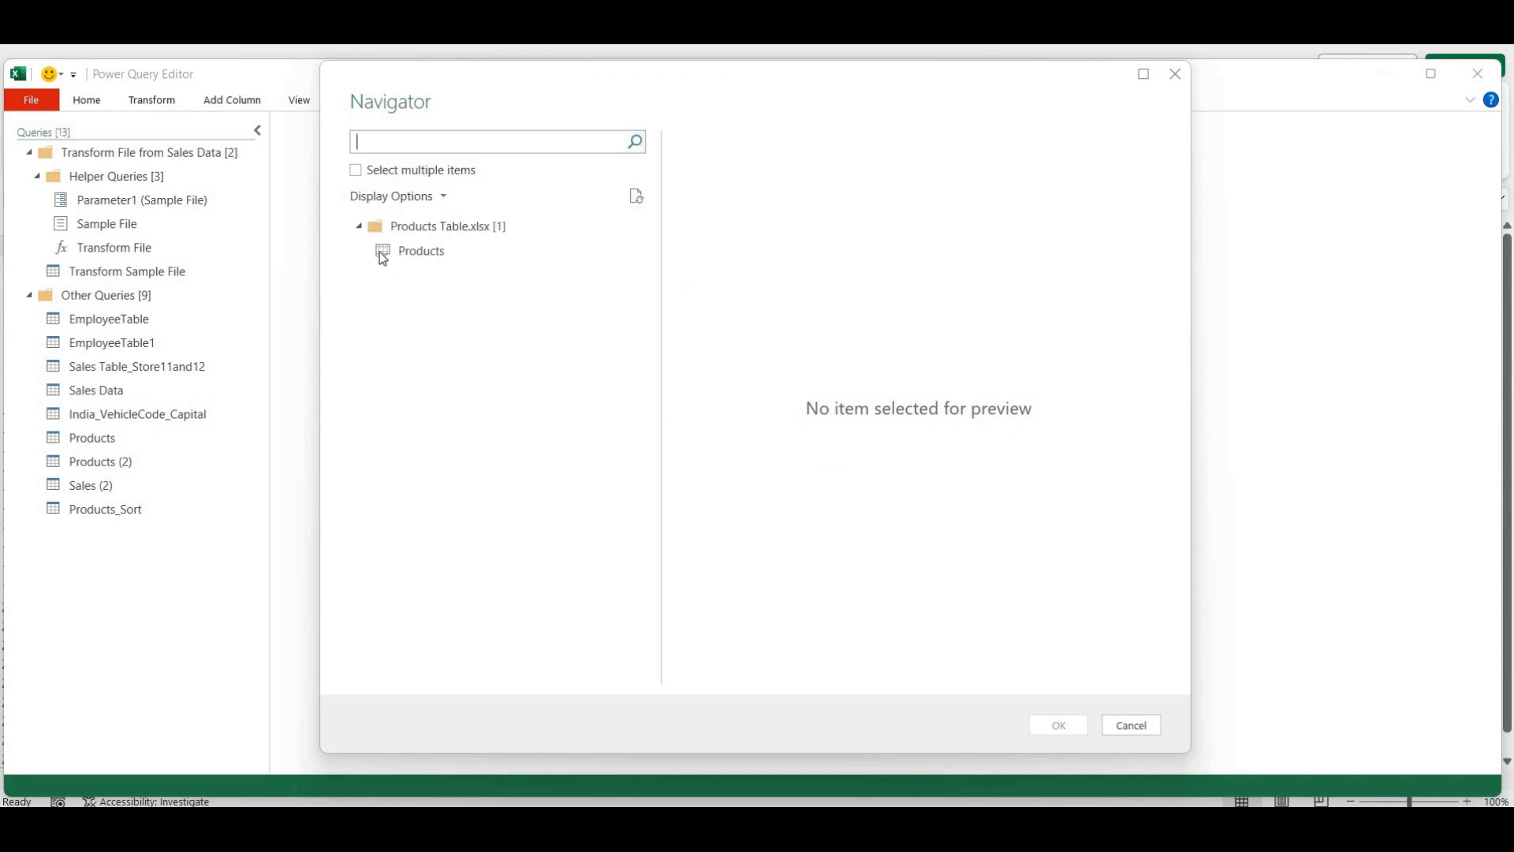
pyautogui.click(380, 252)
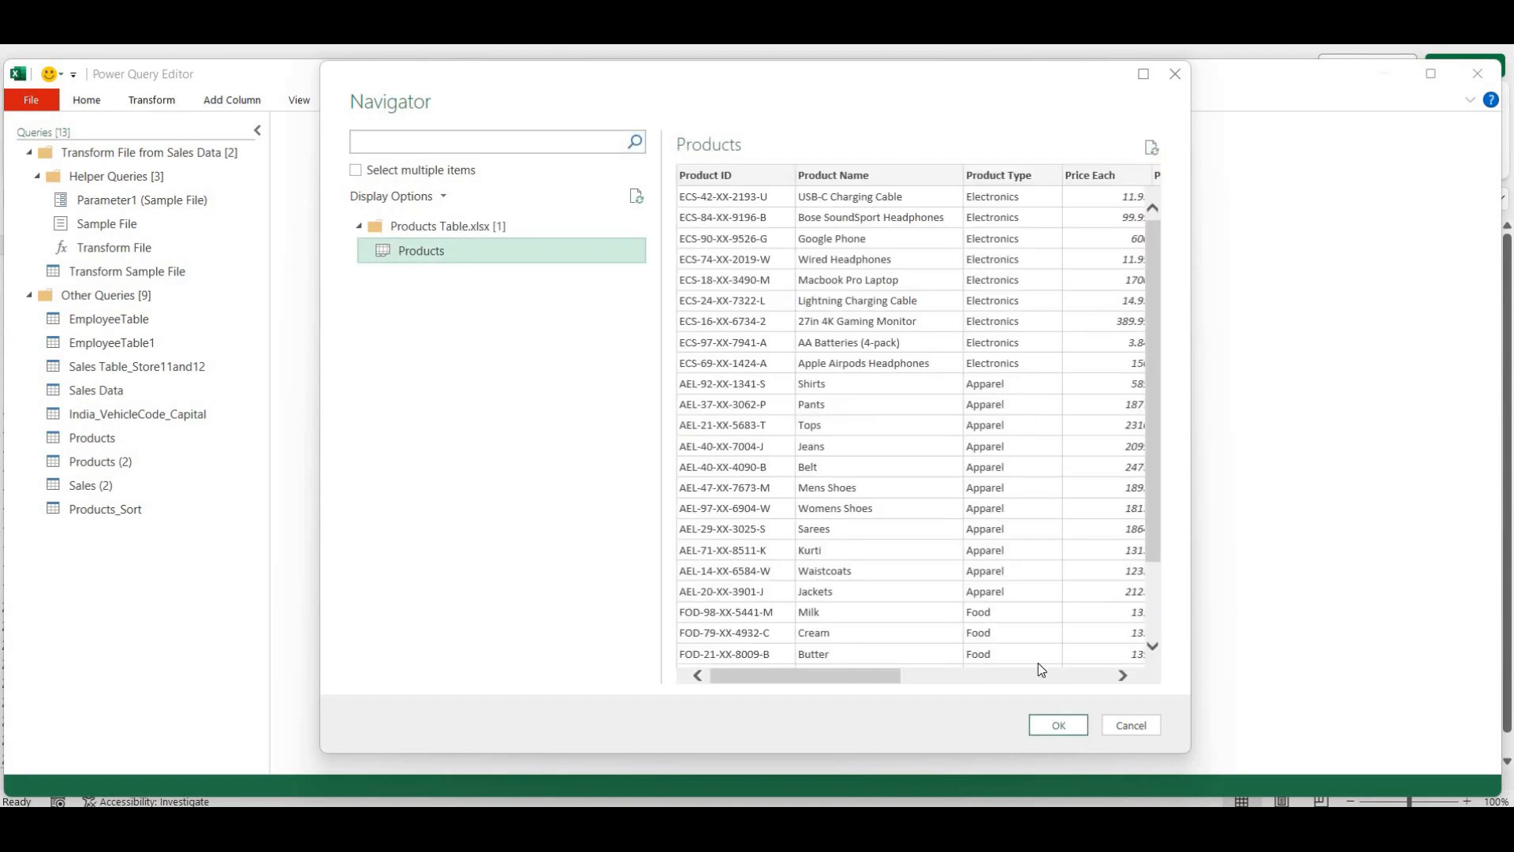
pyautogui.click(1058, 726)
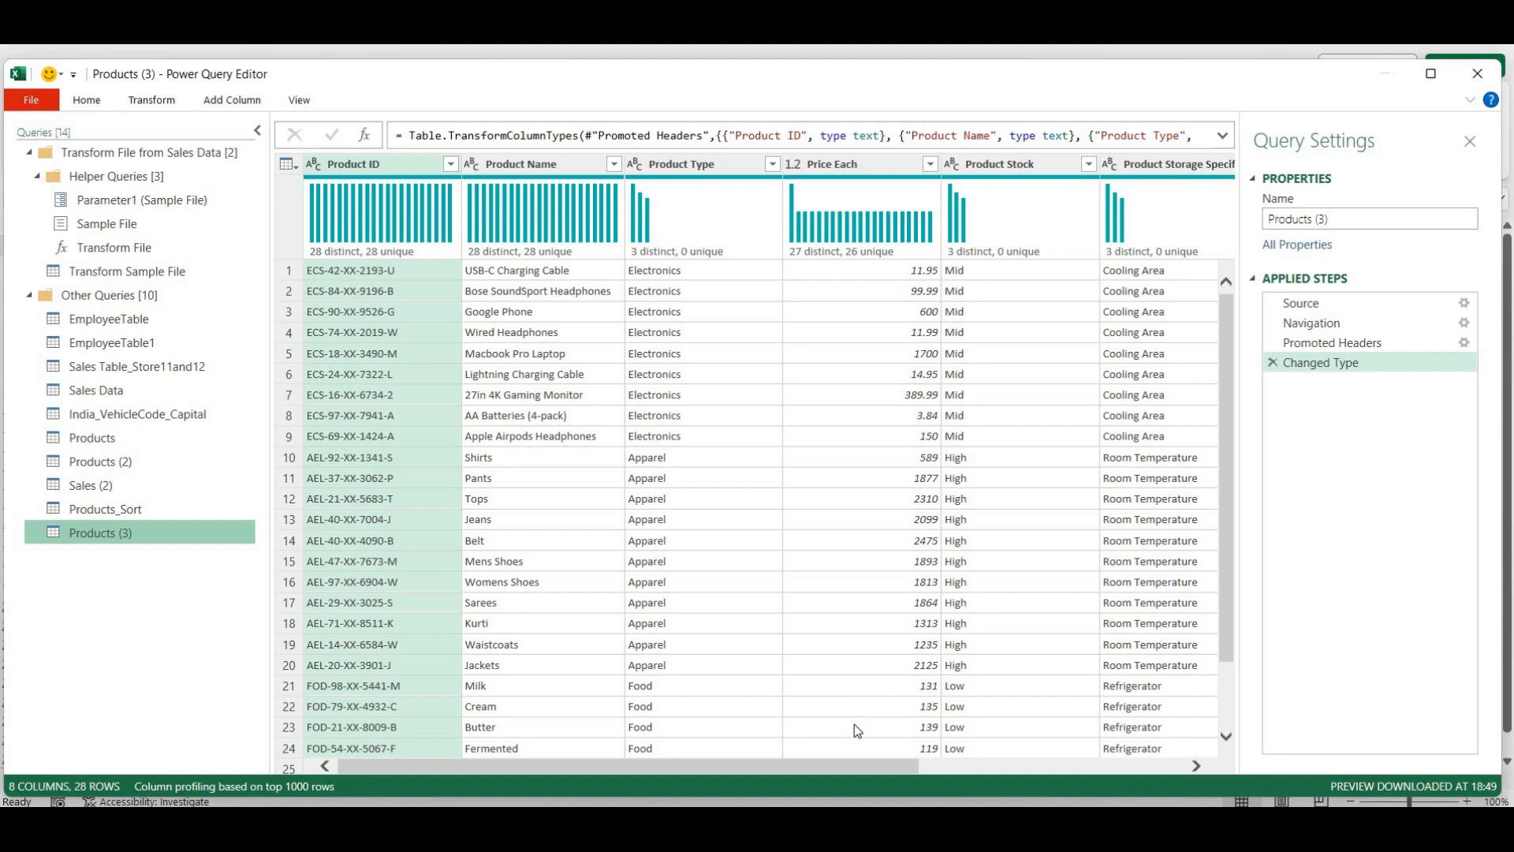
# Filter the Product Storage Specification column of the new query to keep only Refrigerator rows
pyautogui.moveTo(867, 768); pyautogui.dragTo(1048, 774)
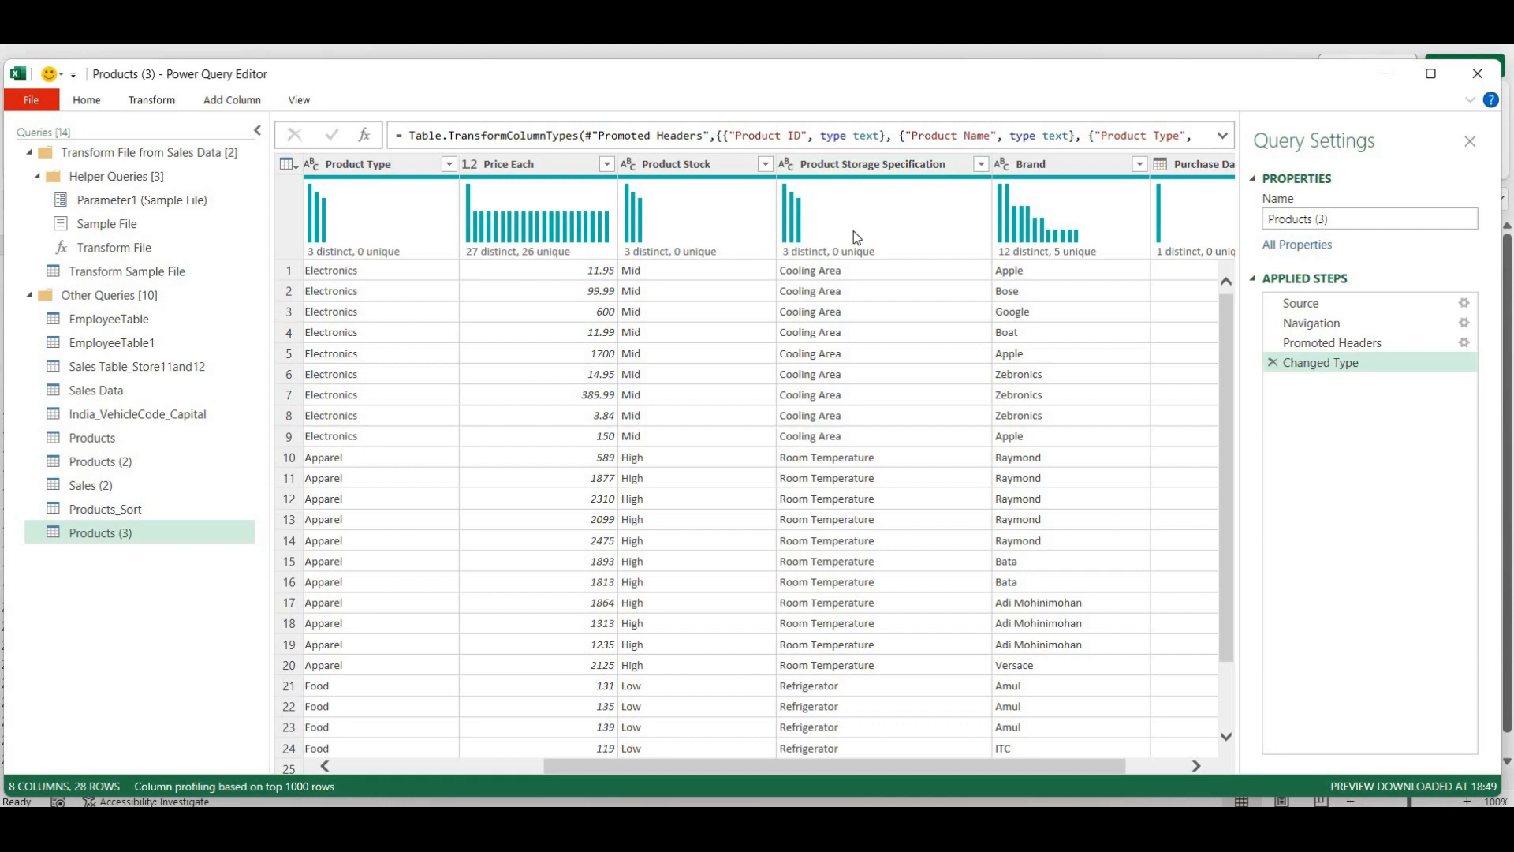
pyautogui.moveTo(853, 231)
pyautogui.moveTo(1231, 582); pyautogui.dragTo(1234, 678)
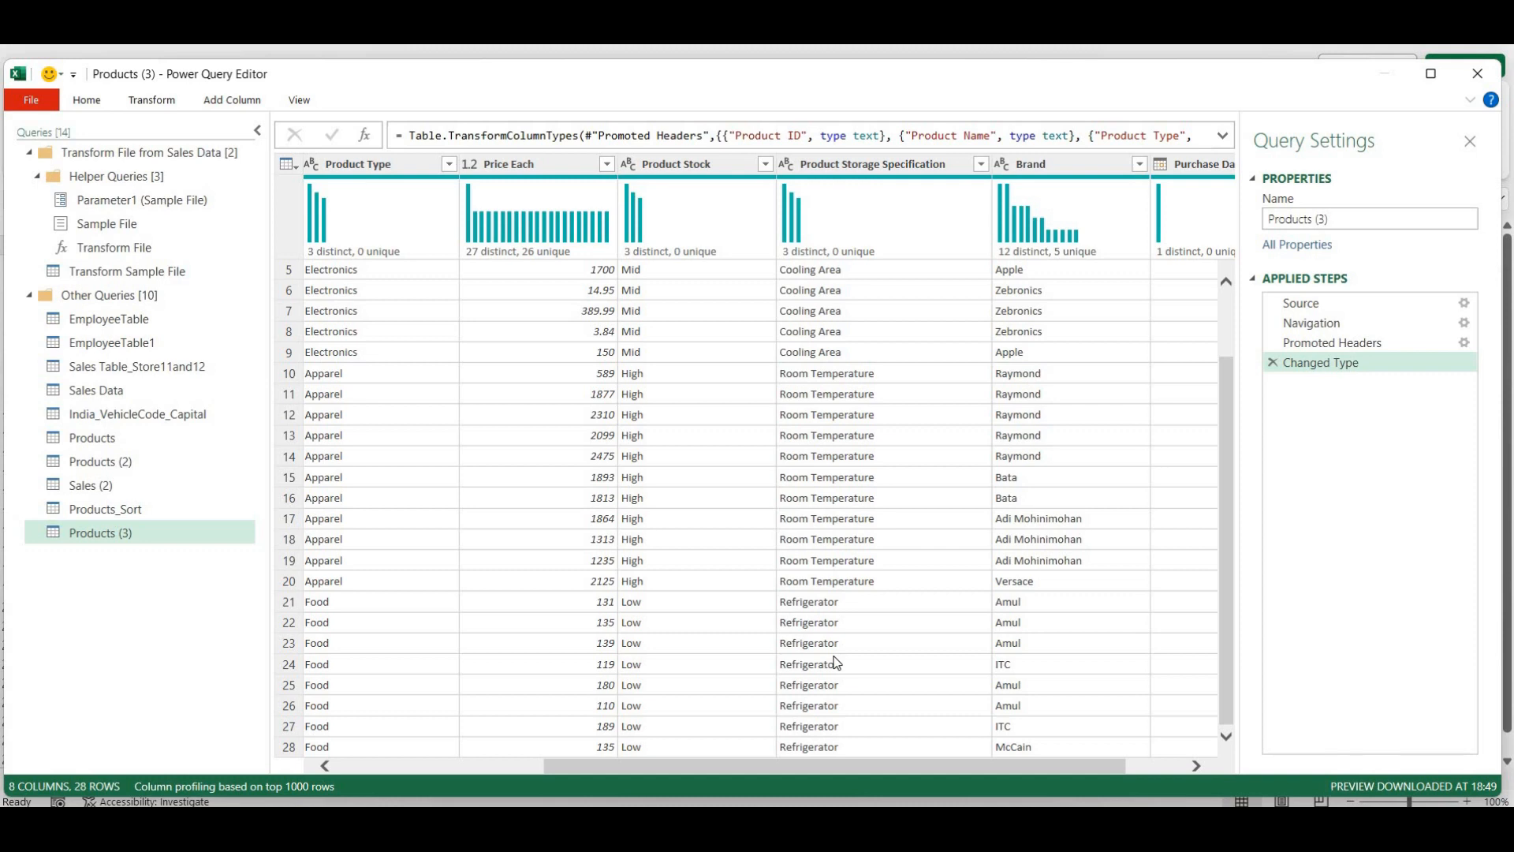
pyautogui.click(981, 164)
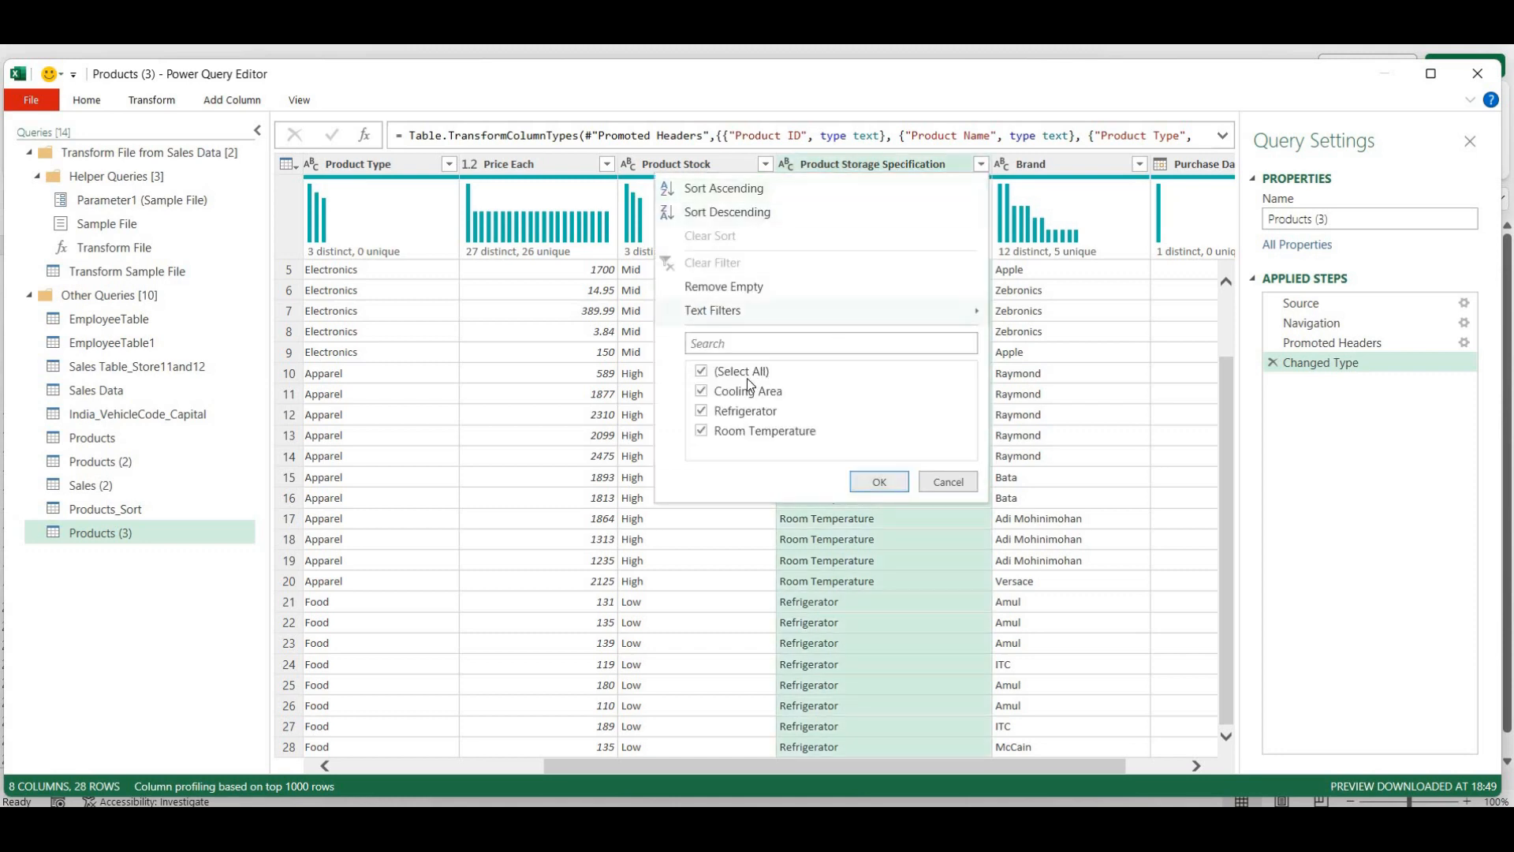
pyautogui.click(701, 371)
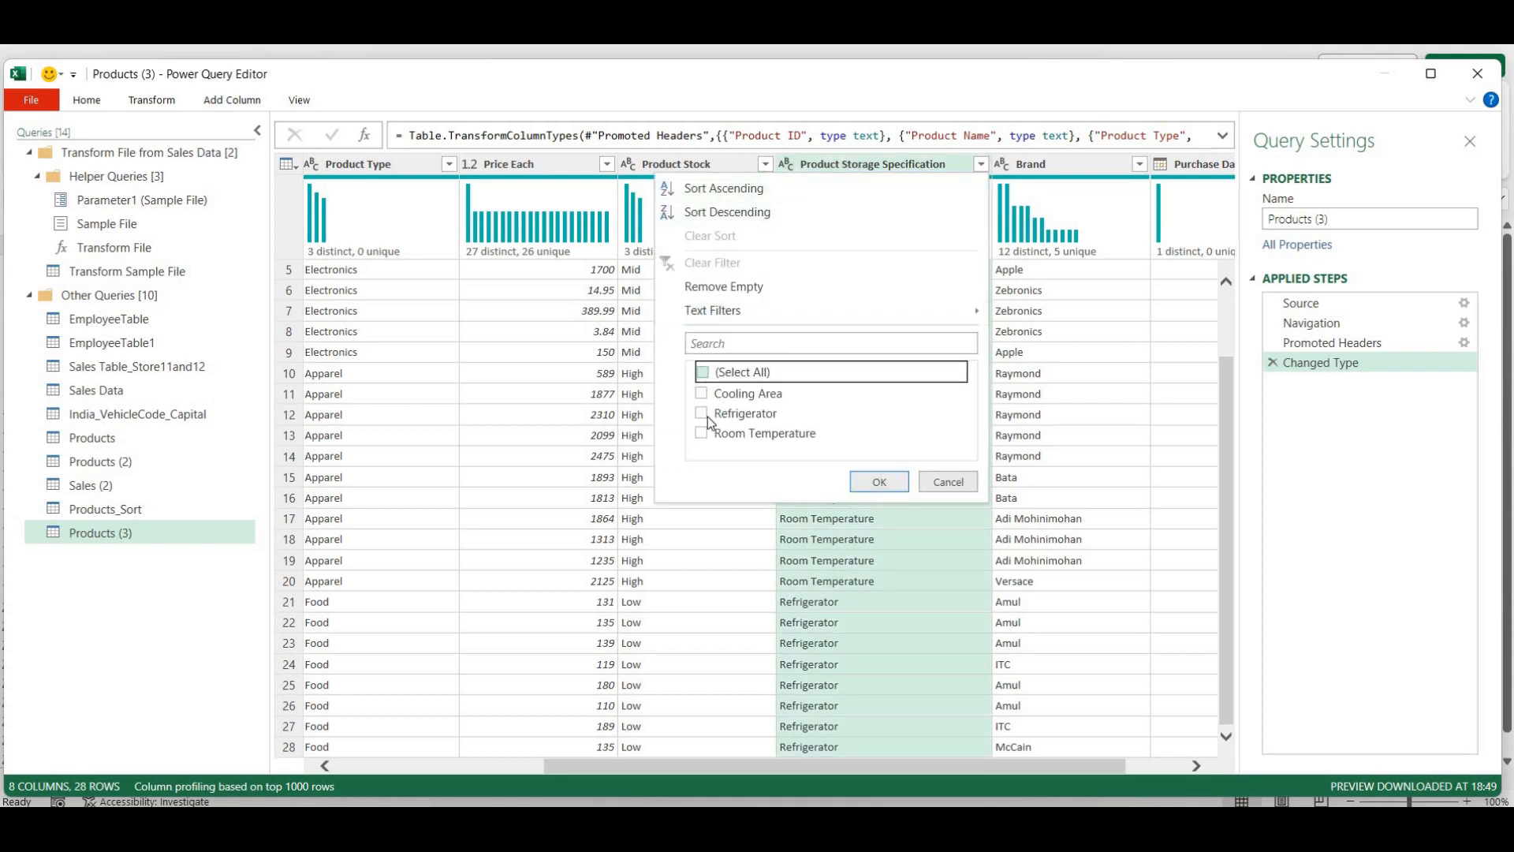
pyautogui.click(702, 414)
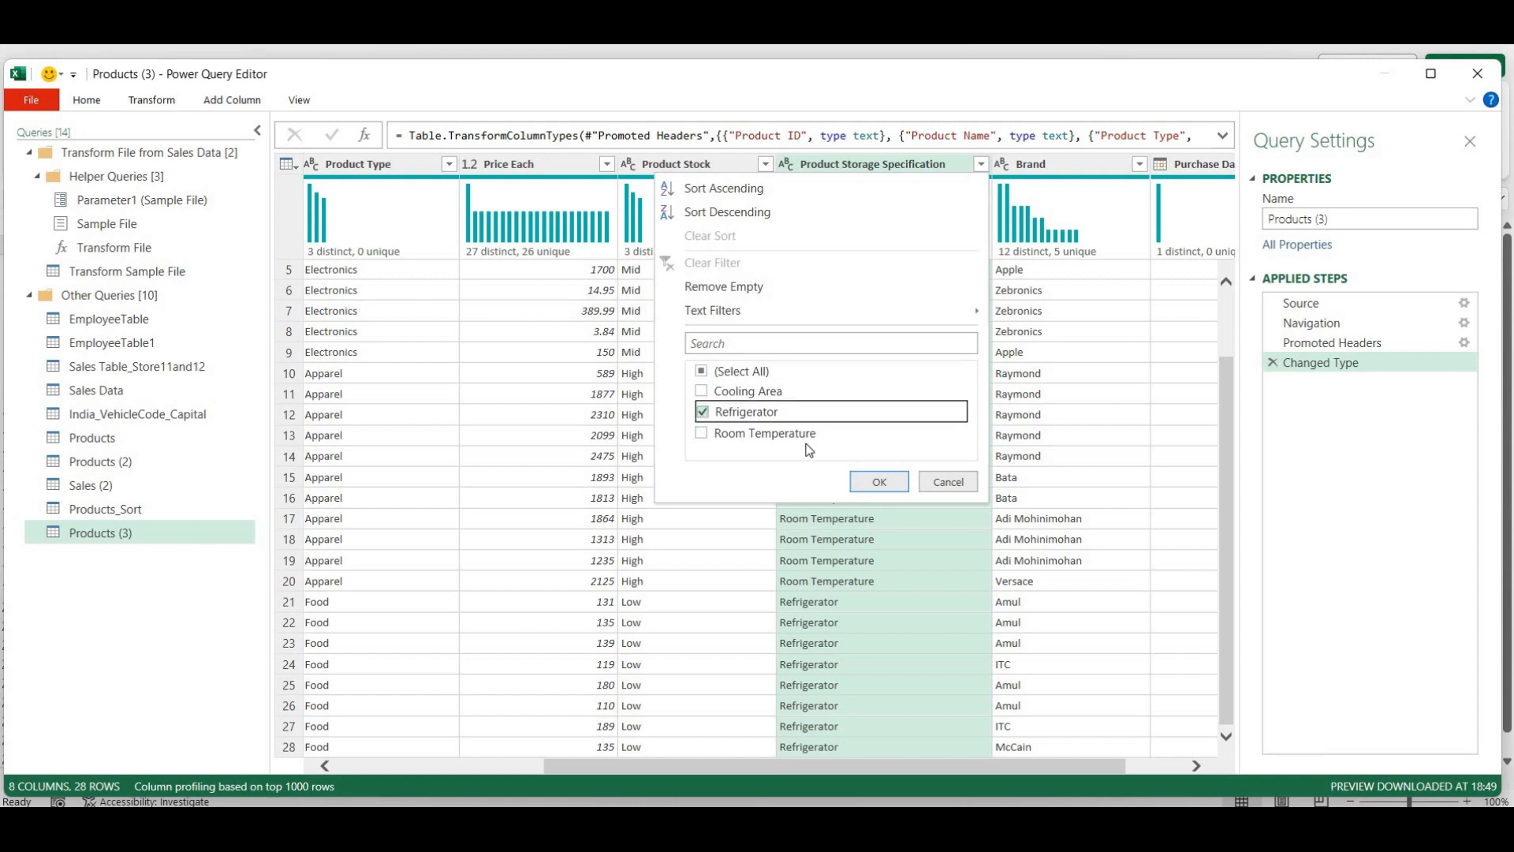
pyautogui.click(879, 481)
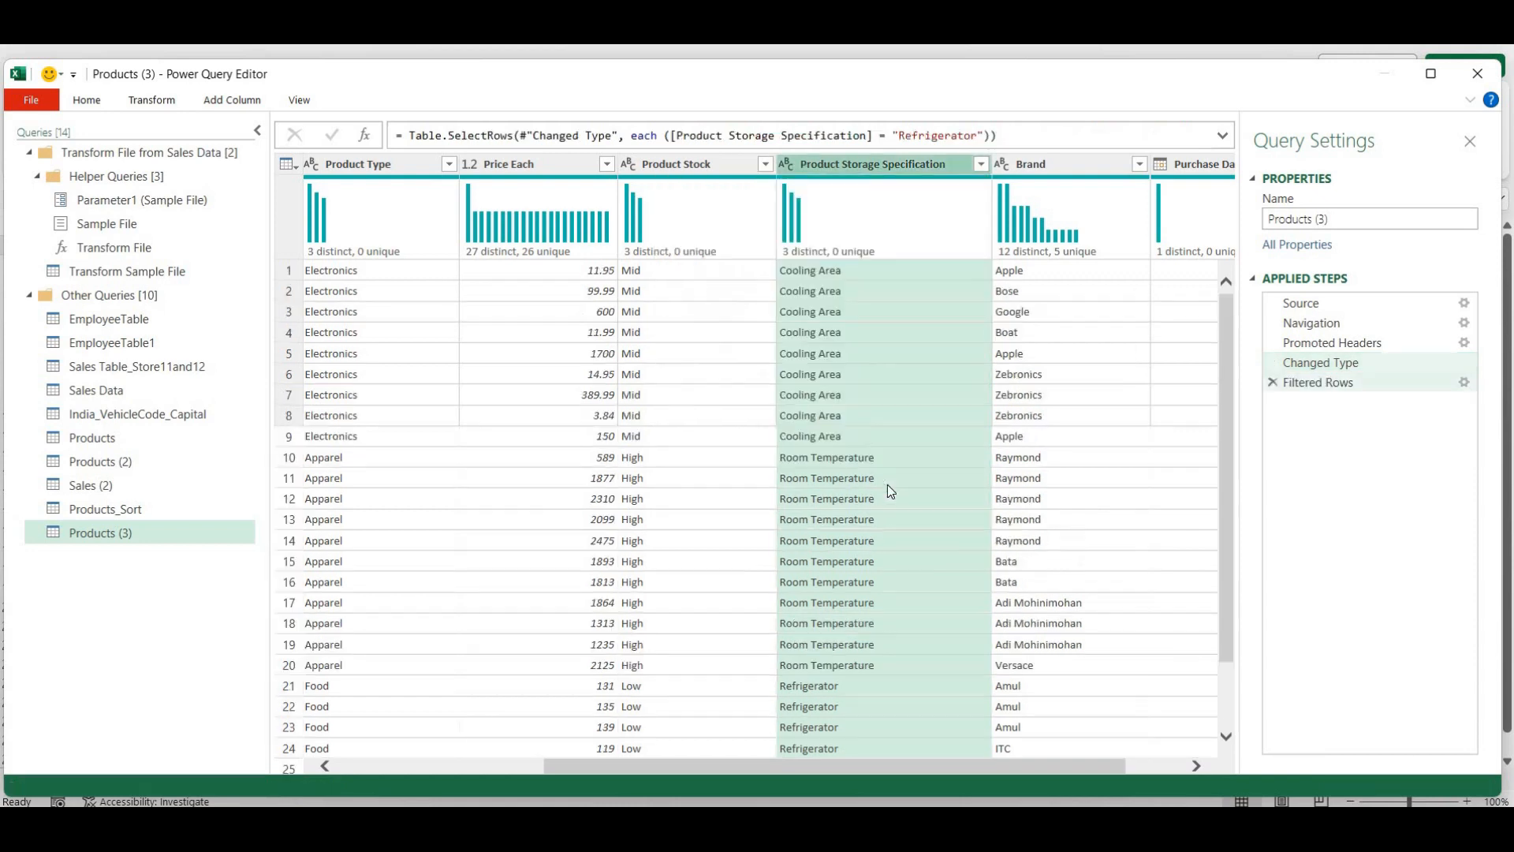
# Remove the Price Each and Purchase Date columns from the filtered query
pyautogui.rightClick(559, 169)
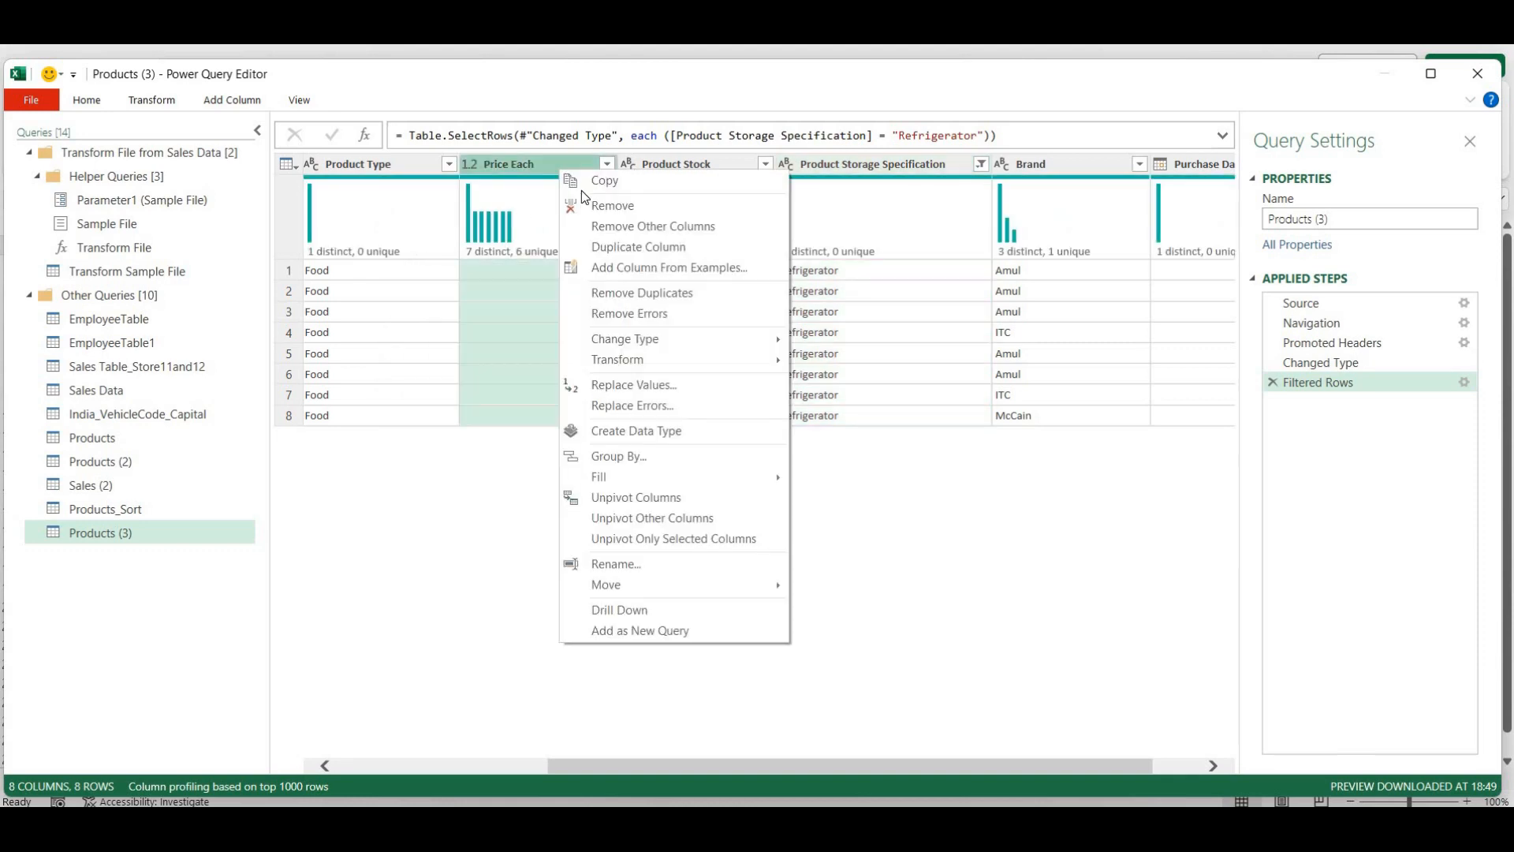
pyautogui.click(588, 200)
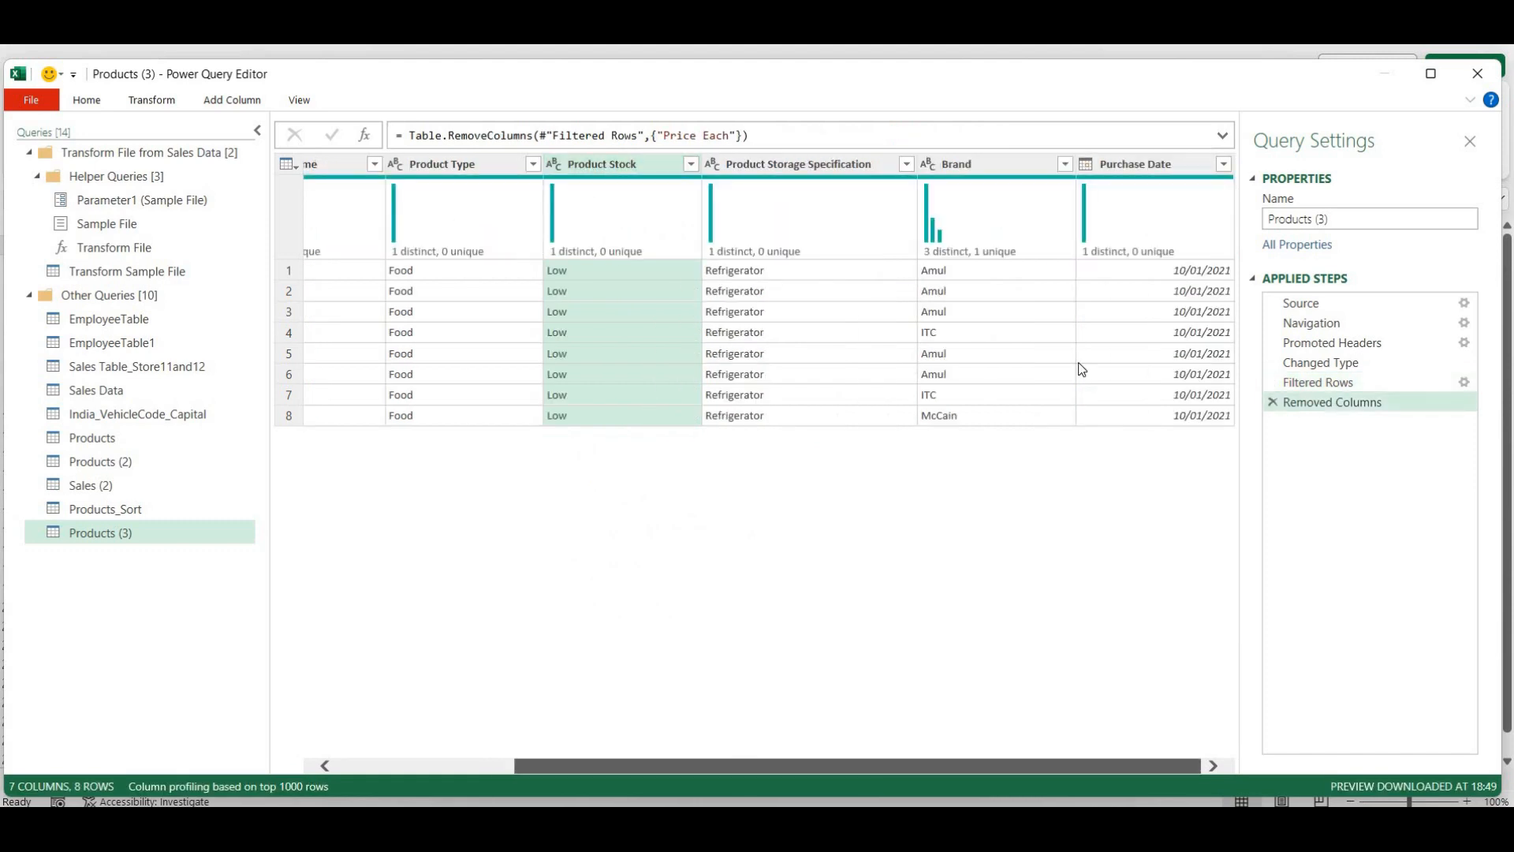
pyautogui.rightClick(1131, 170)
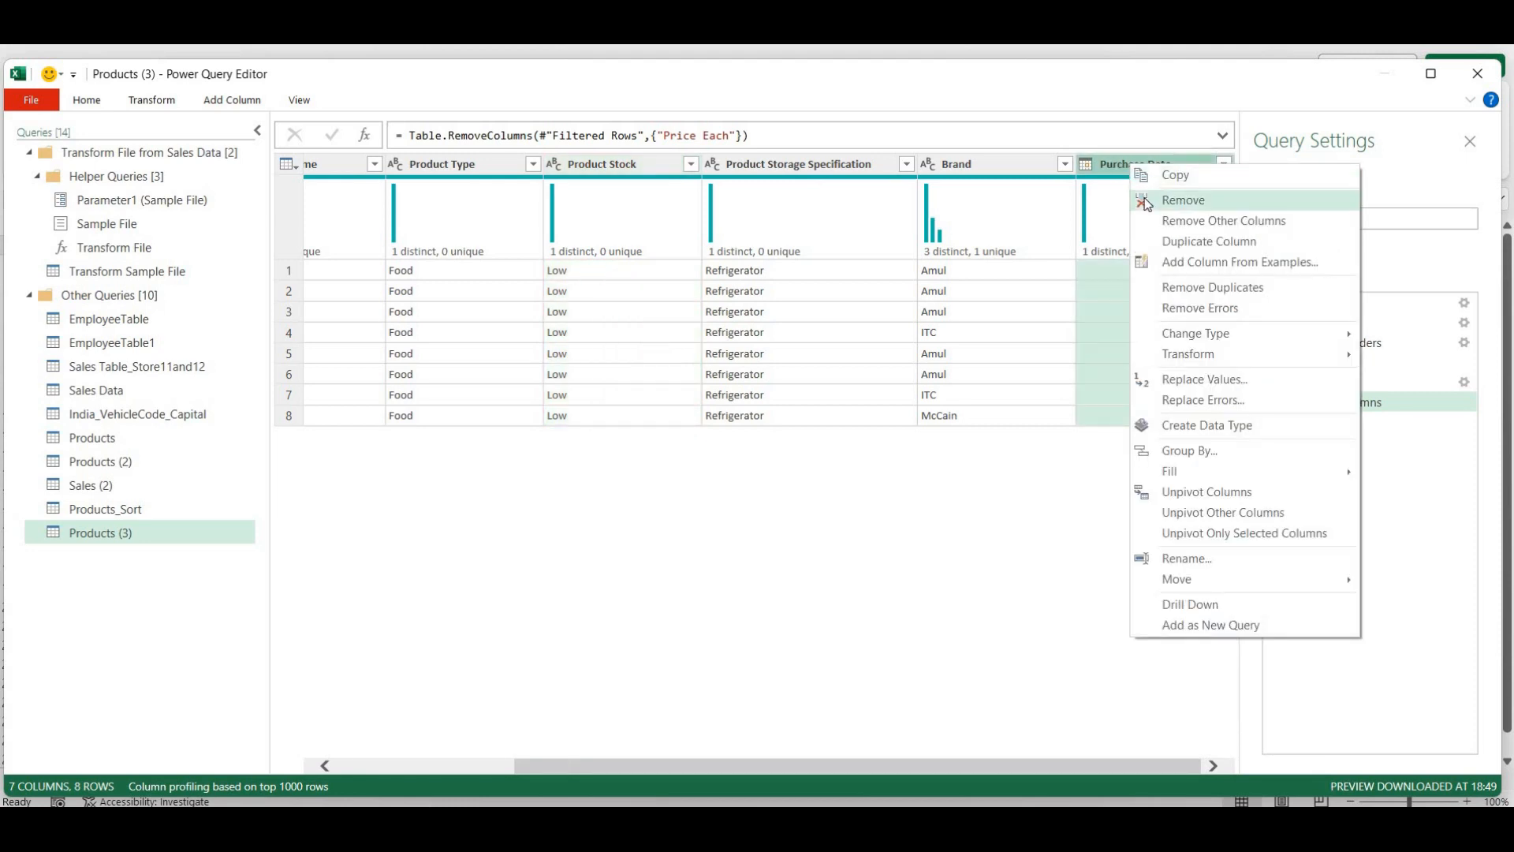
pyautogui.click(1146, 203)
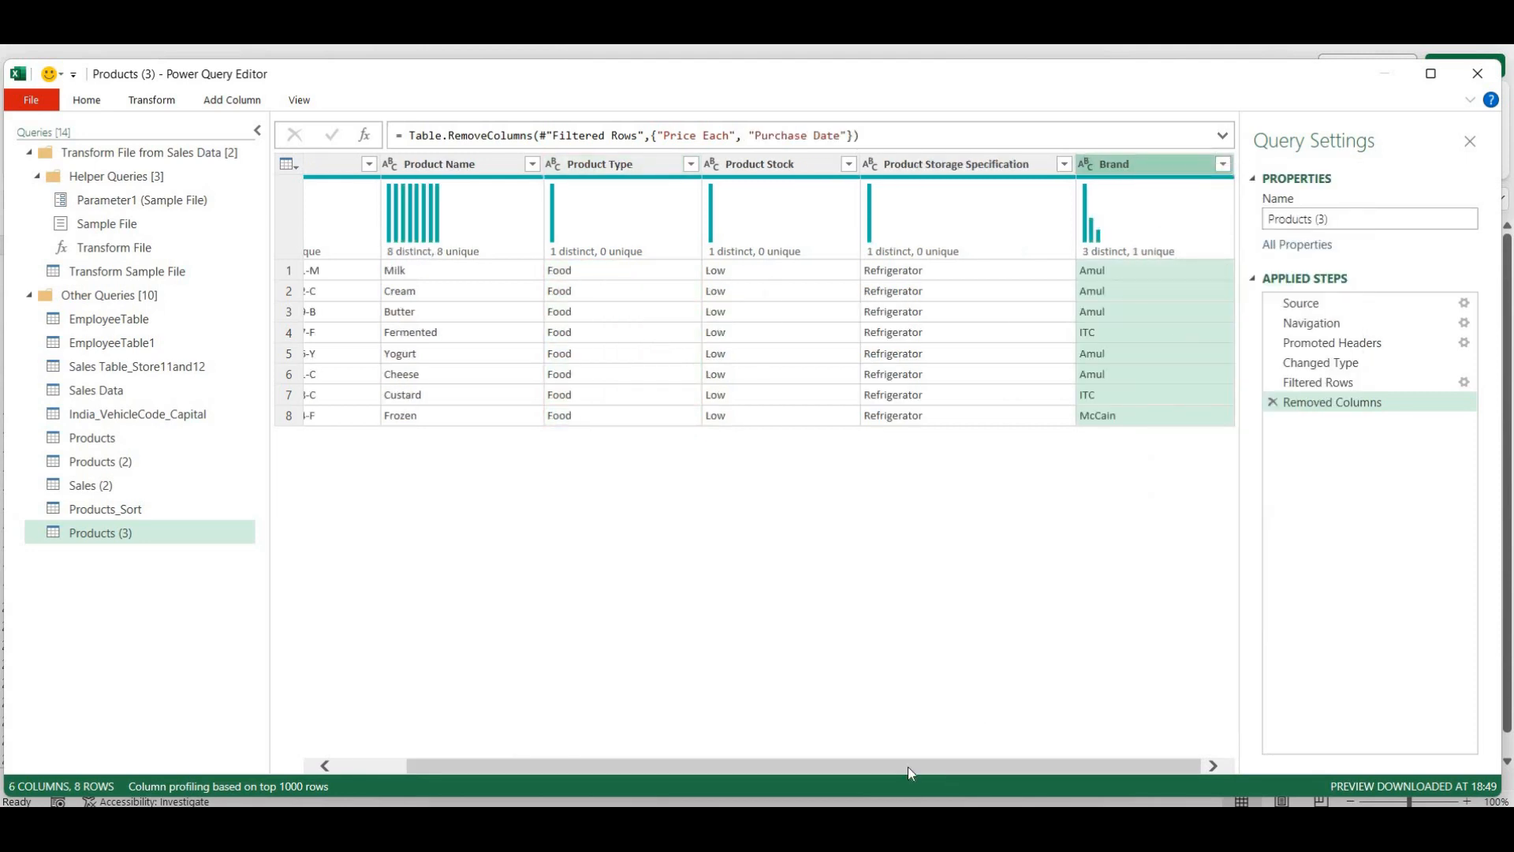
# Close the Power Query Editor and load the filtered products query into a new worksheet
pyautogui.moveTo(907, 766); pyautogui.dragTo(811, 764)
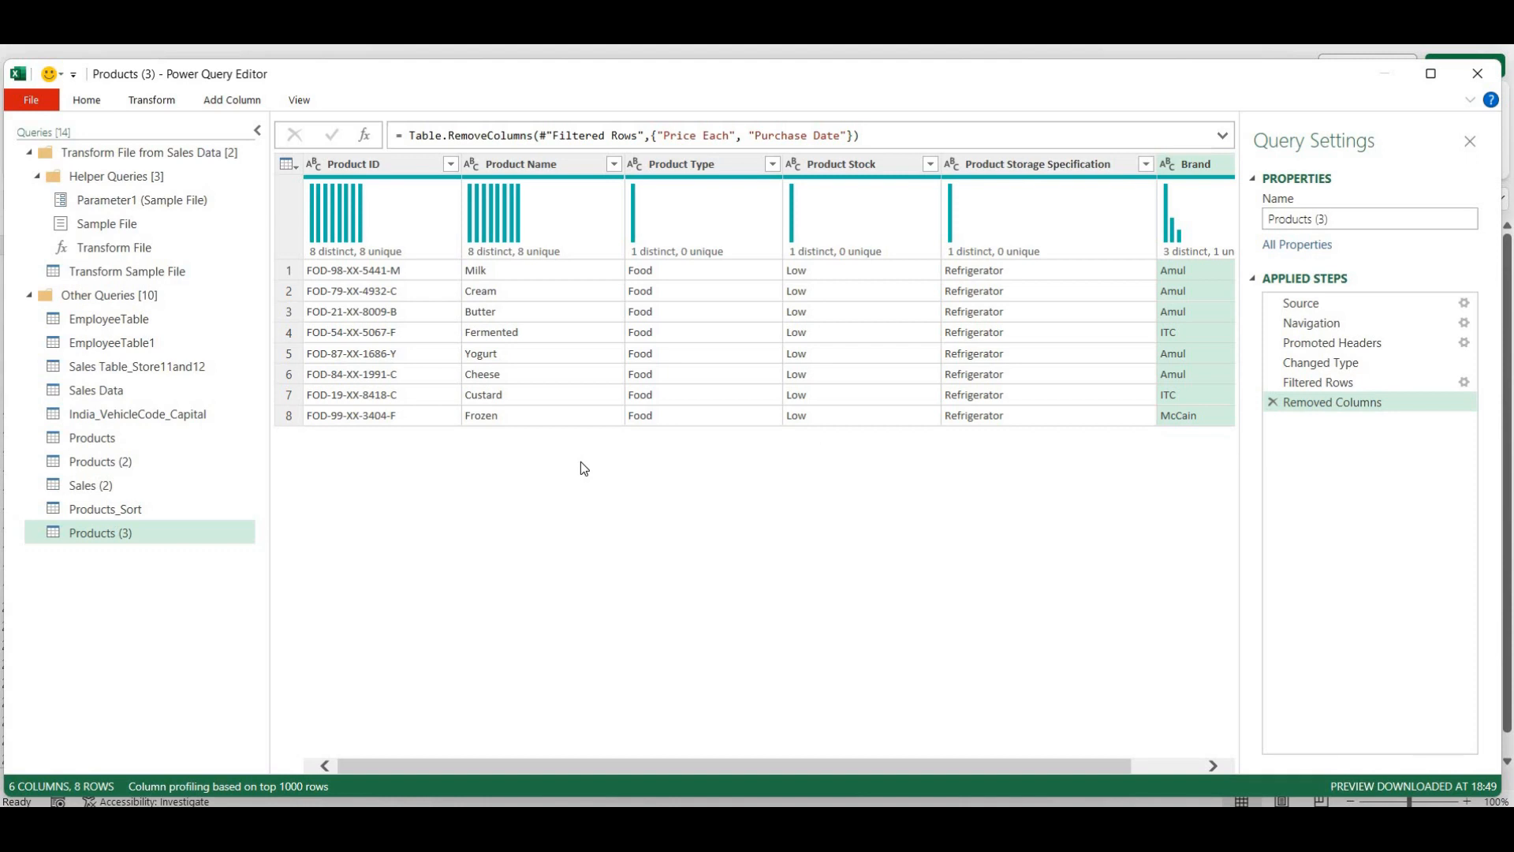
pyautogui.click(81, 99)
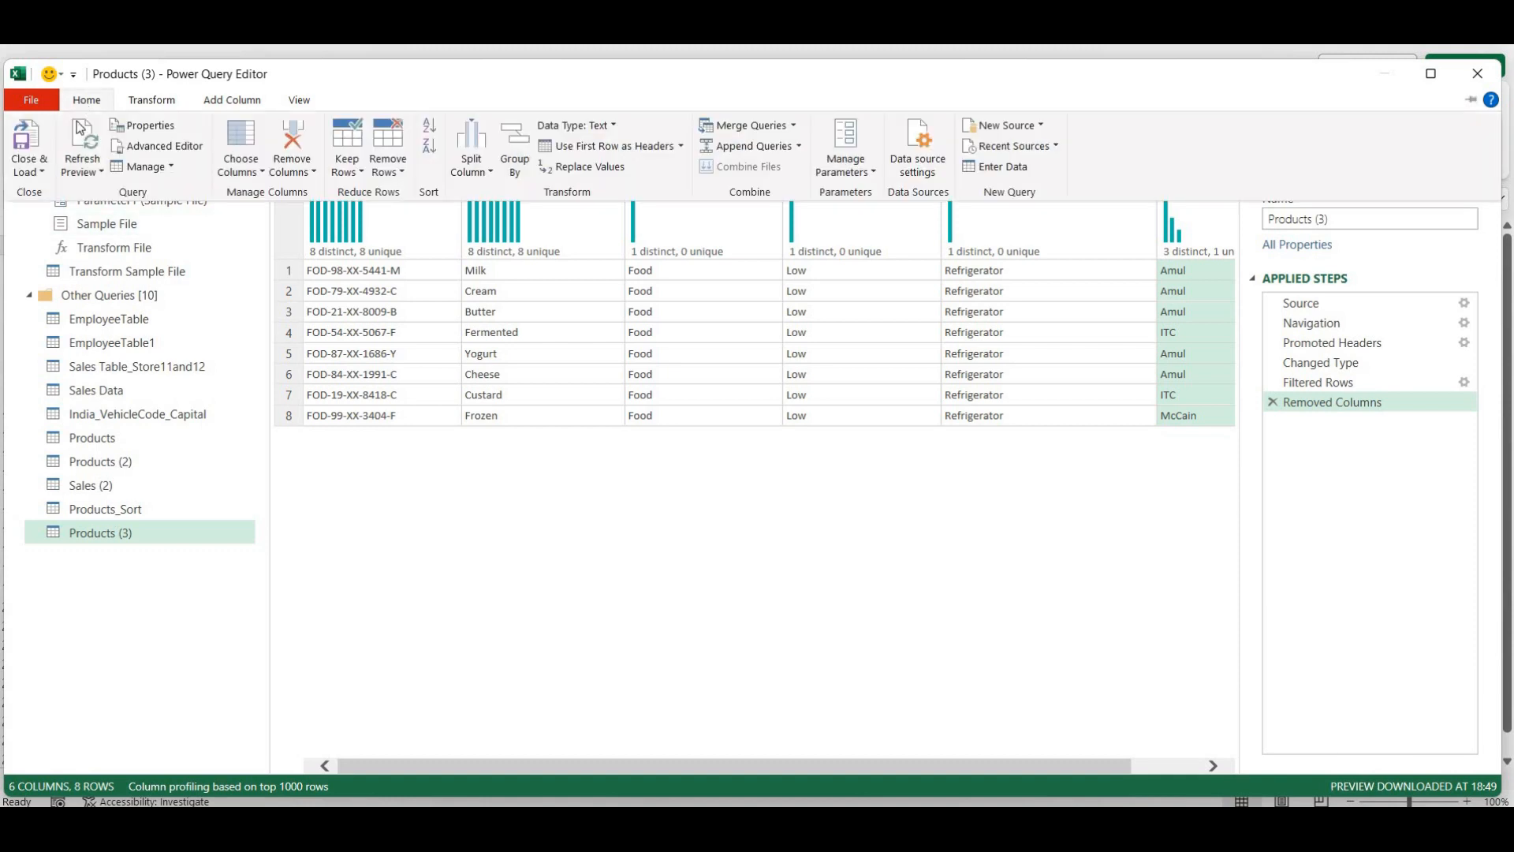
pyautogui.click(31, 141)
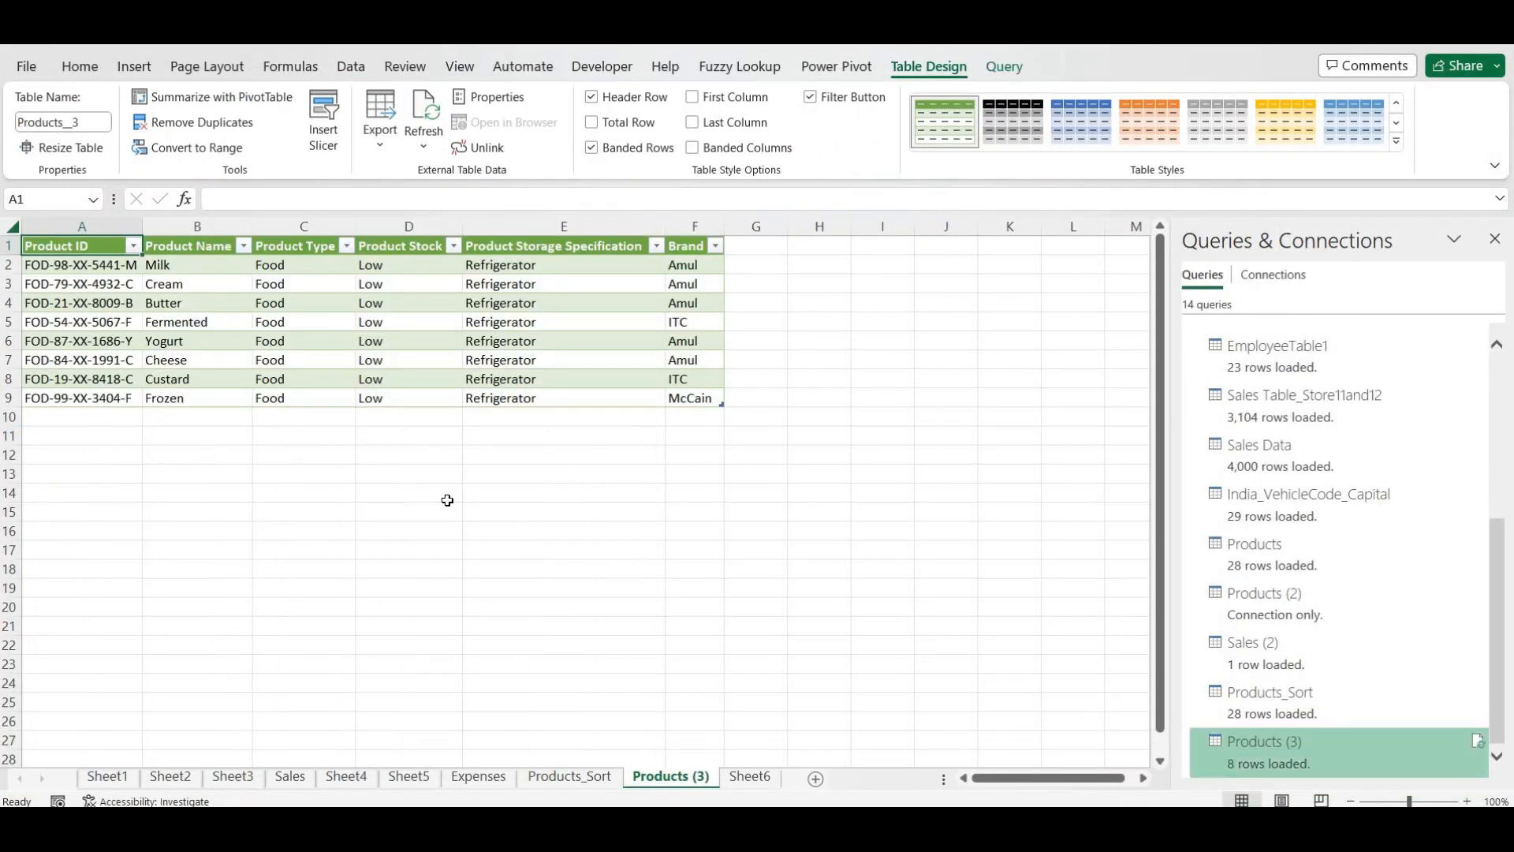
# Rename the worksheet holding the loaded query as FilteredProducts
pyautogui.doubleClick(669, 779)
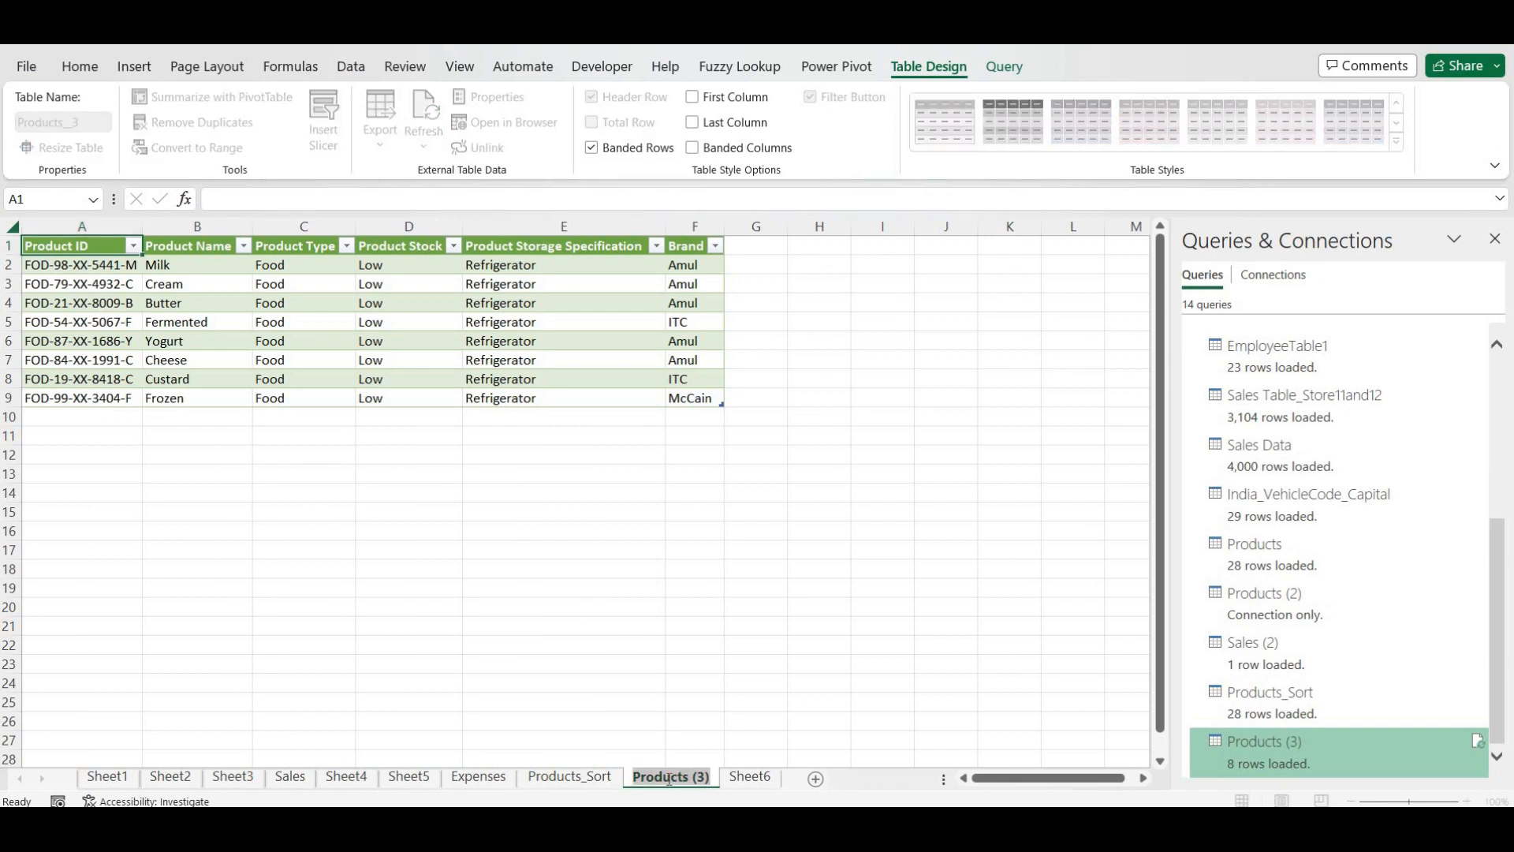
pyautogui.write('Fi')
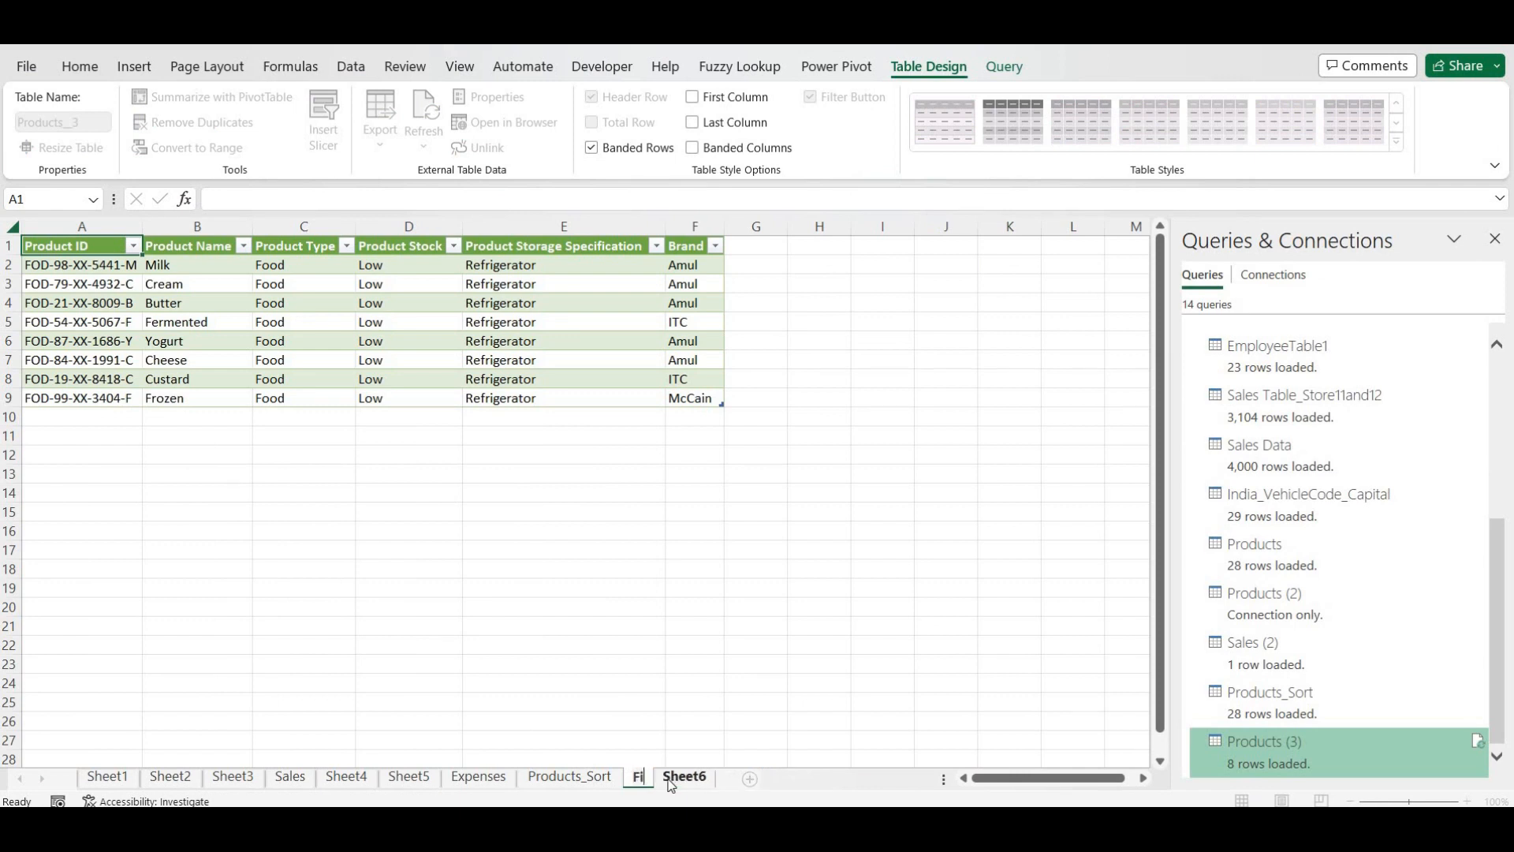
pyautogui.write('ltered')
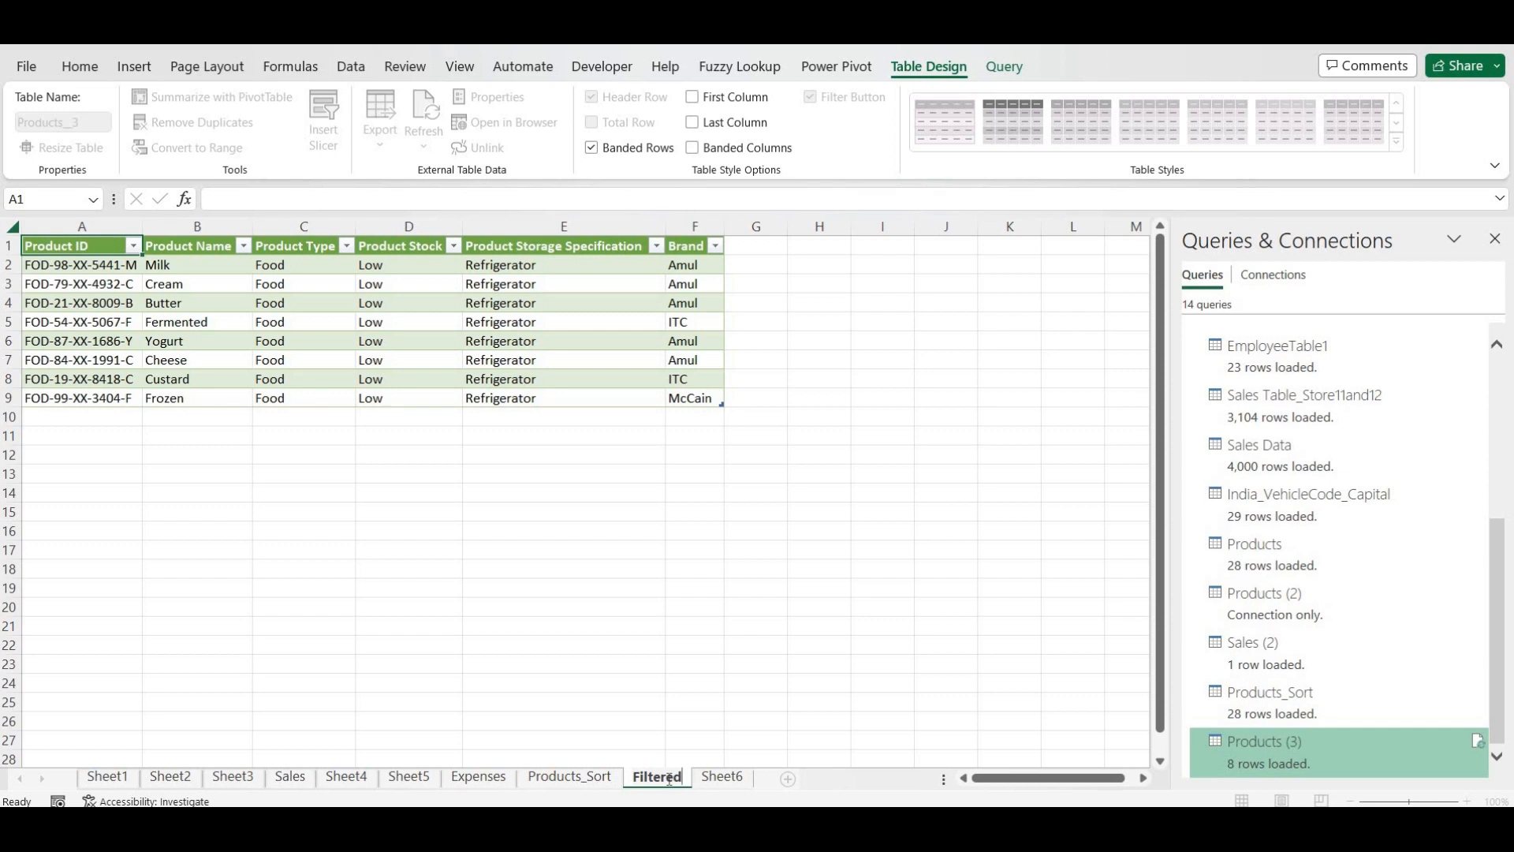
pyautogui.write('Produc')
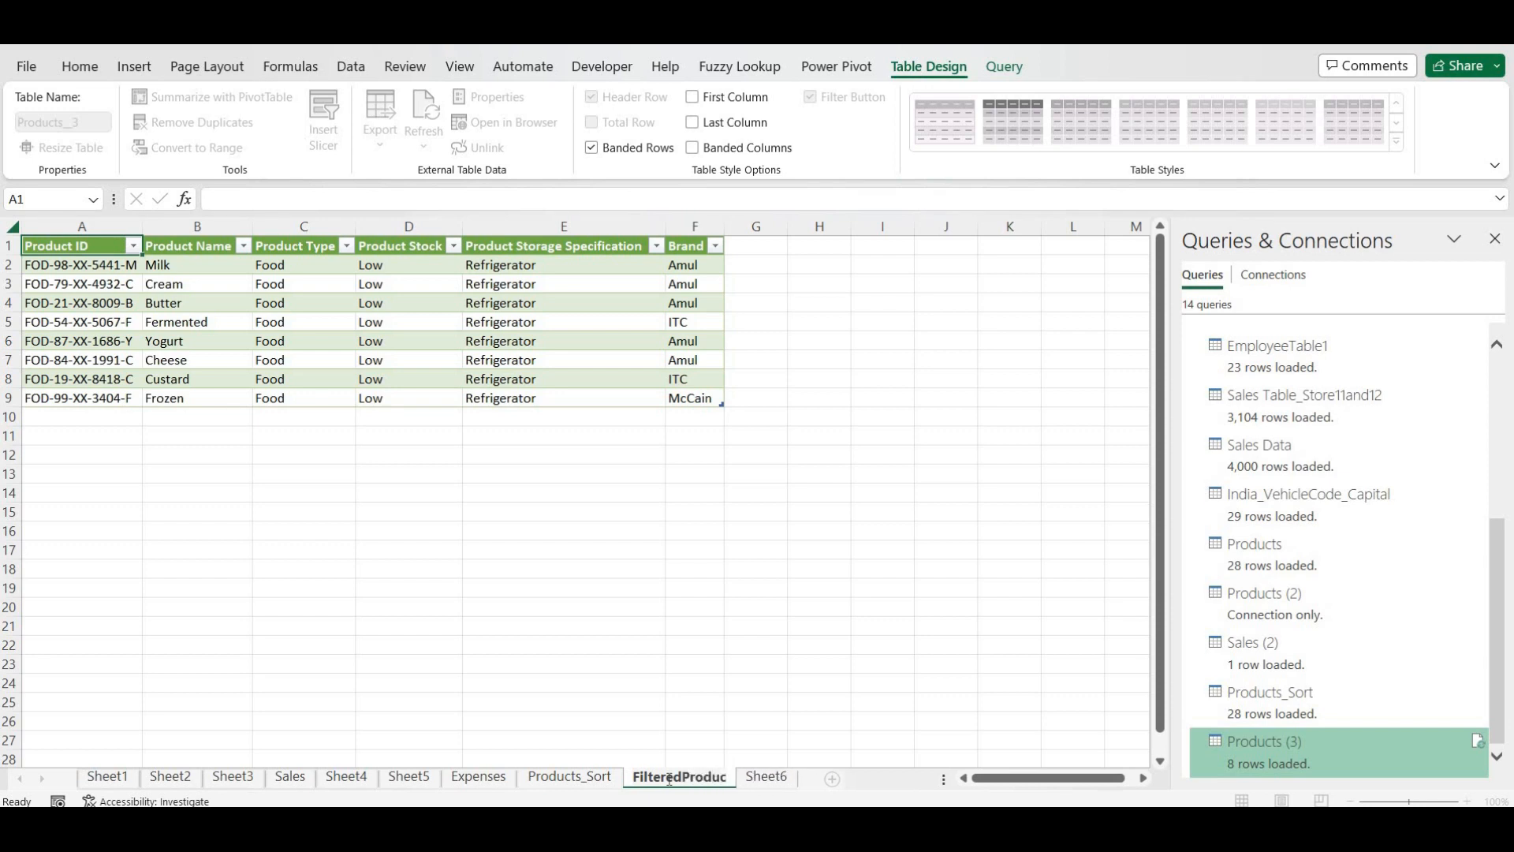
pyautogui.write('ts')
pyautogui.press('Return')
# Reduce the height of the expanded formula bar above the FilteredProducts sheet
pyautogui.click(671, 561)
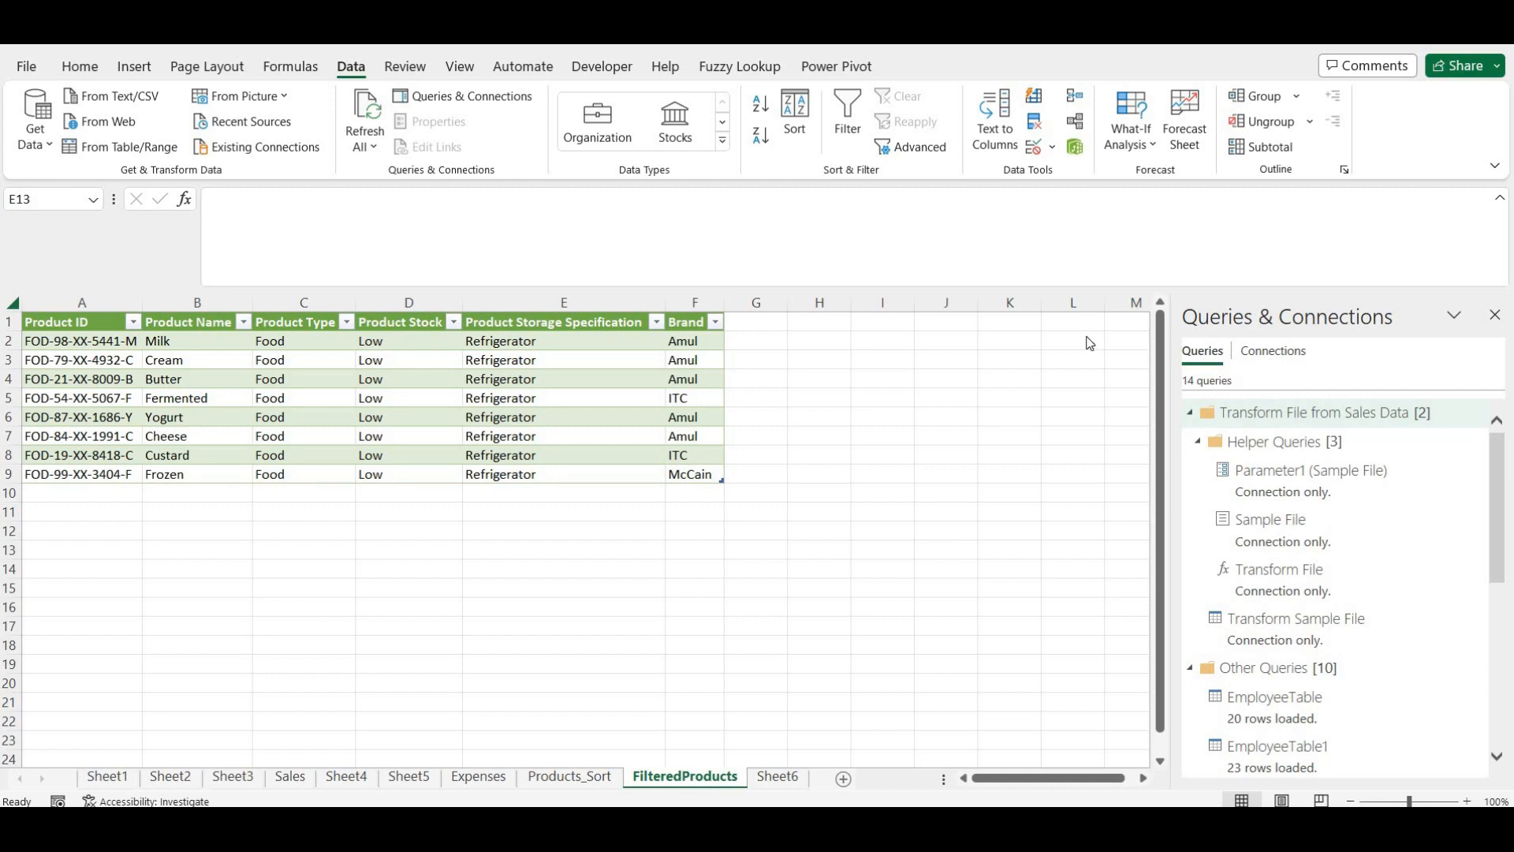
pyautogui.click(1022, 257)
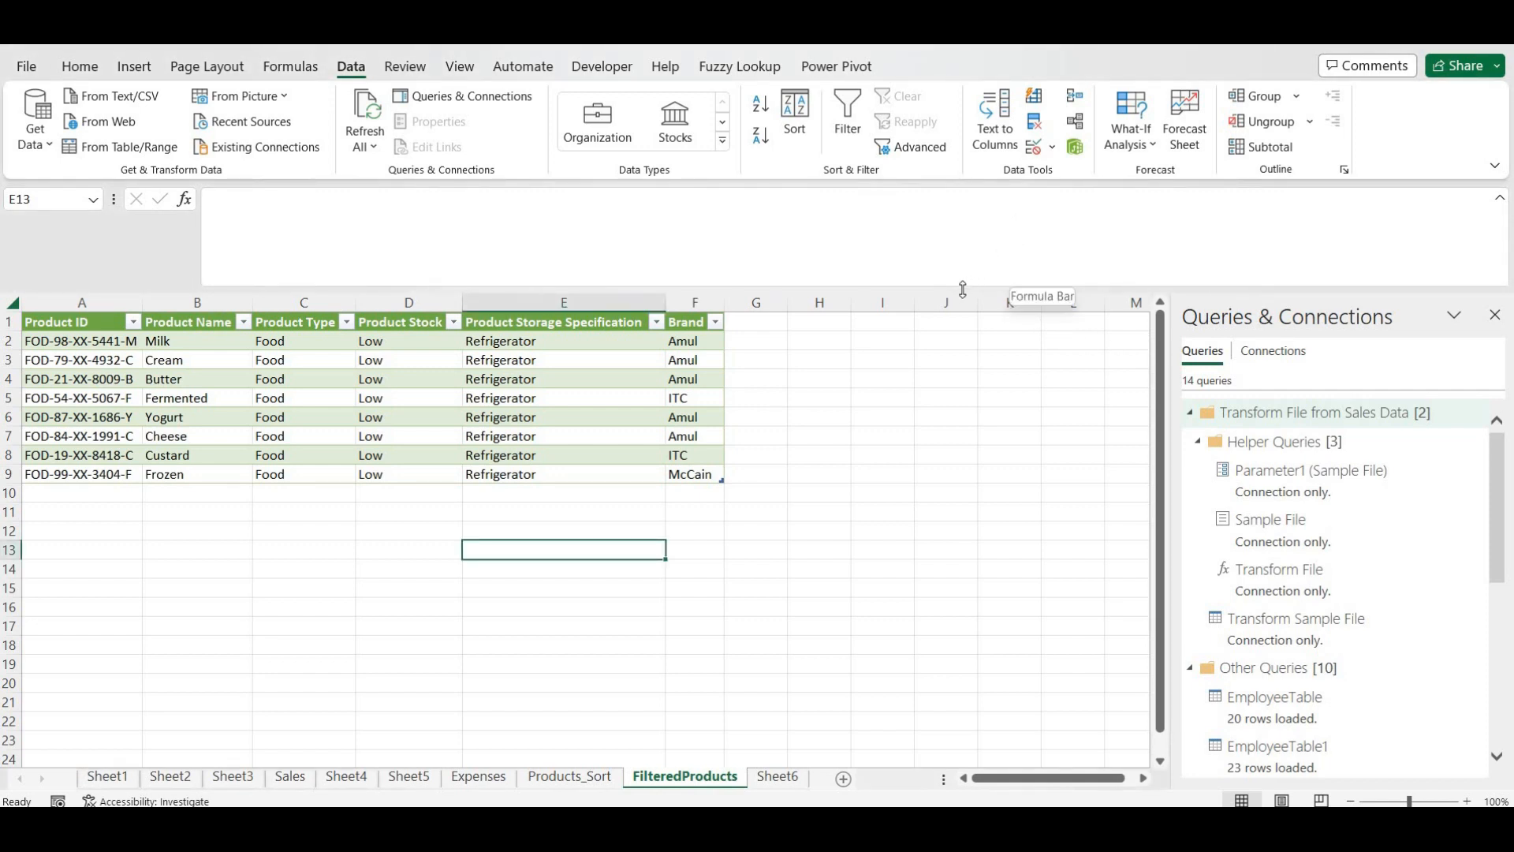
pyautogui.moveTo(963, 290); pyautogui.dragTo(956, 231)
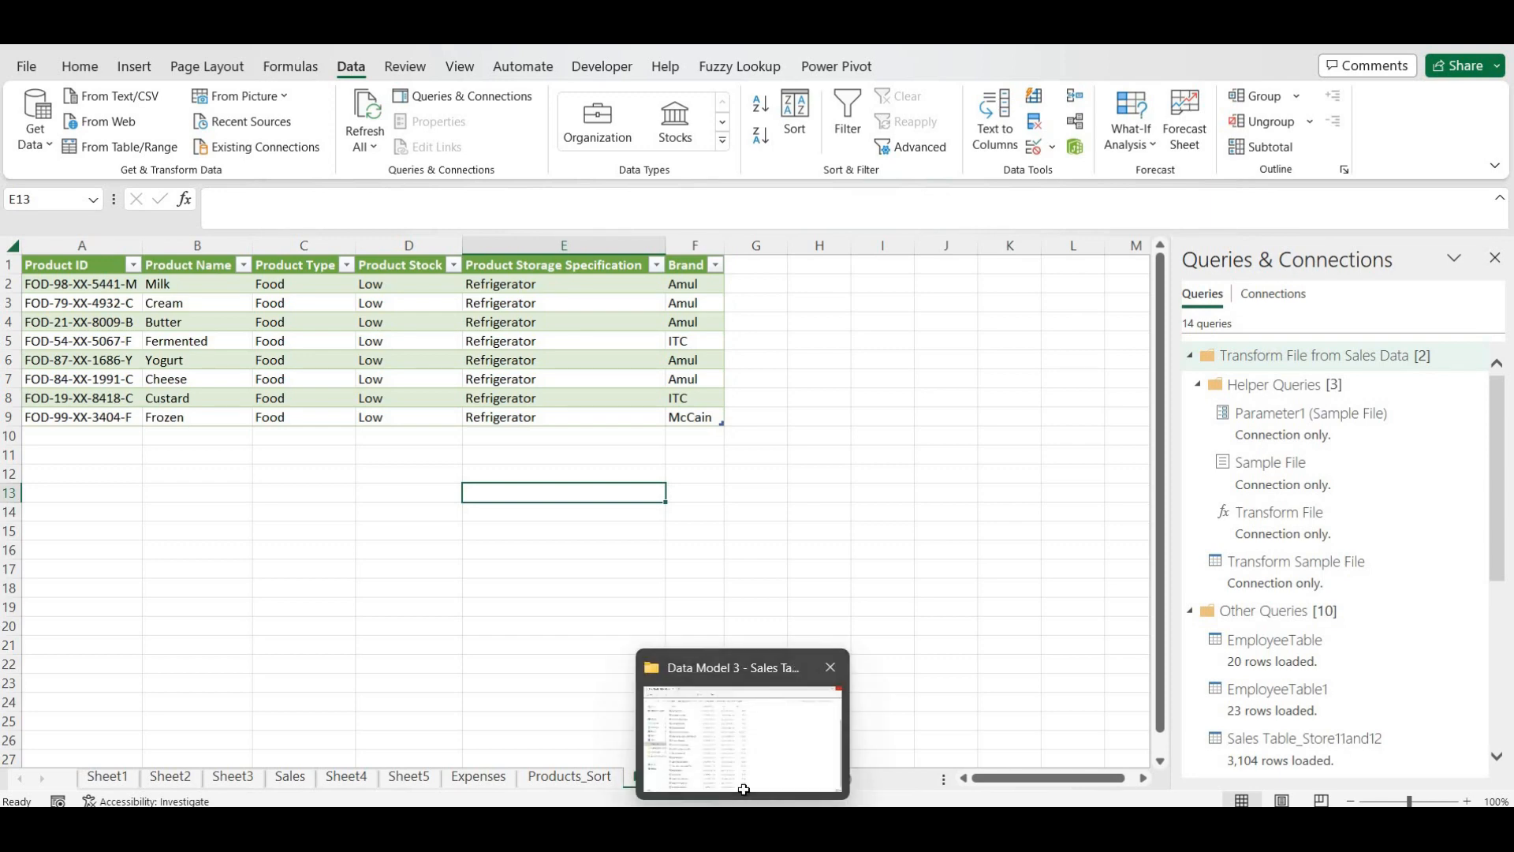
# Switch to File Explorer, open the source file Products Table.xlsx and maximize its window
pyautogui.click(743, 788)
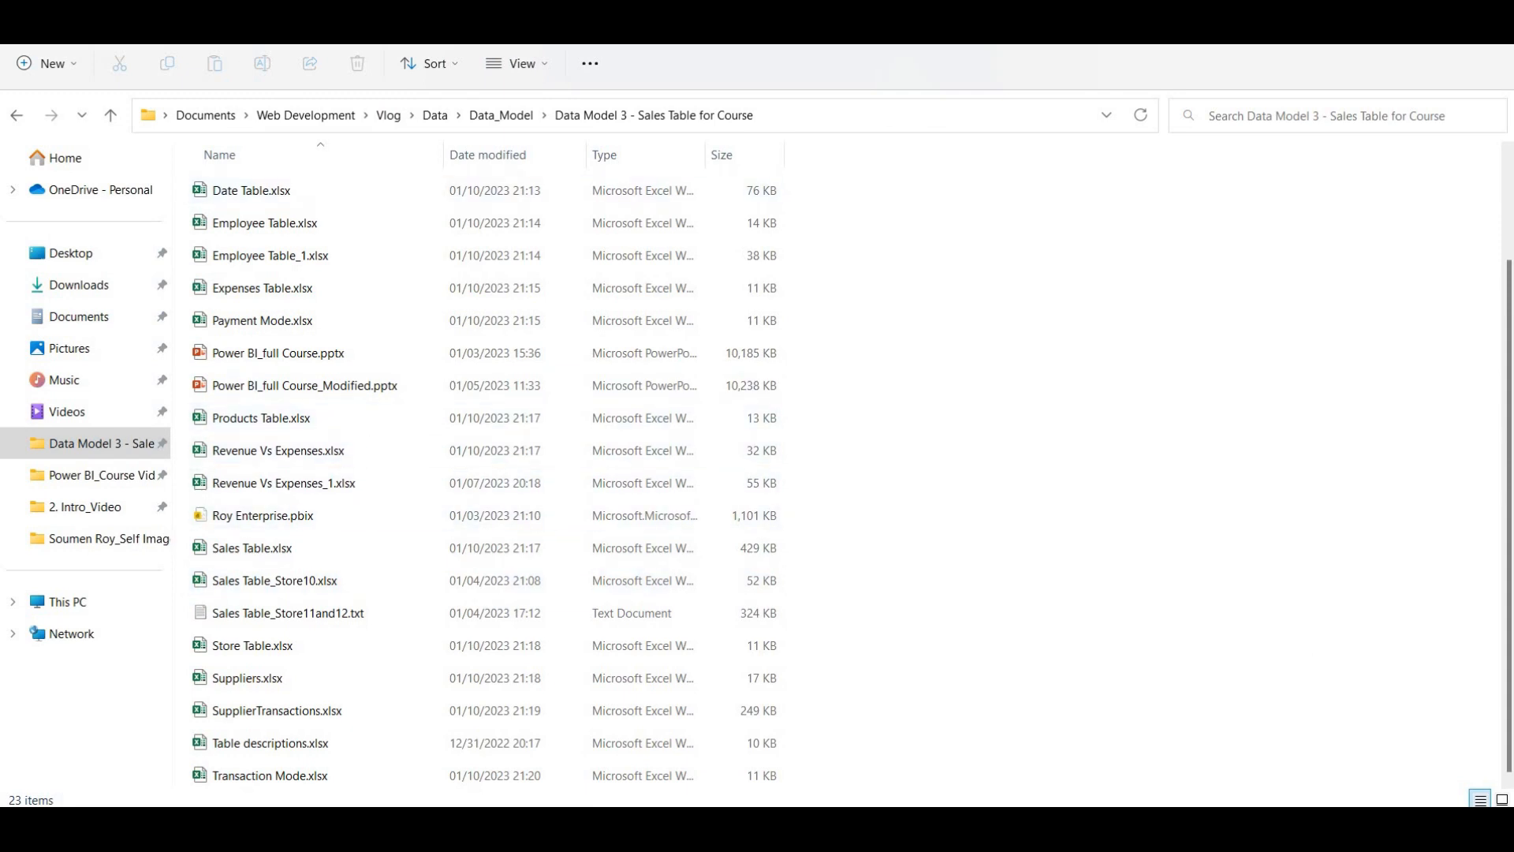
pyautogui.click(529, 420)
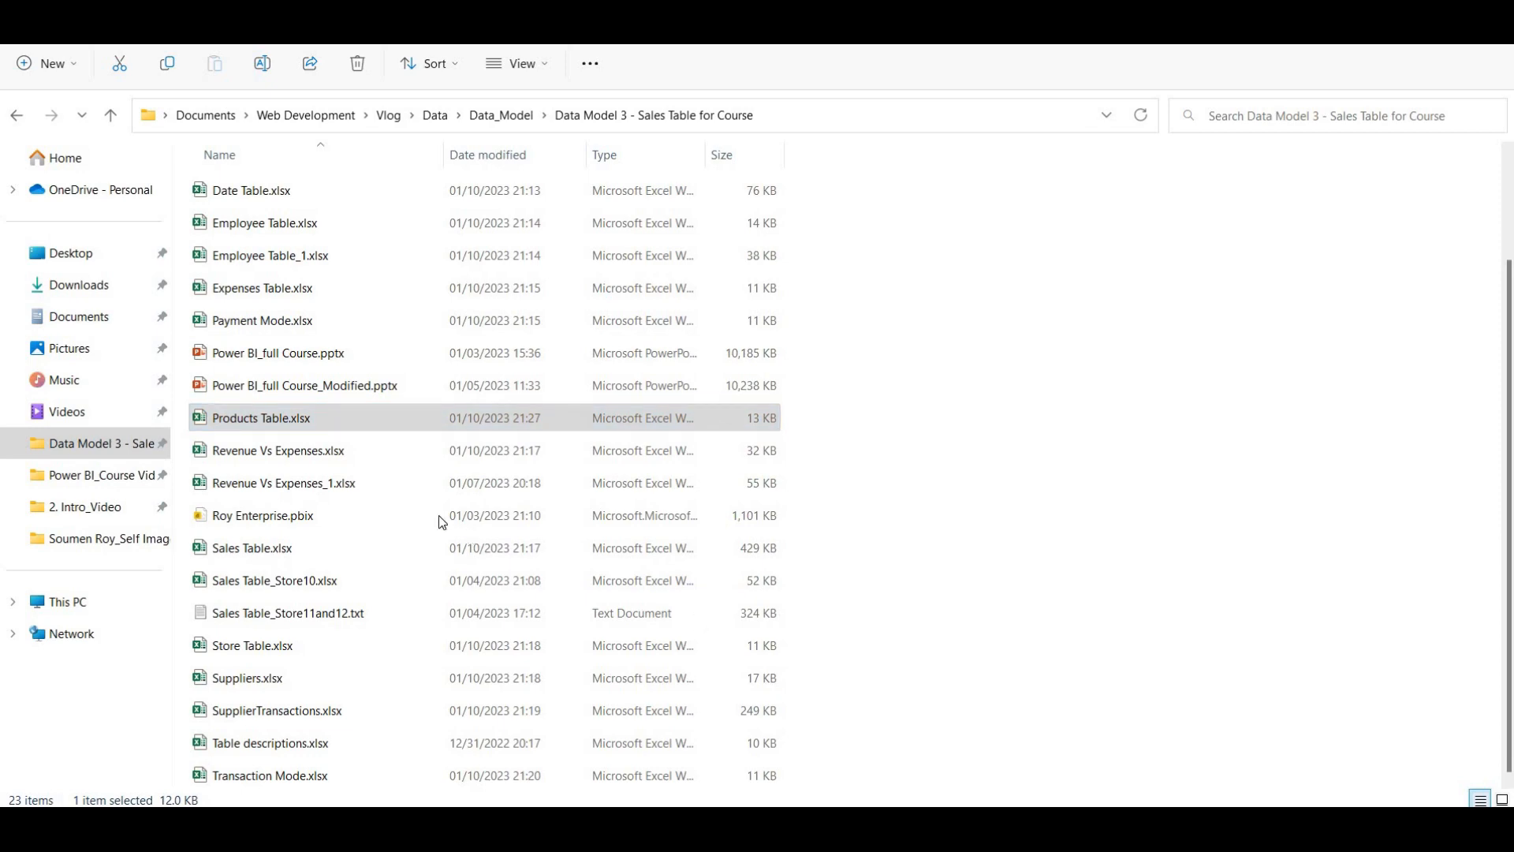
pyautogui.doubleClick(274, 419)
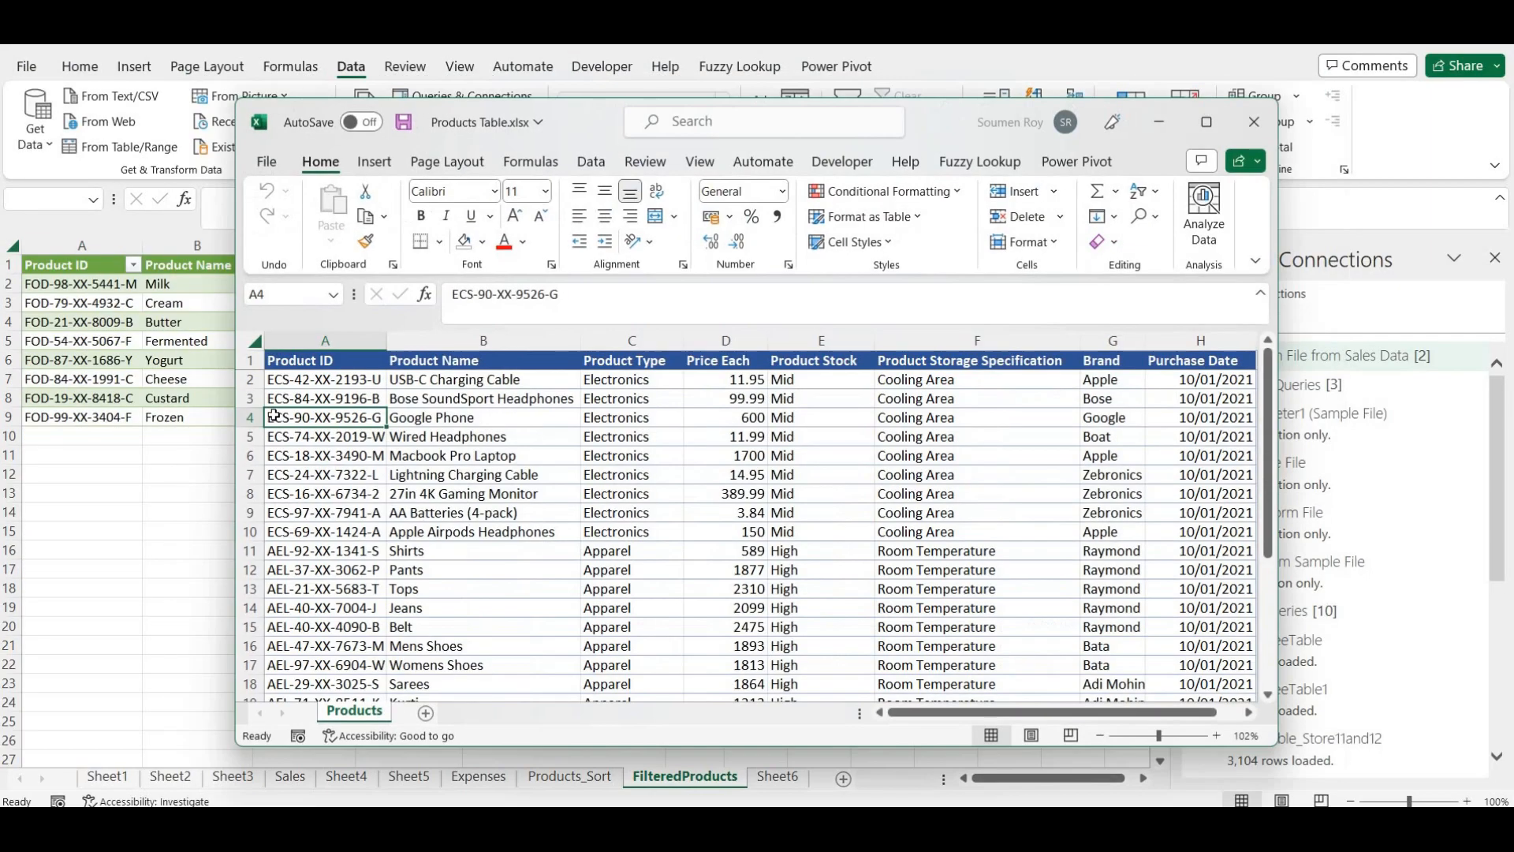
pyautogui.click(1207, 121)
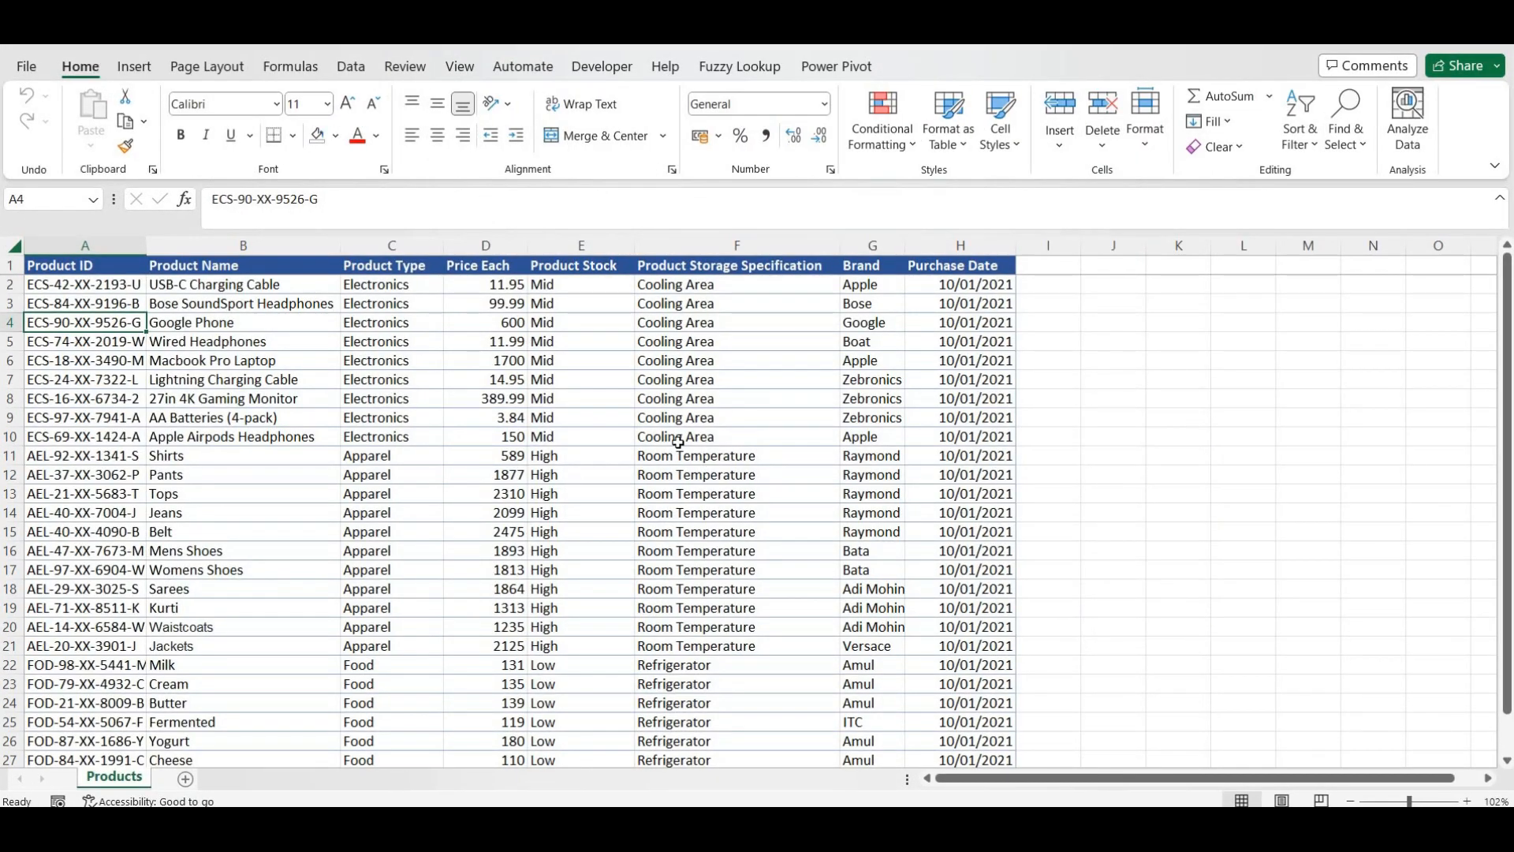
# Enter "as" as the Product ID in cell A30, the first empty row below the Products data
pyautogui.click(679, 442)
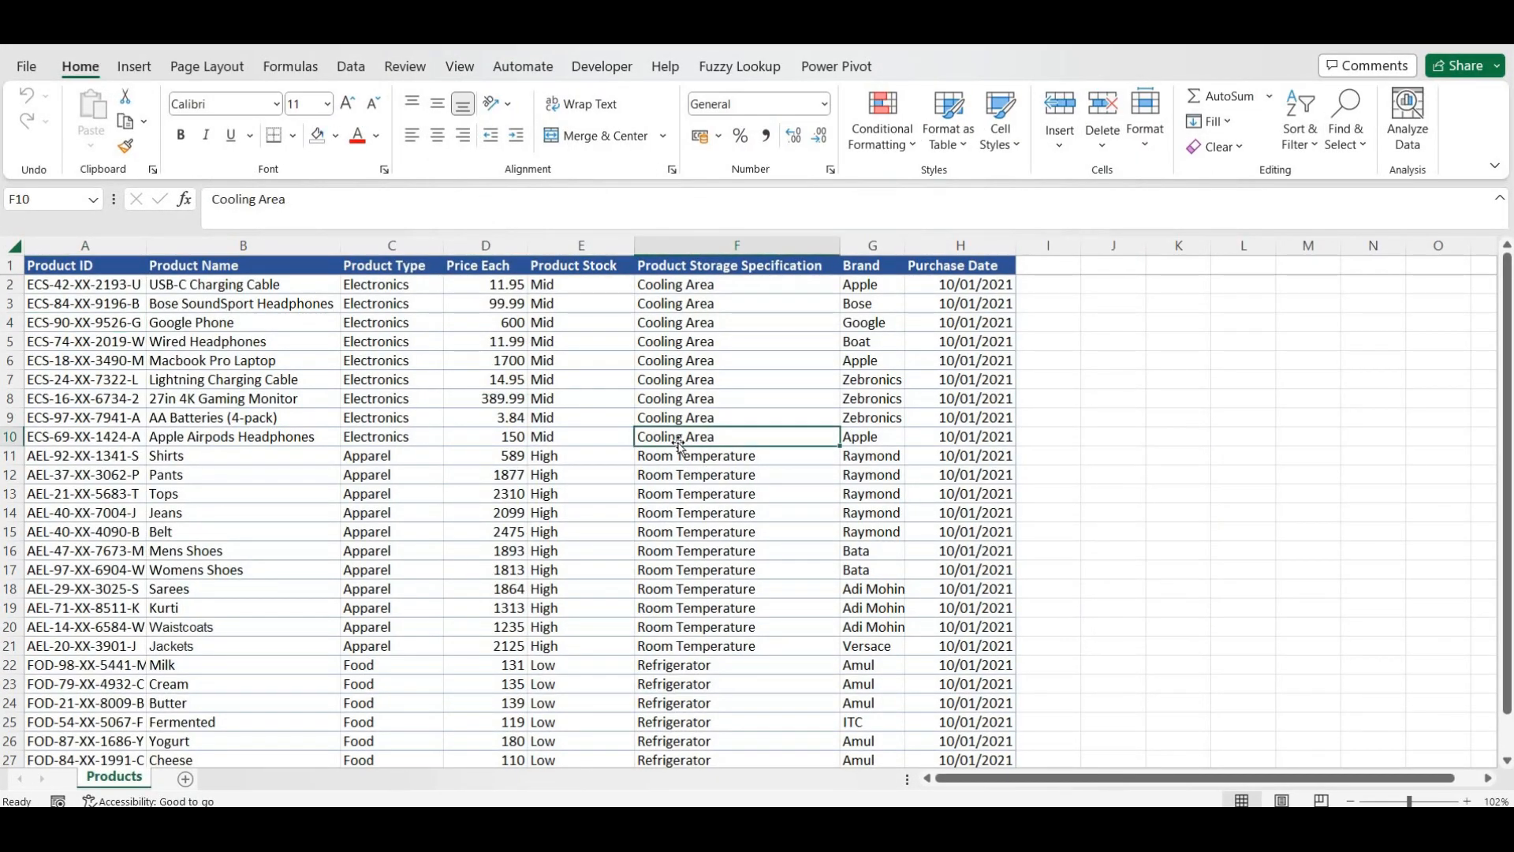
pyautogui.hotkey('ctrl', 'Down')
pyautogui.press('Down')
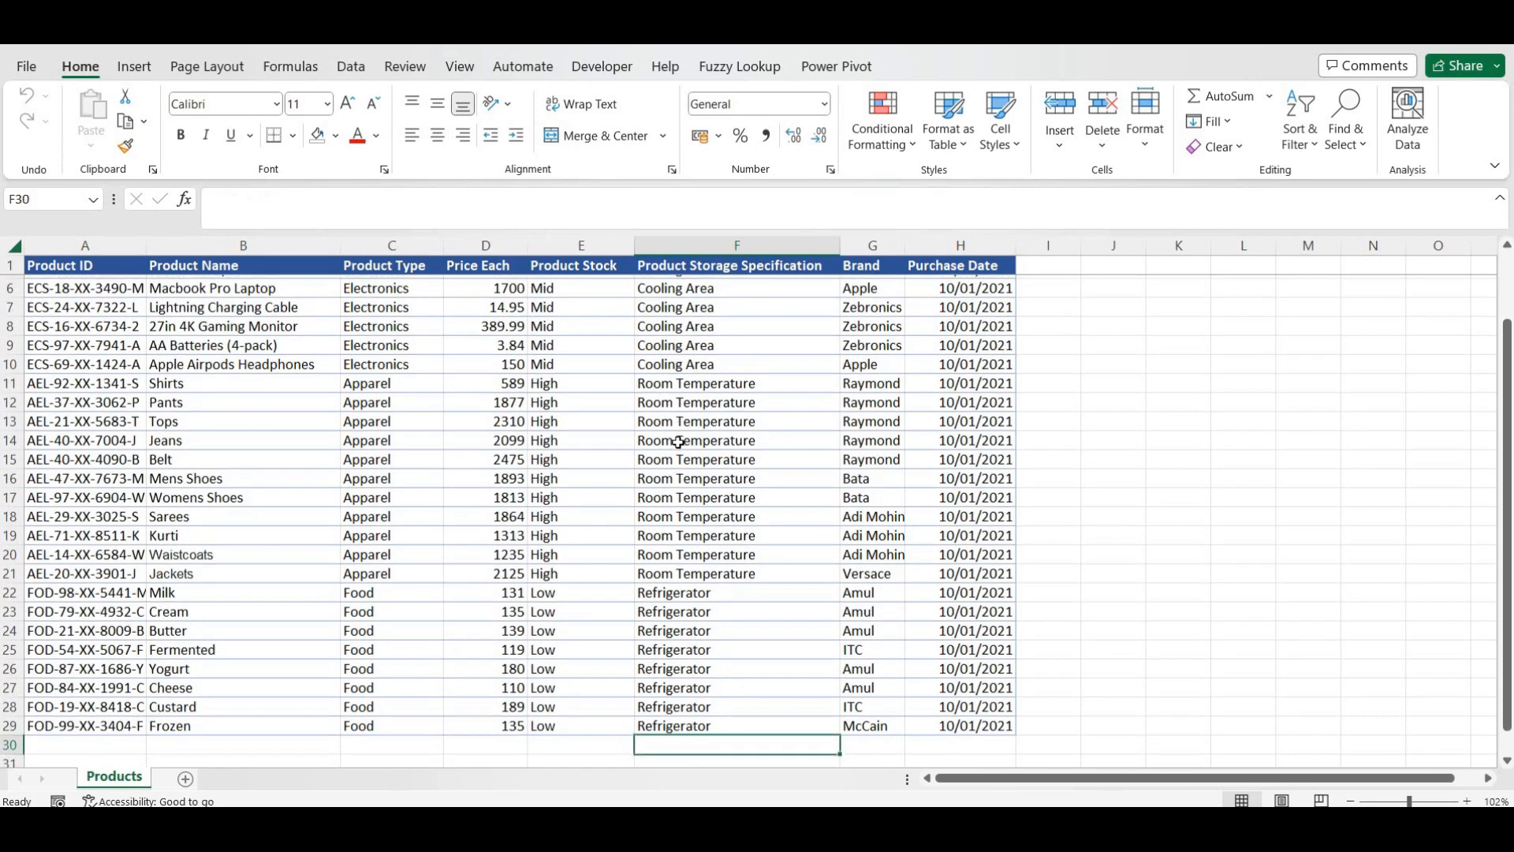
pyautogui.press('Left')
pyautogui.press('Left')
pyautogui.press('Left')
pyautogui.press('Left')
pyautogui.press('Left')
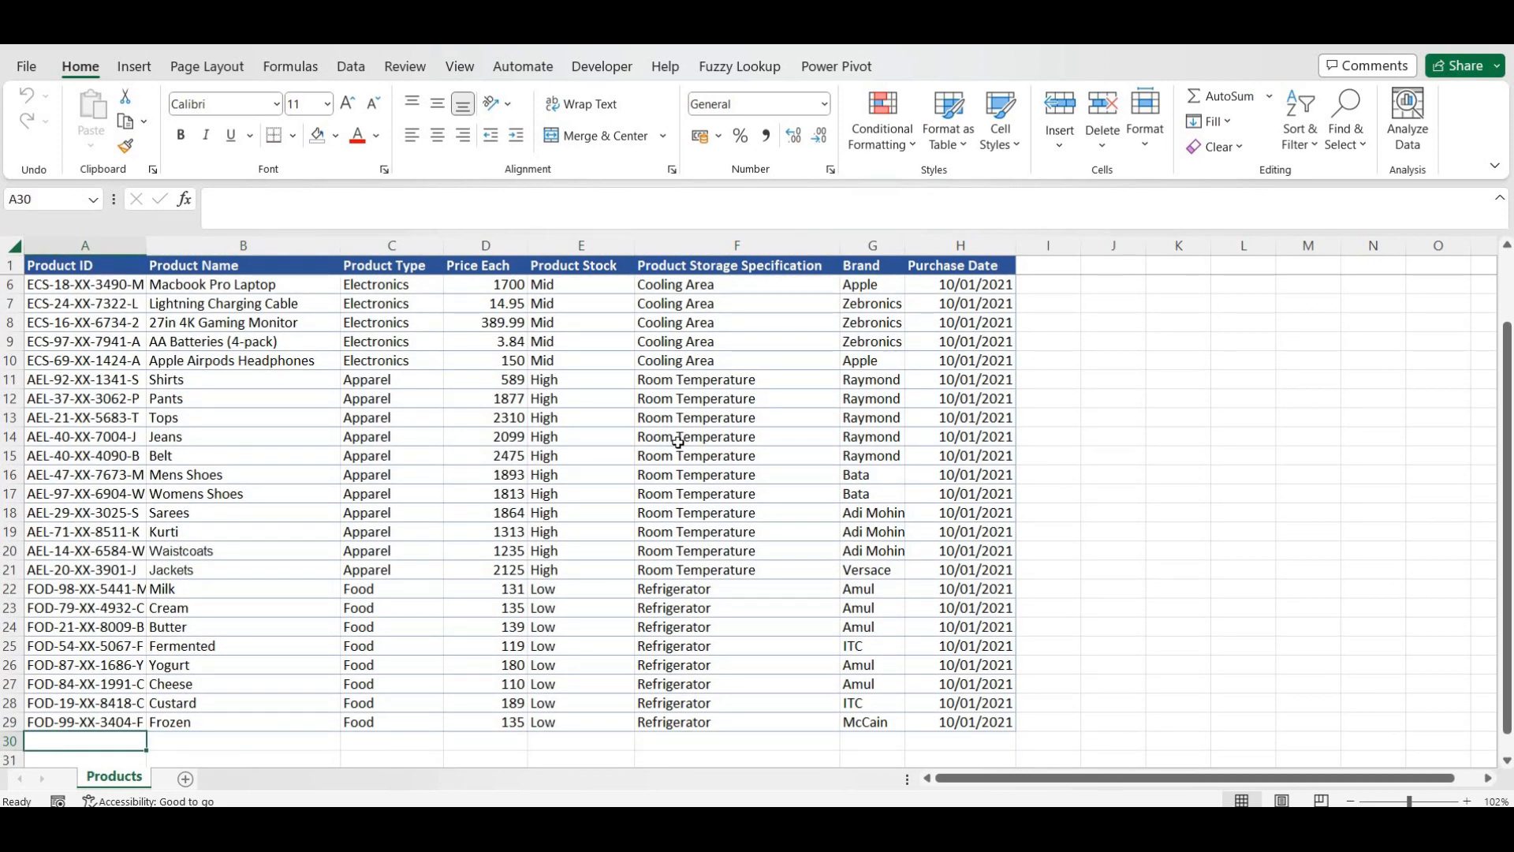
pyautogui.write('as')
pyautogui.press('Tab')
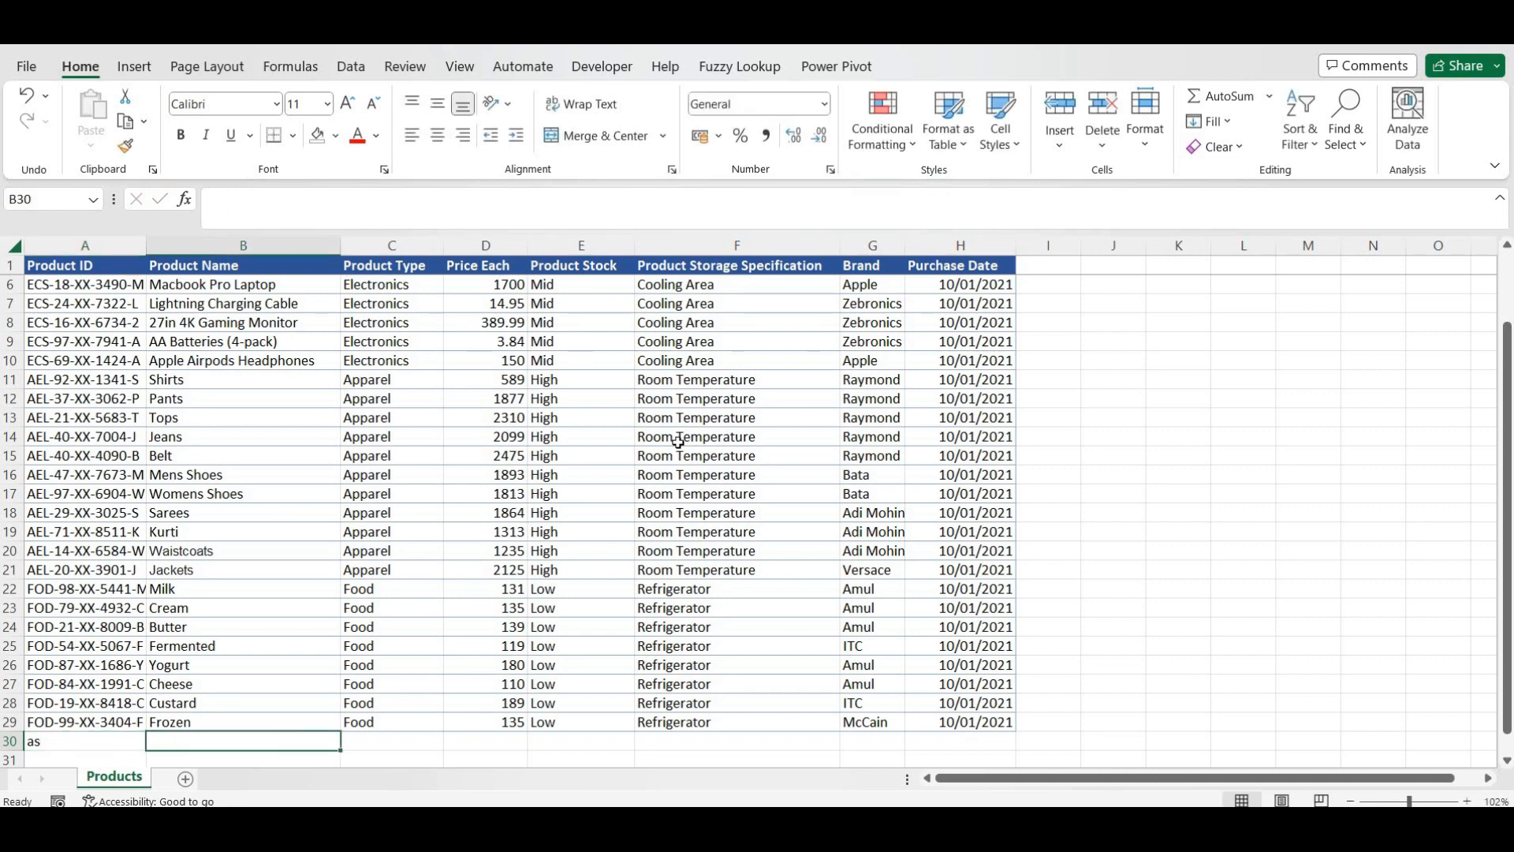
# Copy the Product Name Frozen and Product Type Food from row 29 down into row 30
pyautogui.hotkey('ctrl', 'd')
pyautogui.press('Tab')
pyautogui.hotkey('ctrl', 'd')
pyautogui.press('Tab')
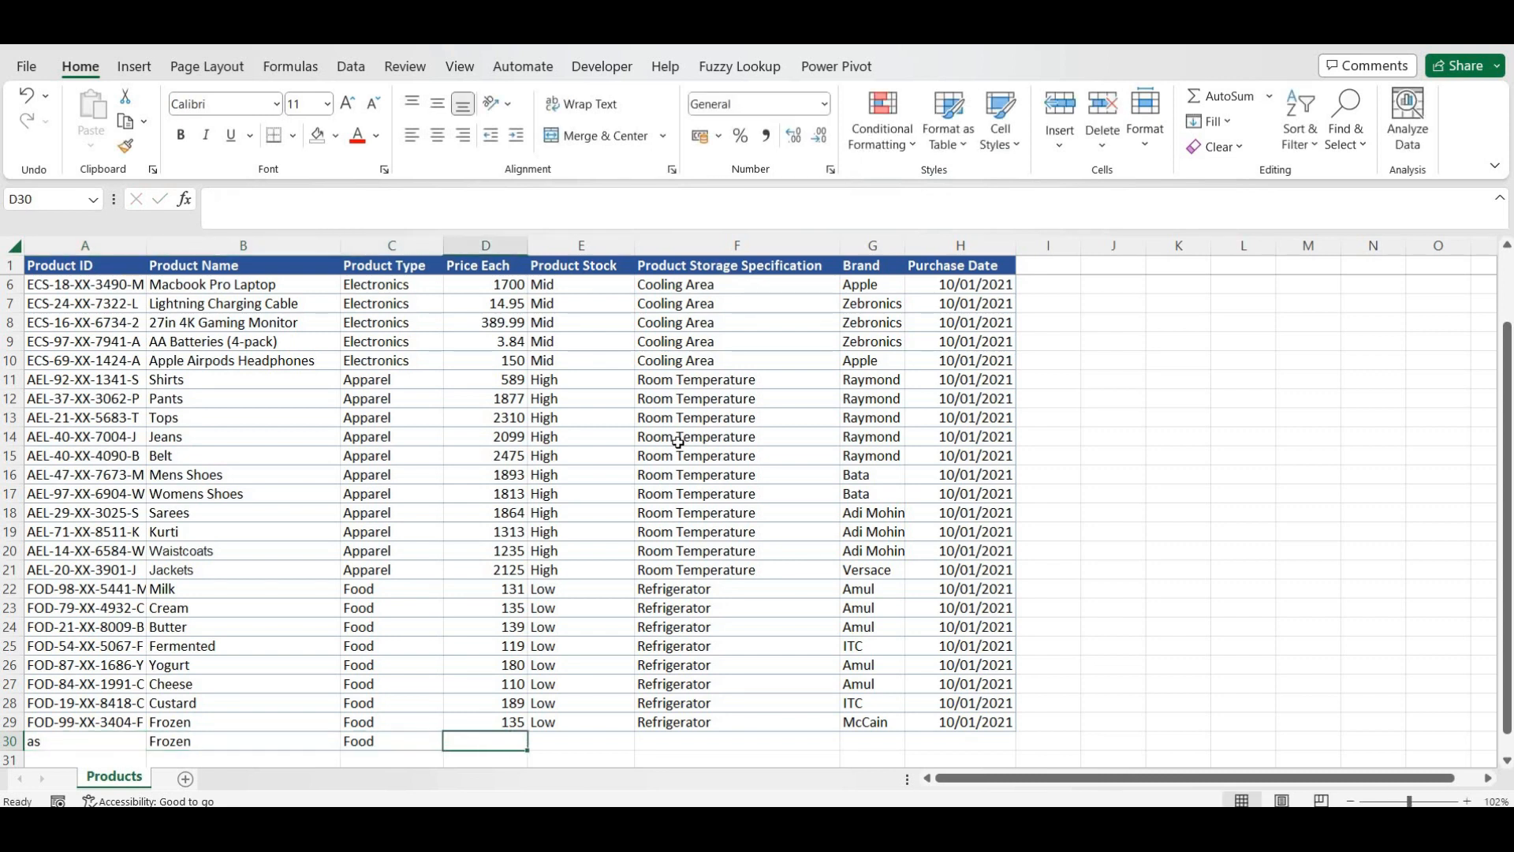
# Set row 30's Price Each to 144 and copy Product Stock Low and storage specification Refrigerator from the row above
pyautogui.write('144')
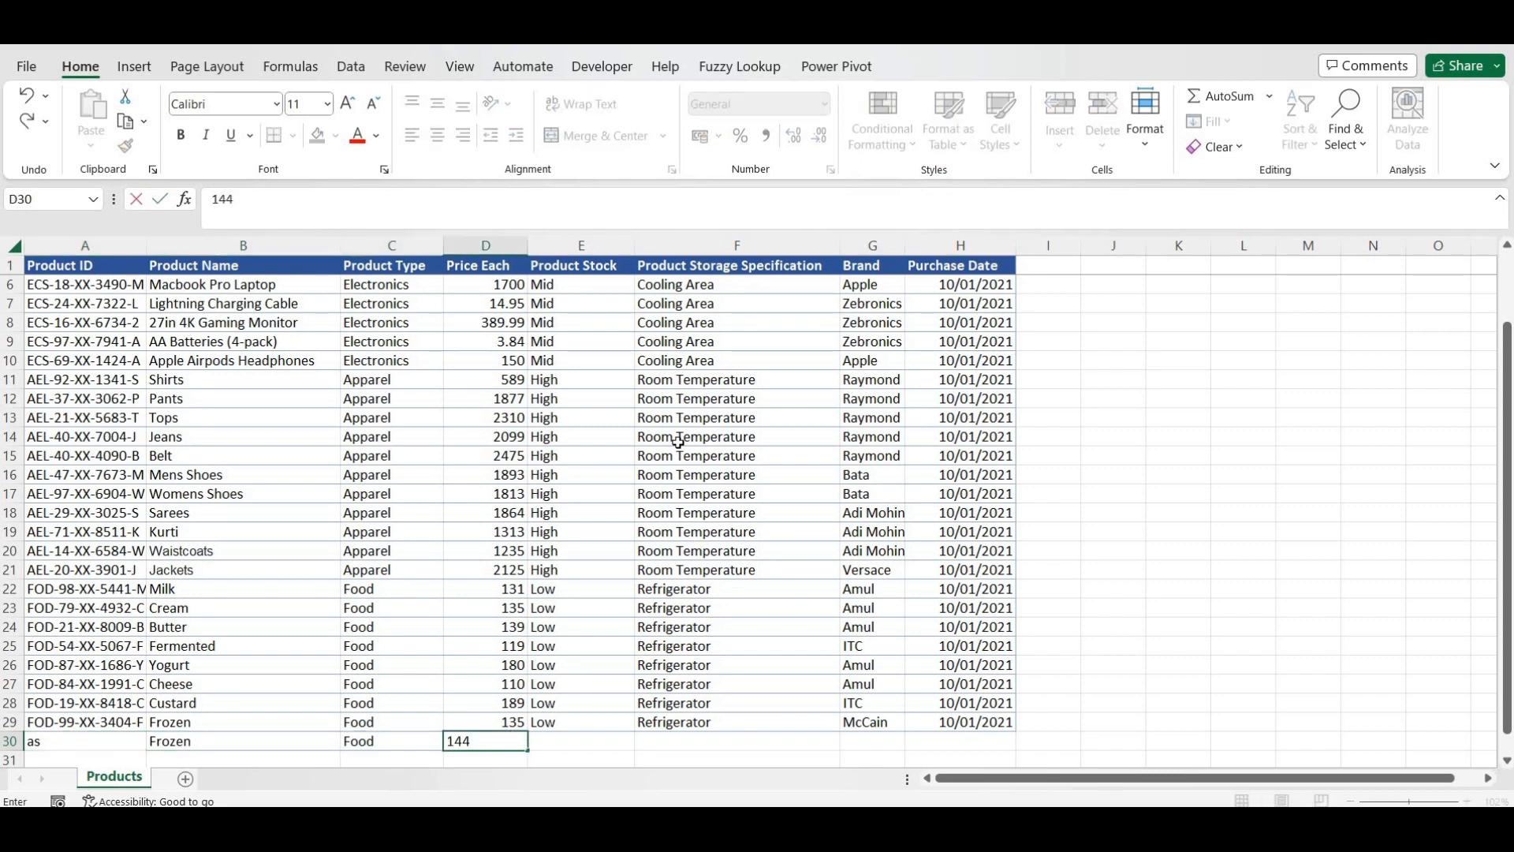
pyautogui.press('Tab')
pyautogui.hotkey('ctrl', 'd')
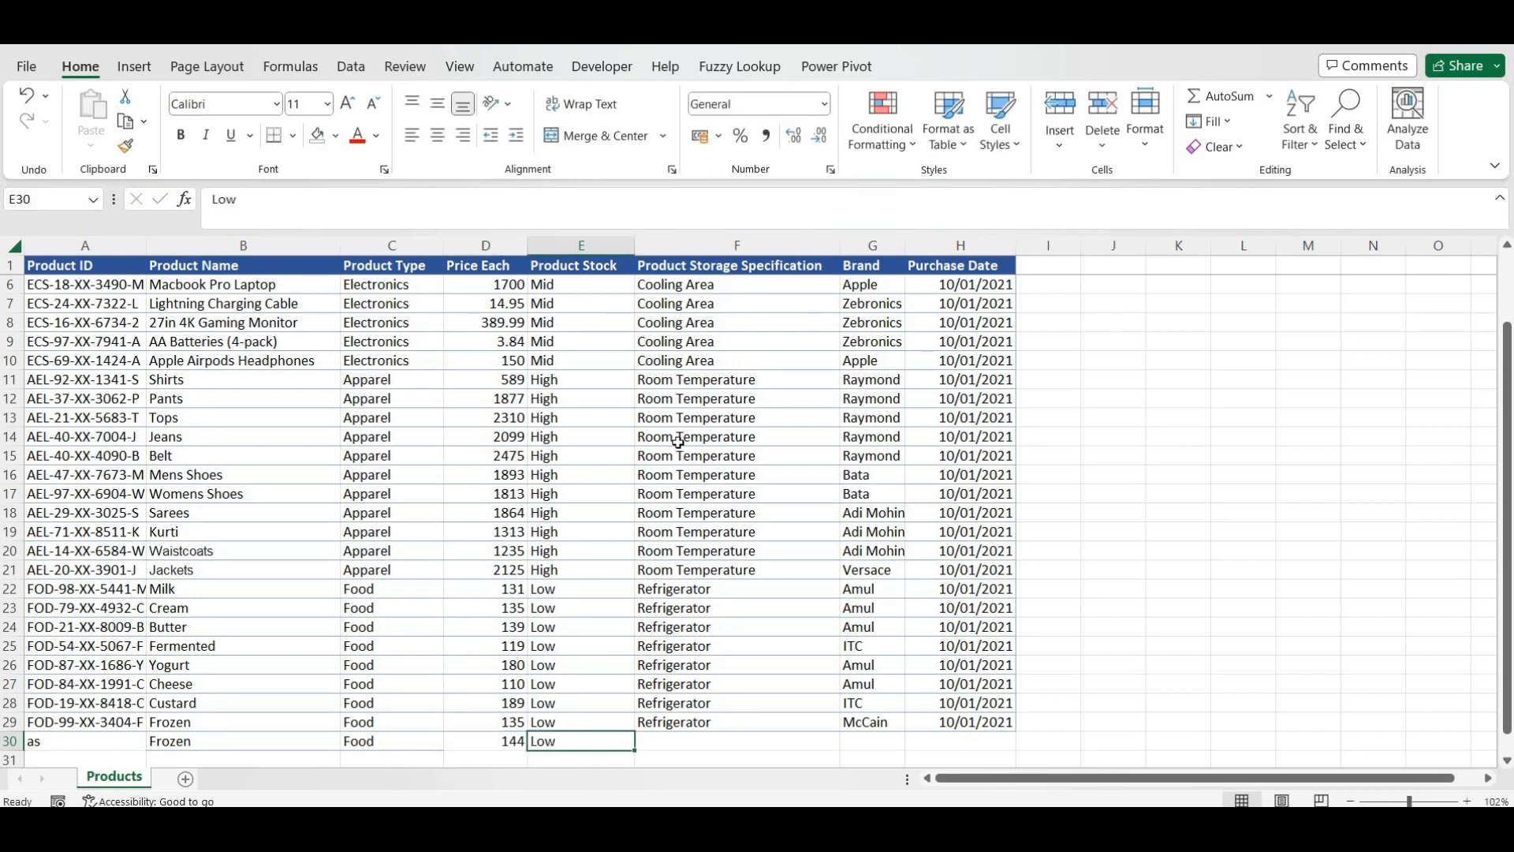
pyautogui.press('Tab')
pyautogui.hotkey('ctrl', 'd')
pyautogui.press('Tab')
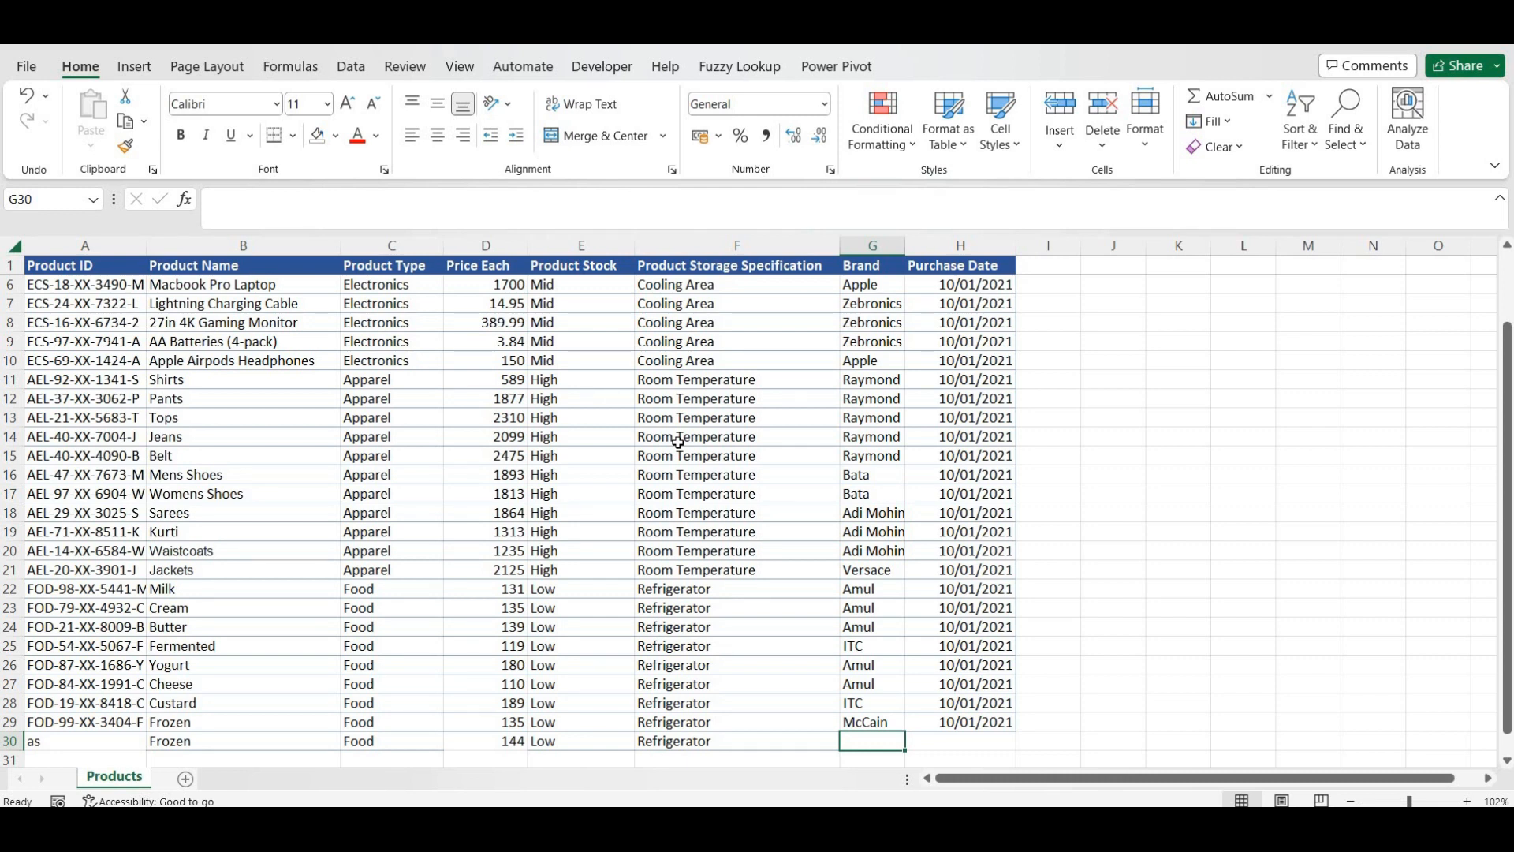
# Complete row 30 with Cheese as the Brand and 10/01/2023 as the Purchase Date
pyautogui.write('Cheese')
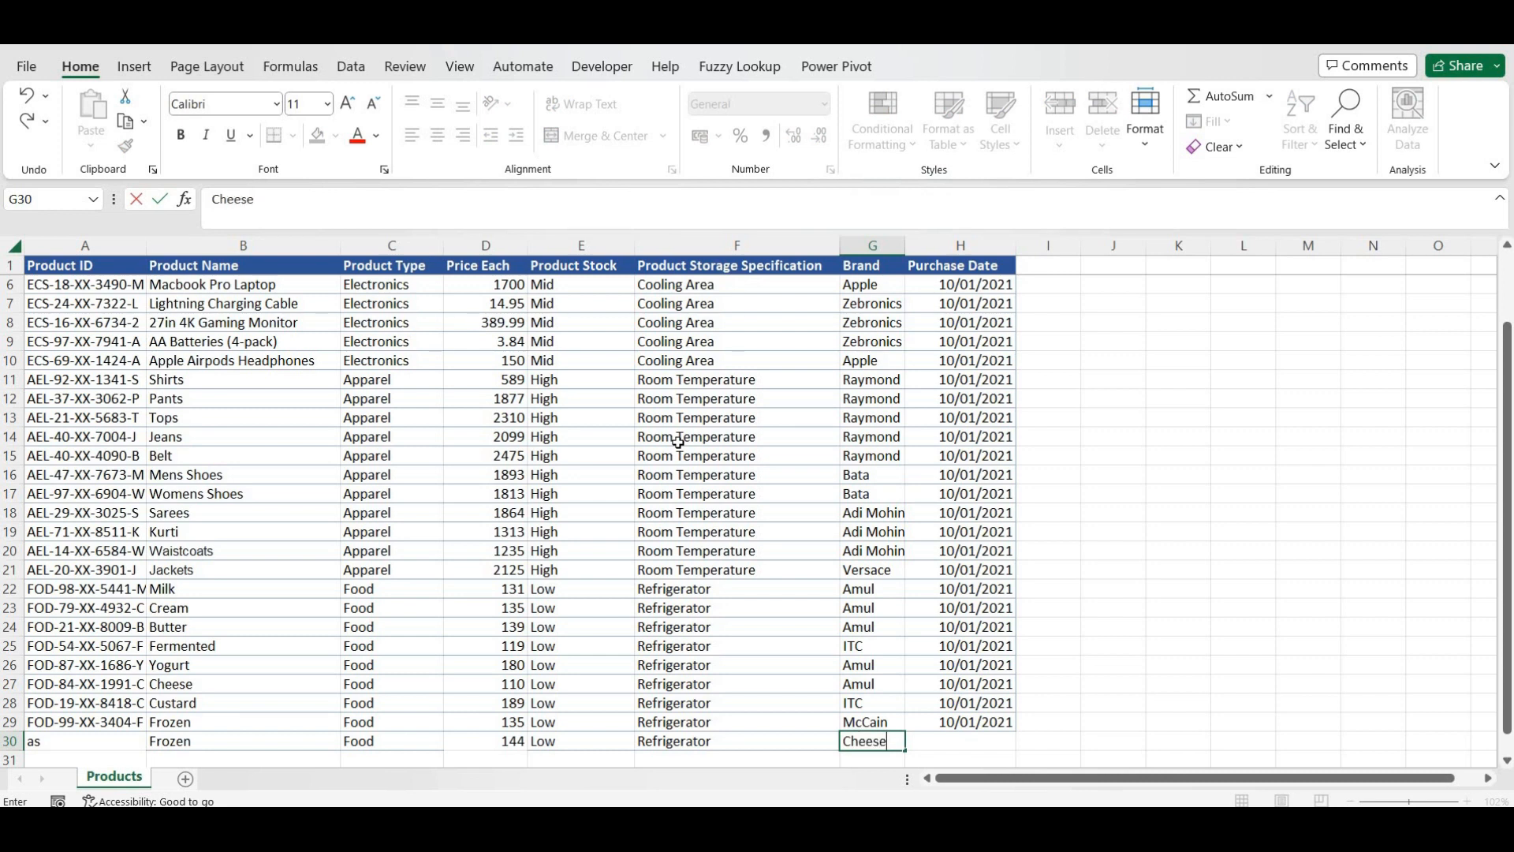
pyautogui.press('Tab')
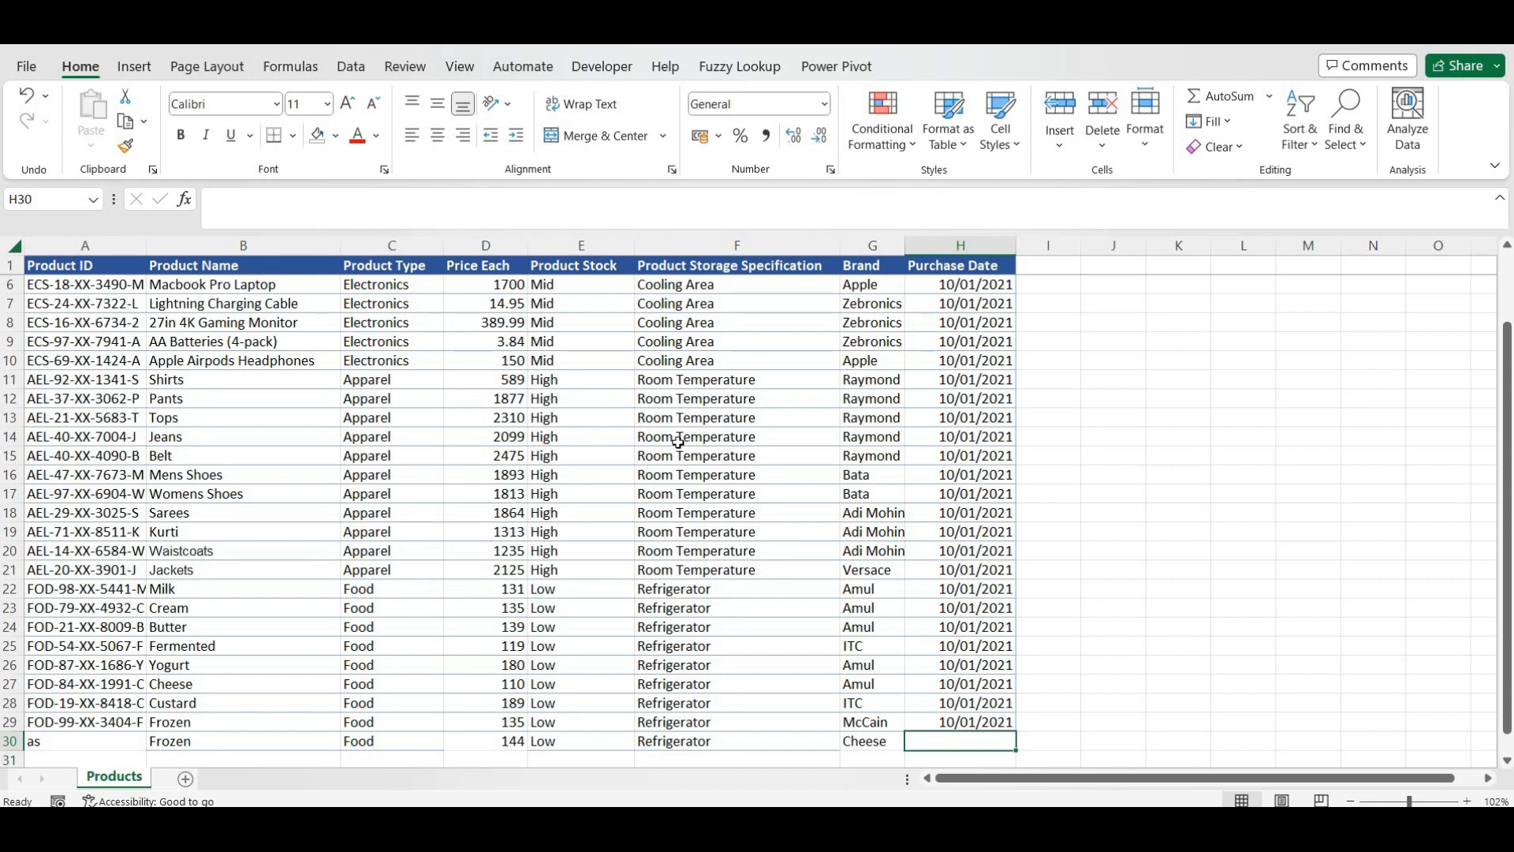
pyautogui.write('10')
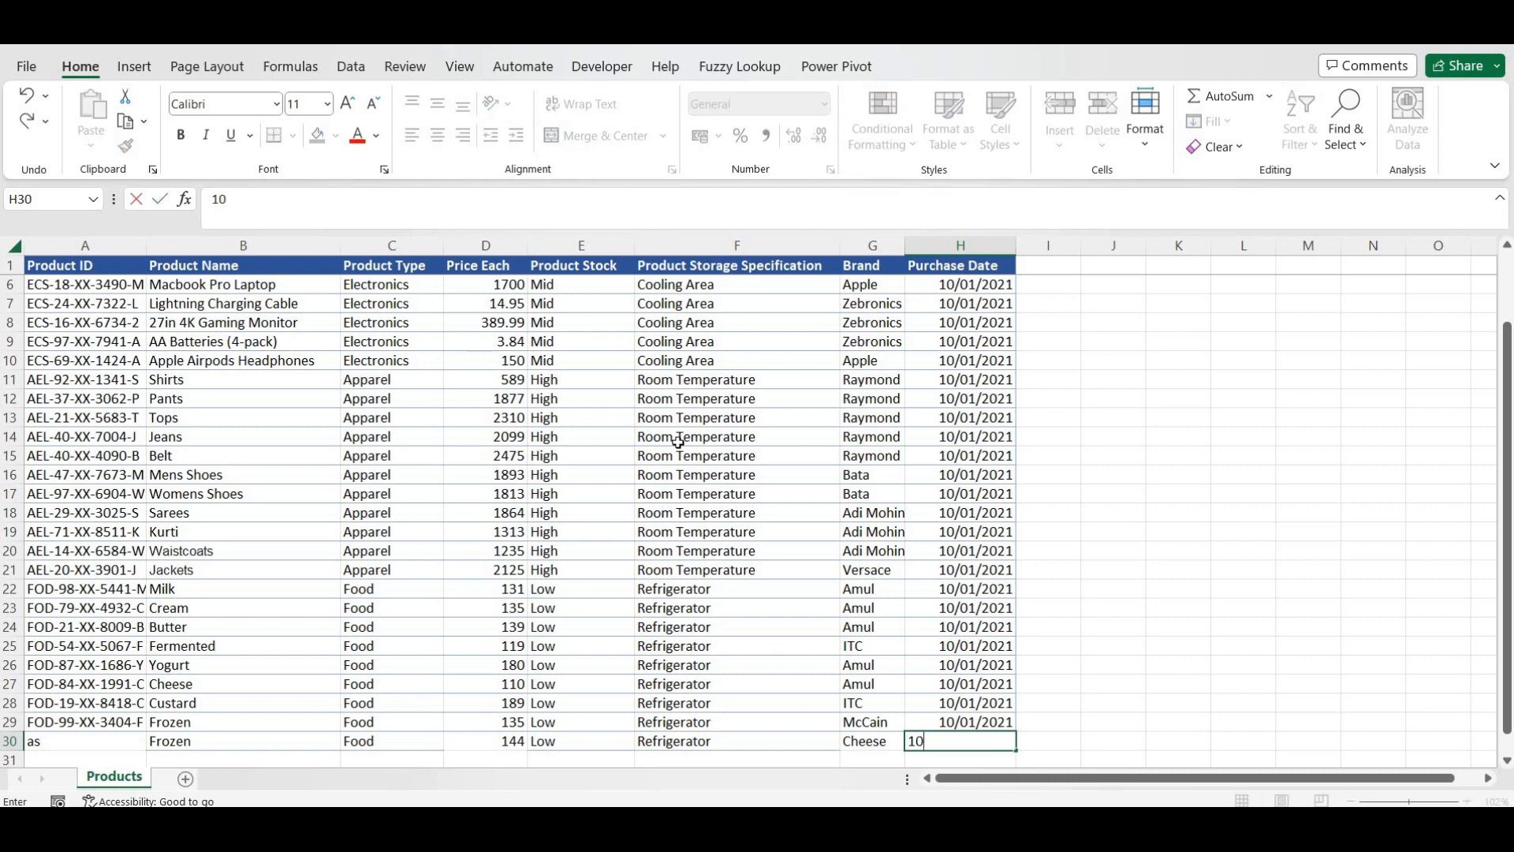
pyautogui.write('/01/2023')
pyautogui.press('Up')
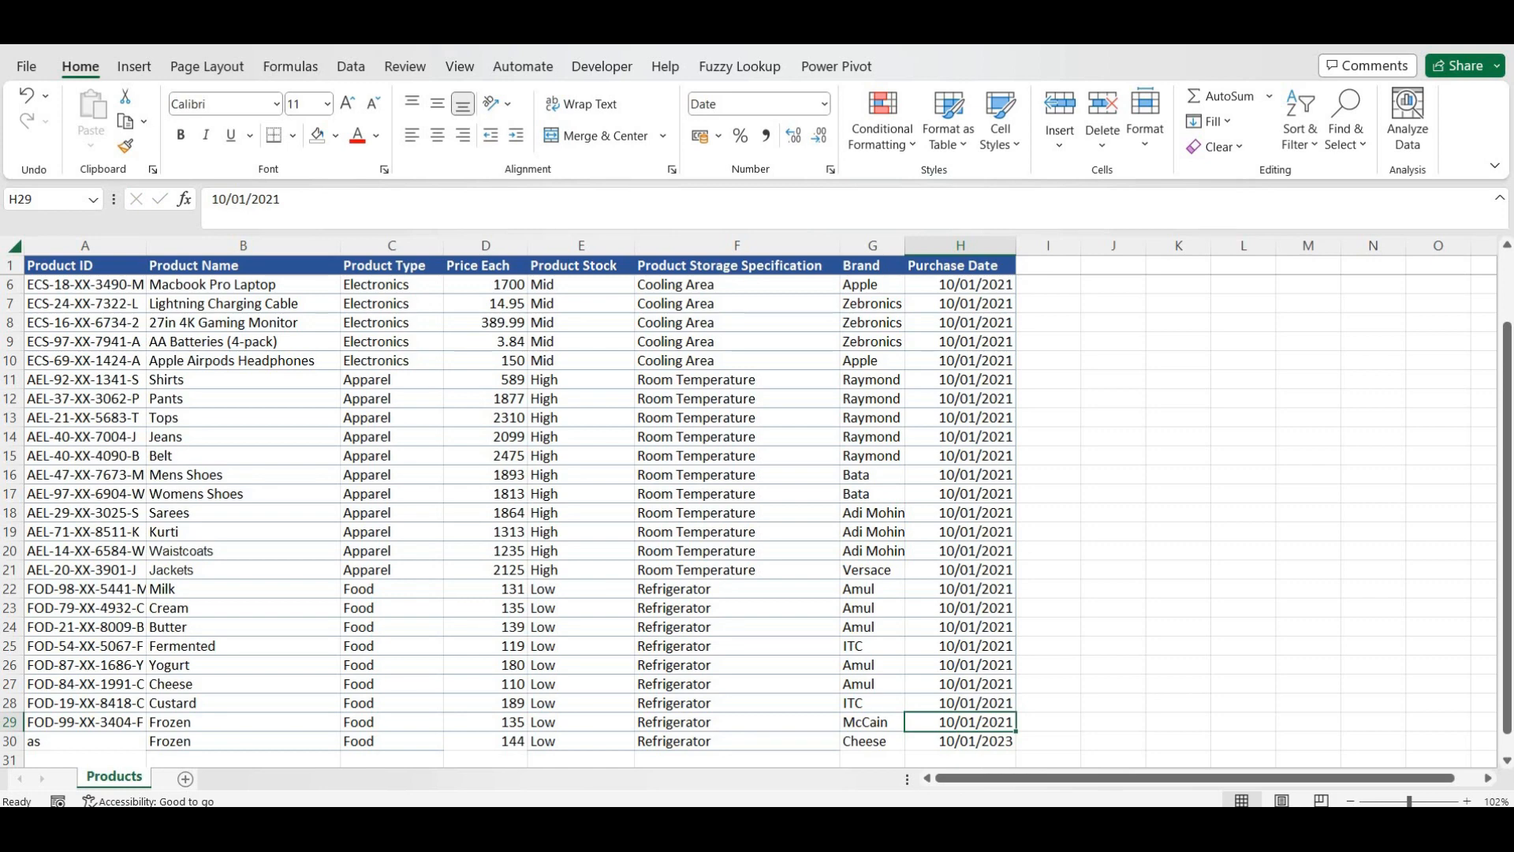
# Switch back to the workbook with the FilteredProducts sheet and refresh the Products (3) query
pyautogui.moveTo(872, 827)
pyautogui.click(789, 769)
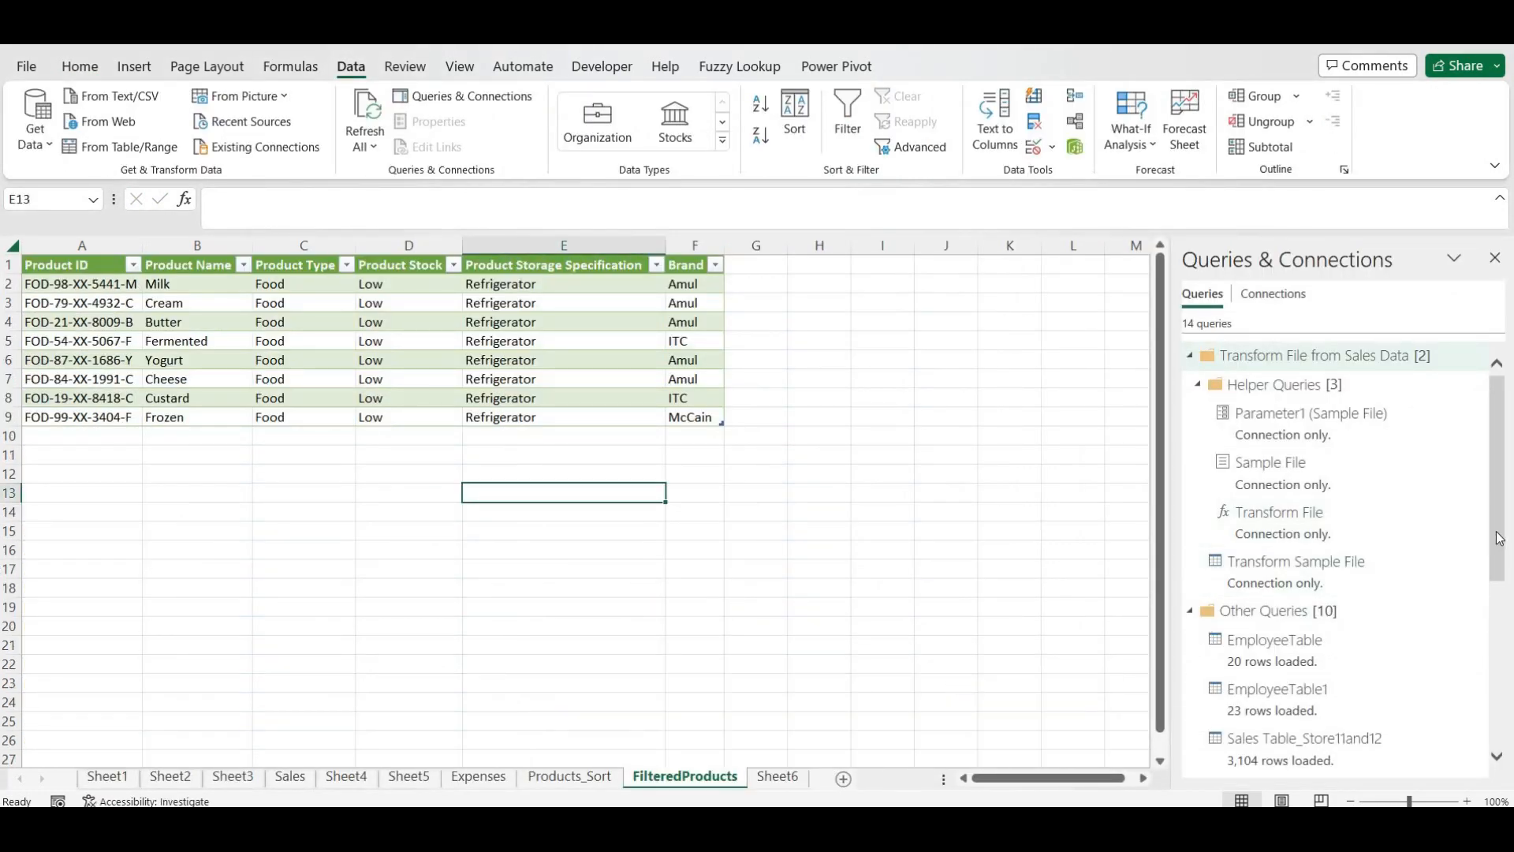
pyautogui.scroll(-5, 1502, 702)
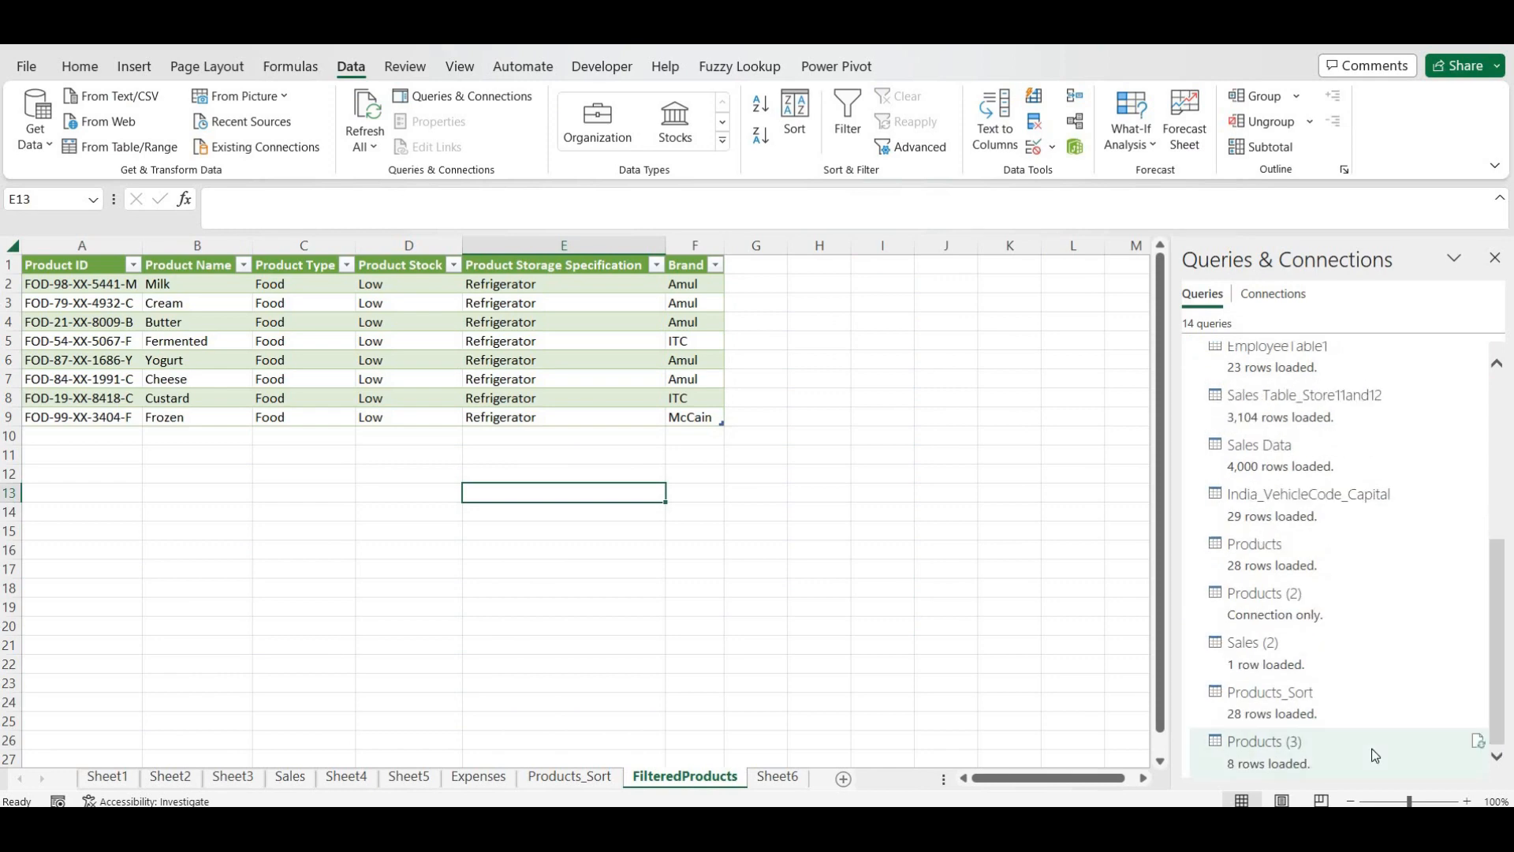
pyautogui.moveTo(1375, 755)
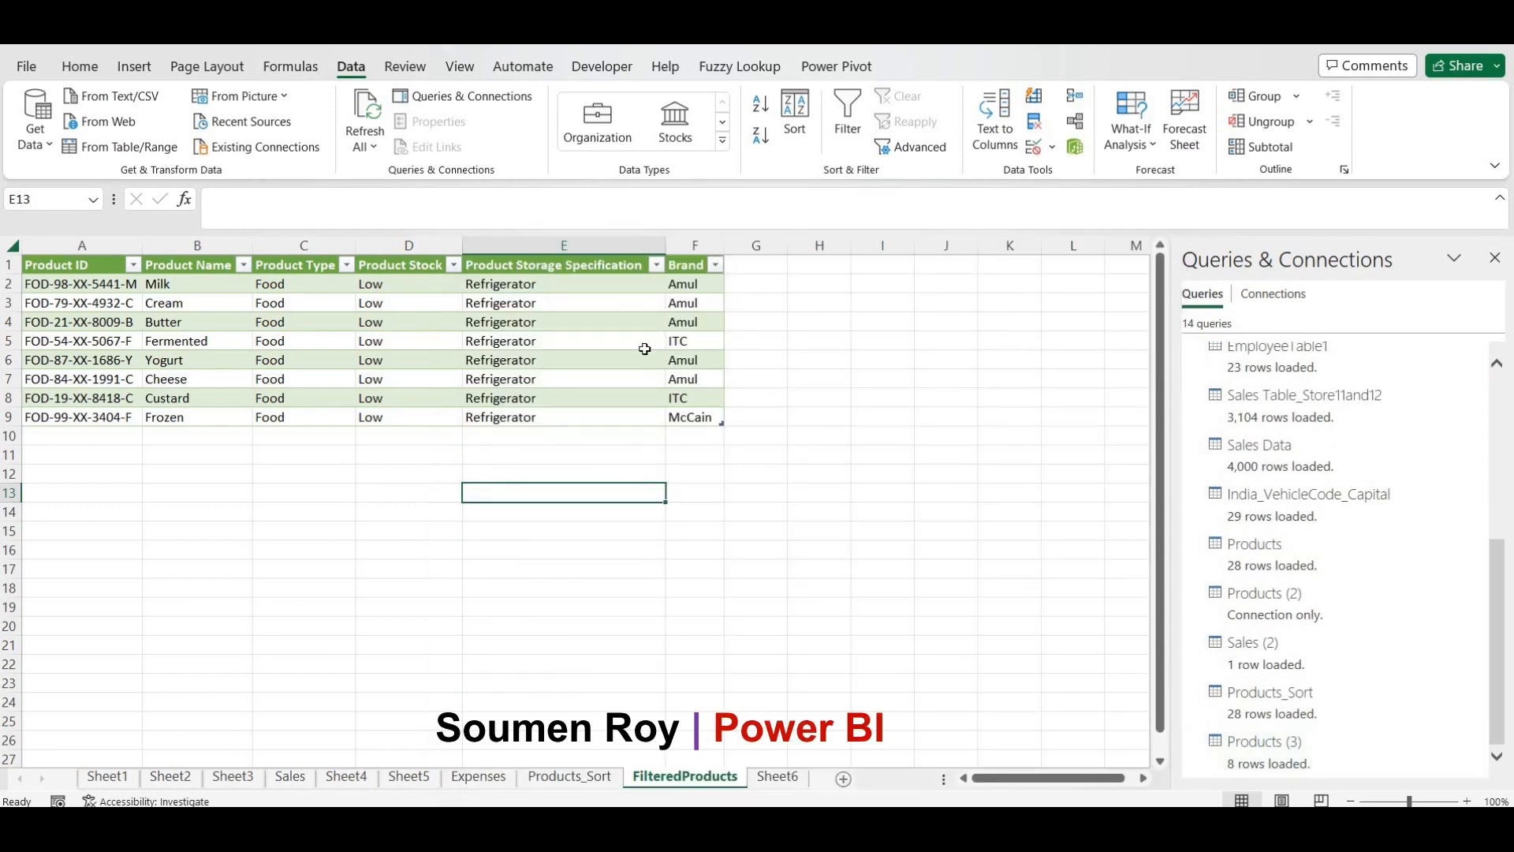
pyautogui.click(644, 348)
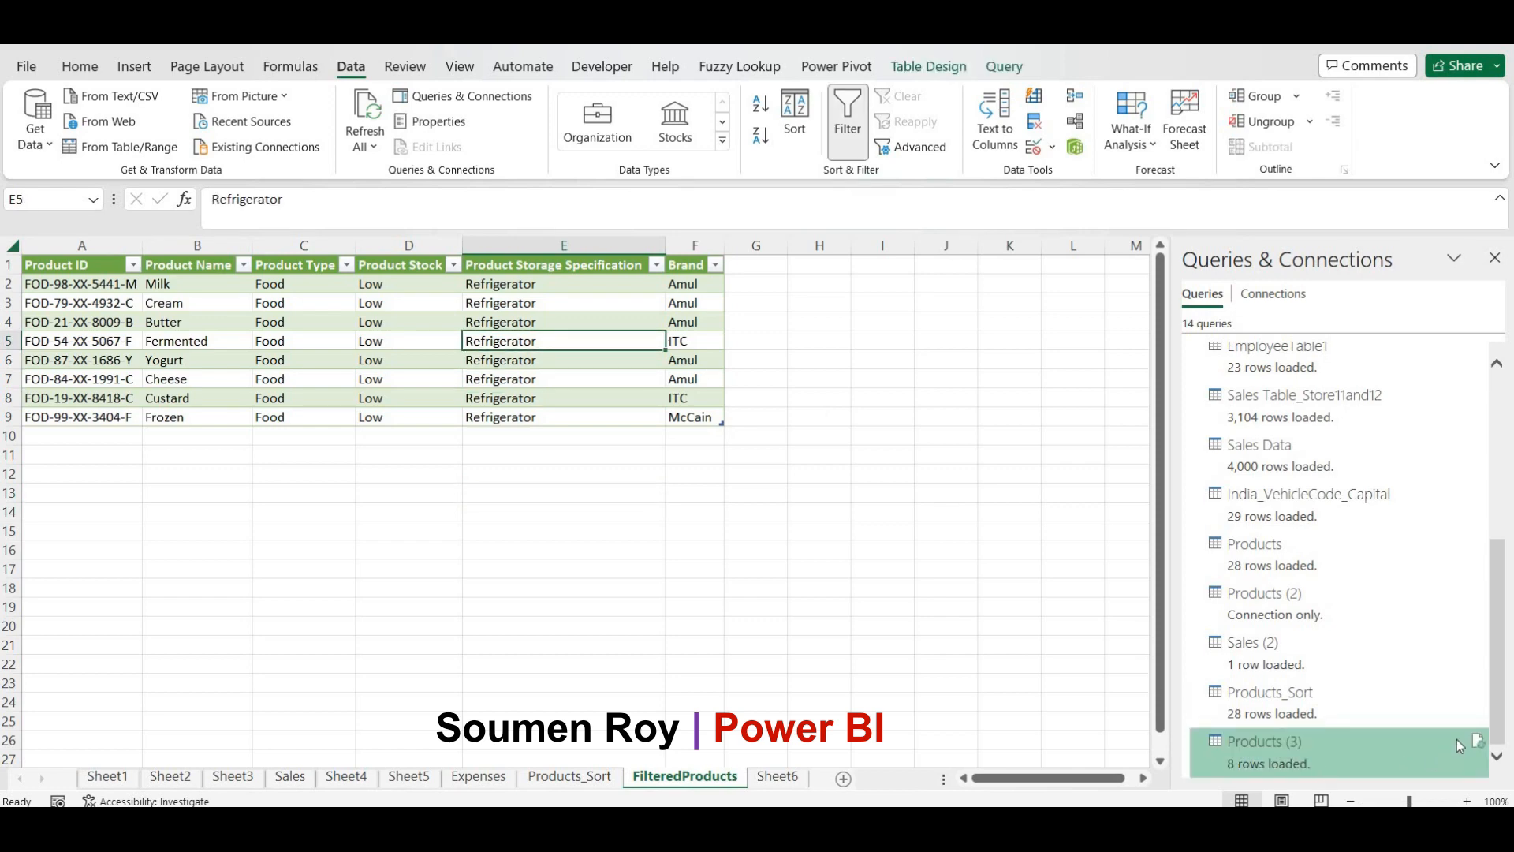
pyautogui.moveTo(1466, 745)
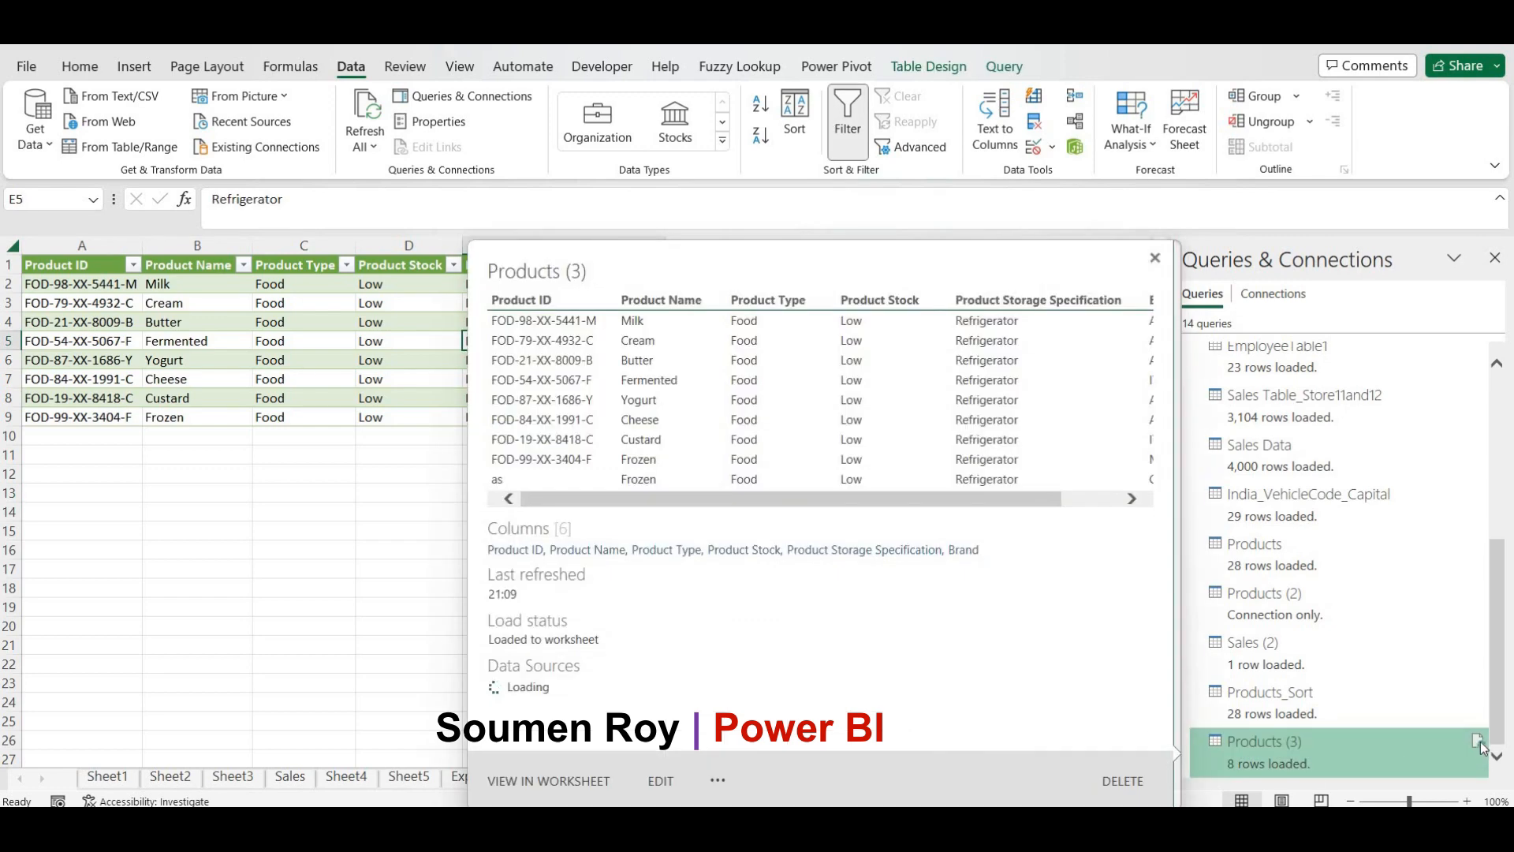
pyautogui.click(1478, 744)
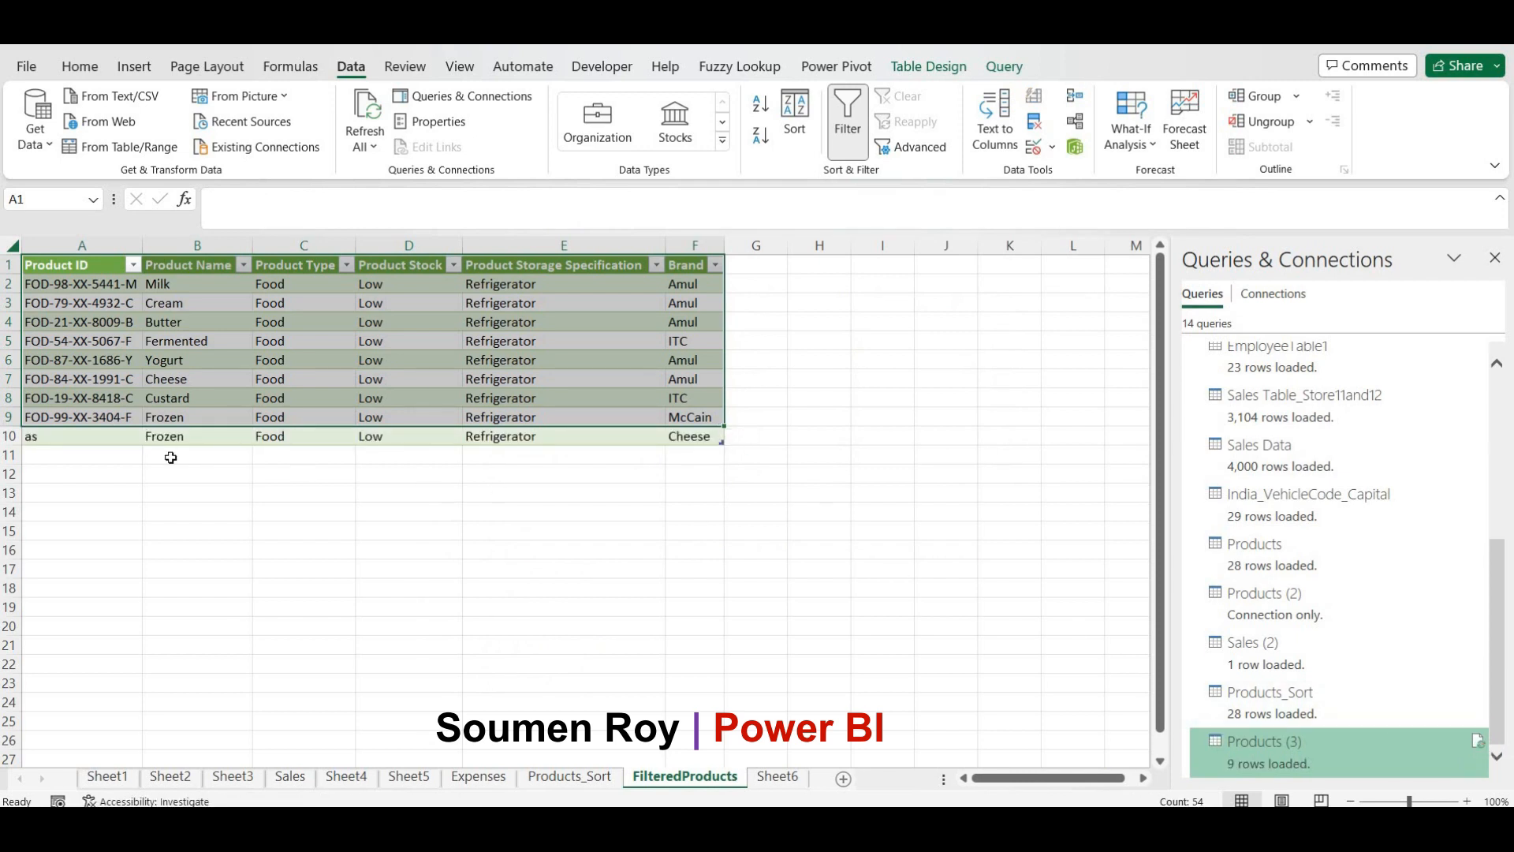
pyautogui.click(105, 457)
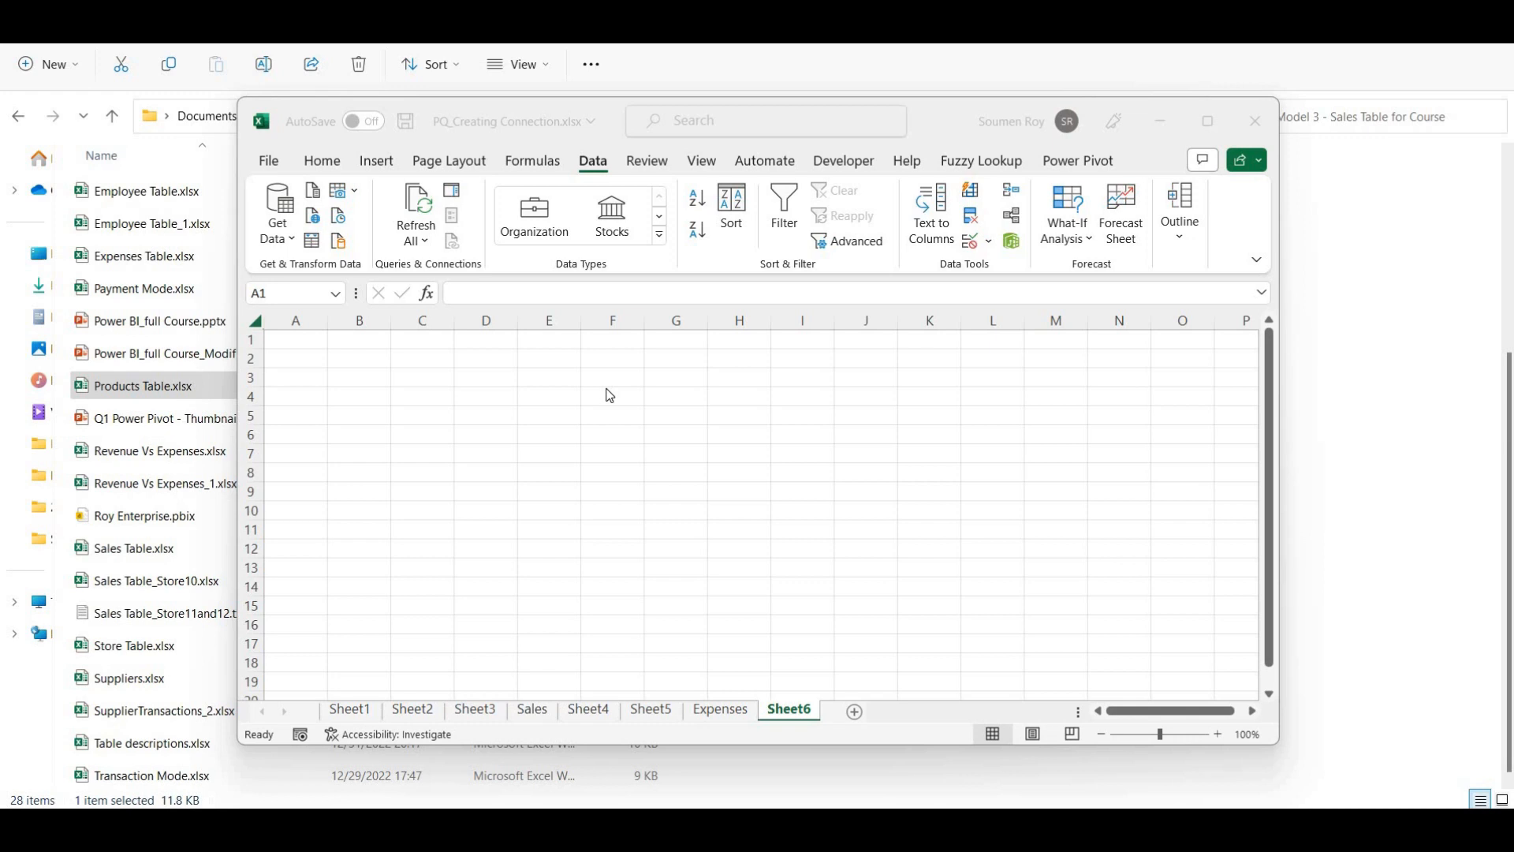
# Launch the Power Query Editor from the PQ_Creating Connection.xlsx workbook
pyautogui.click(596, 164)
pyautogui.click(275, 229)
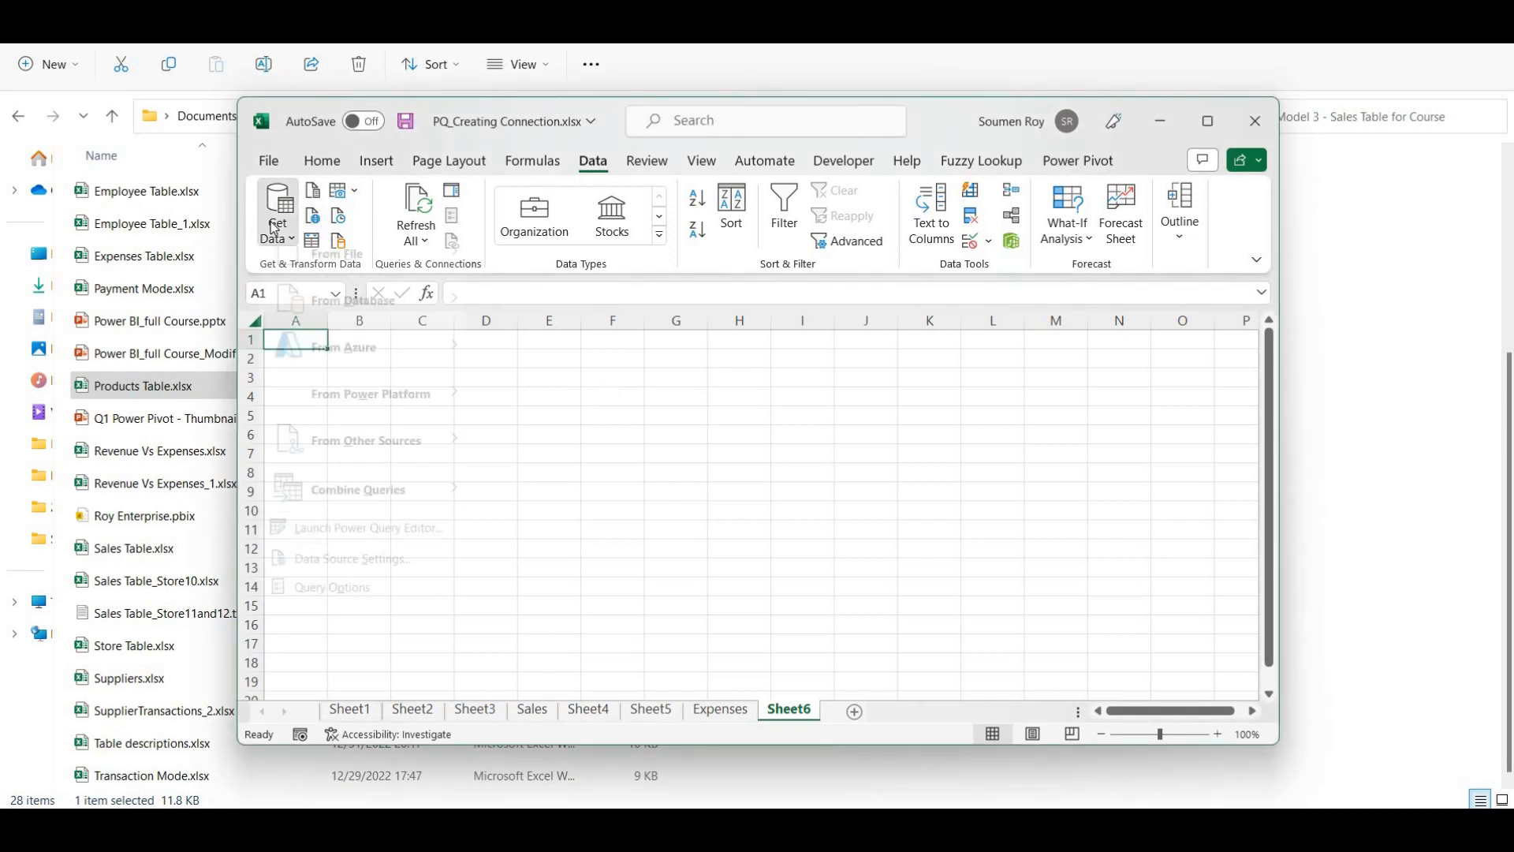
pyautogui.moveTo(329, 274)
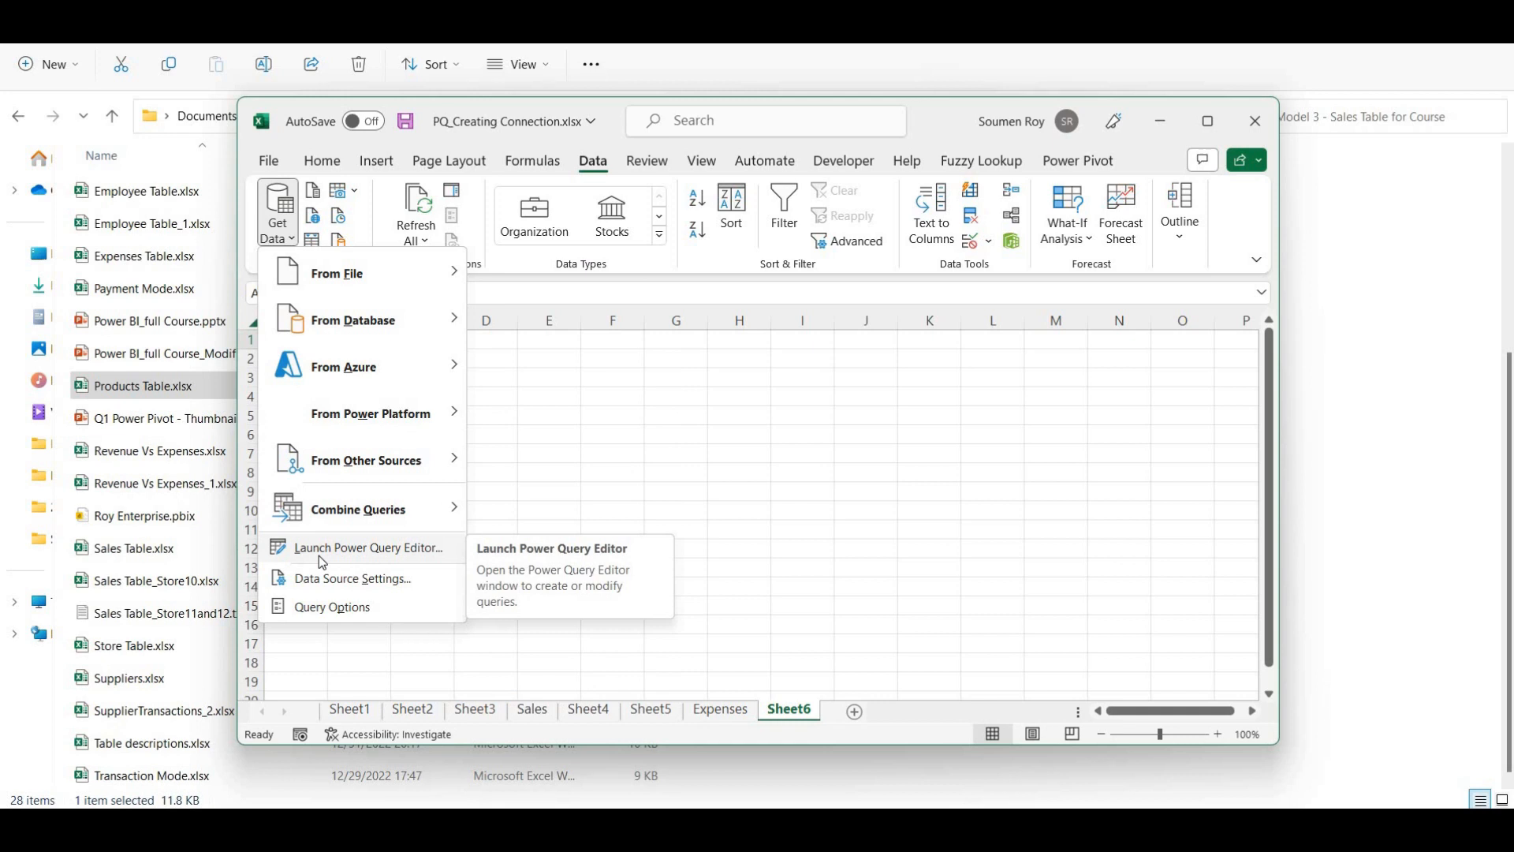
pyautogui.click(319, 556)
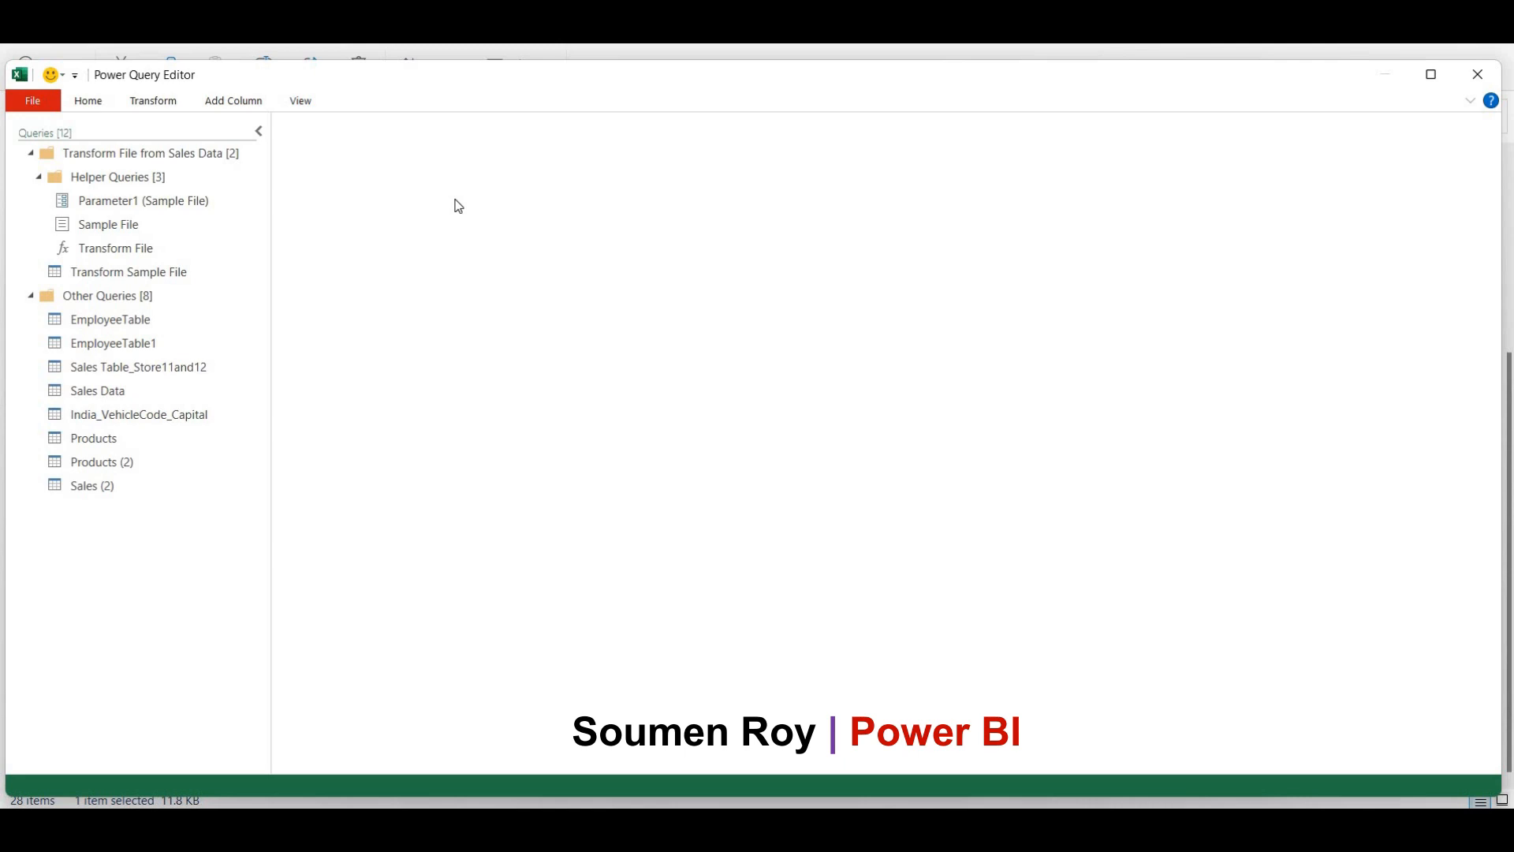
# Add a new Excel workbook source in the Power Query Editor, importing the Products sheet from Products Table.xlsx
pyautogui.click(83, 102)
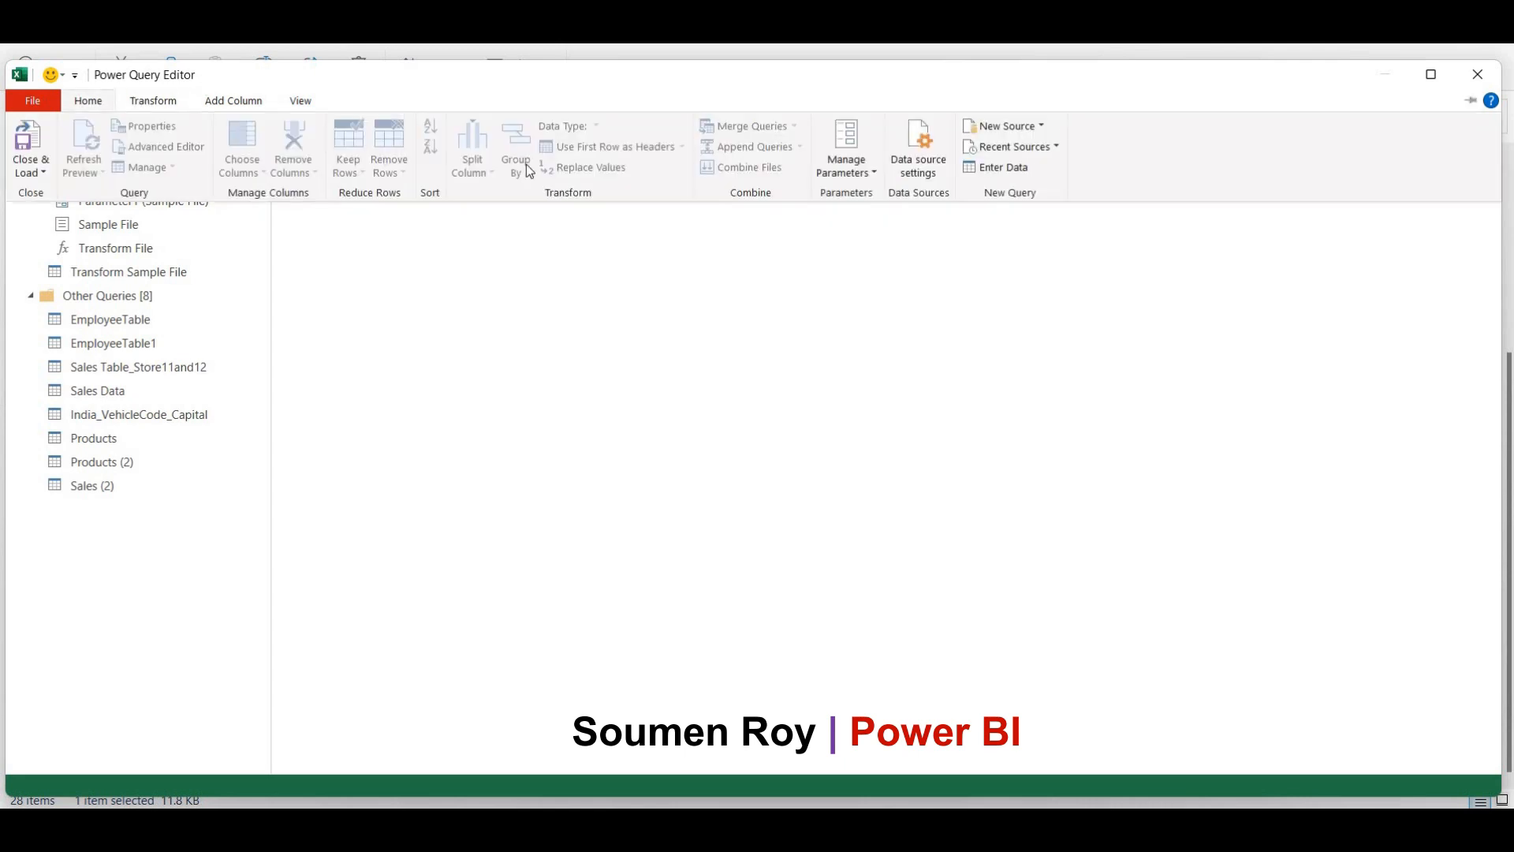
pyautogui.click(1032, 127)
pyautogui.moveTo(1040, 150)
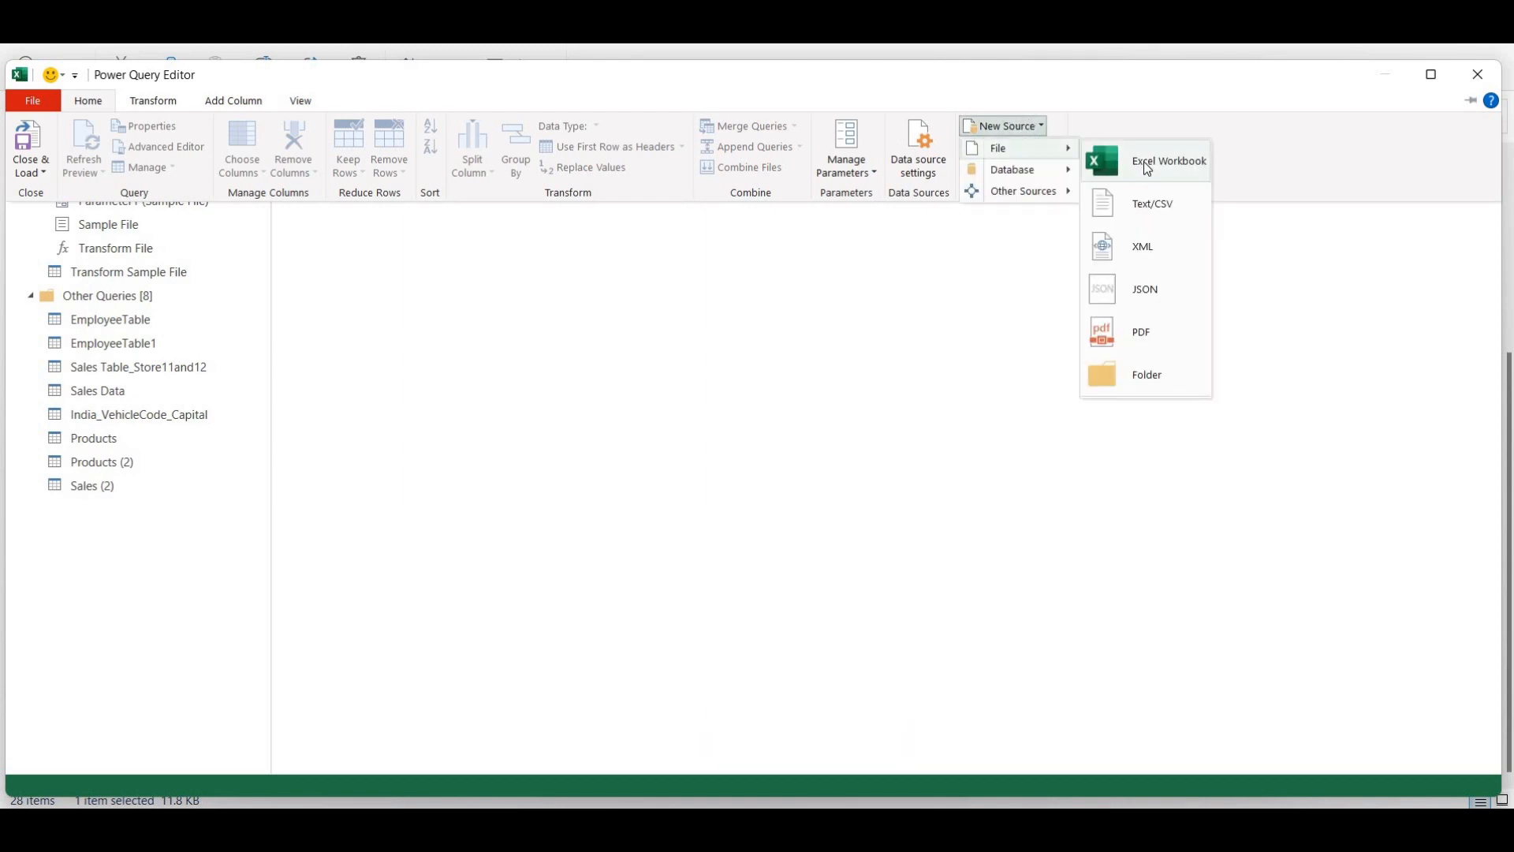
pyautogui.click(1148, 167)
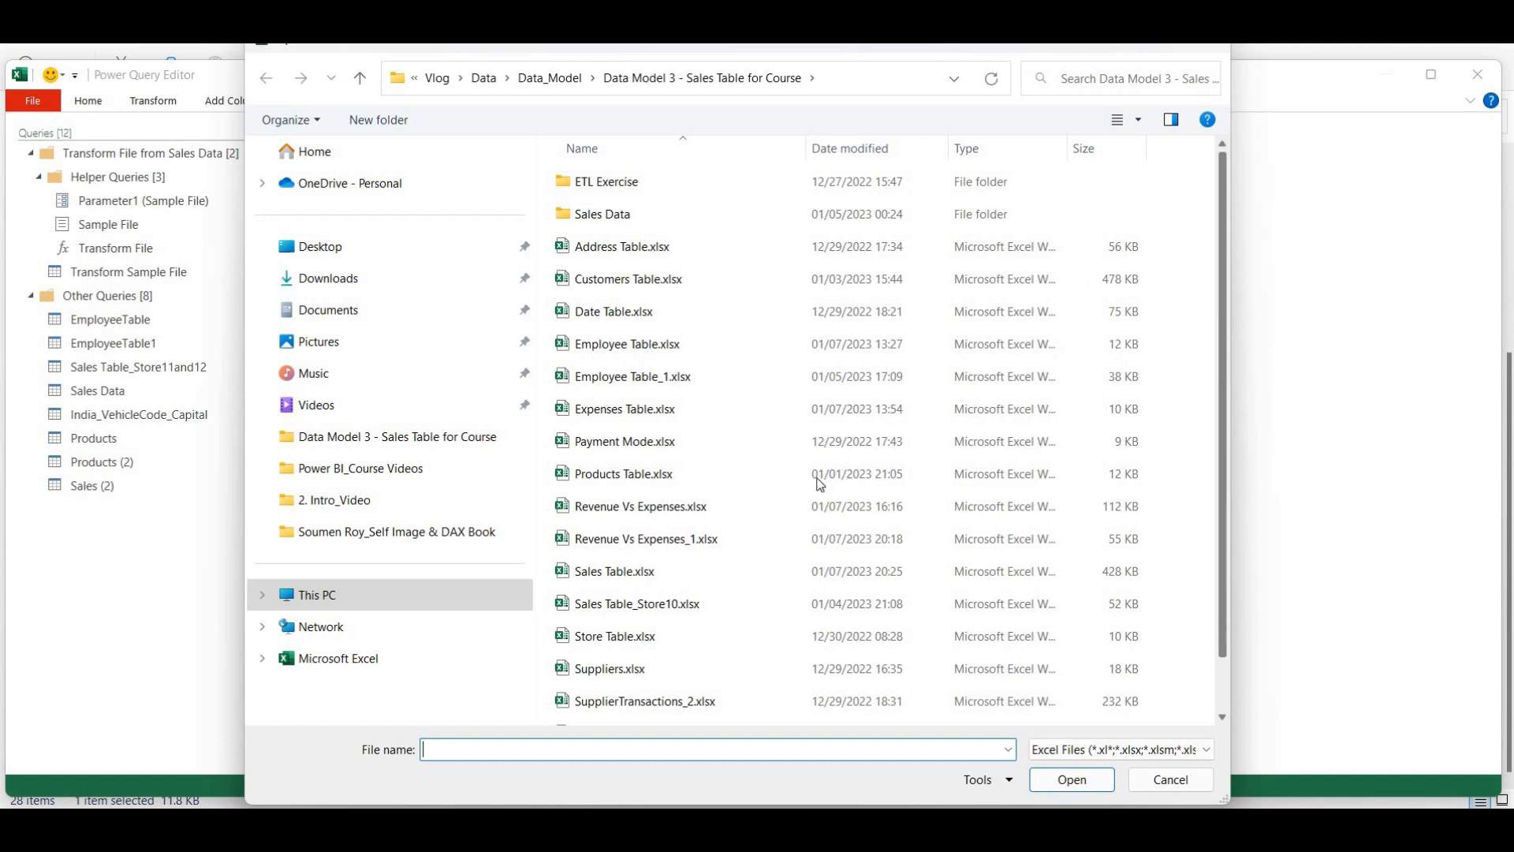
pyautogui.click(717, 476)
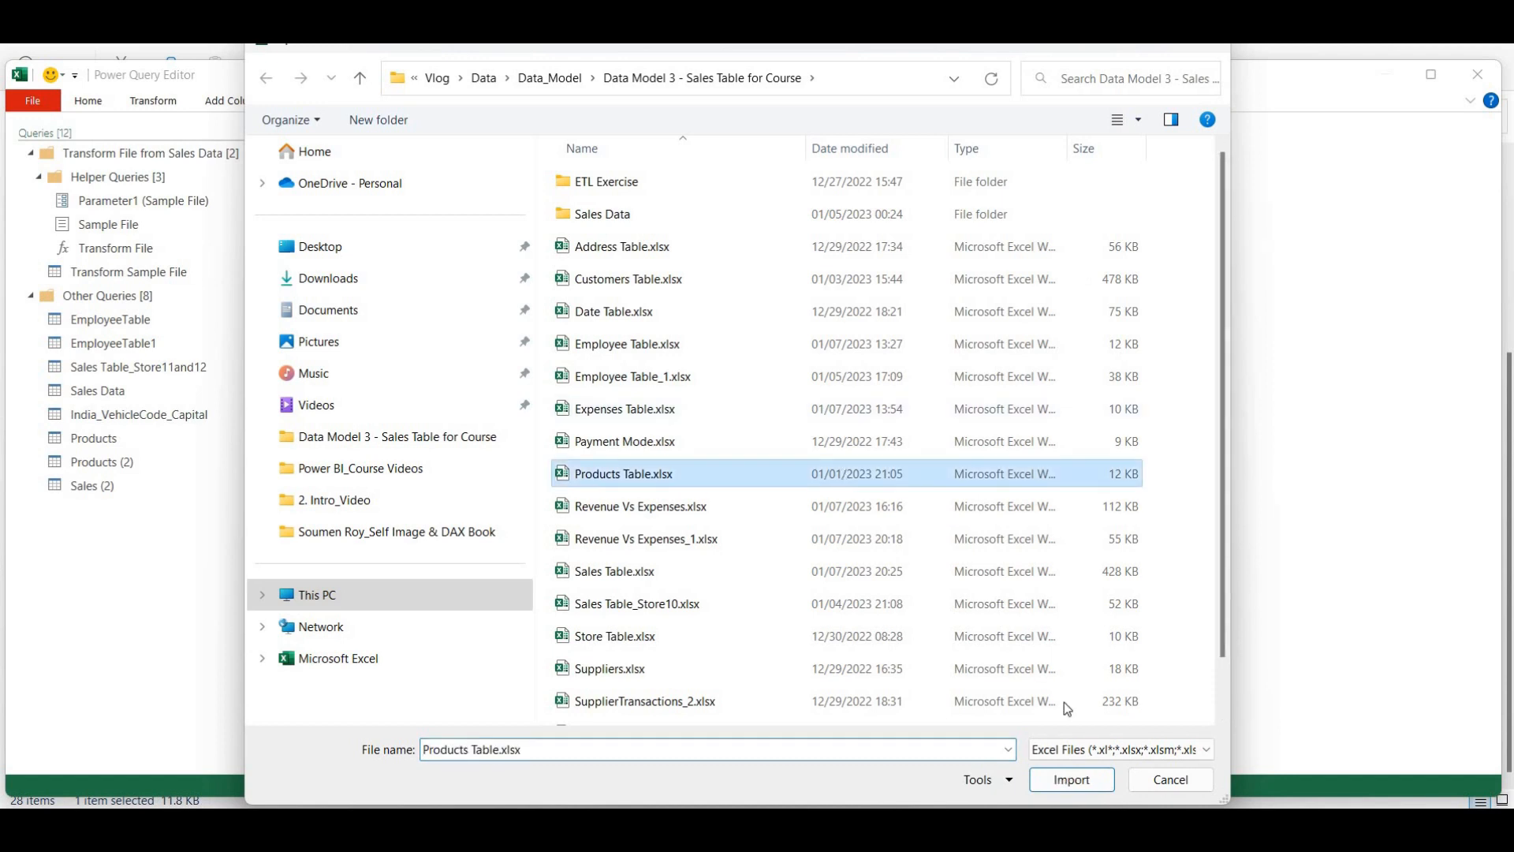
pyautogui.click(1069, 783)
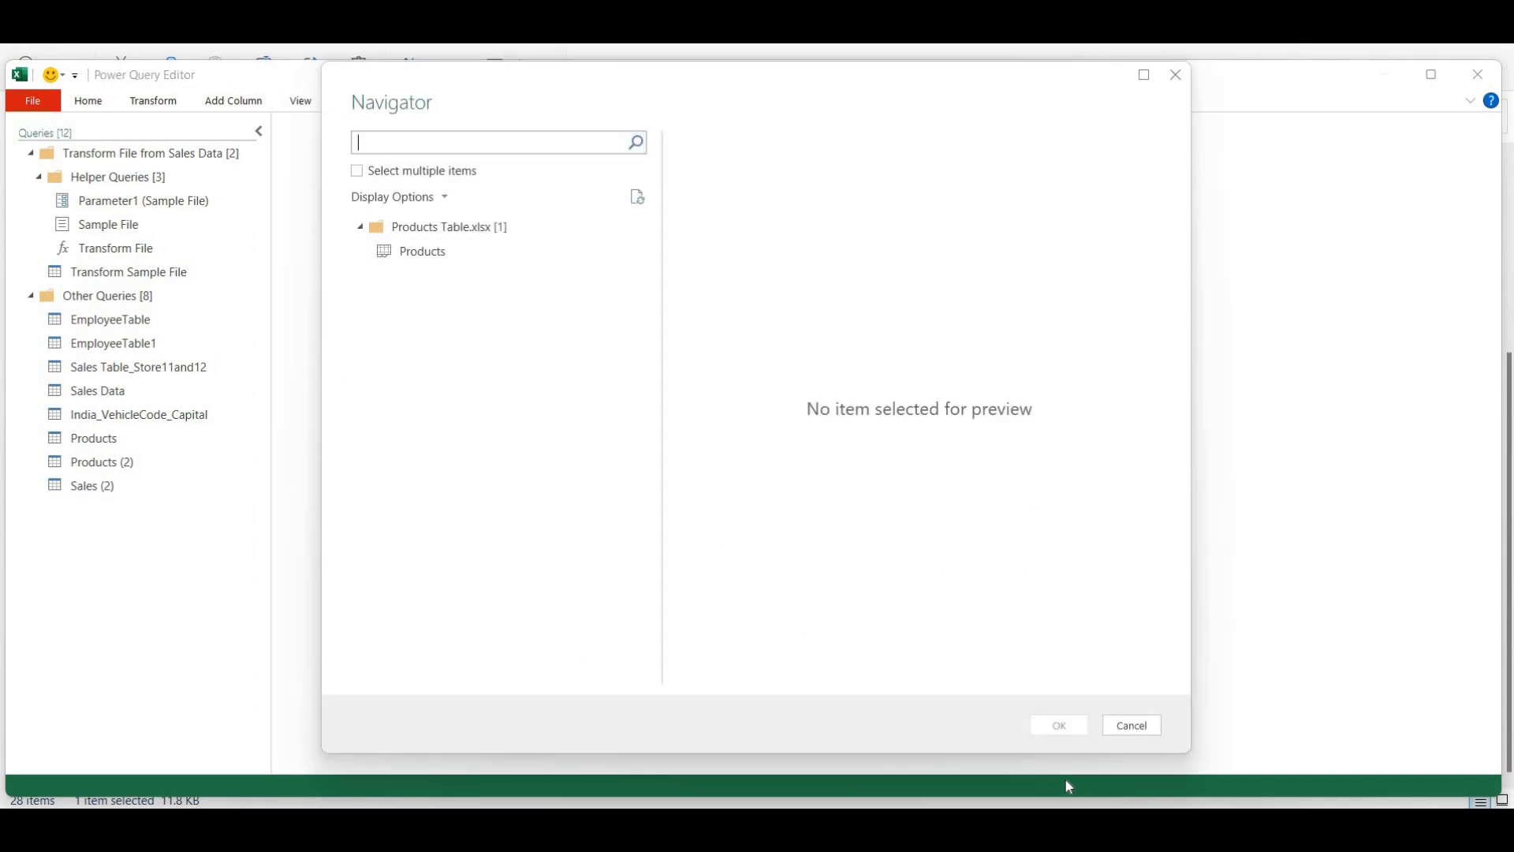
pyautogui.click(385, 256)
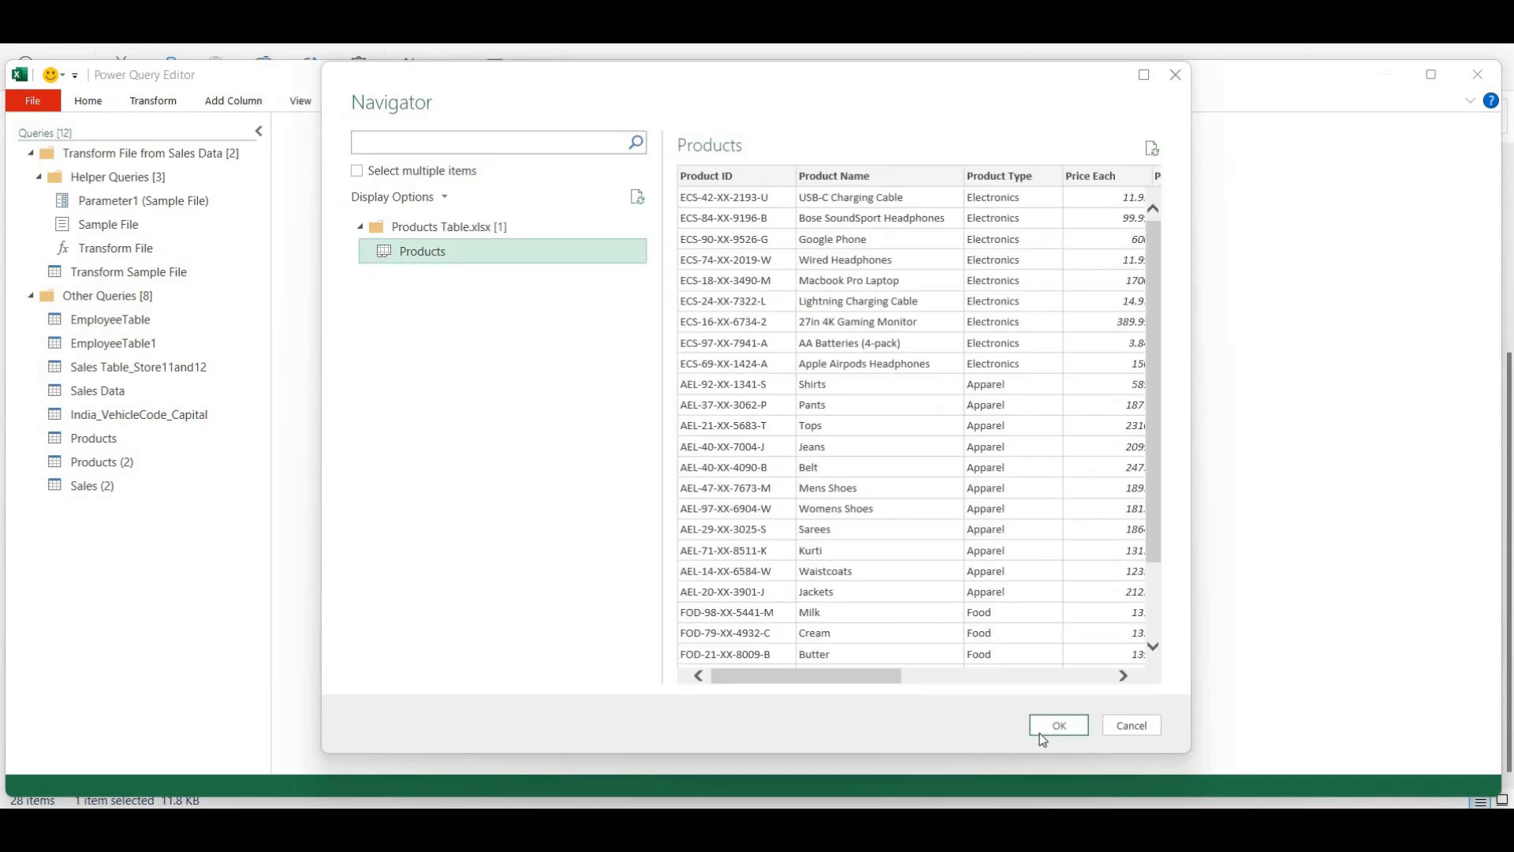
pyautogui.click(1064, 724)
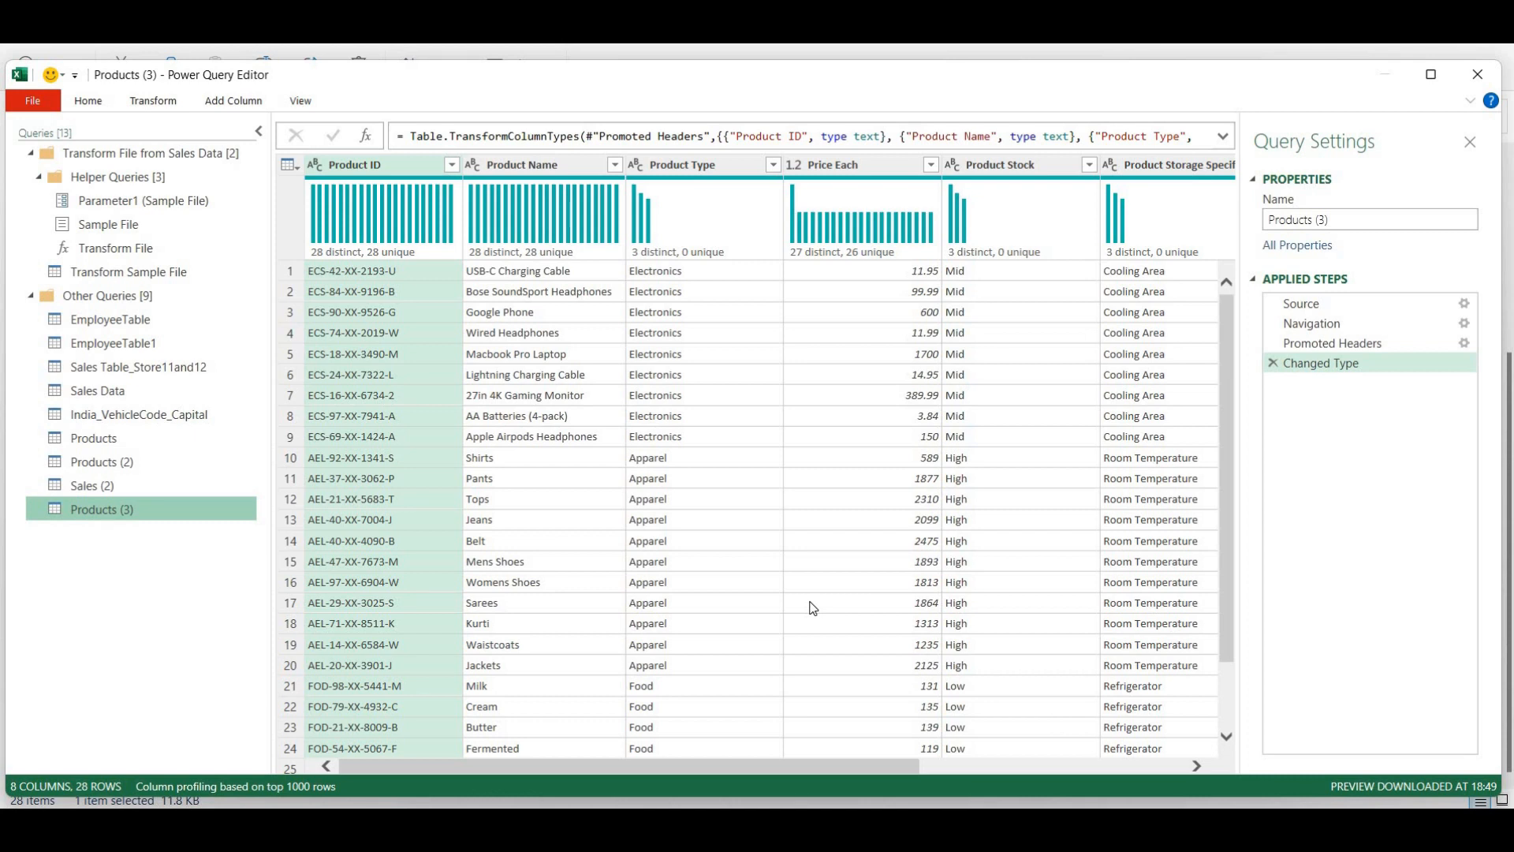
# Rename the newly imported Products (3) query as Products_Sort
pyautogui.doubleClick(120, 511)
pyautogui.click(156, 510)
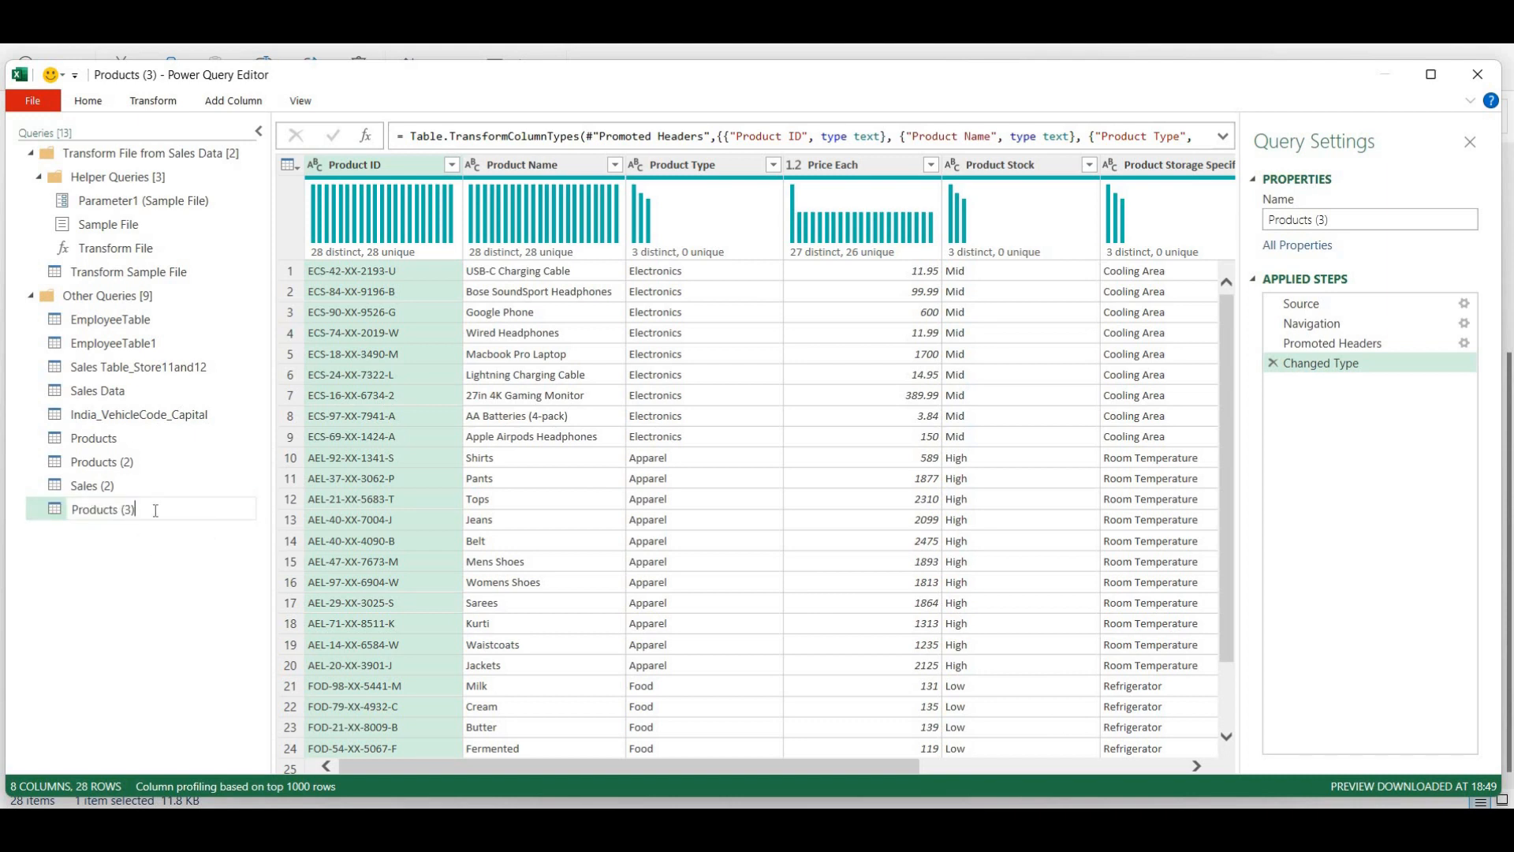
pyautogui.press('BackSpace')
pyautogui.press('BackSpace')
pyautogui.press('BackSpace')
pyautogui.press('BackSpace')
pyautogui.write('_Sort')
pyautogui.press('Return')
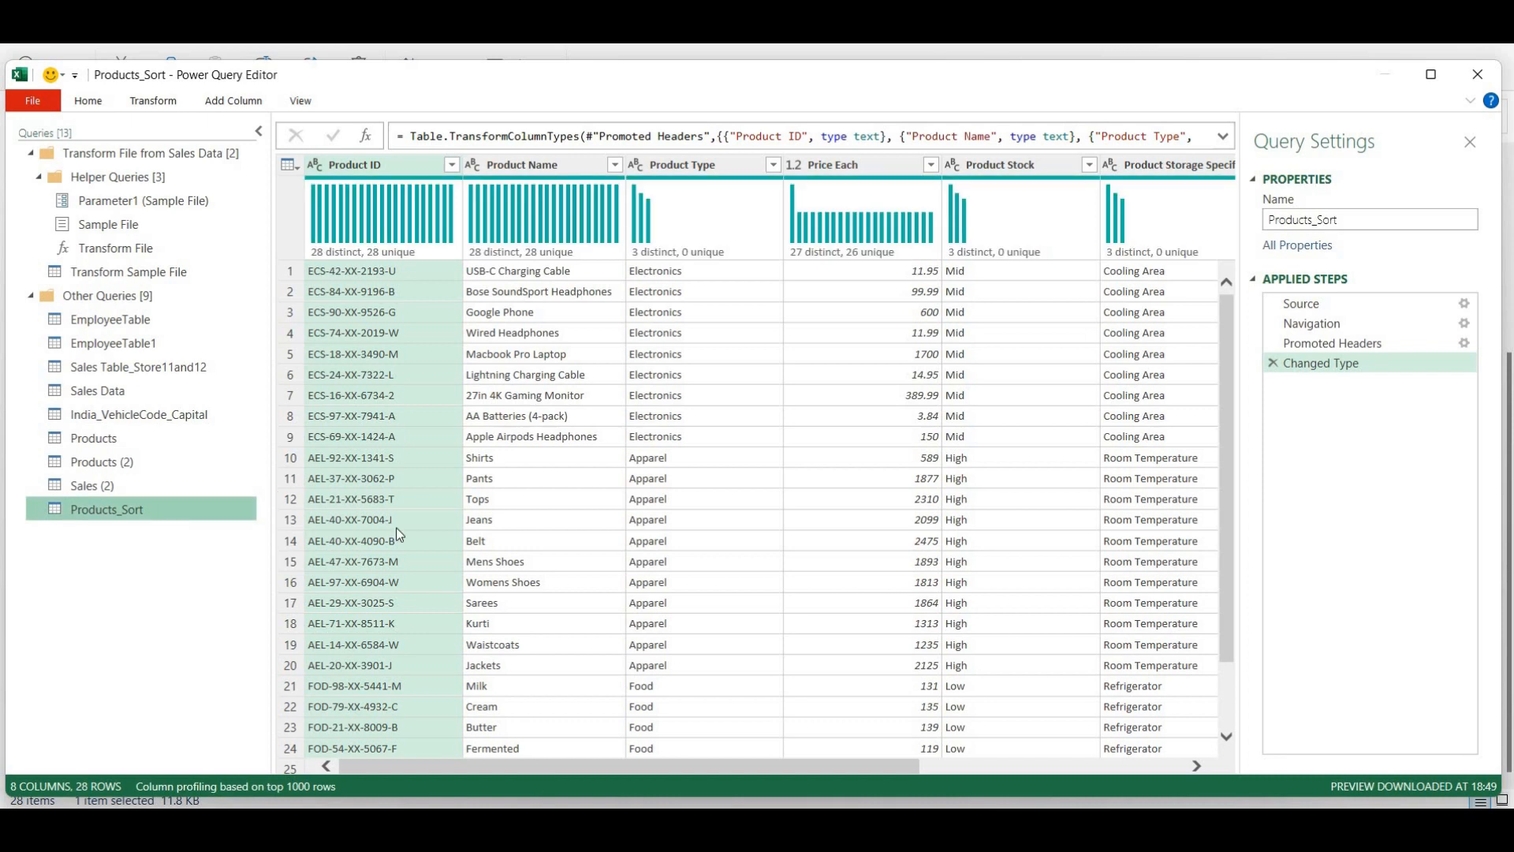
# Close and load Products_Sort into a new worksheet, then maximize the workbook window without the Queries & Connections pane
pyautogui.click(84, 103)
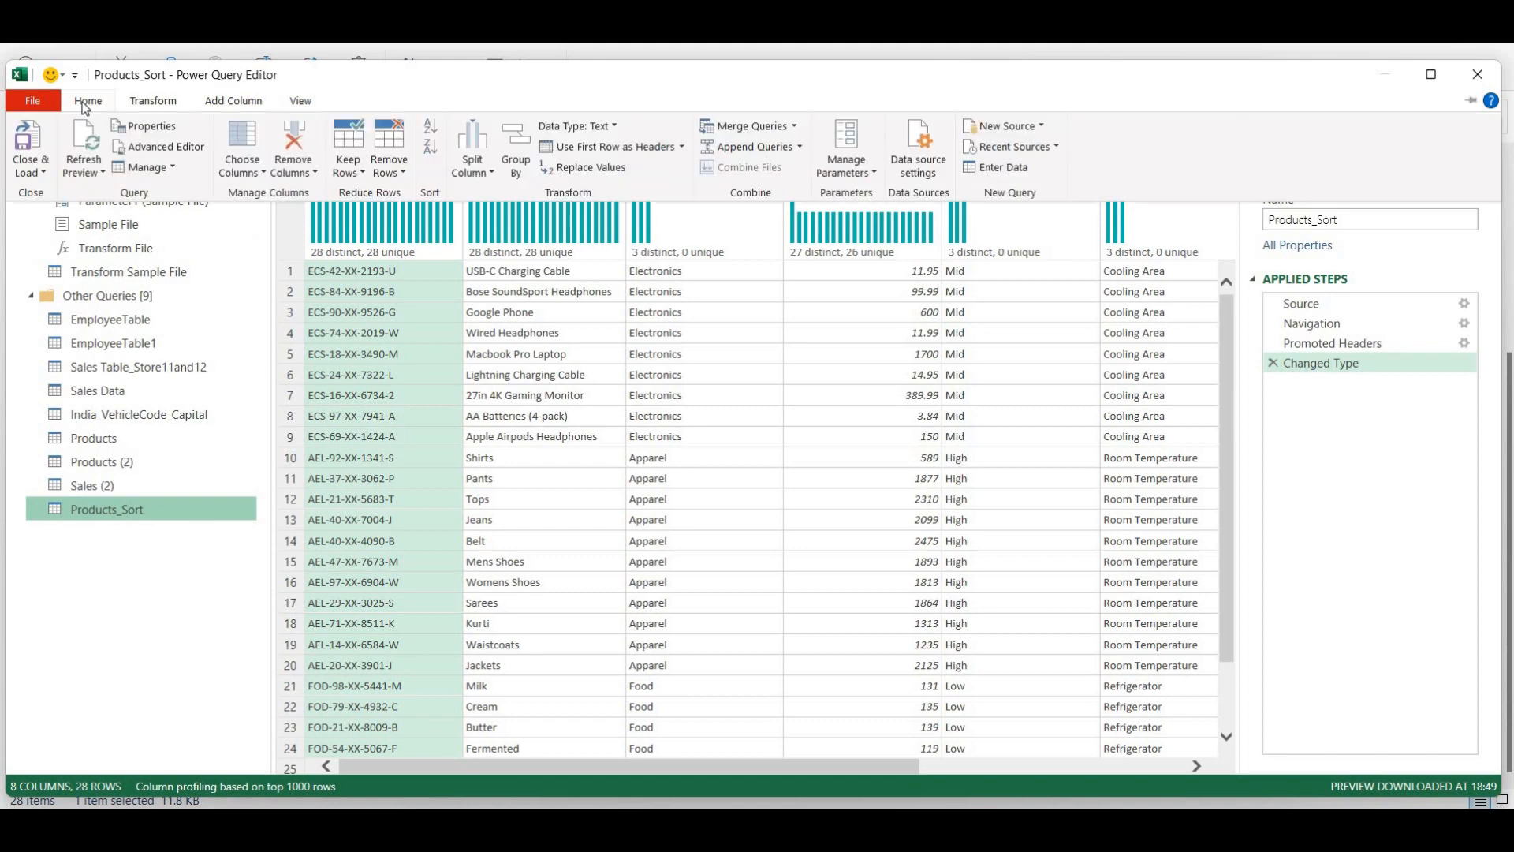
pyautogui.click(26, 141)
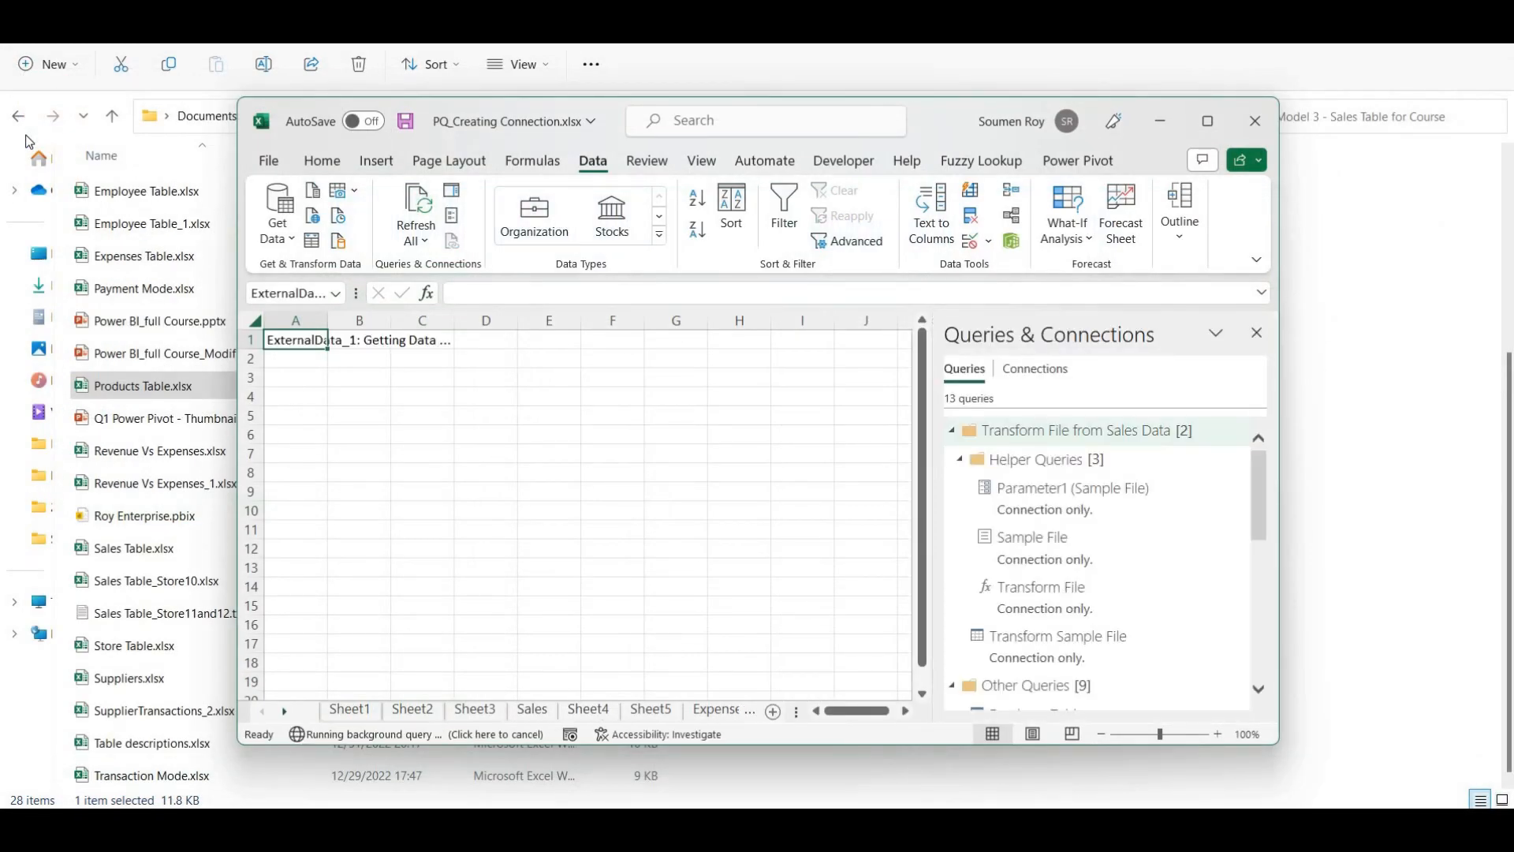
pyautogui.click(1207, 124)
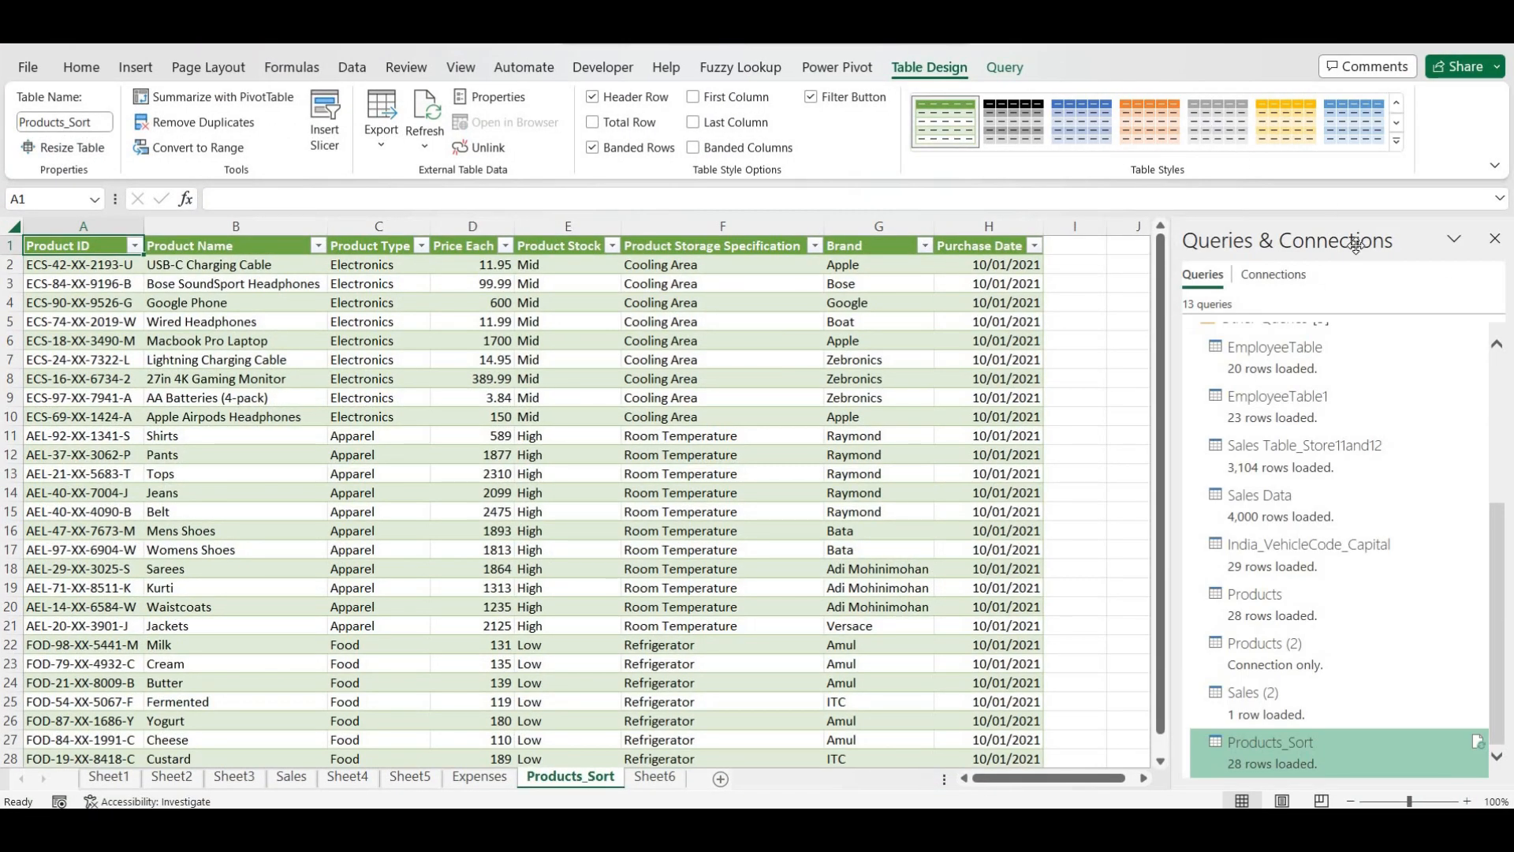
pyautogui.click(1496, 239)
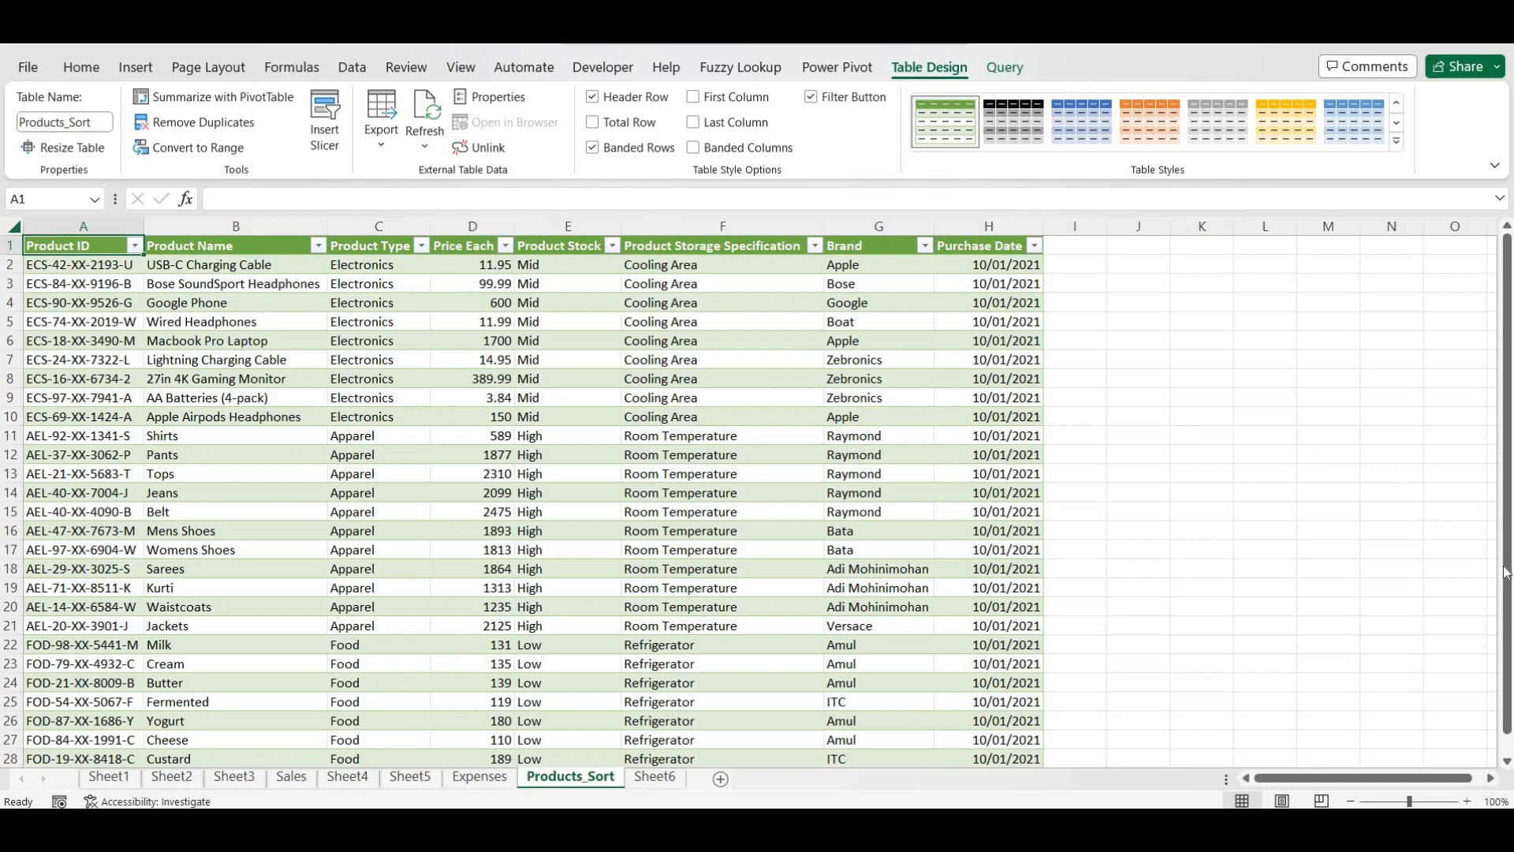
# Open the Products_Sort query for editing from the workbook's list of queries
pyautogui.moveTo(1506, 566)
pyautogui.mouseDown()
pyautogui.moveTo(1507, 584)
pyautogui.moveTo(1509, 547)
pyautogui.mouseUp()
pyautogui.click(361, 69)
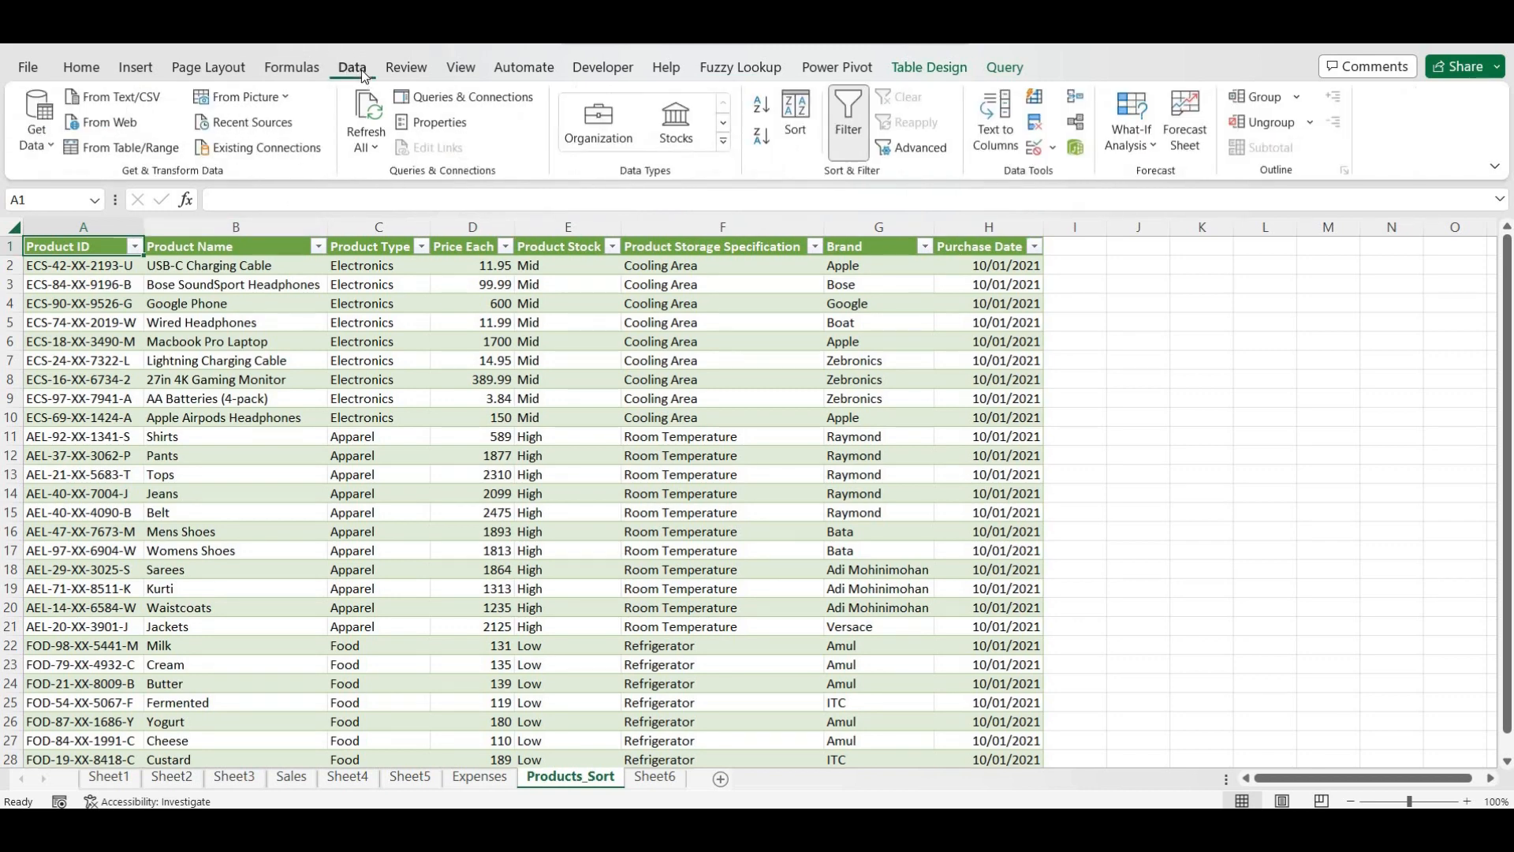
pyautogui.click(481, 97)
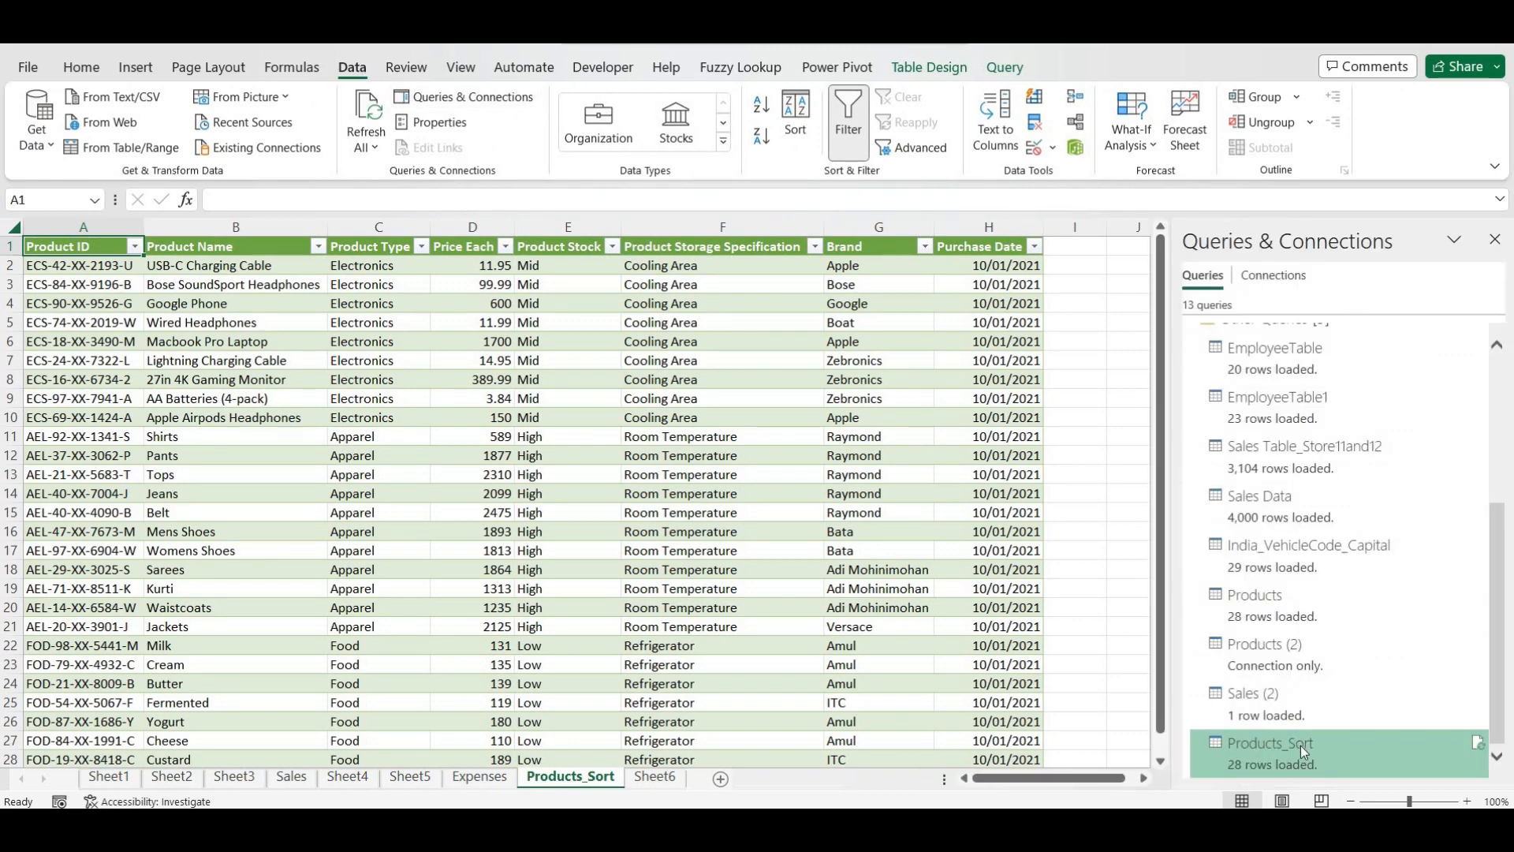
pyautogui.moveTo(1299, 746)
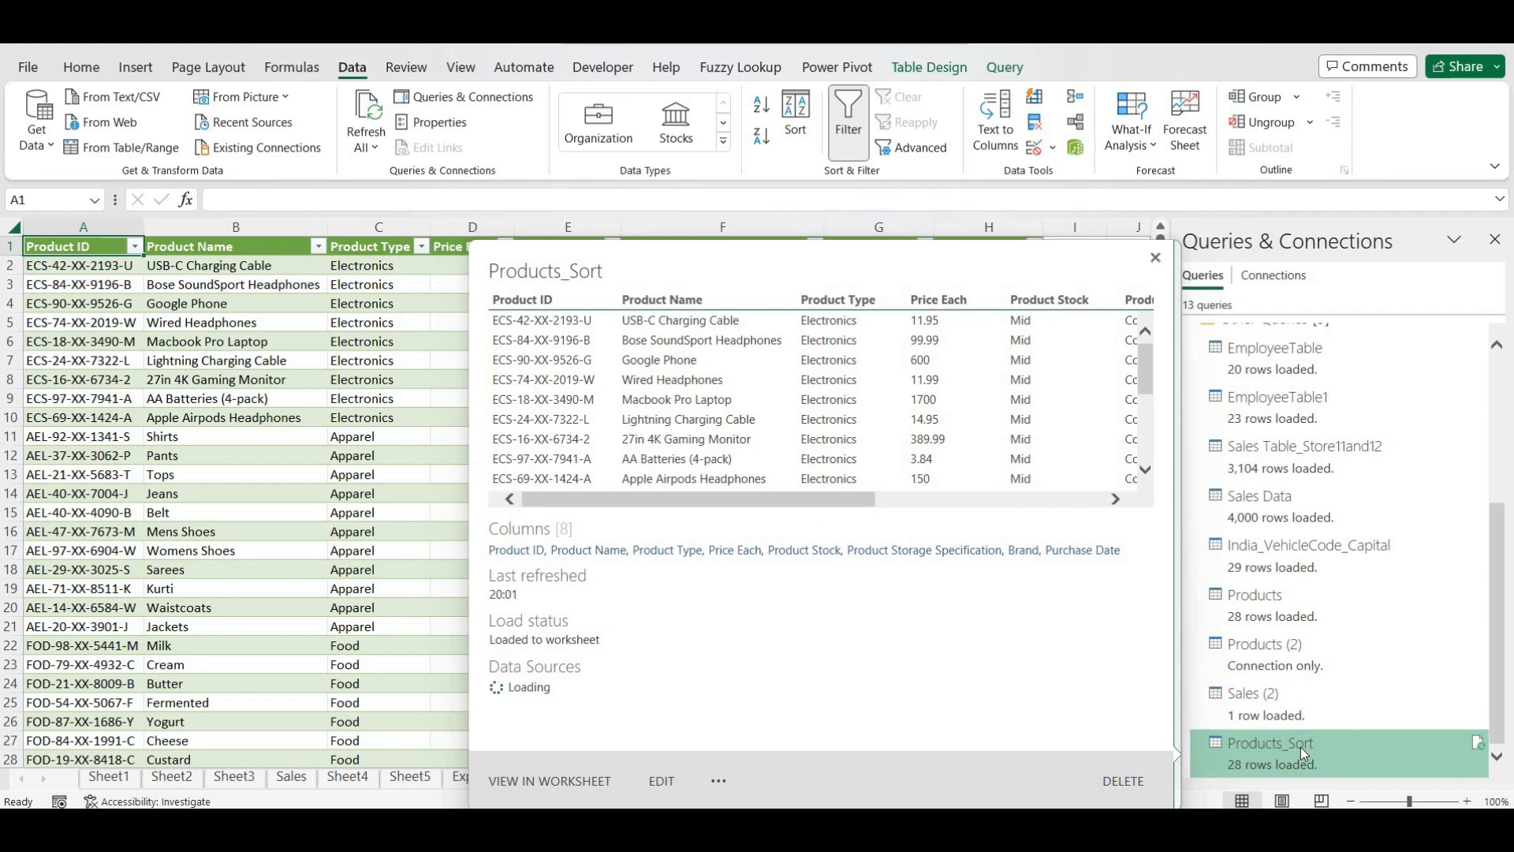
pyautogui.click(661, 780)
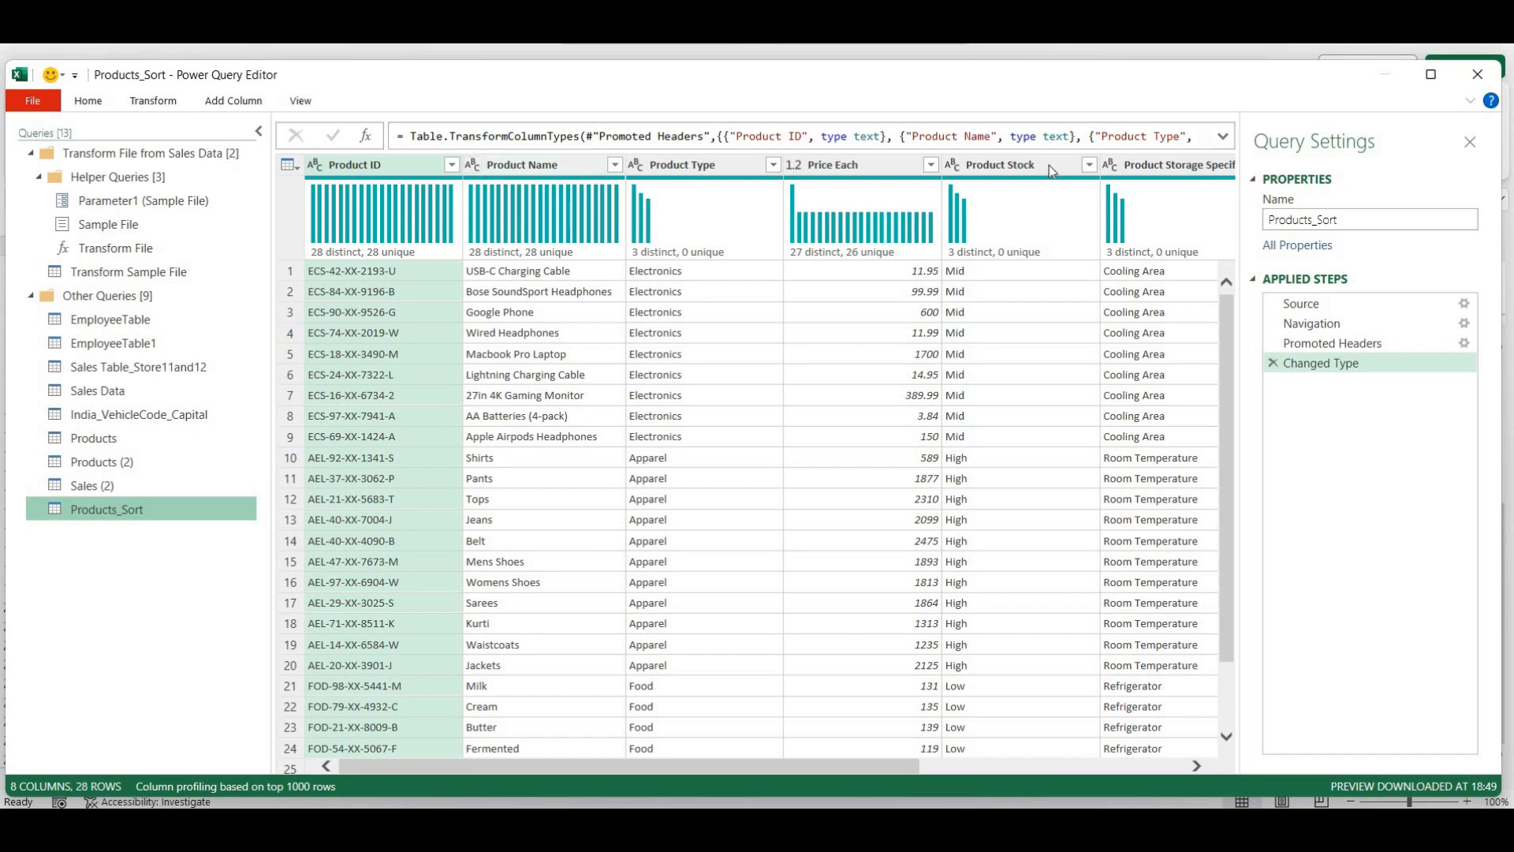
# Hide the query settings and sort the Product Name column in ascending order
pyautogui.click(1470, 143)
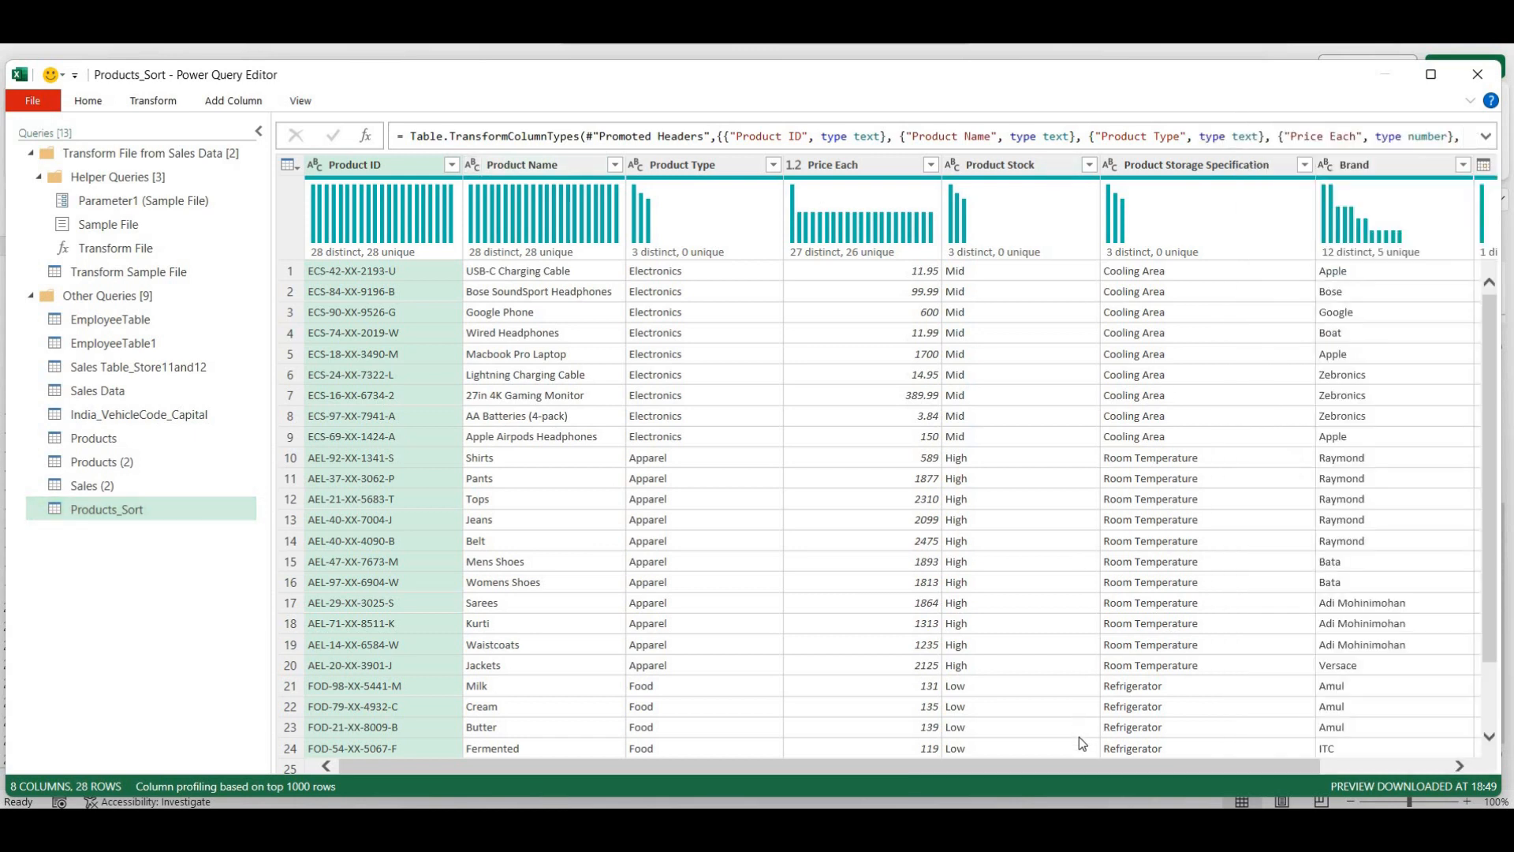
pyautogui.moveTo(1072, 764); pyautogui.dragTo(1088, 764)
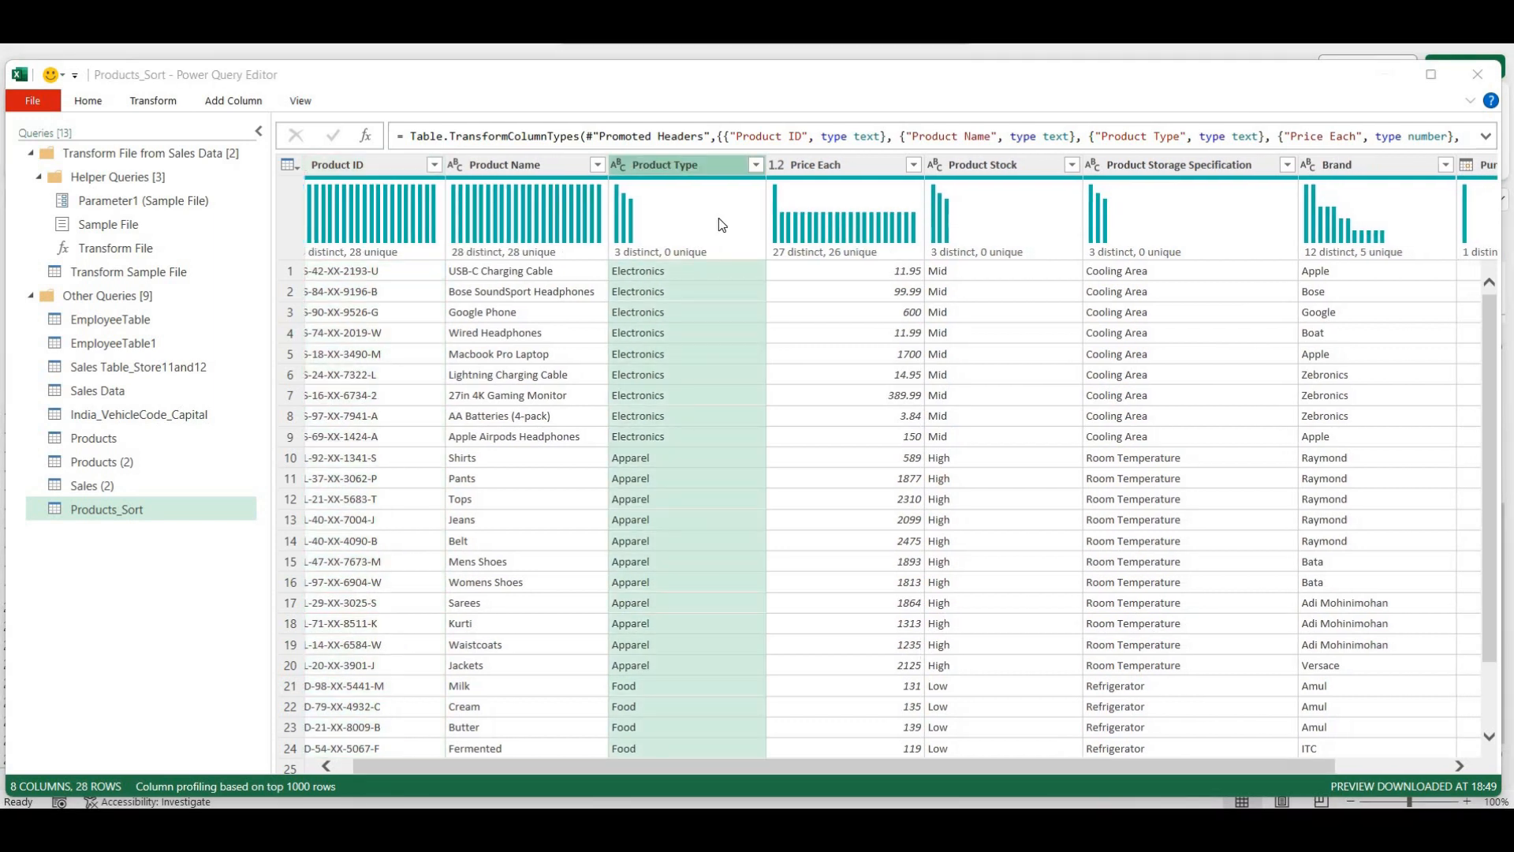
pyautogui.moveTo(714, 197)
pyautogui.click(596, 163)
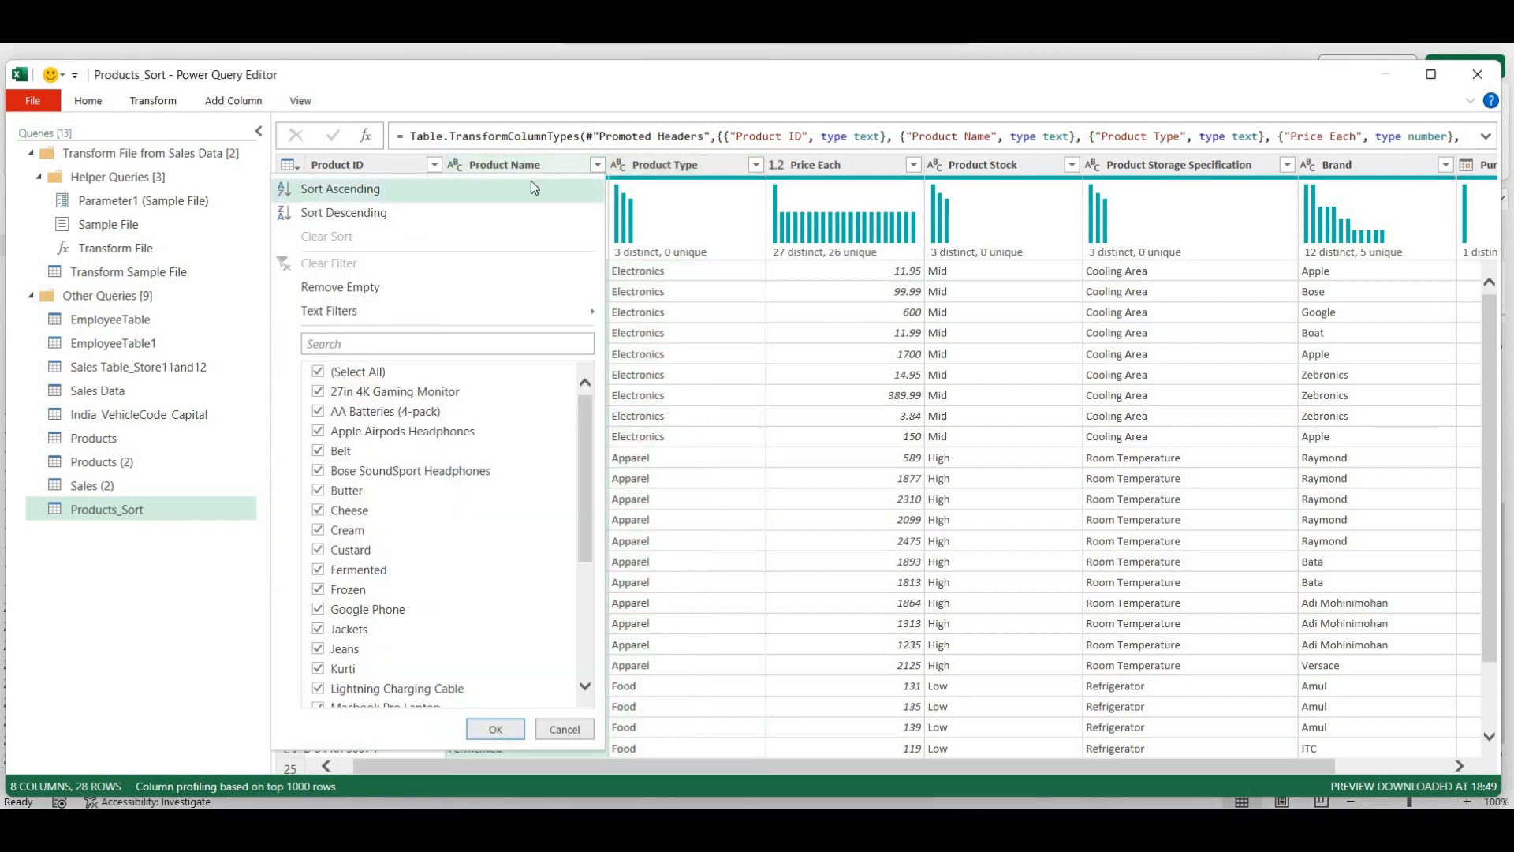
pyautogui.click(387, 196)
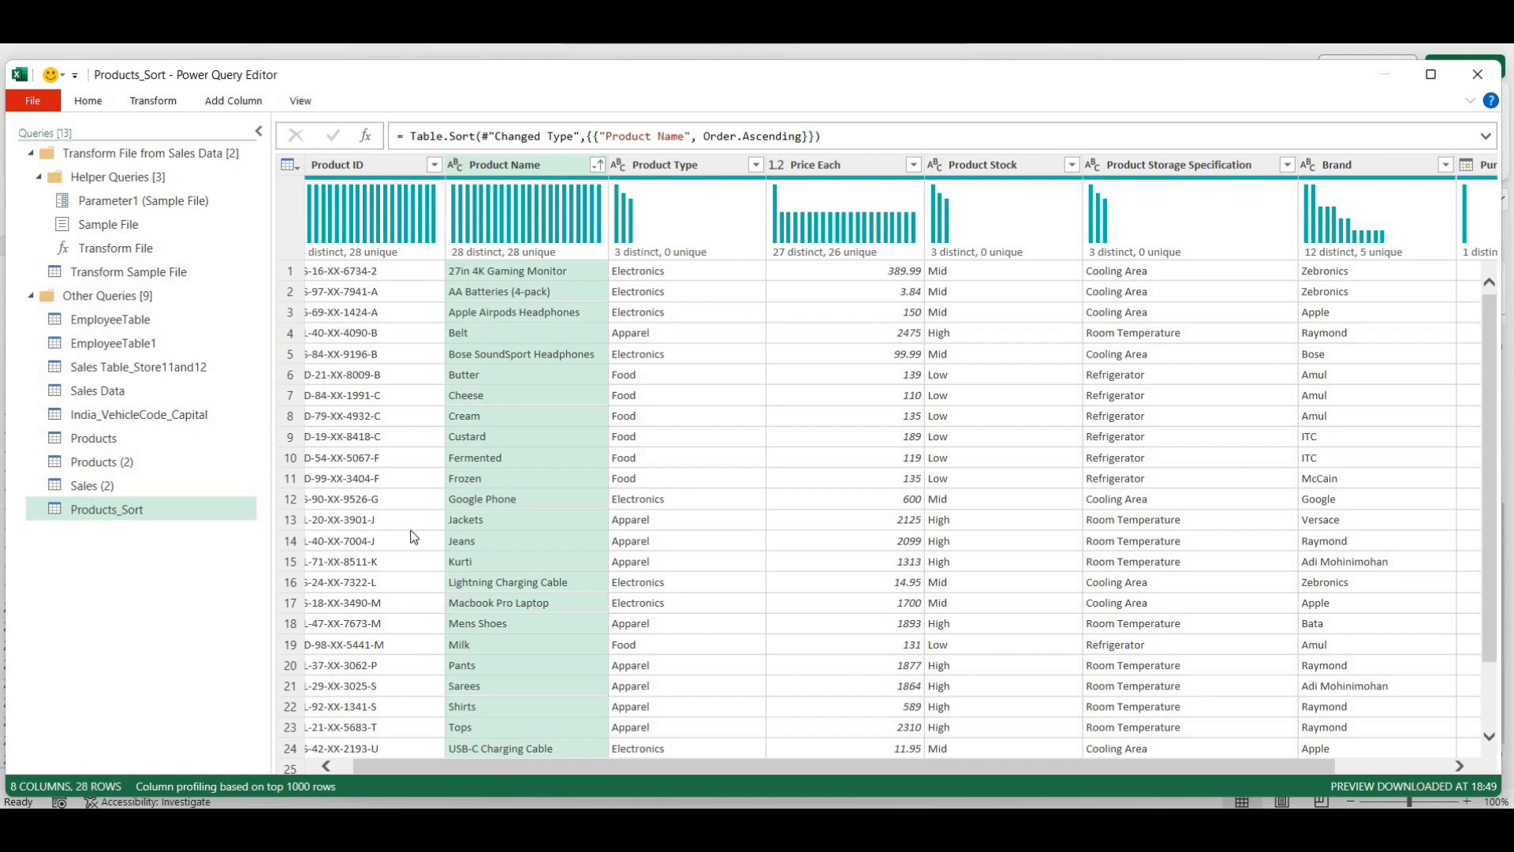
# Show the query settings and delete the Sorted Rows step from the applied steps
pyautogui.click(299, 100)
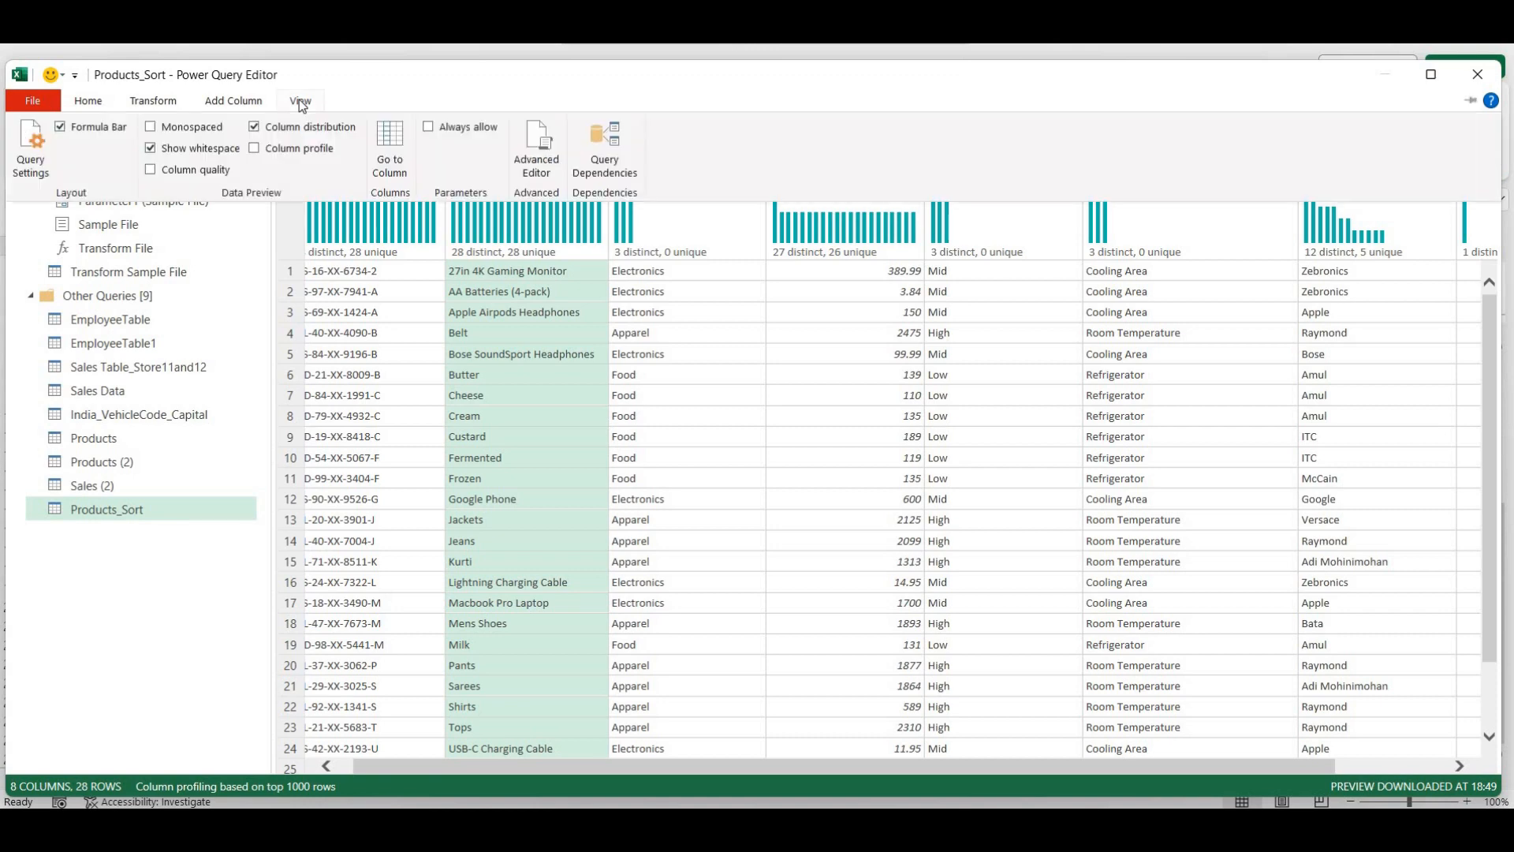
pyautogui.click(35, 154)
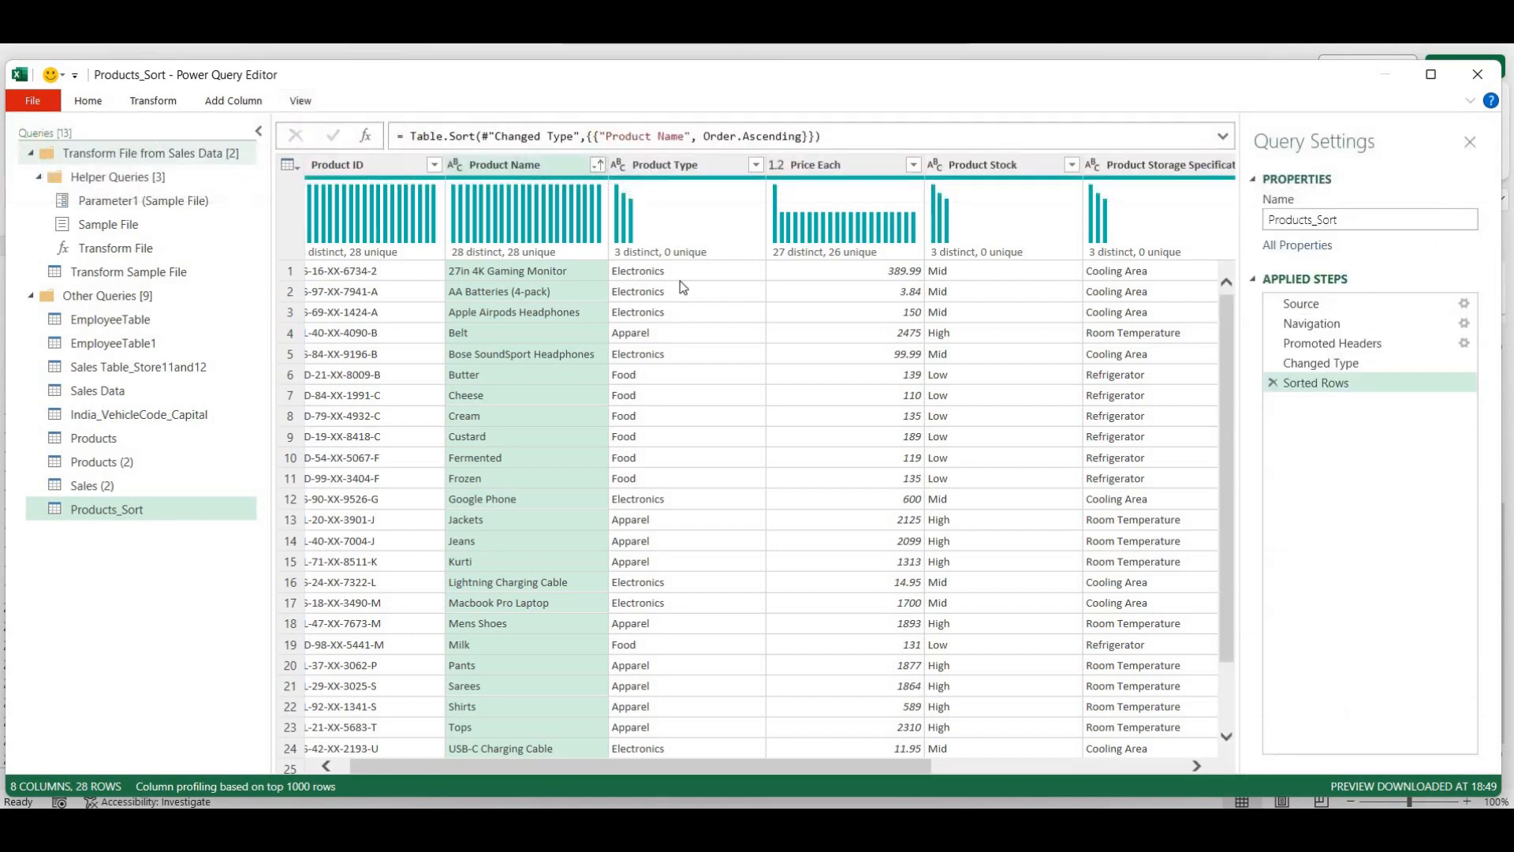
pyautogui.click(1272, 384)
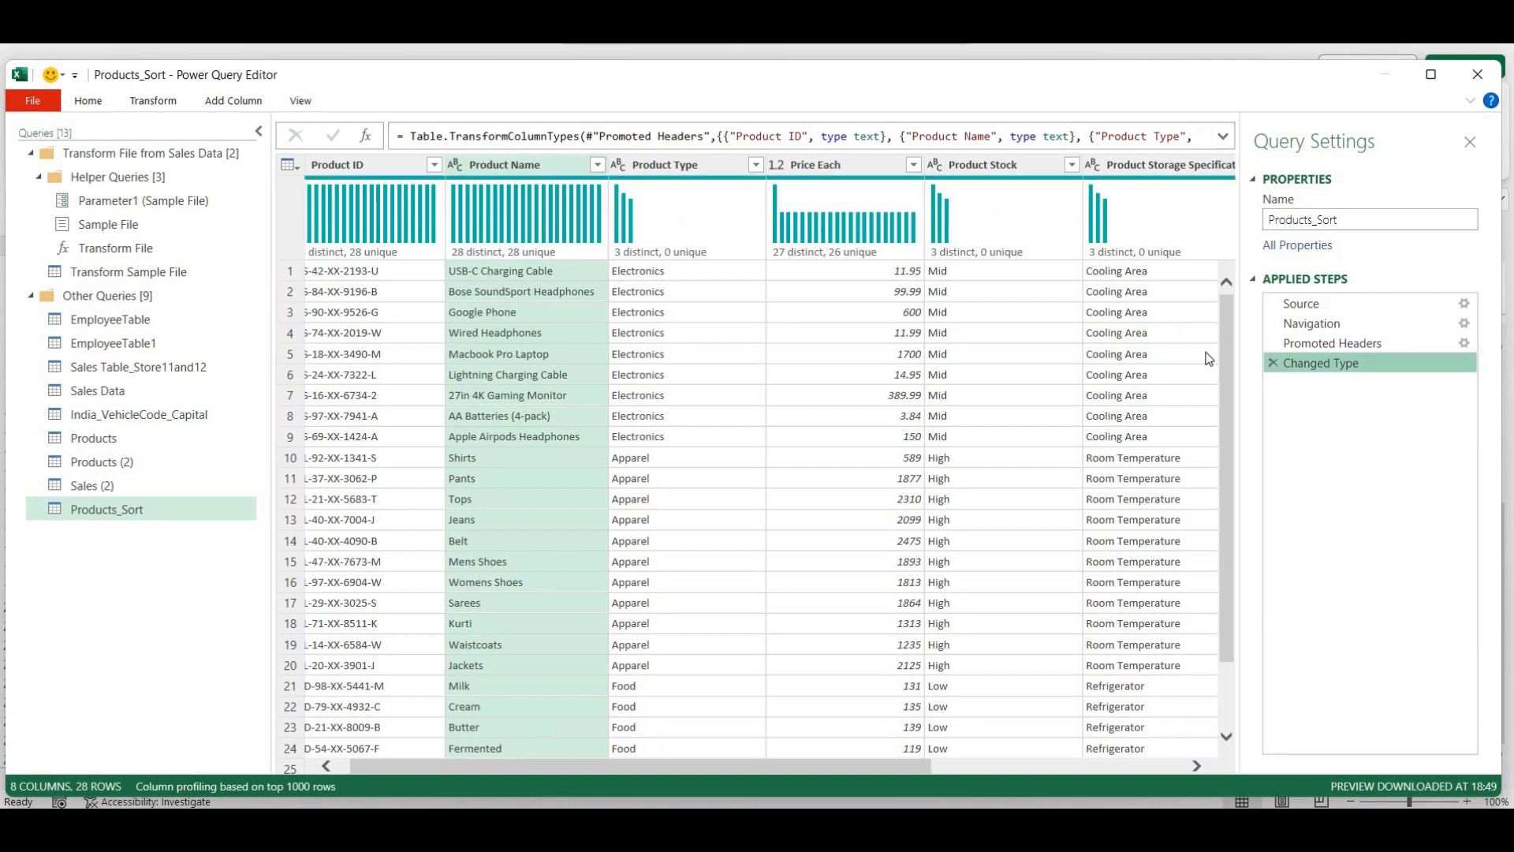
# Sort the Product Type column in ascending order and remove the Product Stock column
pyautogui.click(756, 168)
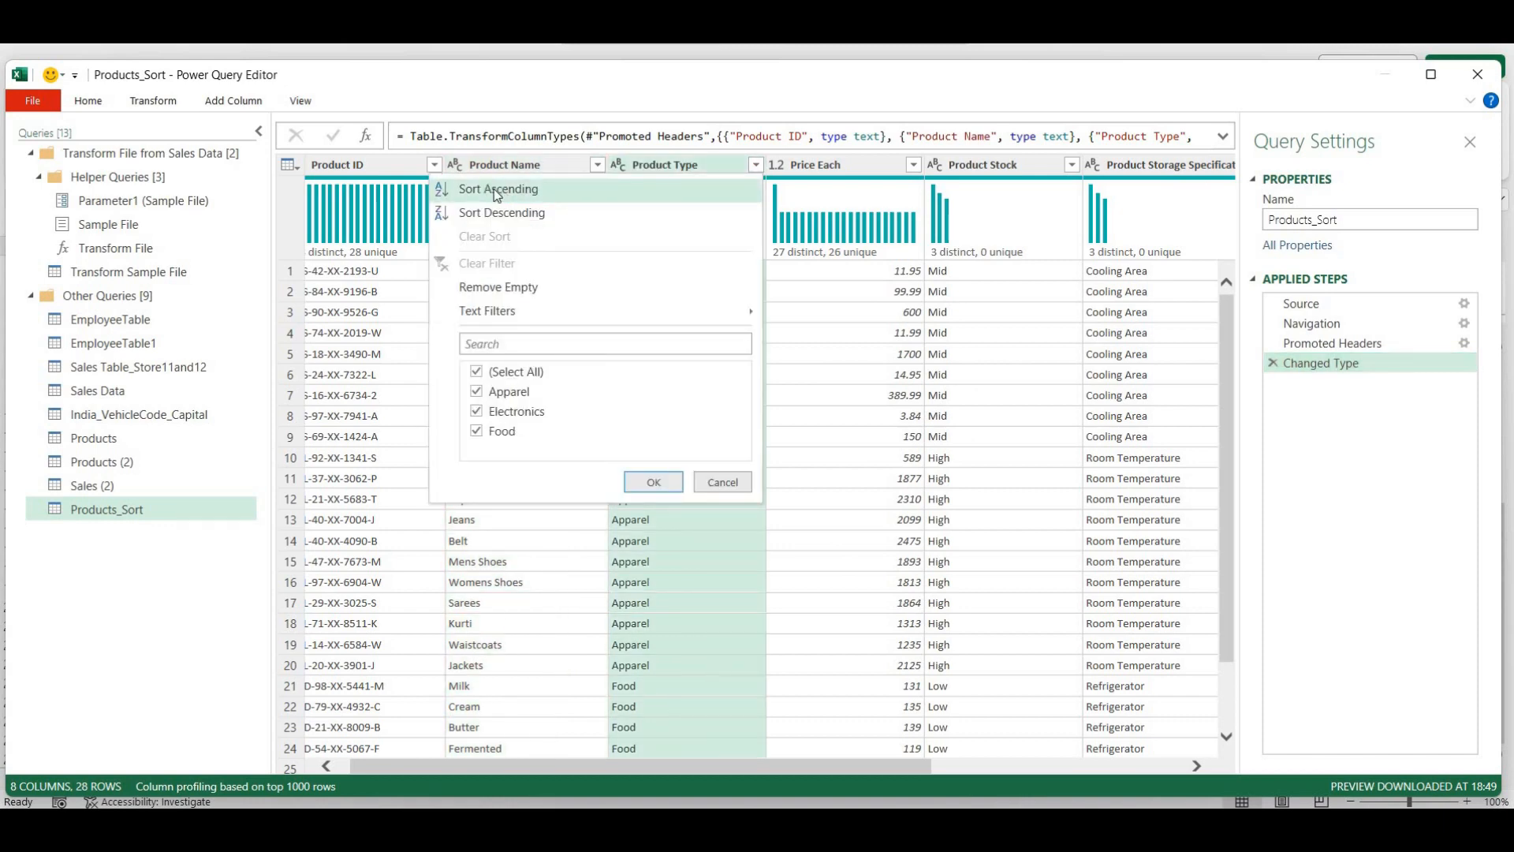
pyautogui.click(496, 190)
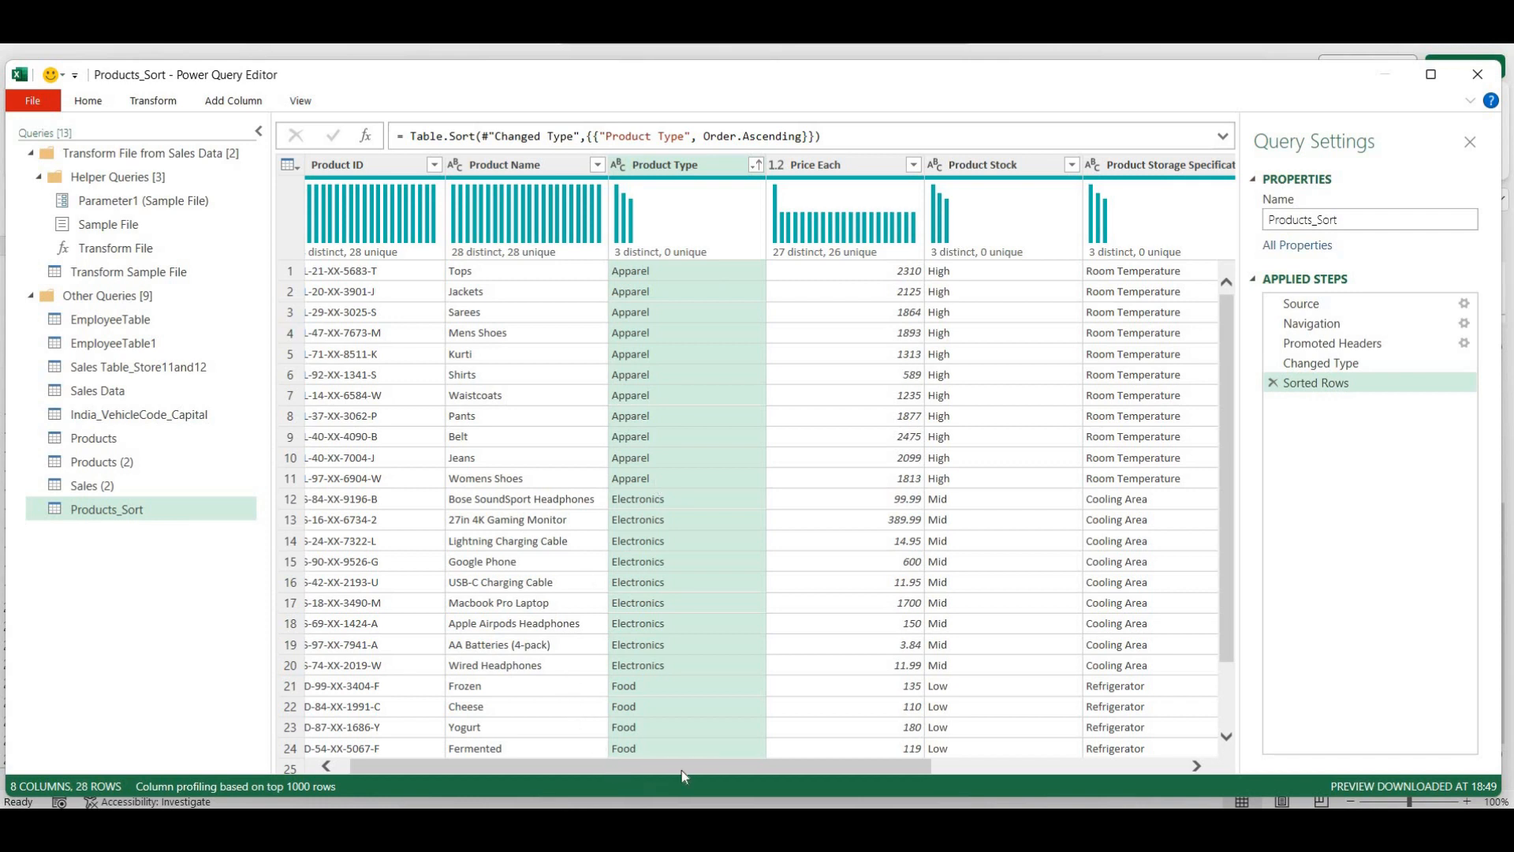
pyautogui.moveTo(681, 769); pyautogui.dragTo(923, 769)
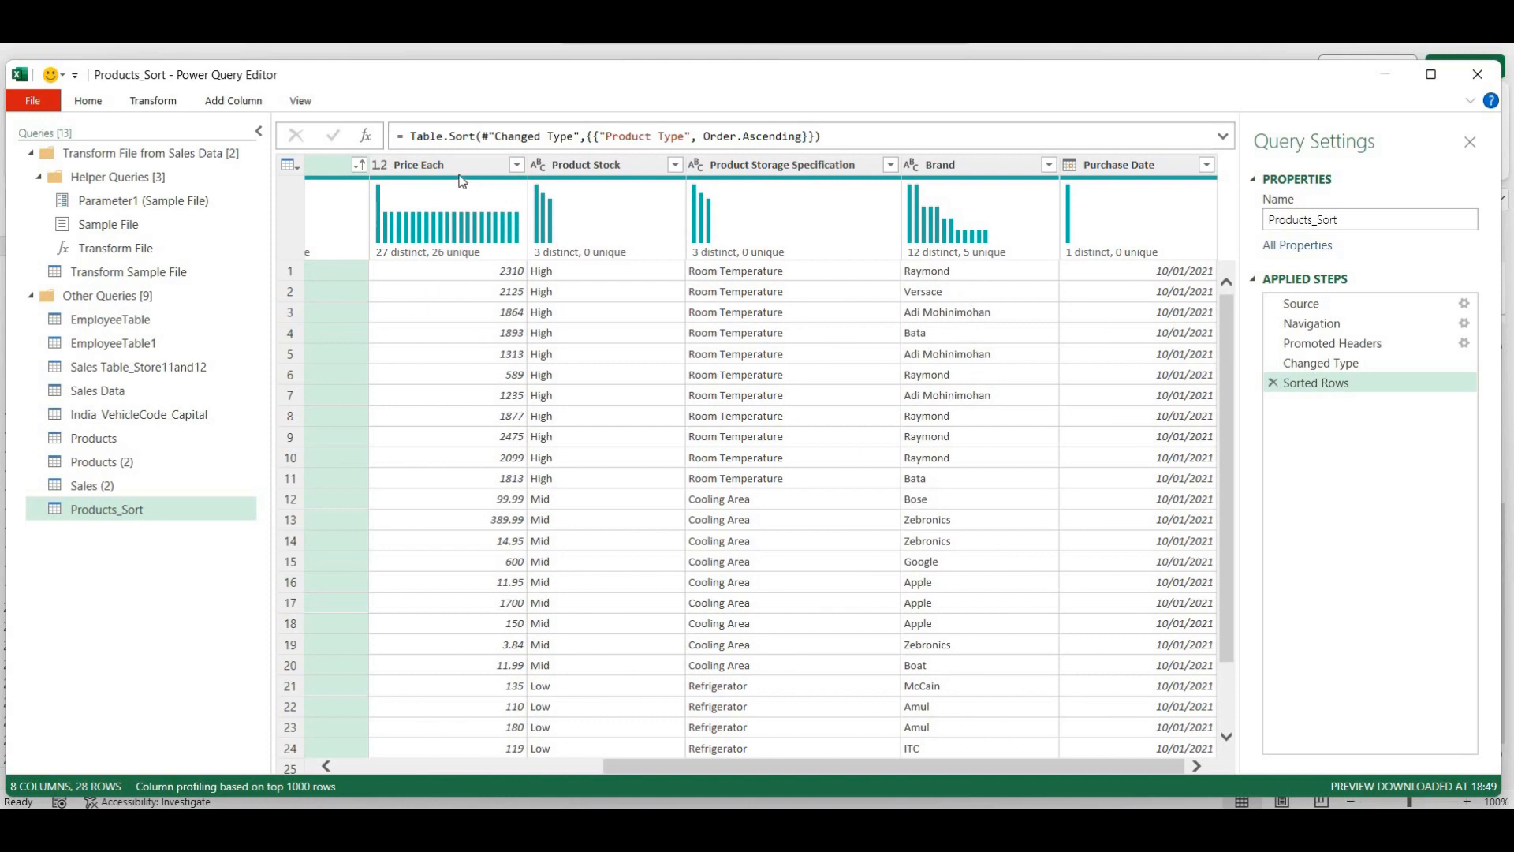
pyautogui.rightClick(570, 158)
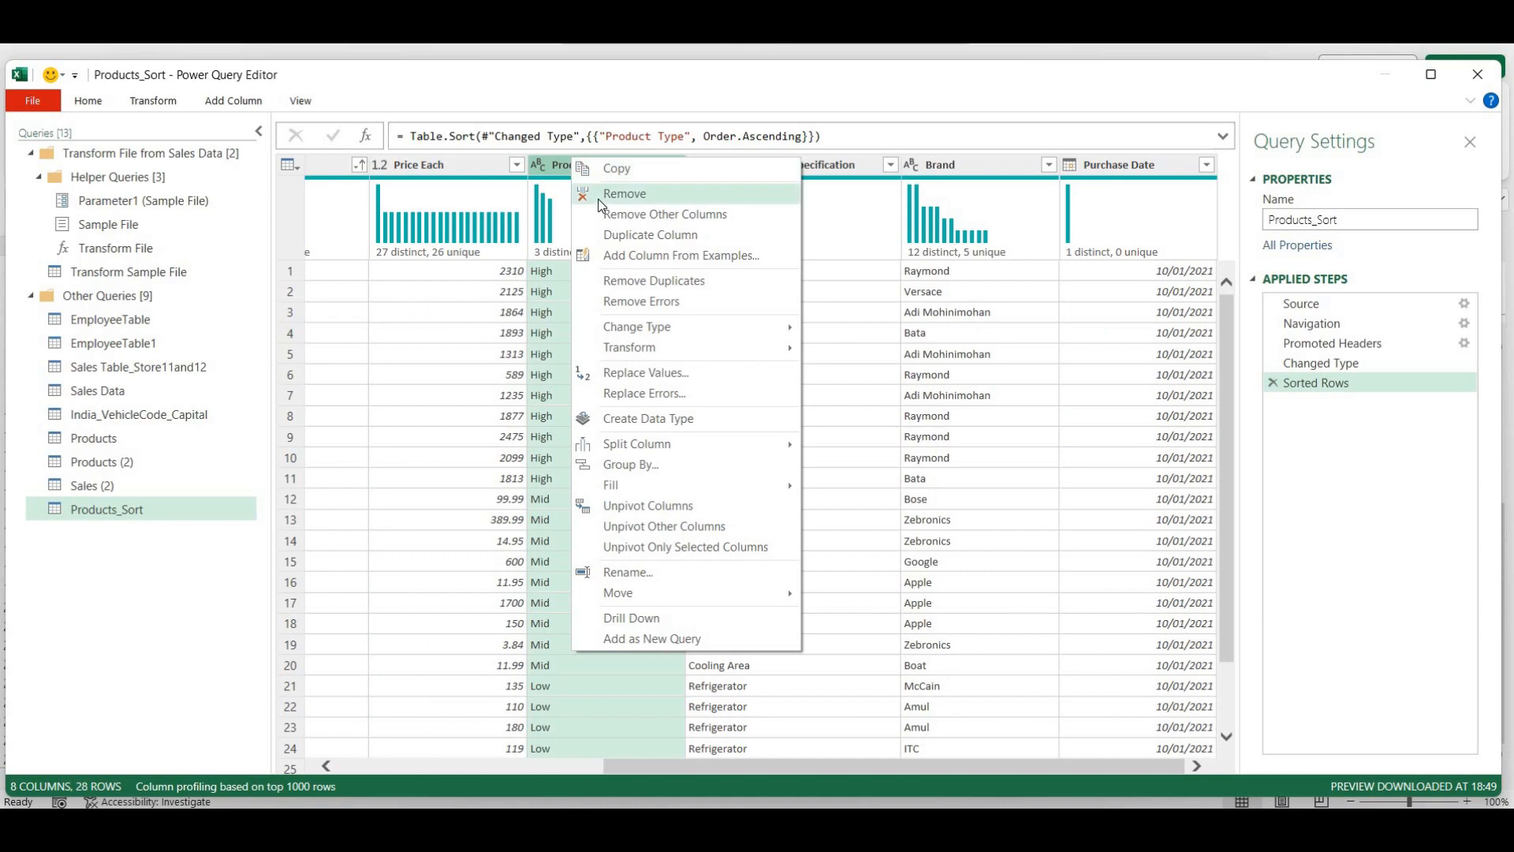
pyautogui.click(599, 196)
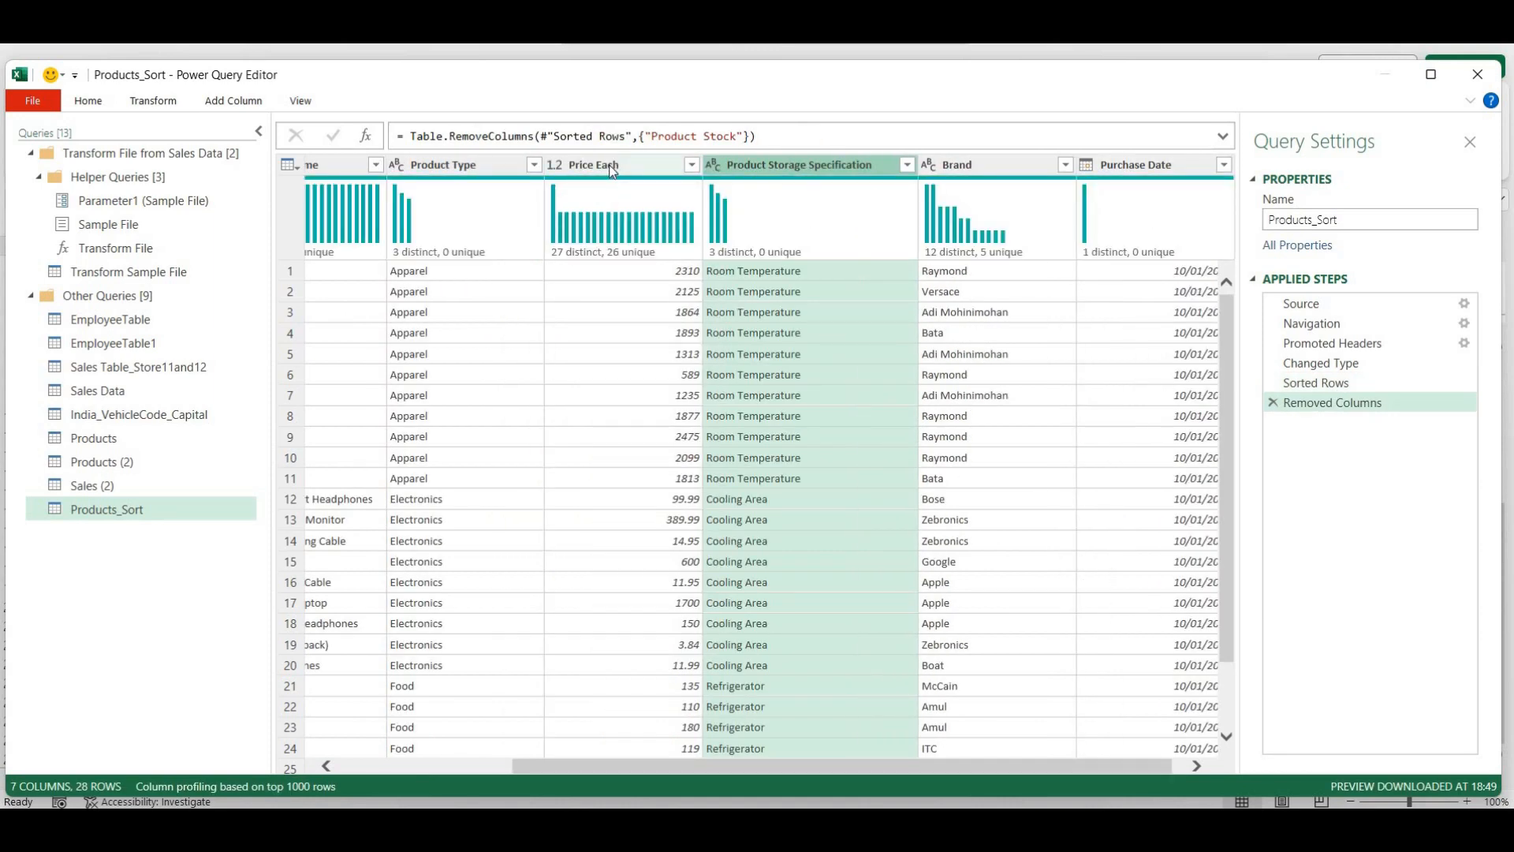
# Remove the Purchase Date and Product Storage Specification columns from the Products_Sort query
pyautogui.rightClick(612, 167)
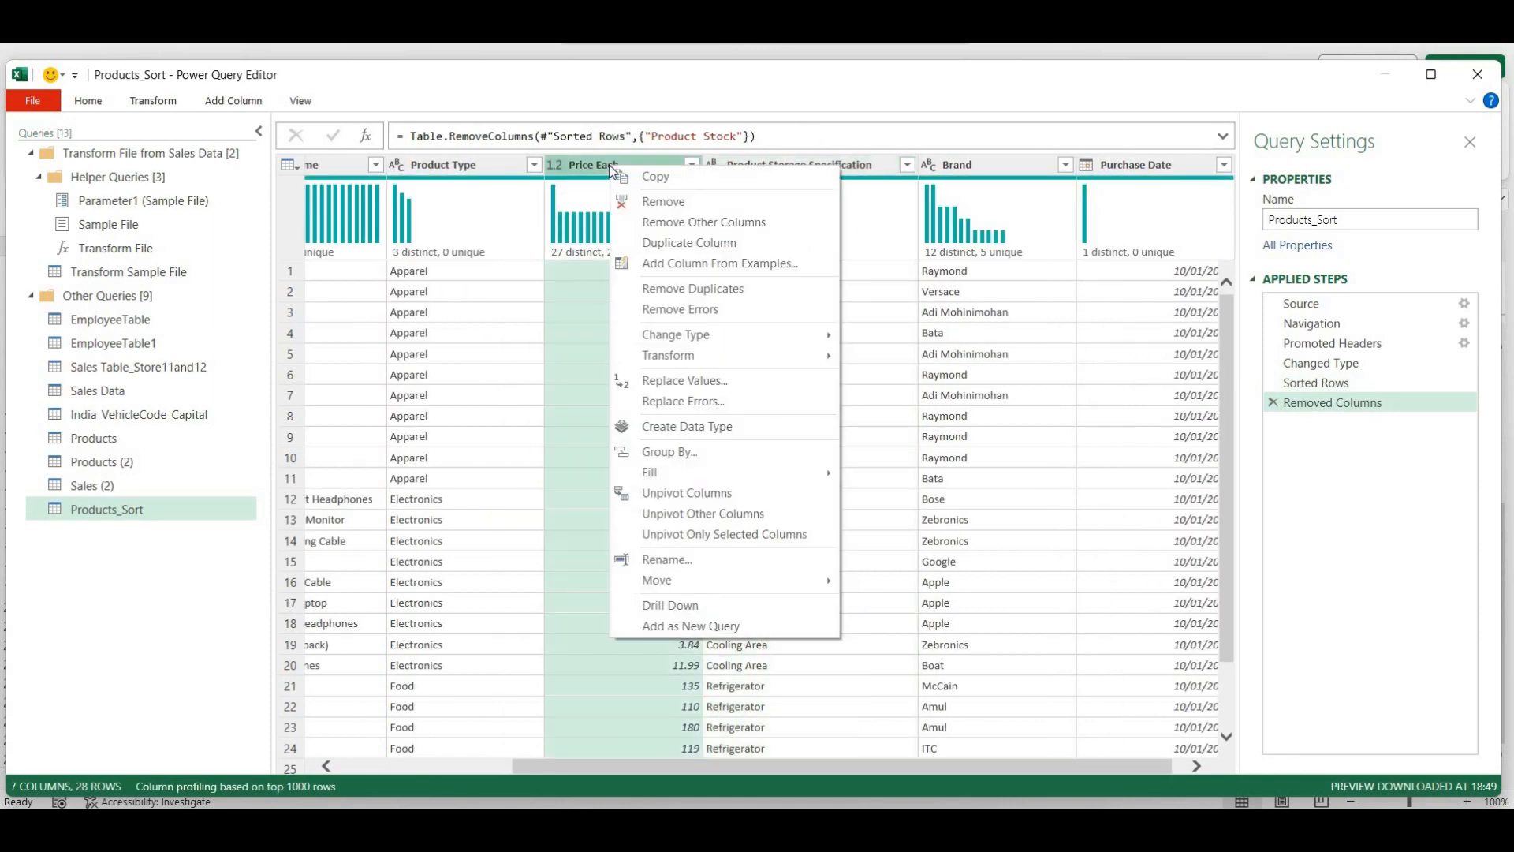
pyautogui.click(1121, 167)
pyautogui.rightClick(1120, 167)
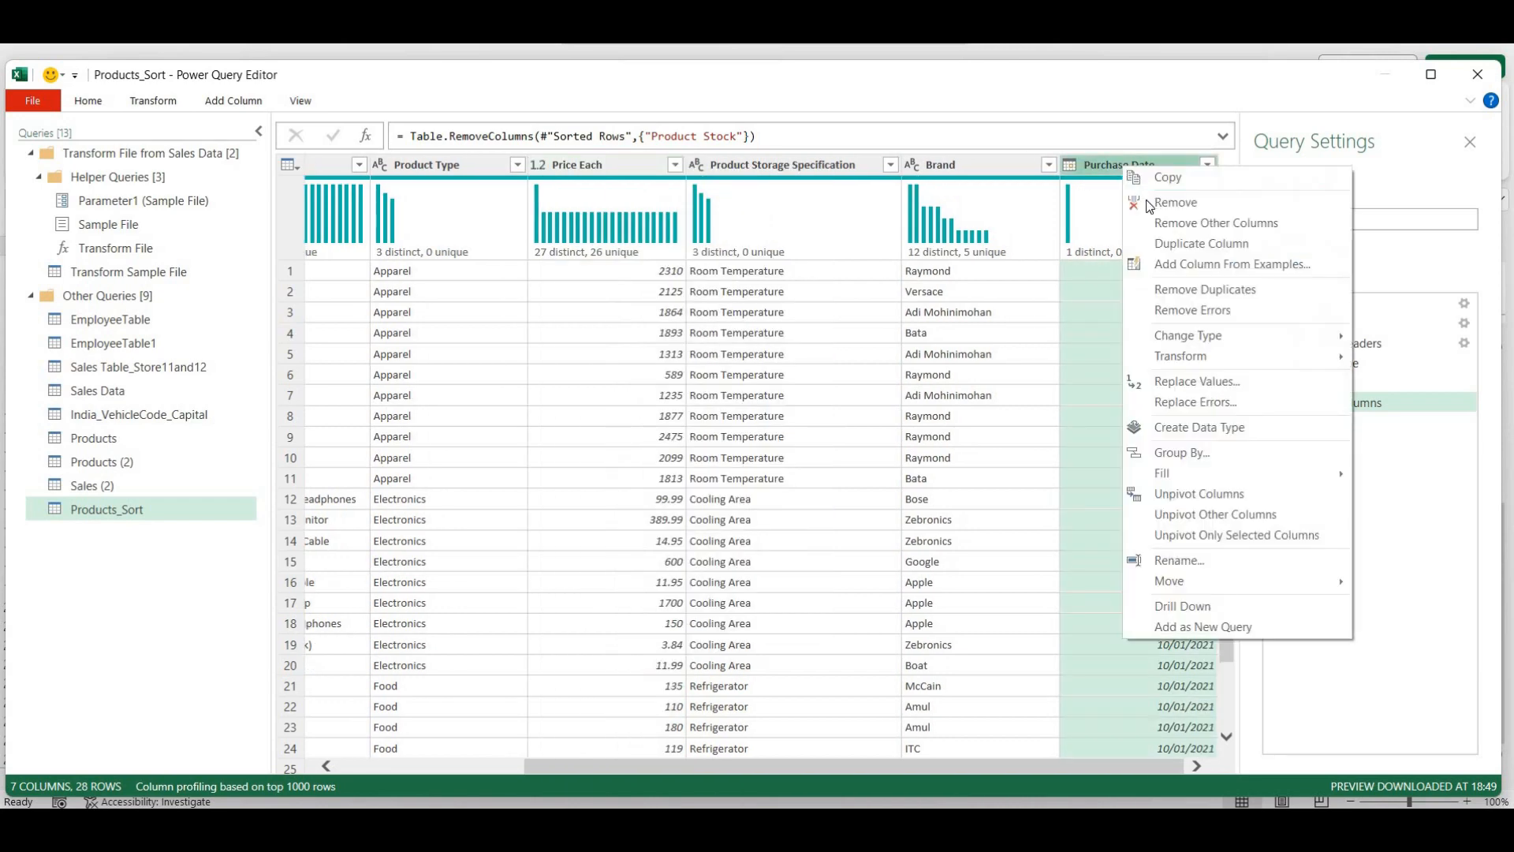
pyautogui.click(1150, 204)
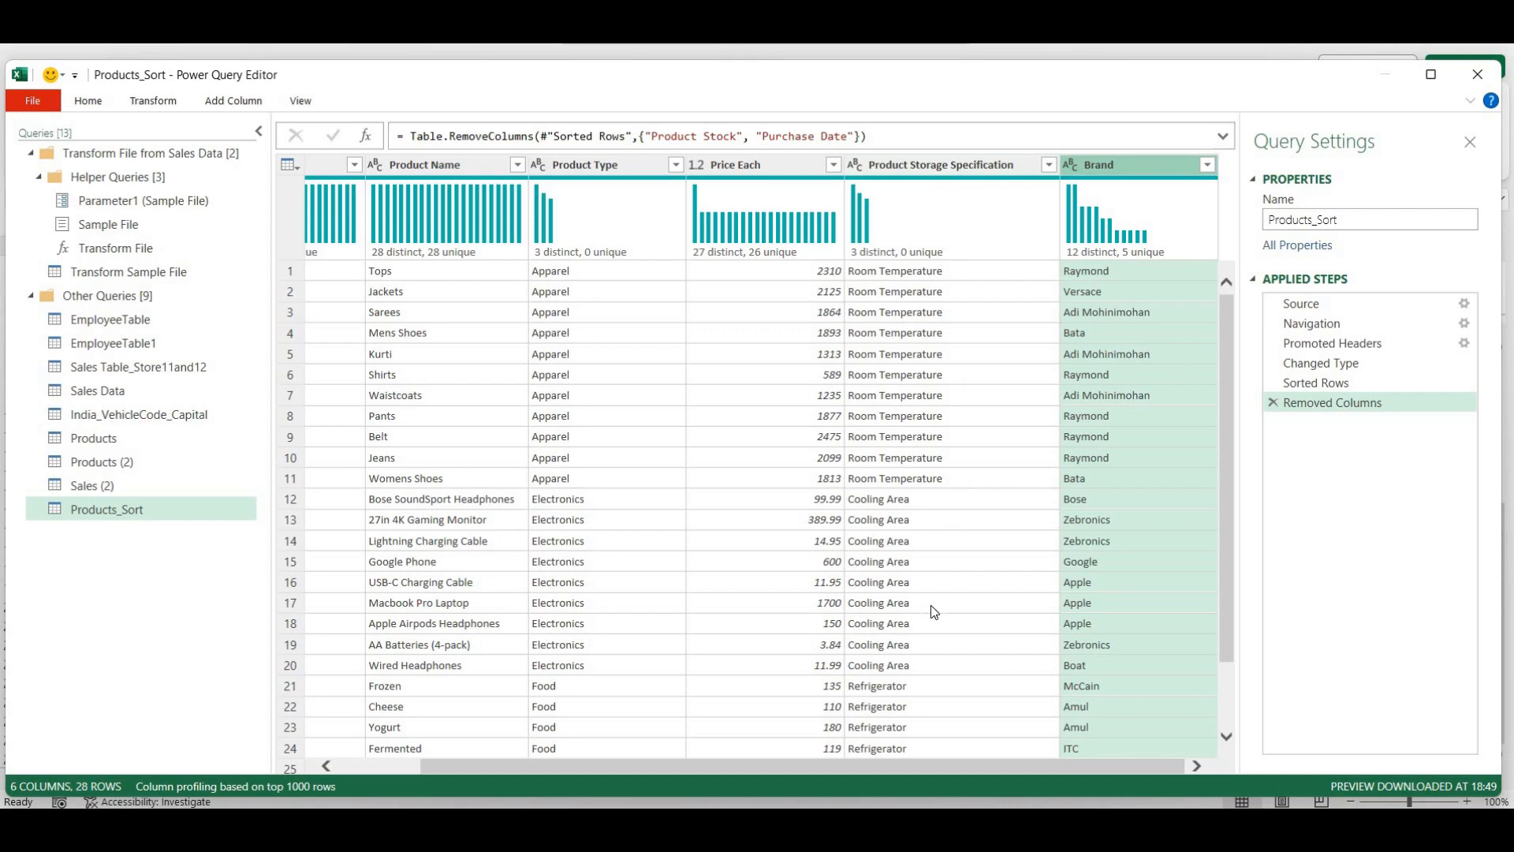
pyautogui.rightClick(925, 159)
pyautogui.click(964, 197)
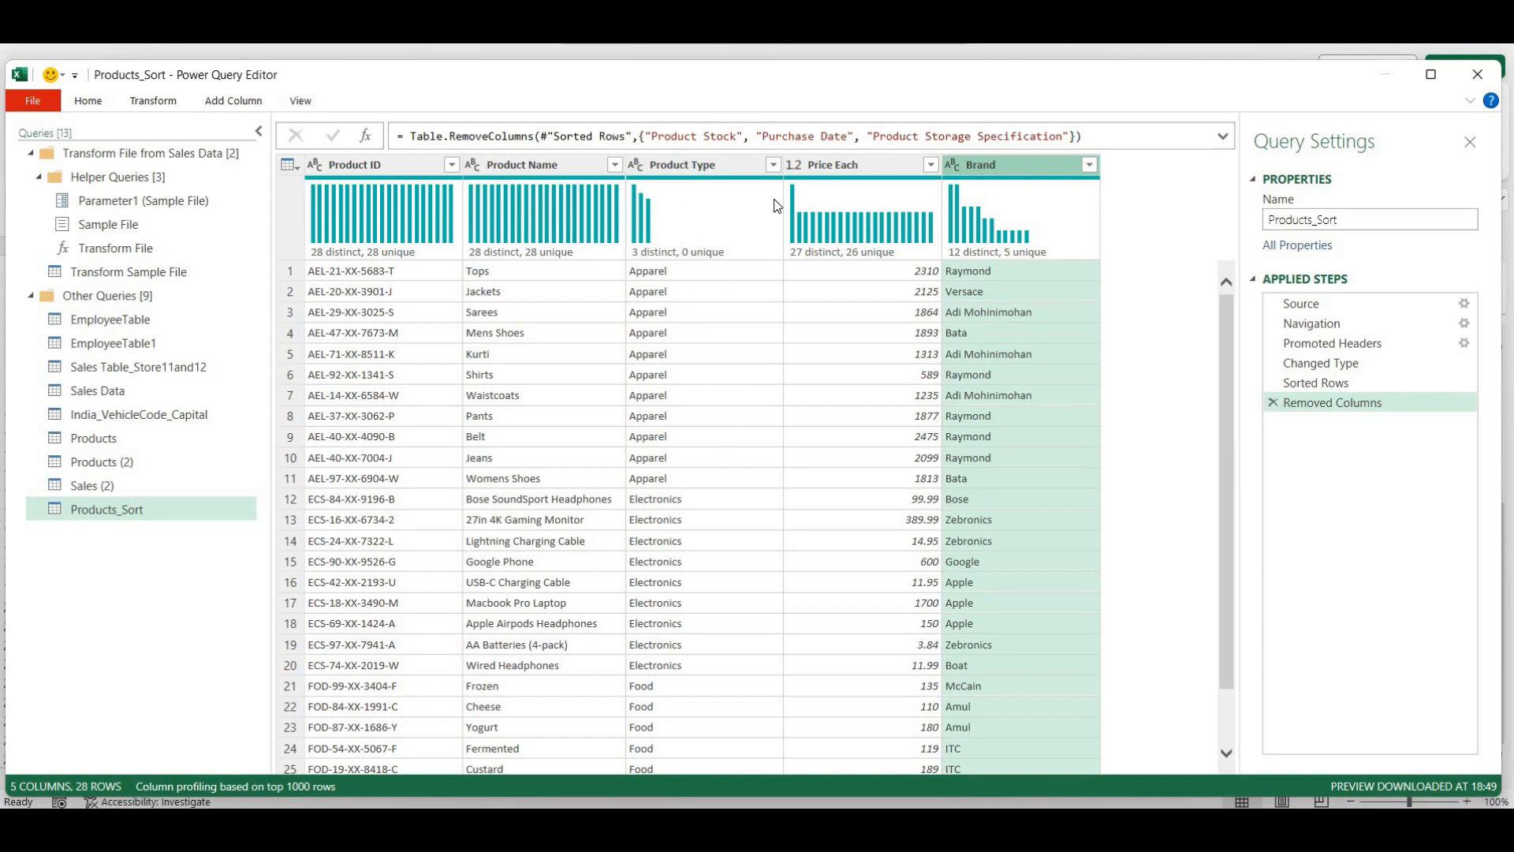
# Sort the remaining columns by Product Type as first level and Brand as second level, both ascending
pyautogui.click(773, 164)
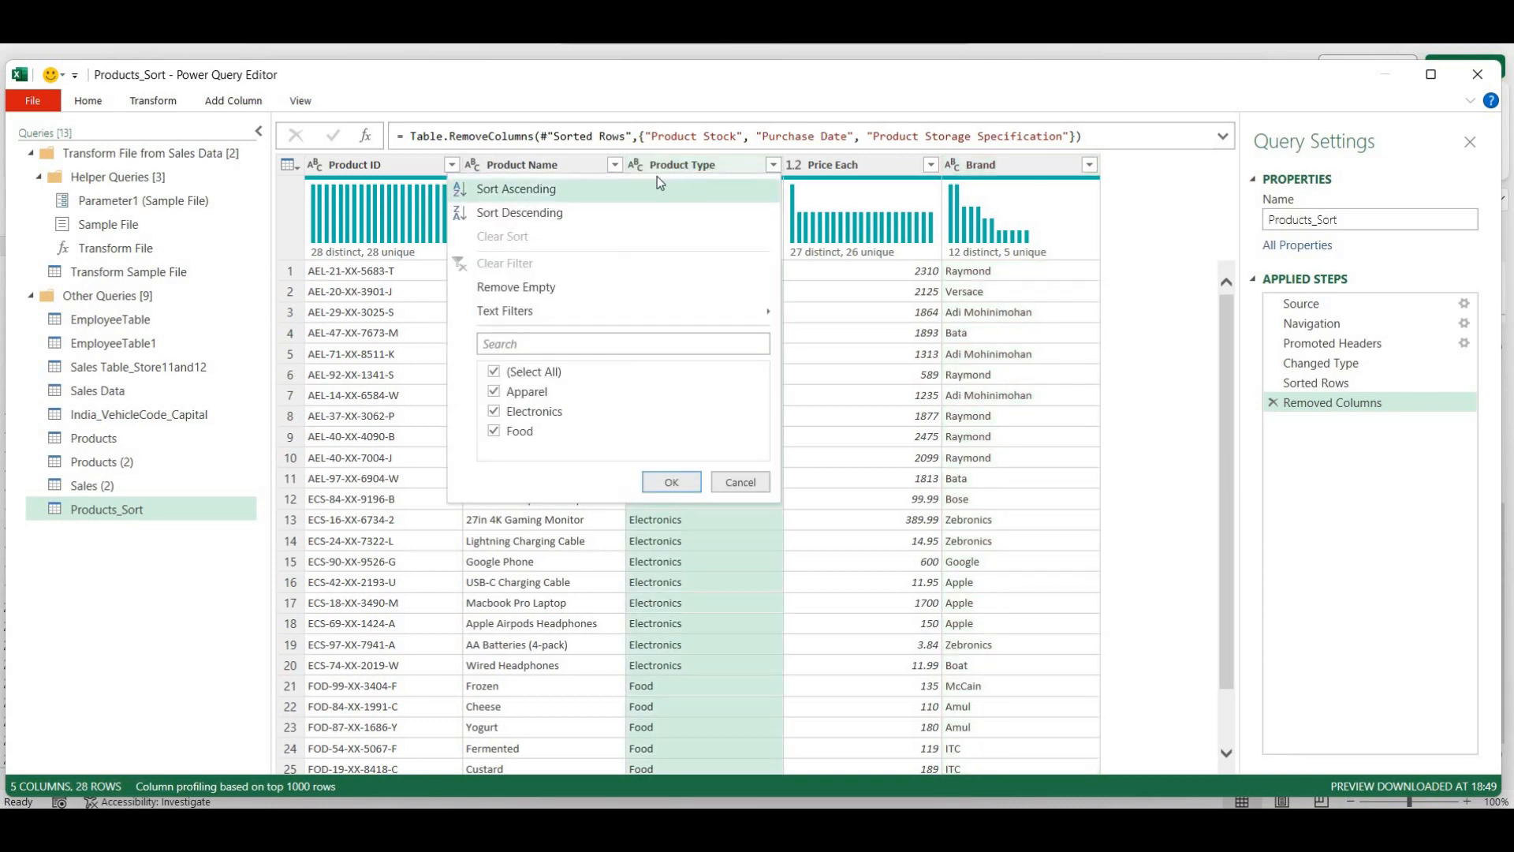
pyautogui.click(637, 192)
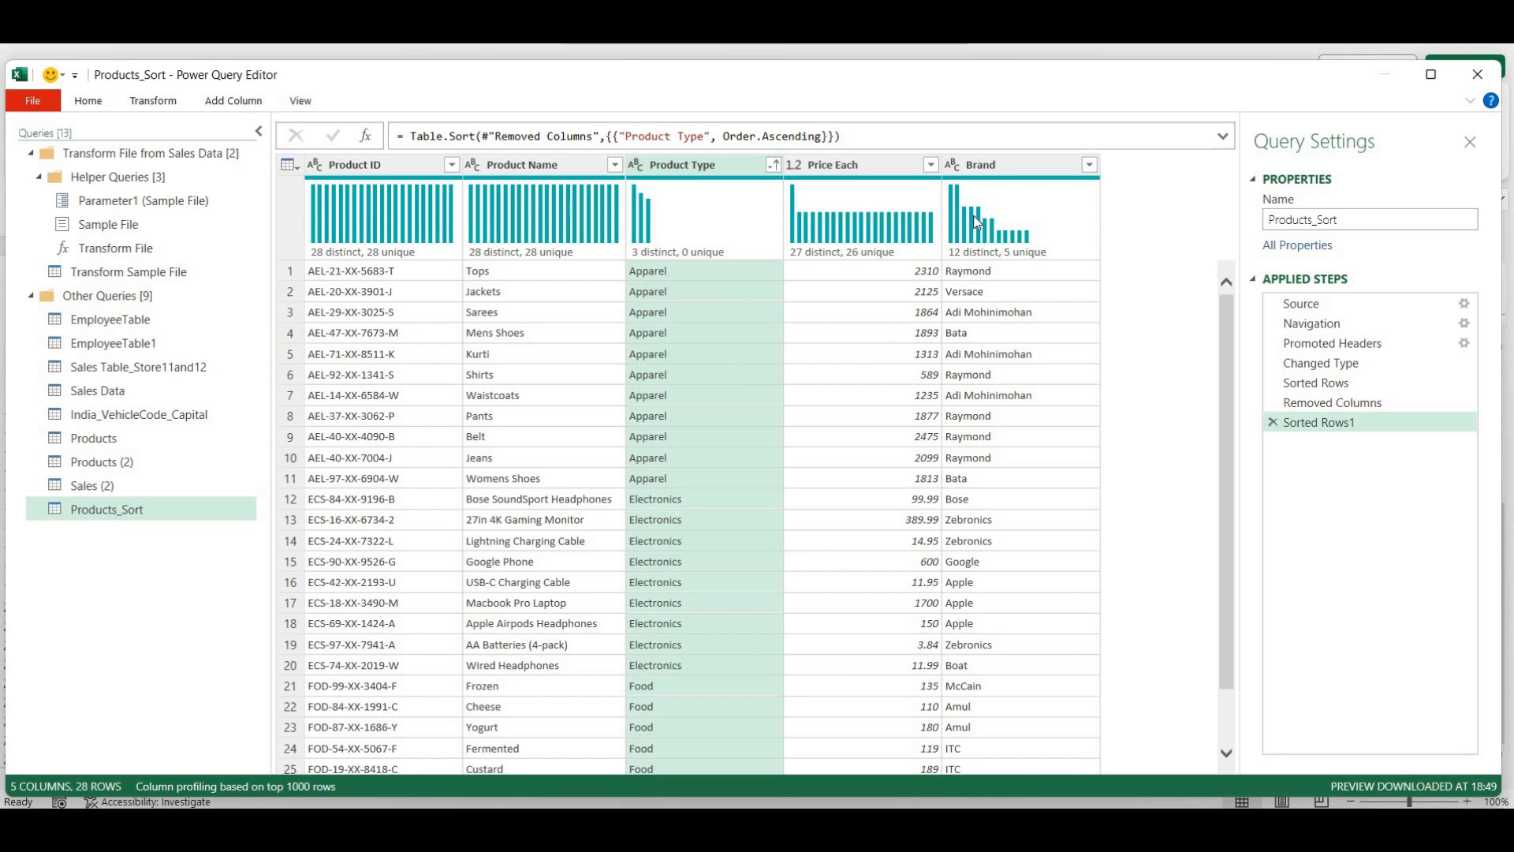
pyautogui.click(953, 162)
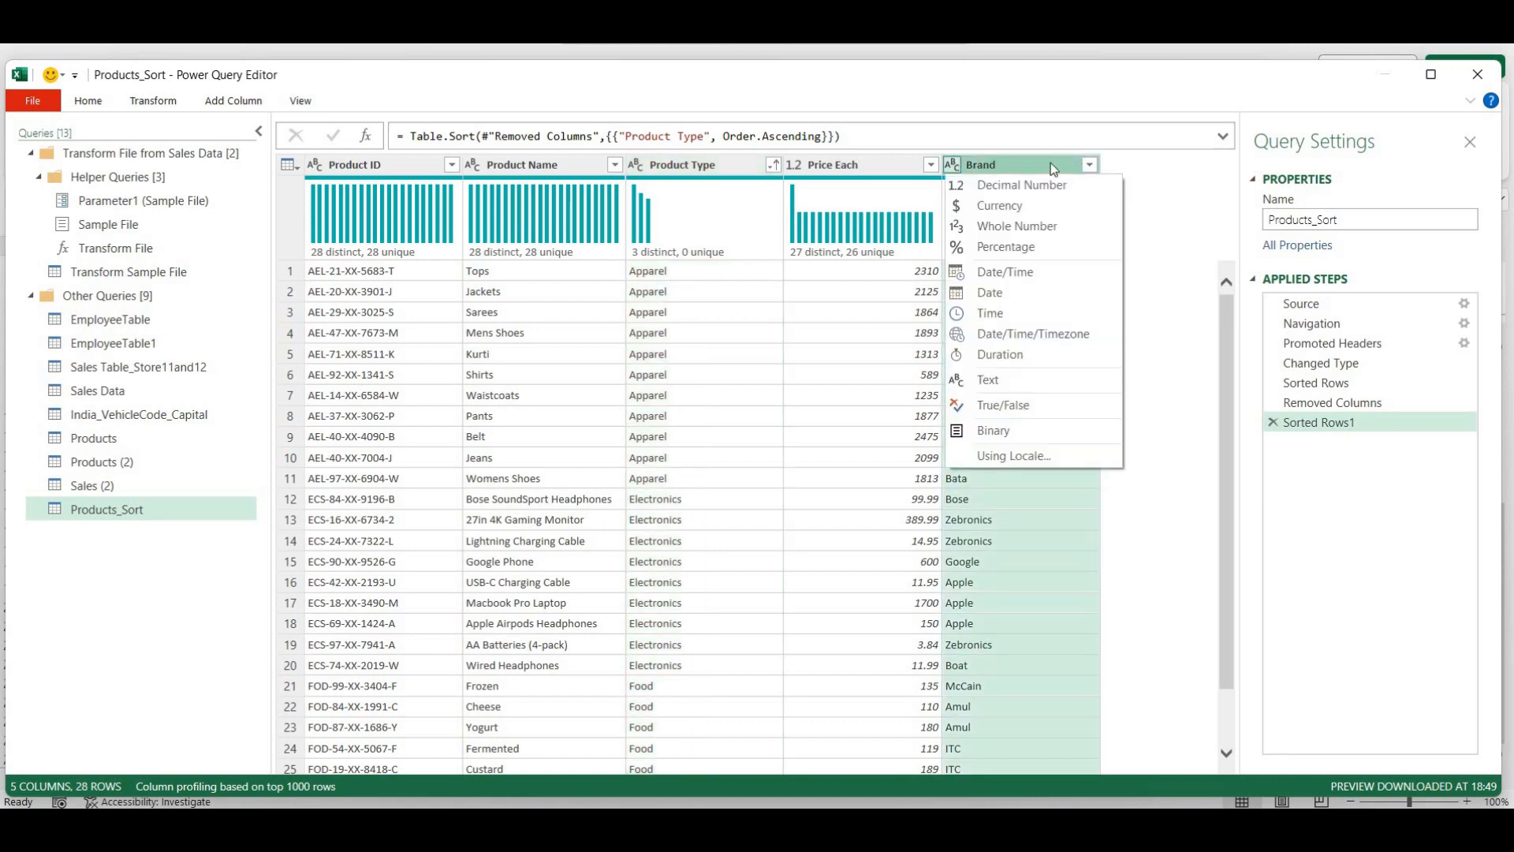
pyautogui.click(1090, 167)
pyautogui.click(1090, 167)
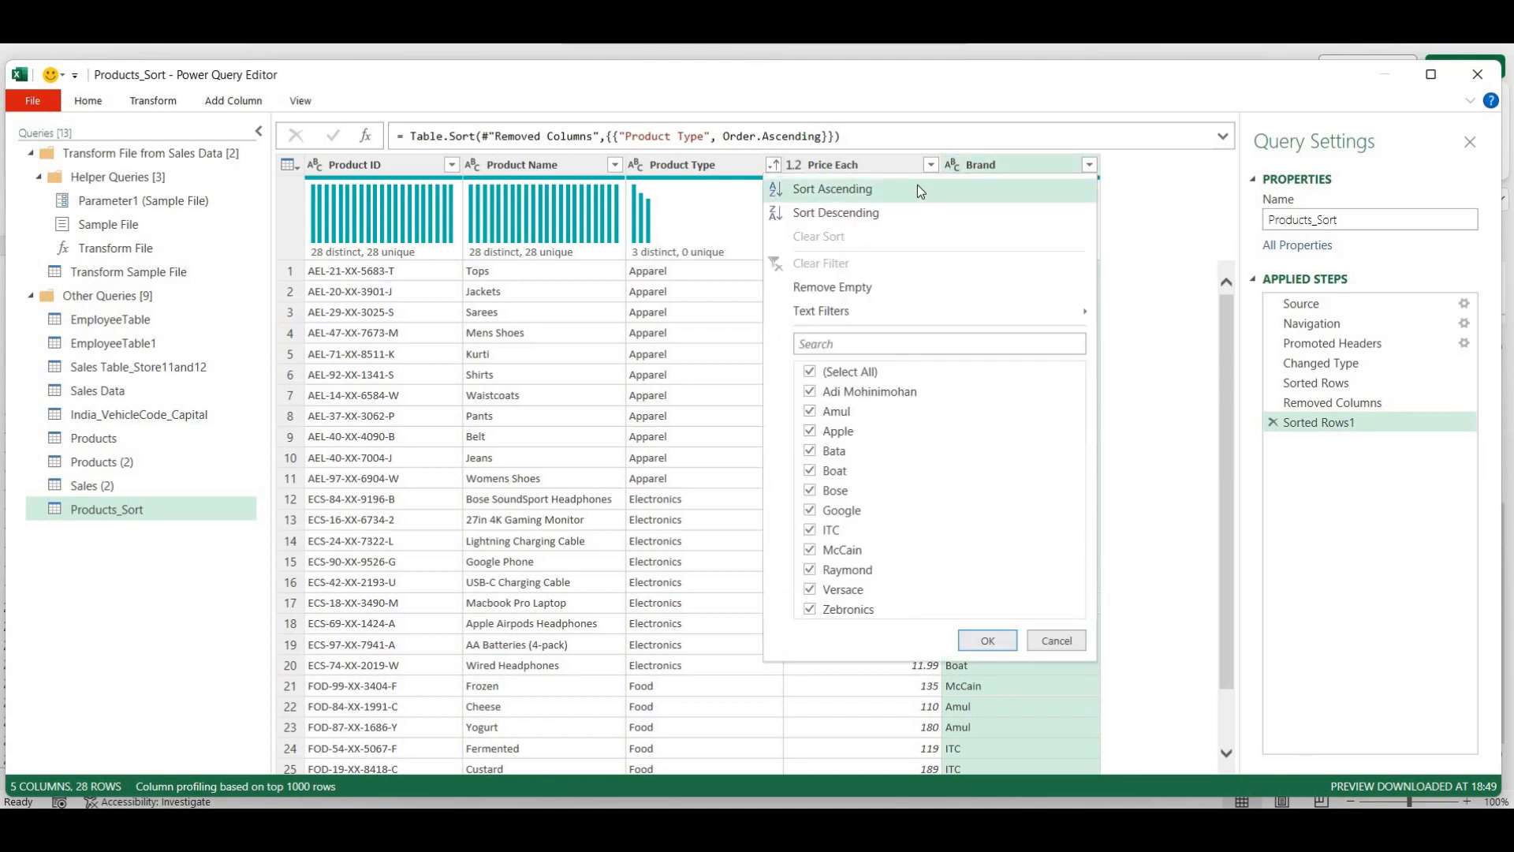
pyautogui.click(852, 197)
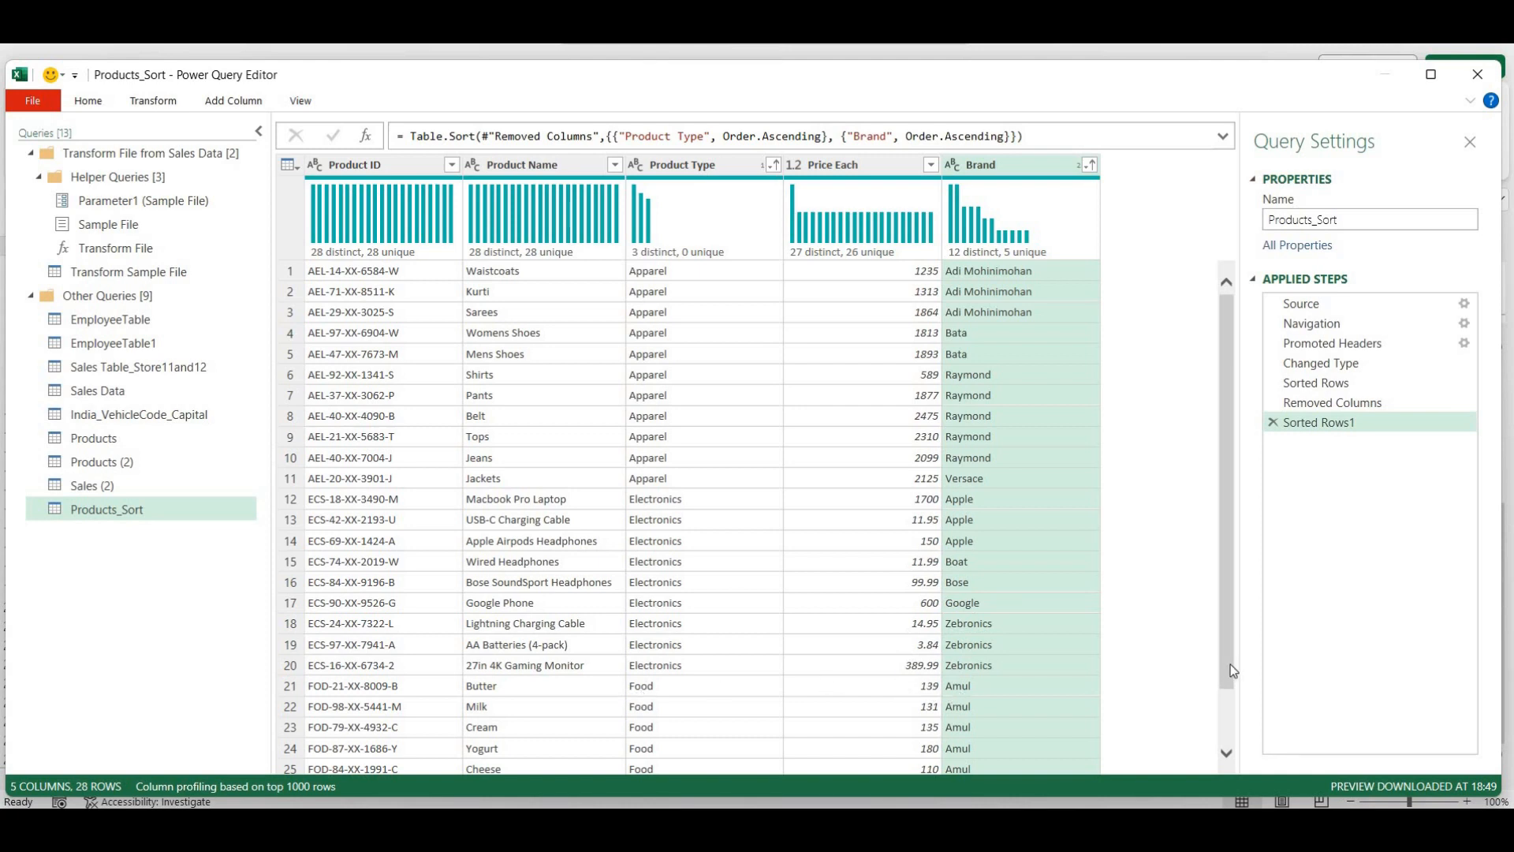
# Add a descending sort on Price Each as the third level, and close and load the Products_Sort query
pyautogui.scroll(-1, 1230, 709)
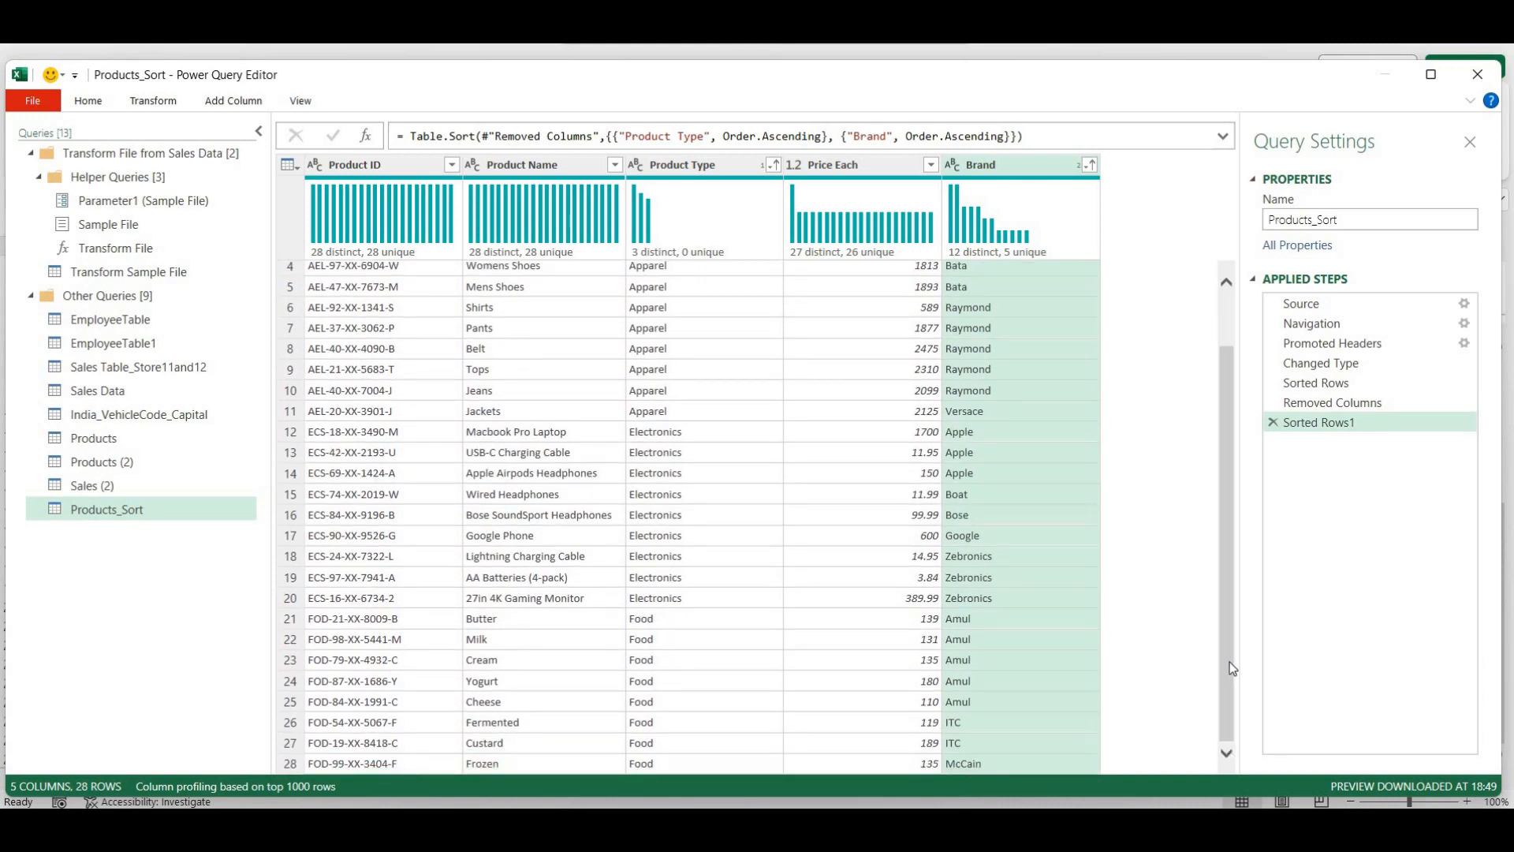
pyautogui.scroll(1, 1228, 661)
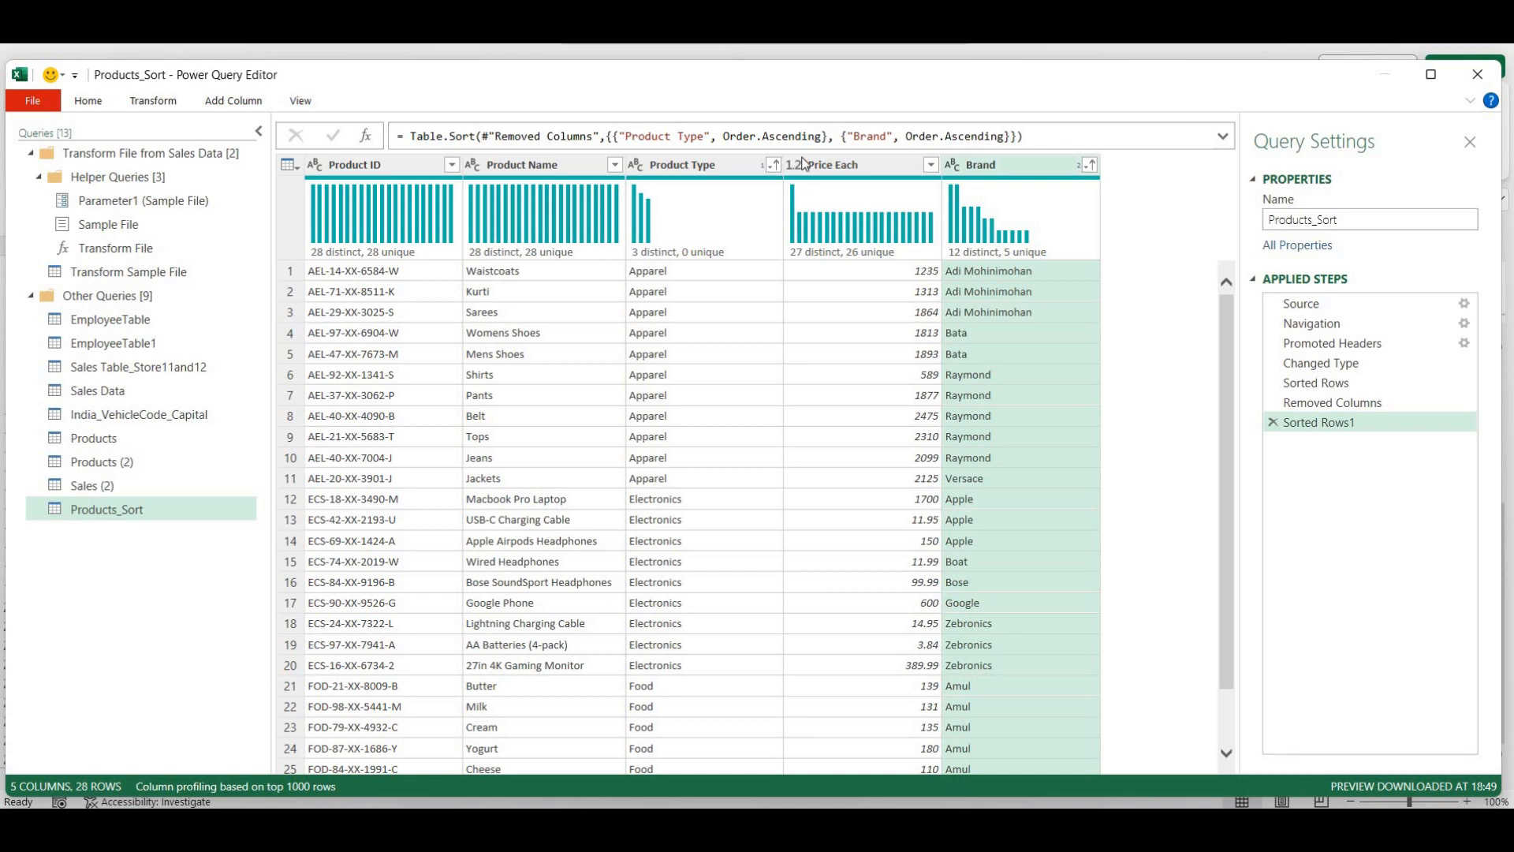
pyautogui.click(930, 164)
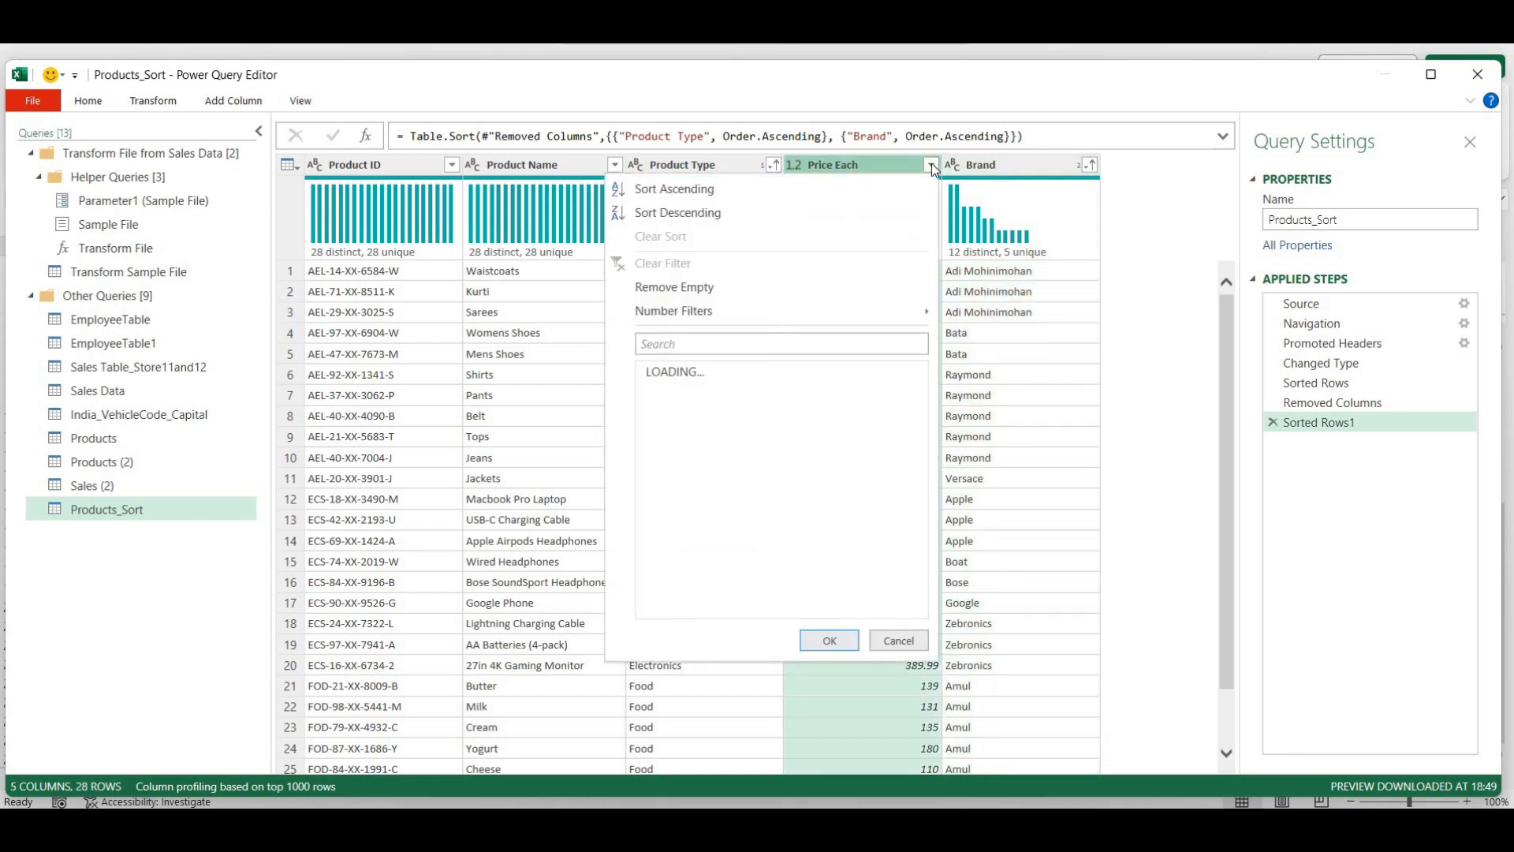
pyautogui.click(673, 213)
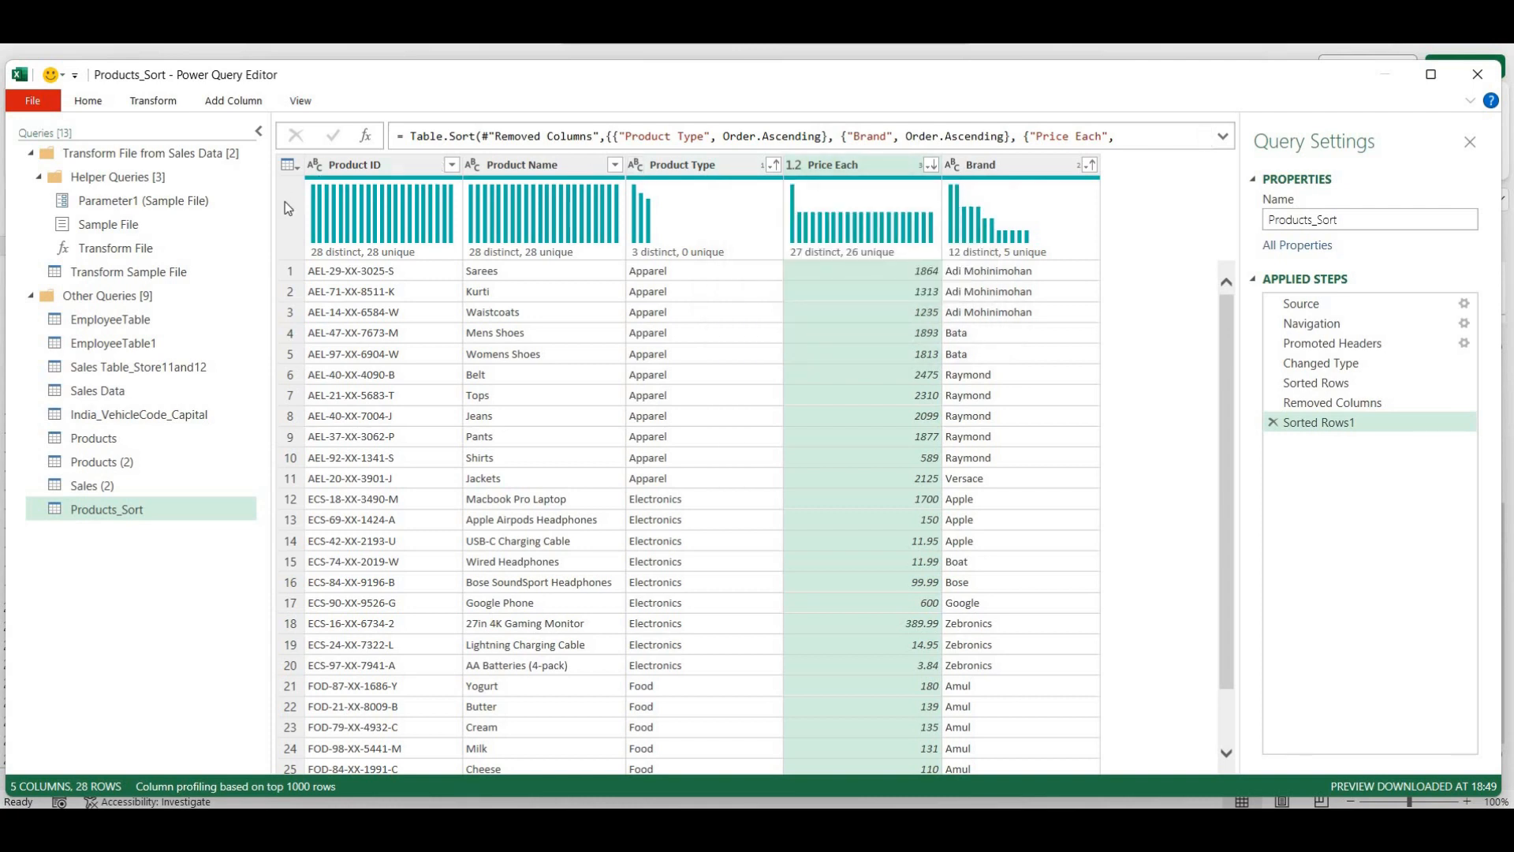
pyautogui.click(80, 105)
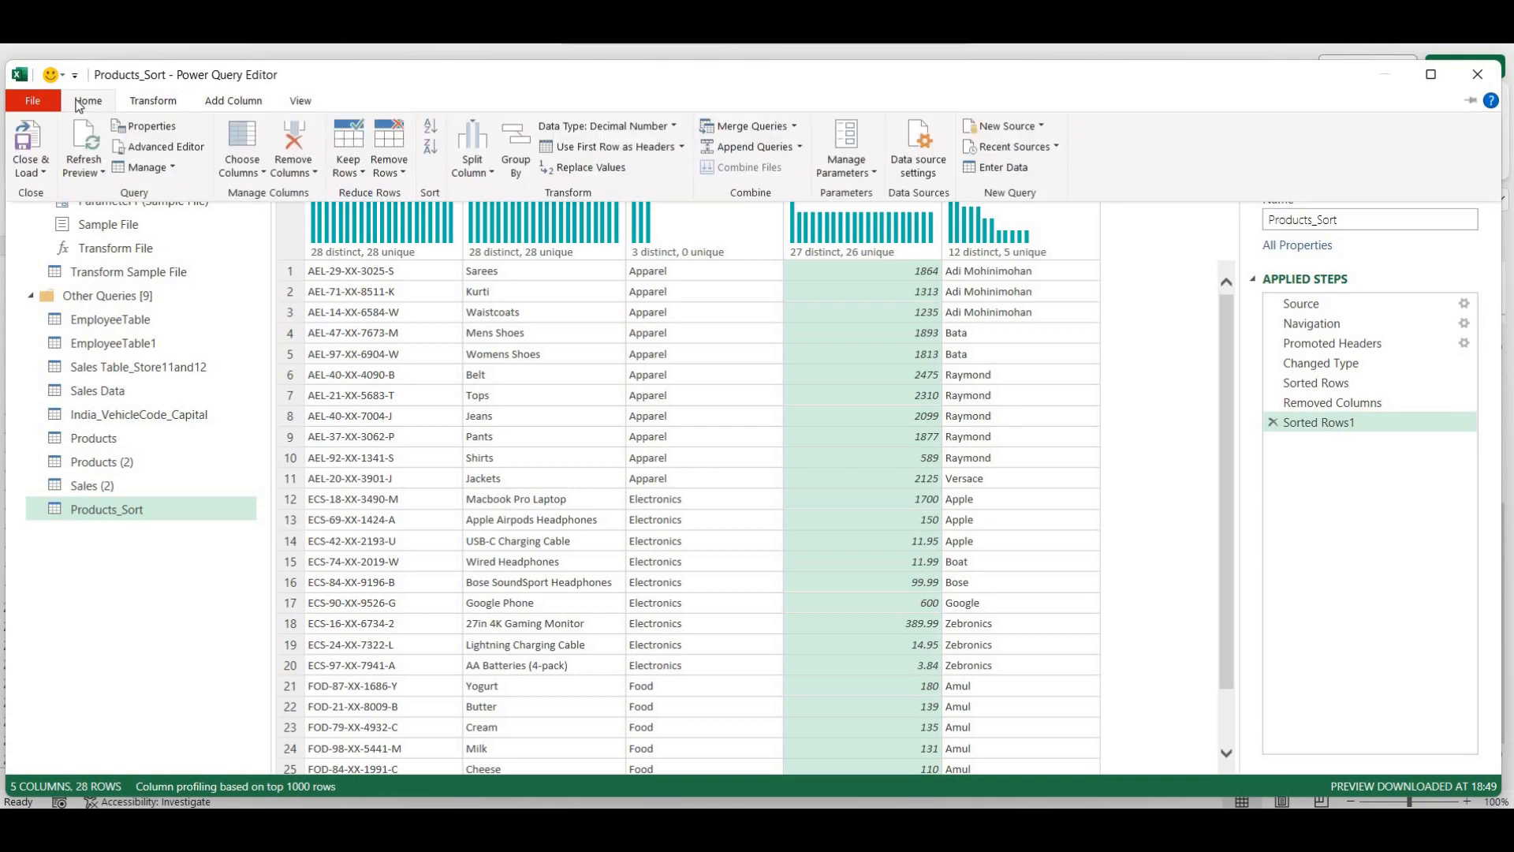
pyautogui.click(28, 140)
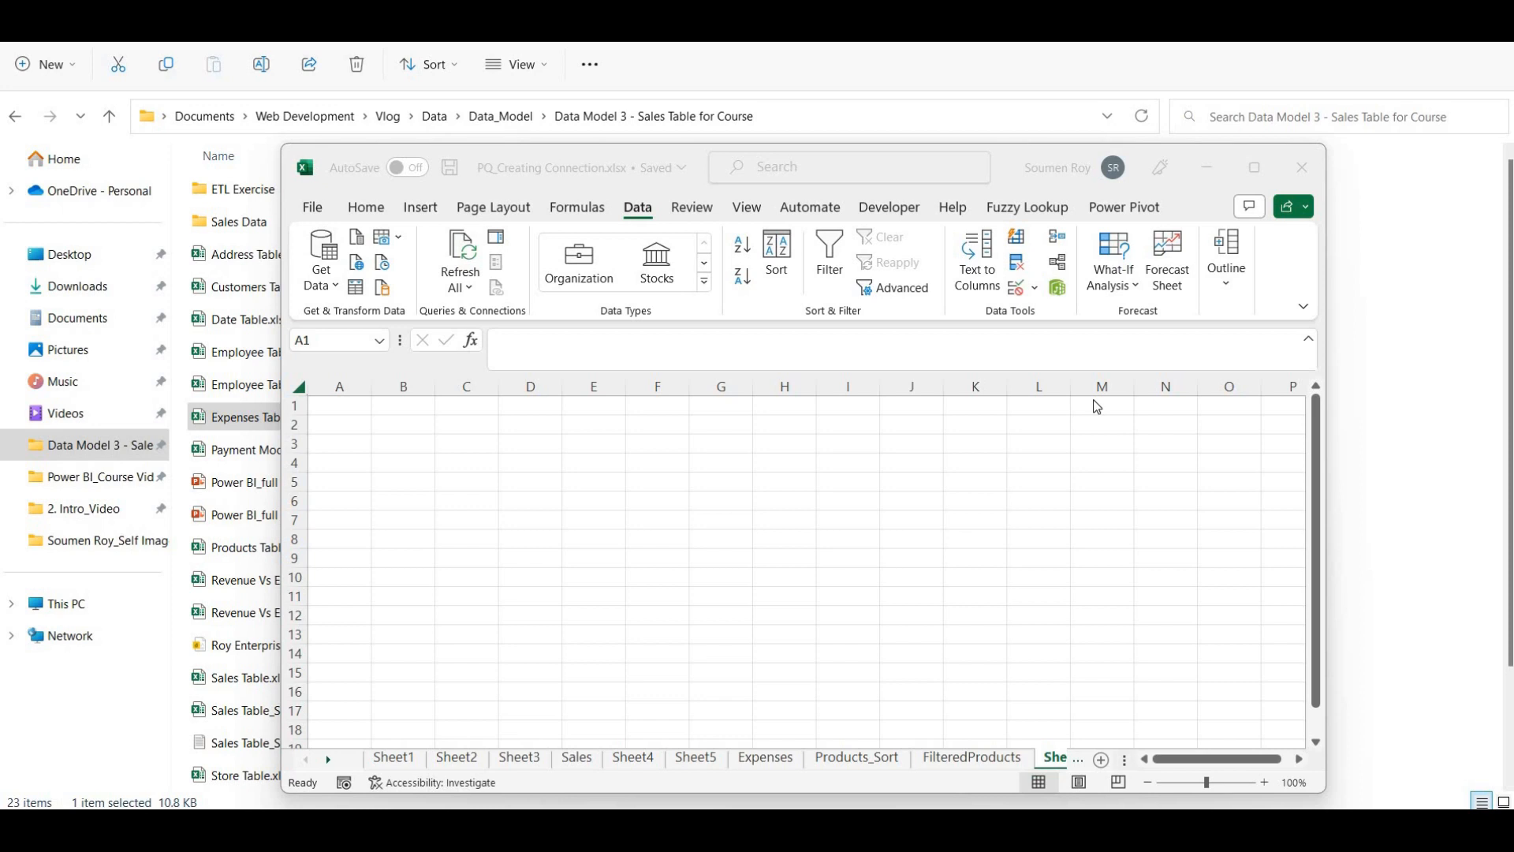
# Maximize the PQ_Creating Connection.xlsx workbook window and launch the Power Query Editor
pyautogui.click(1248, 175)
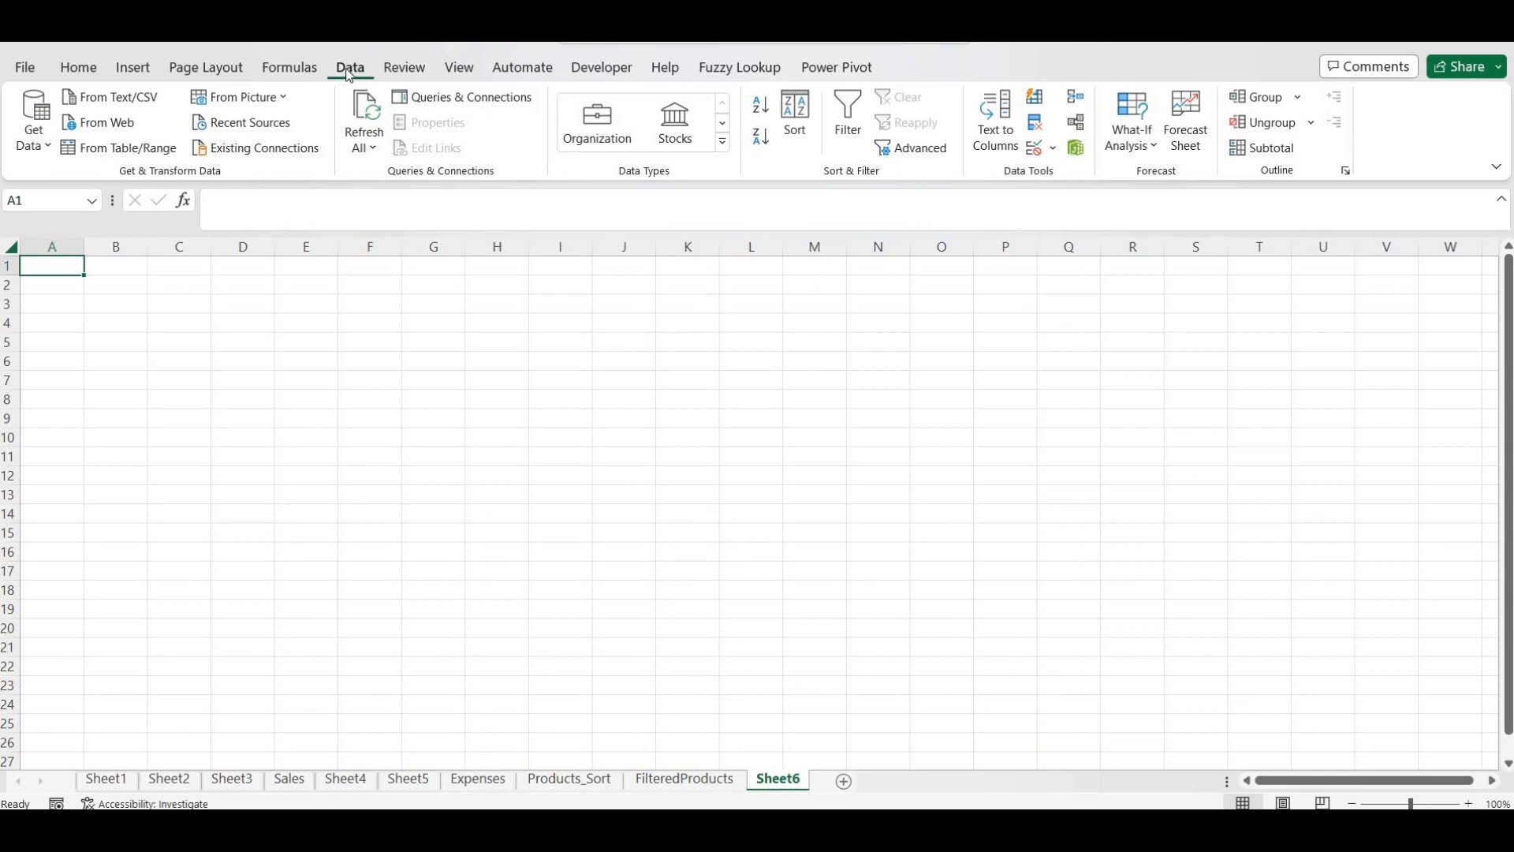
pyautogui.click(38, 145)
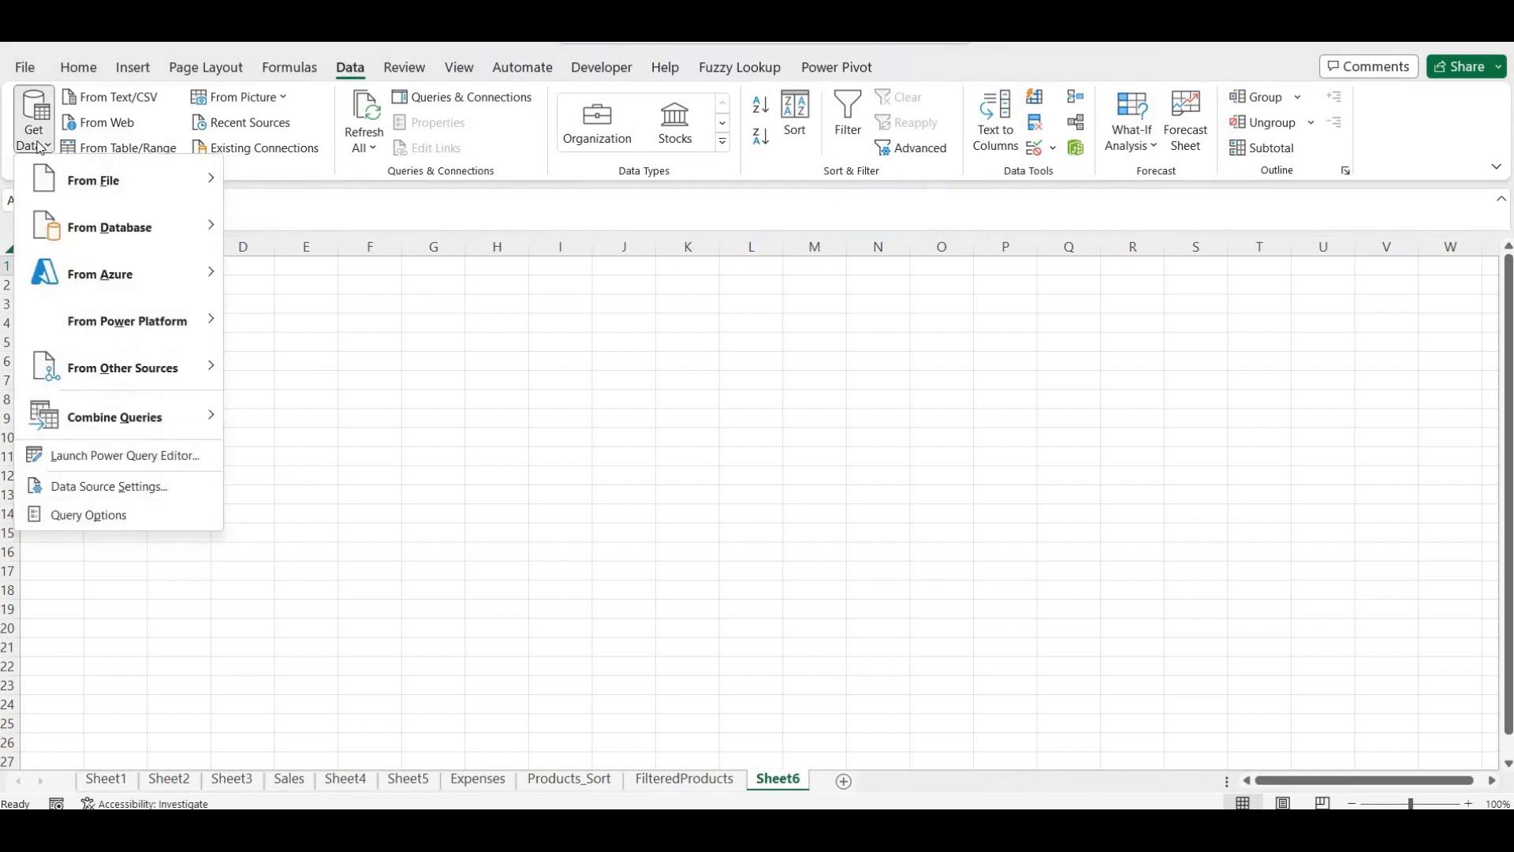
pyautogui.click(68, 458)
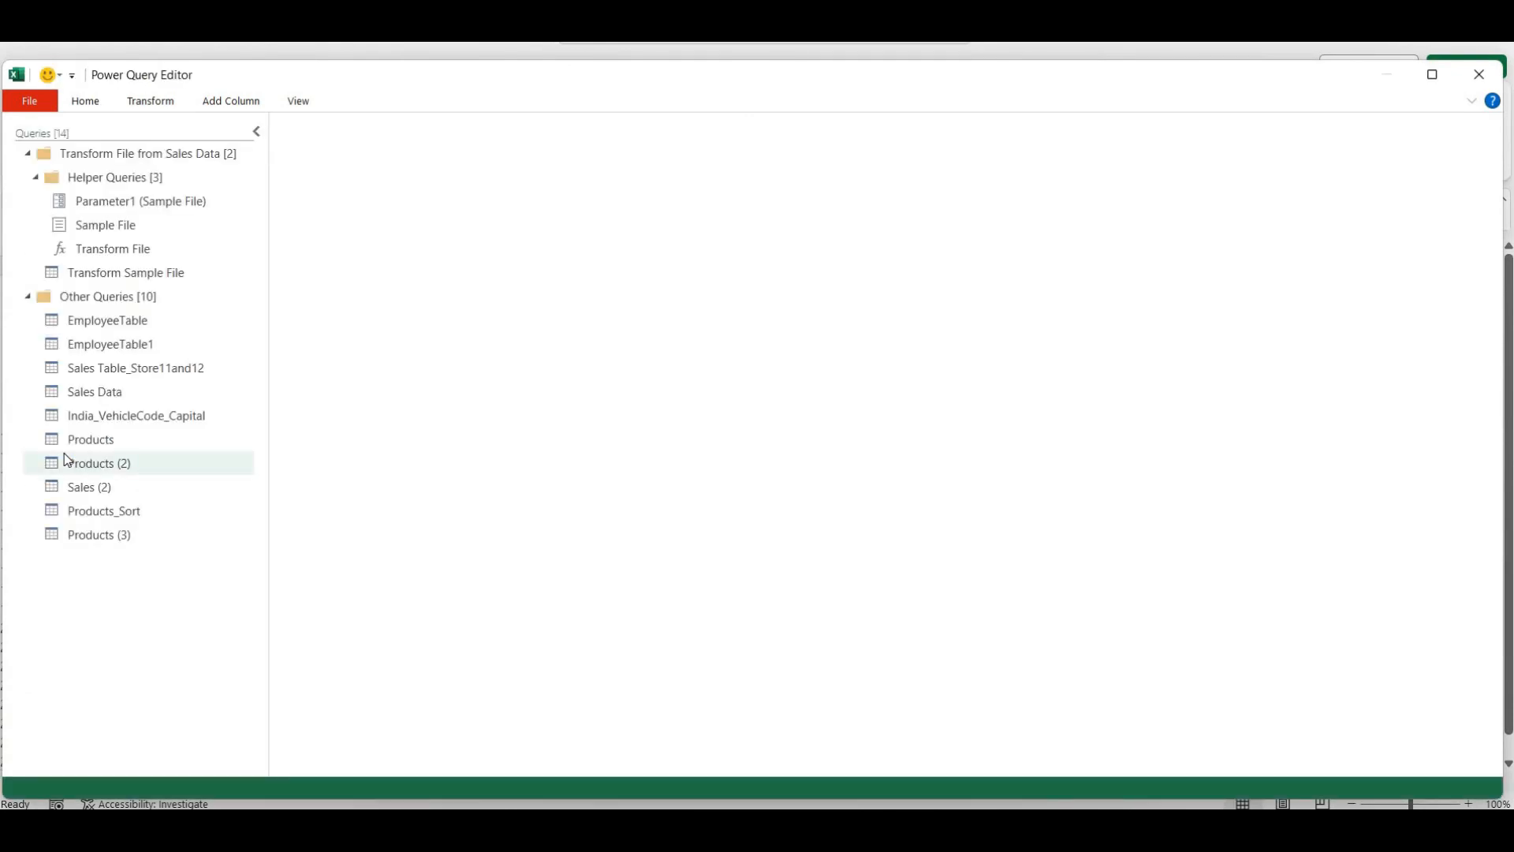
pyautogui.click(91, 104)
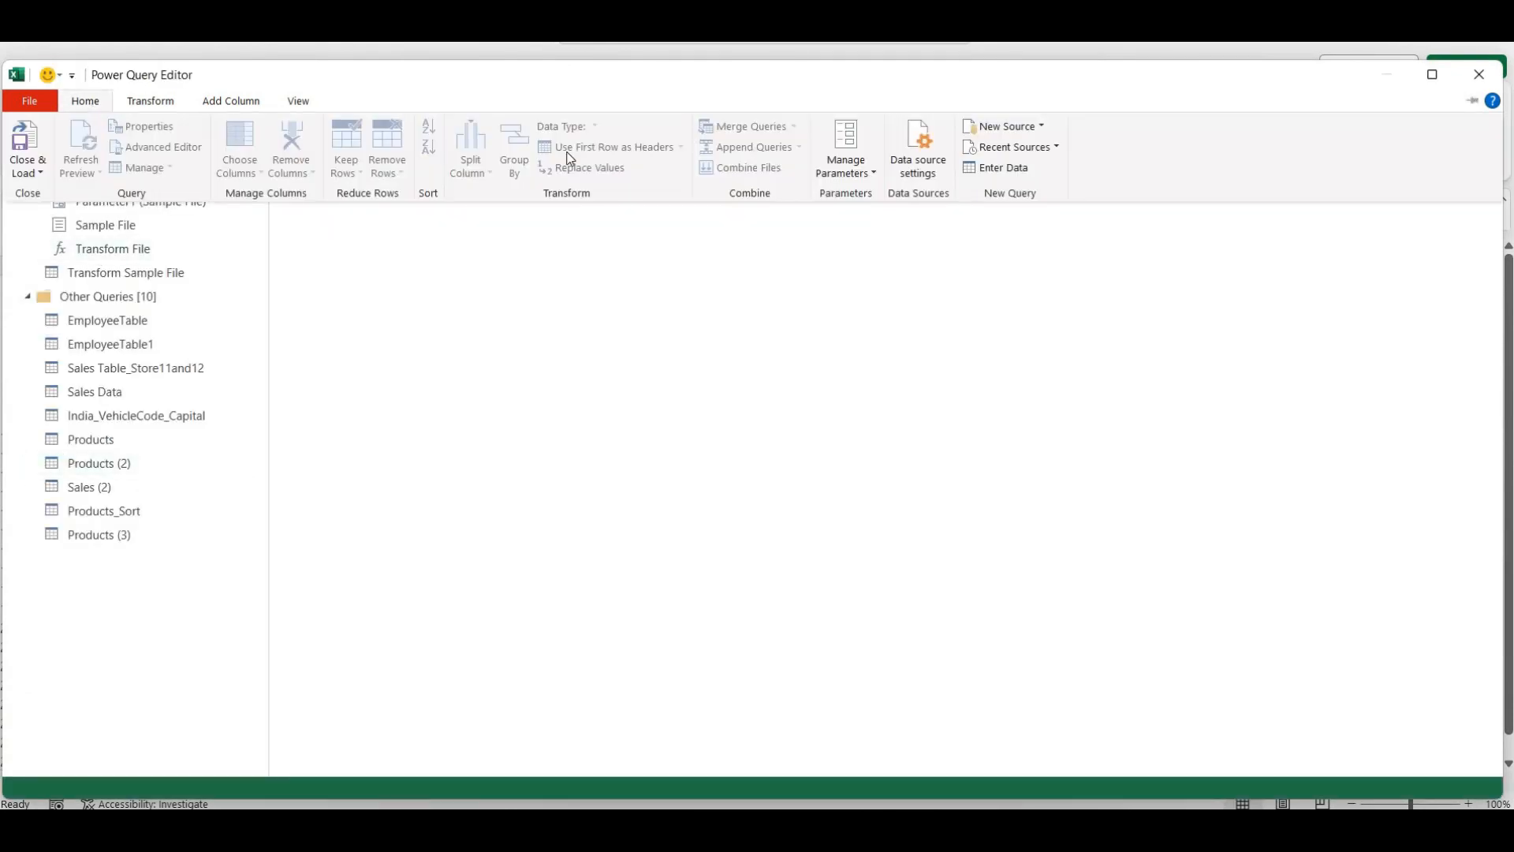
# Import Table2 from the Expenses Table.xlsx workbook as a new query
pyautogui.click(1039, 129)
pyautogui.moveTo(1049, 151)
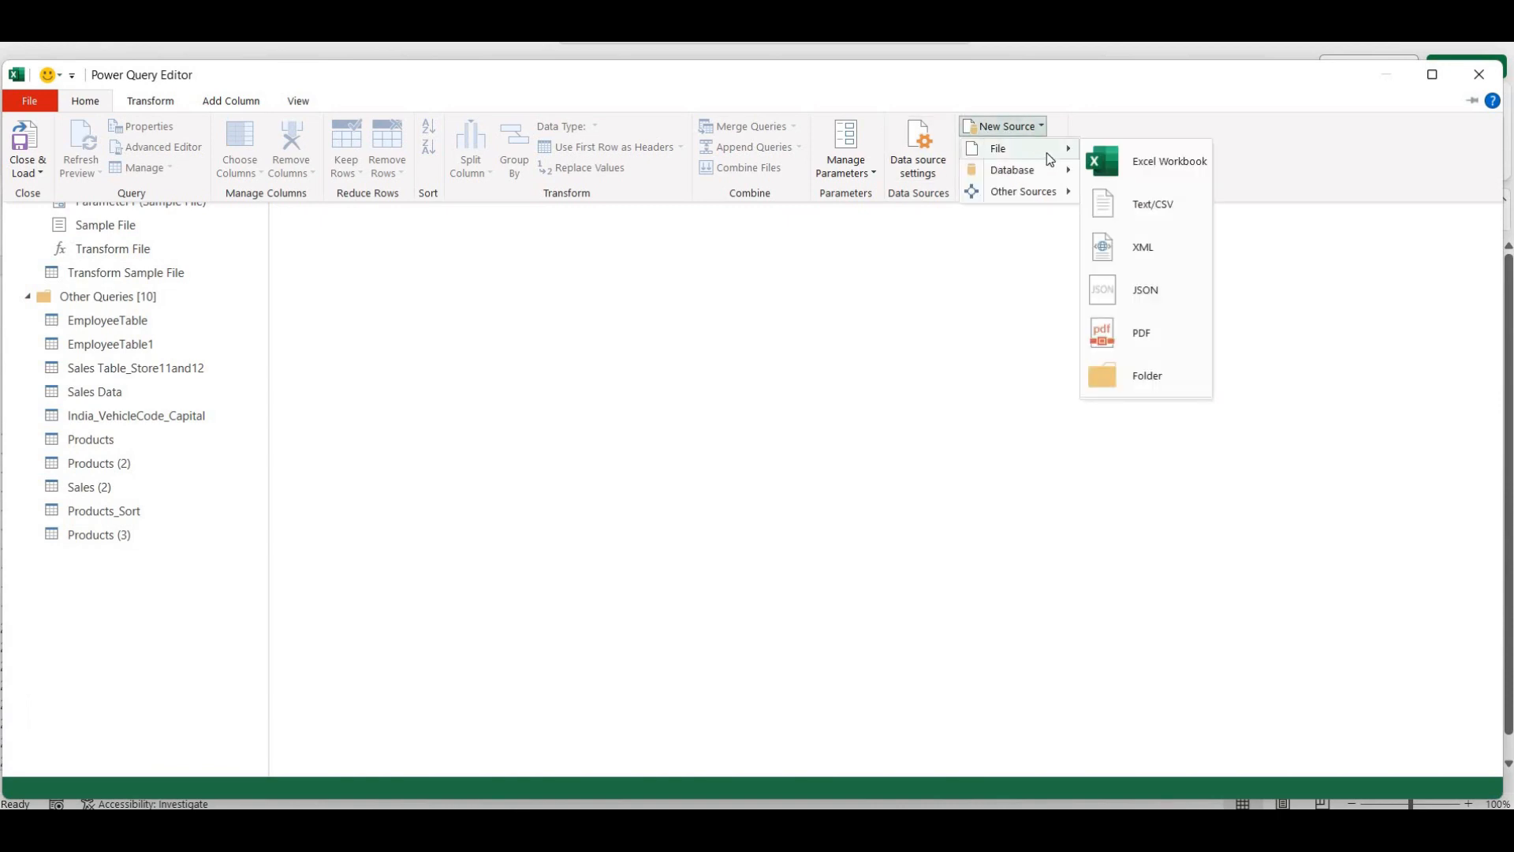
pyautogui.click(1153, 163)
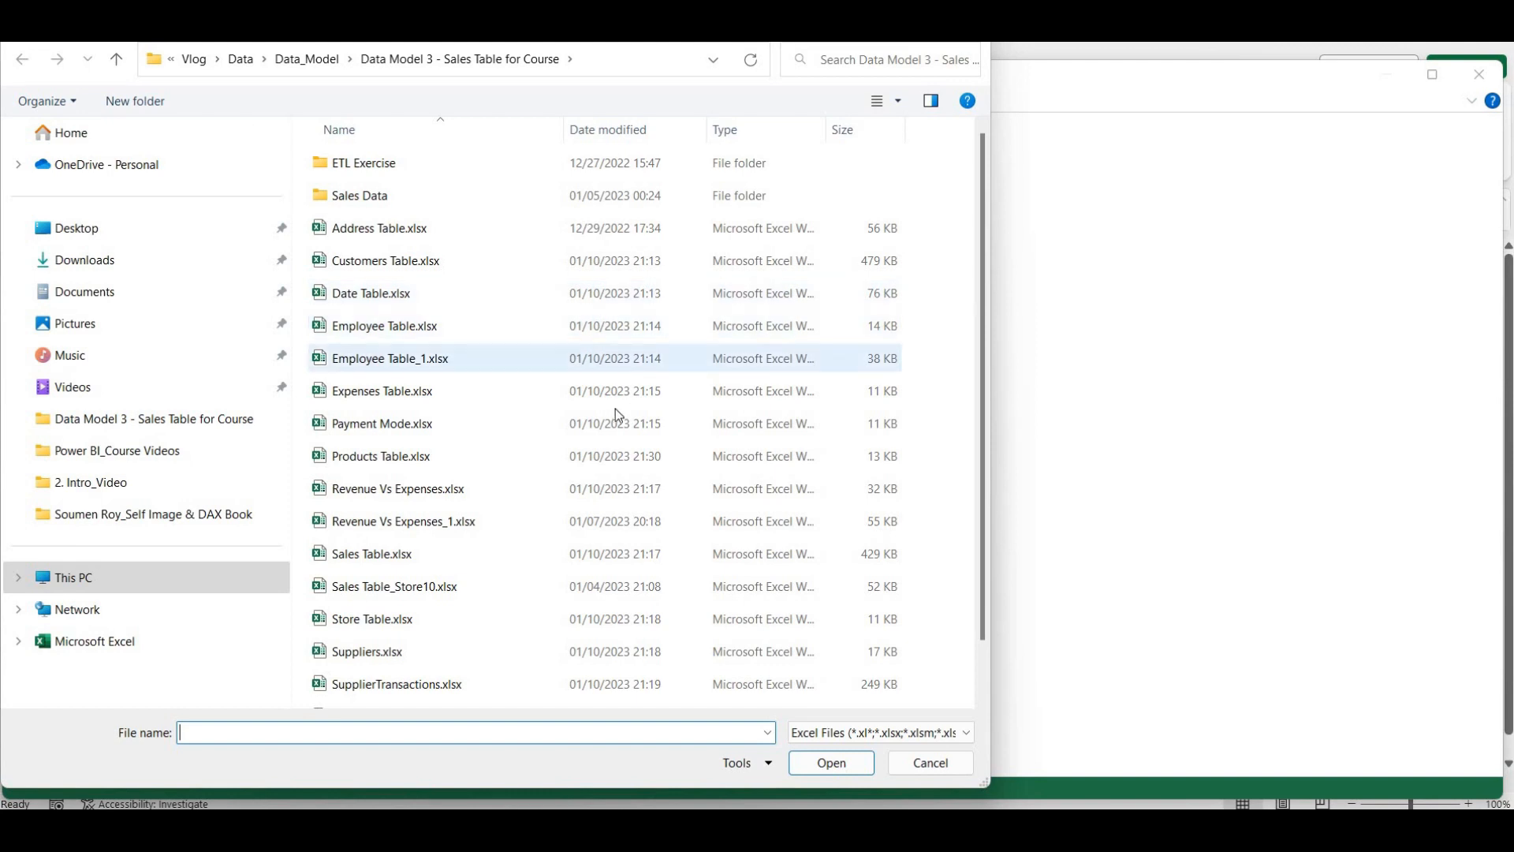
pyautogui.click(572, 394)
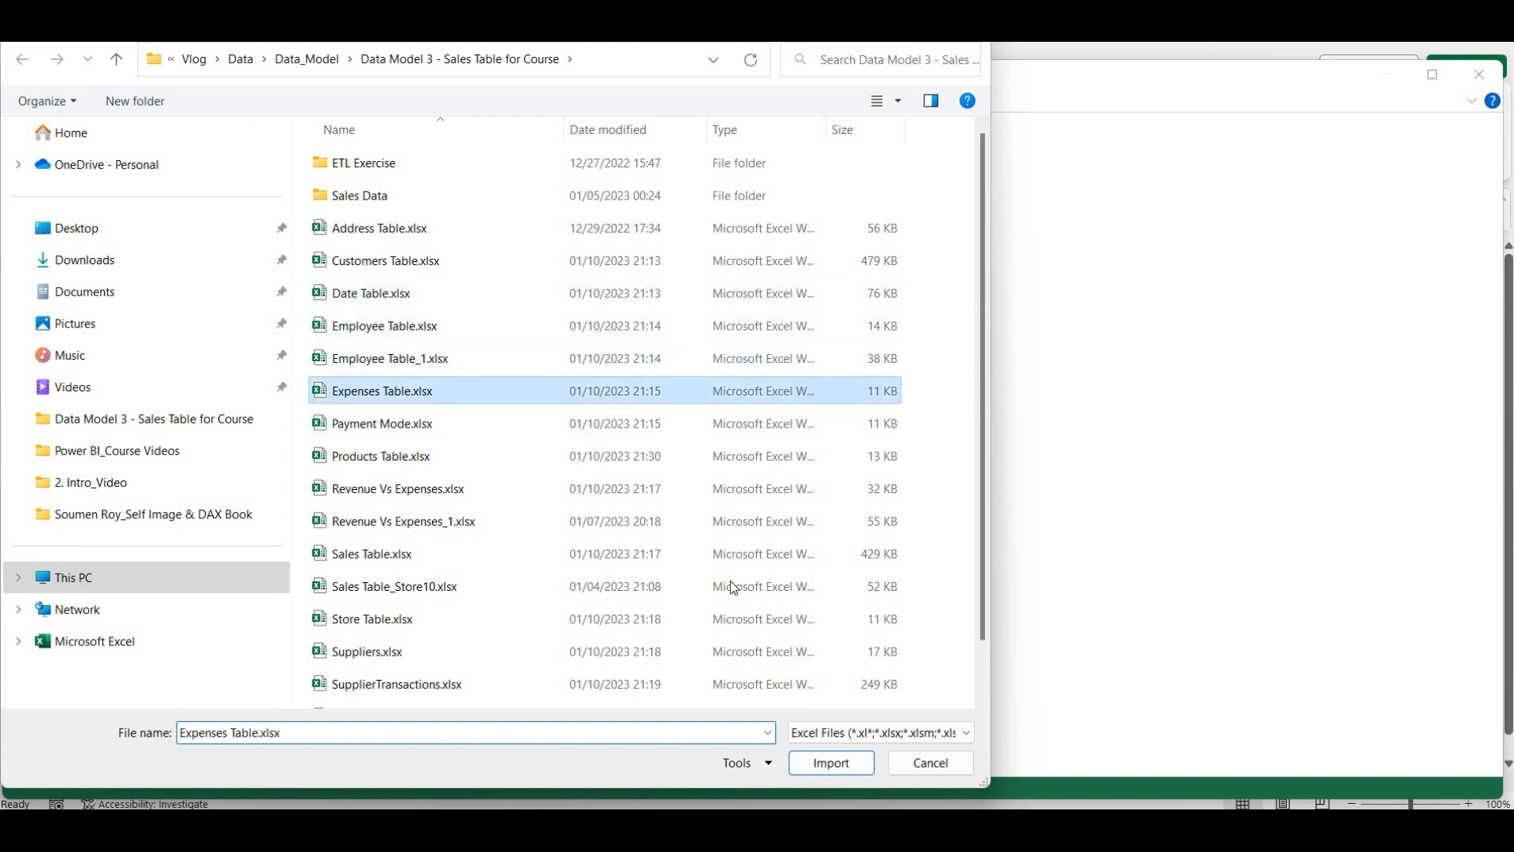
pyautogui.click(825, 771)
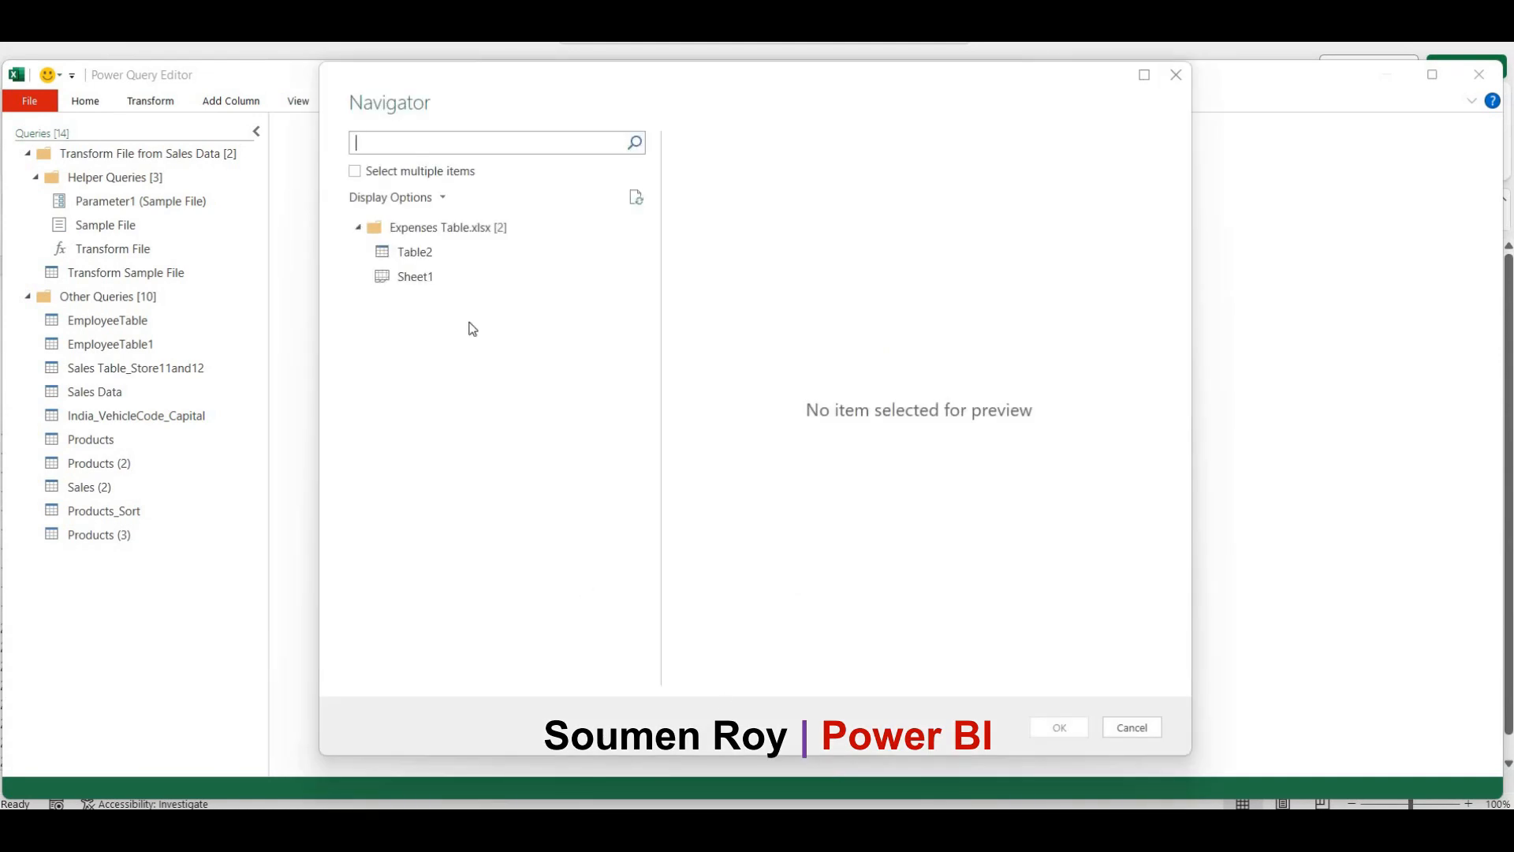
pyautogui.click(402, 278)
pyautogui.click(396, 253)
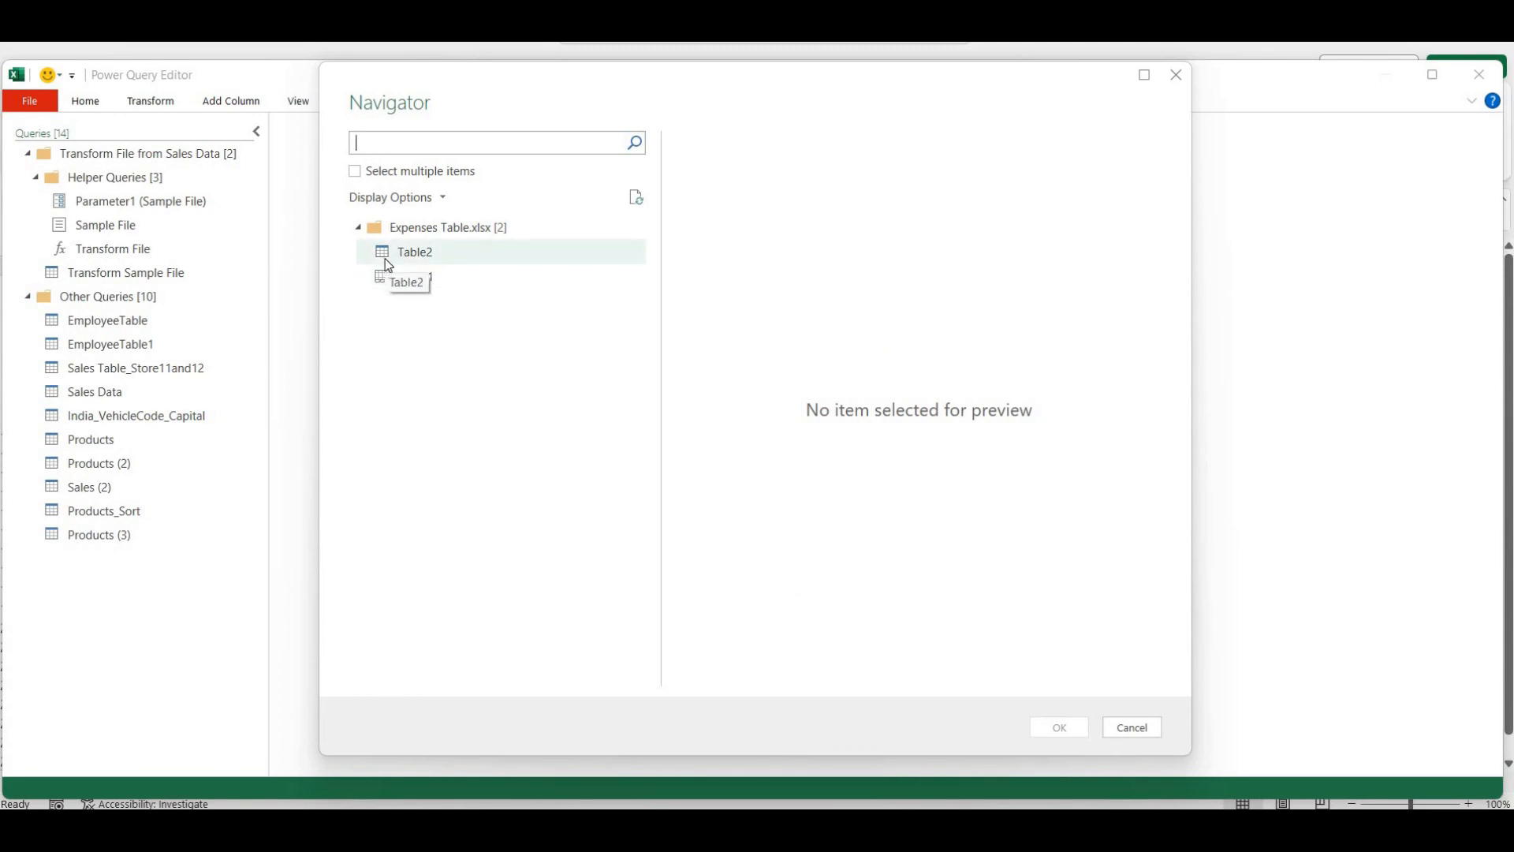
pyautogui.click(386, 261)
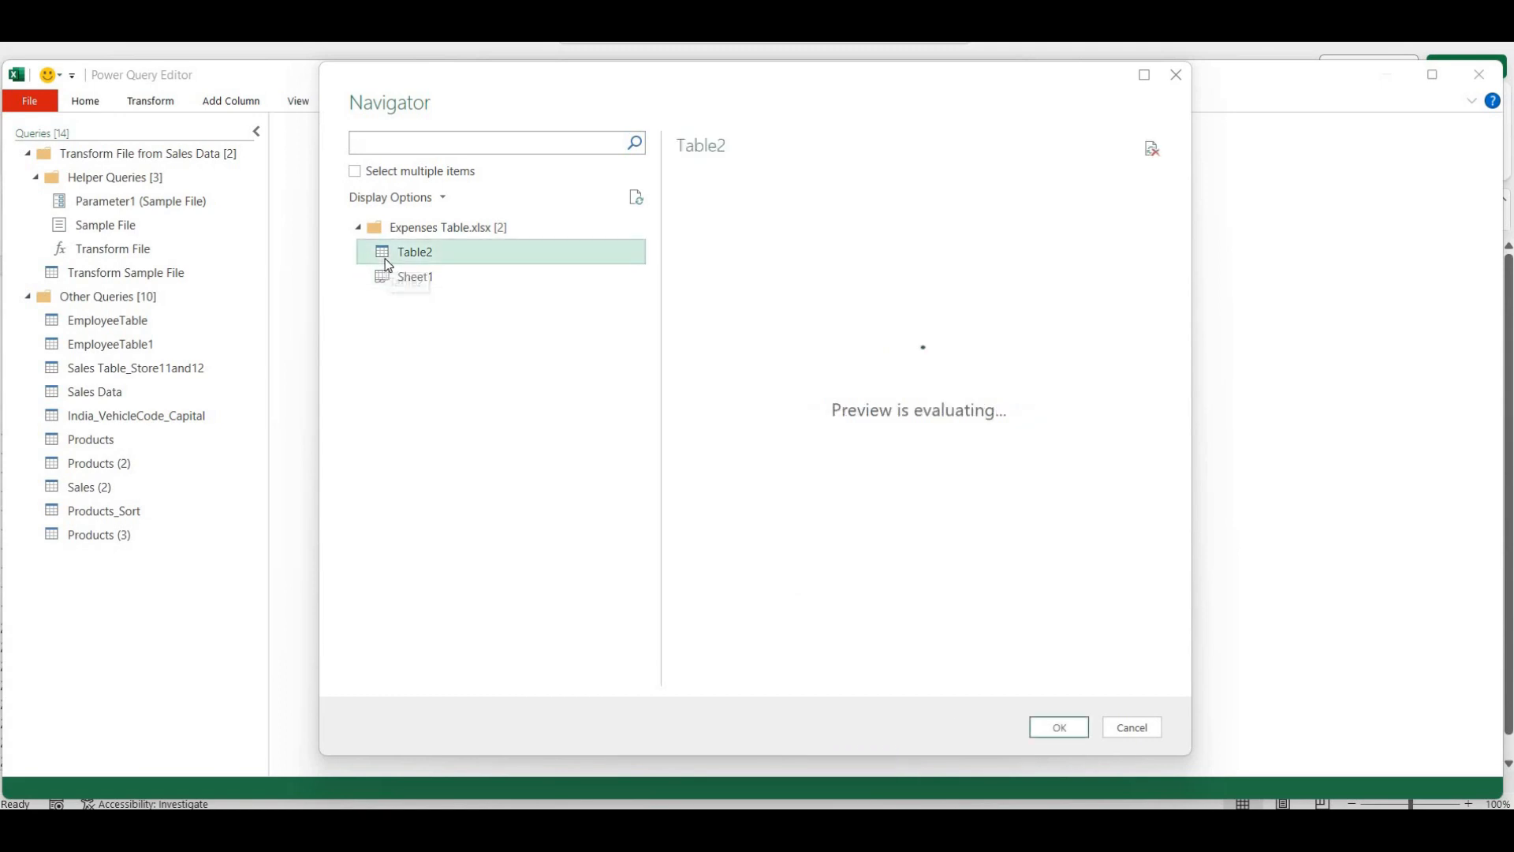
pyautogui.click(1059, 727)
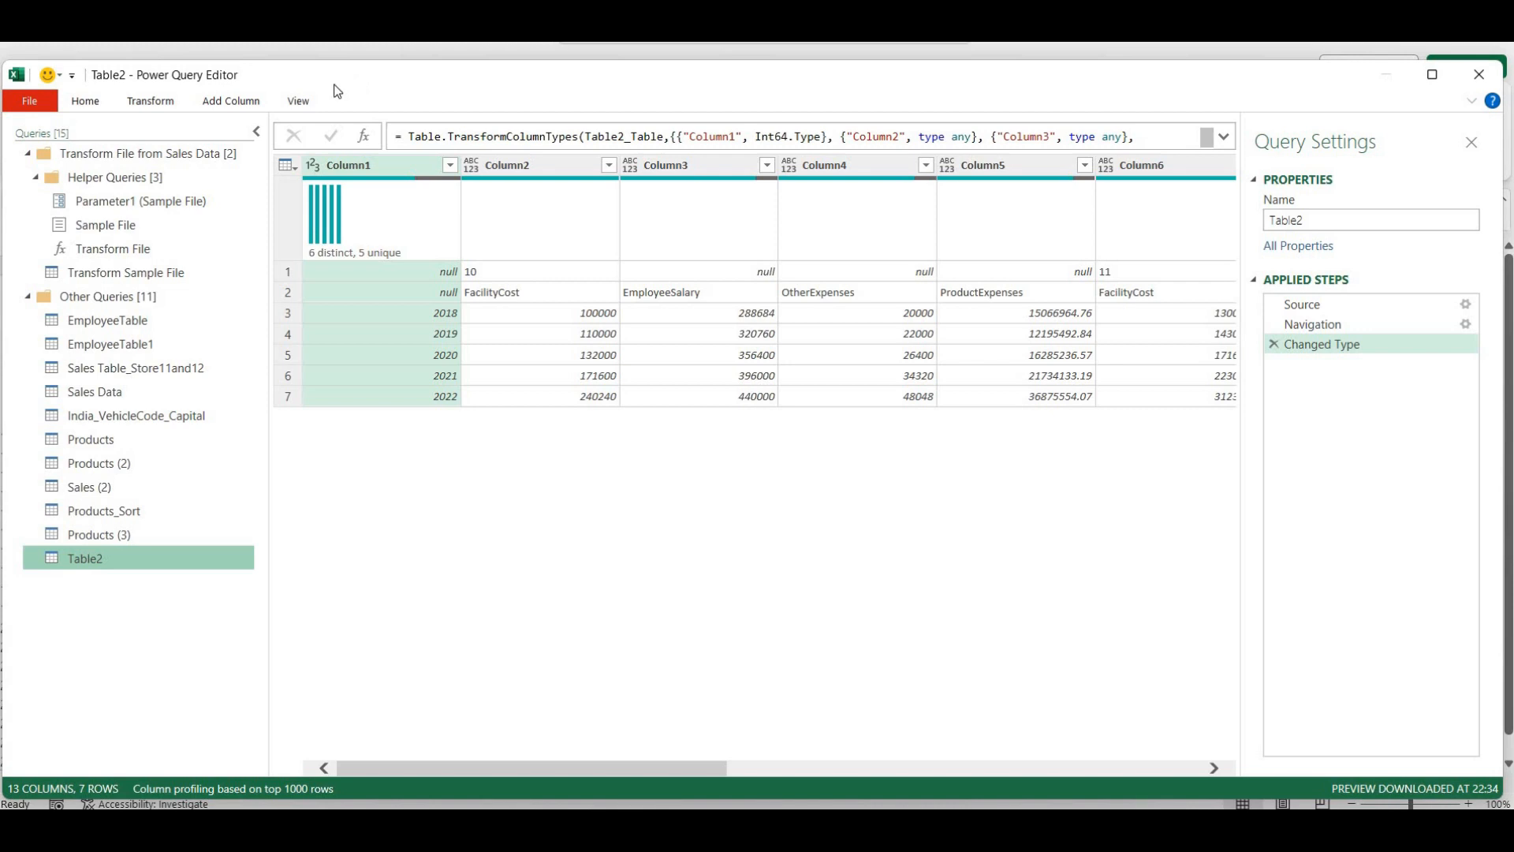
# Transpose the Table2 query so its rows become columns
pyautogui.click(148, 102)
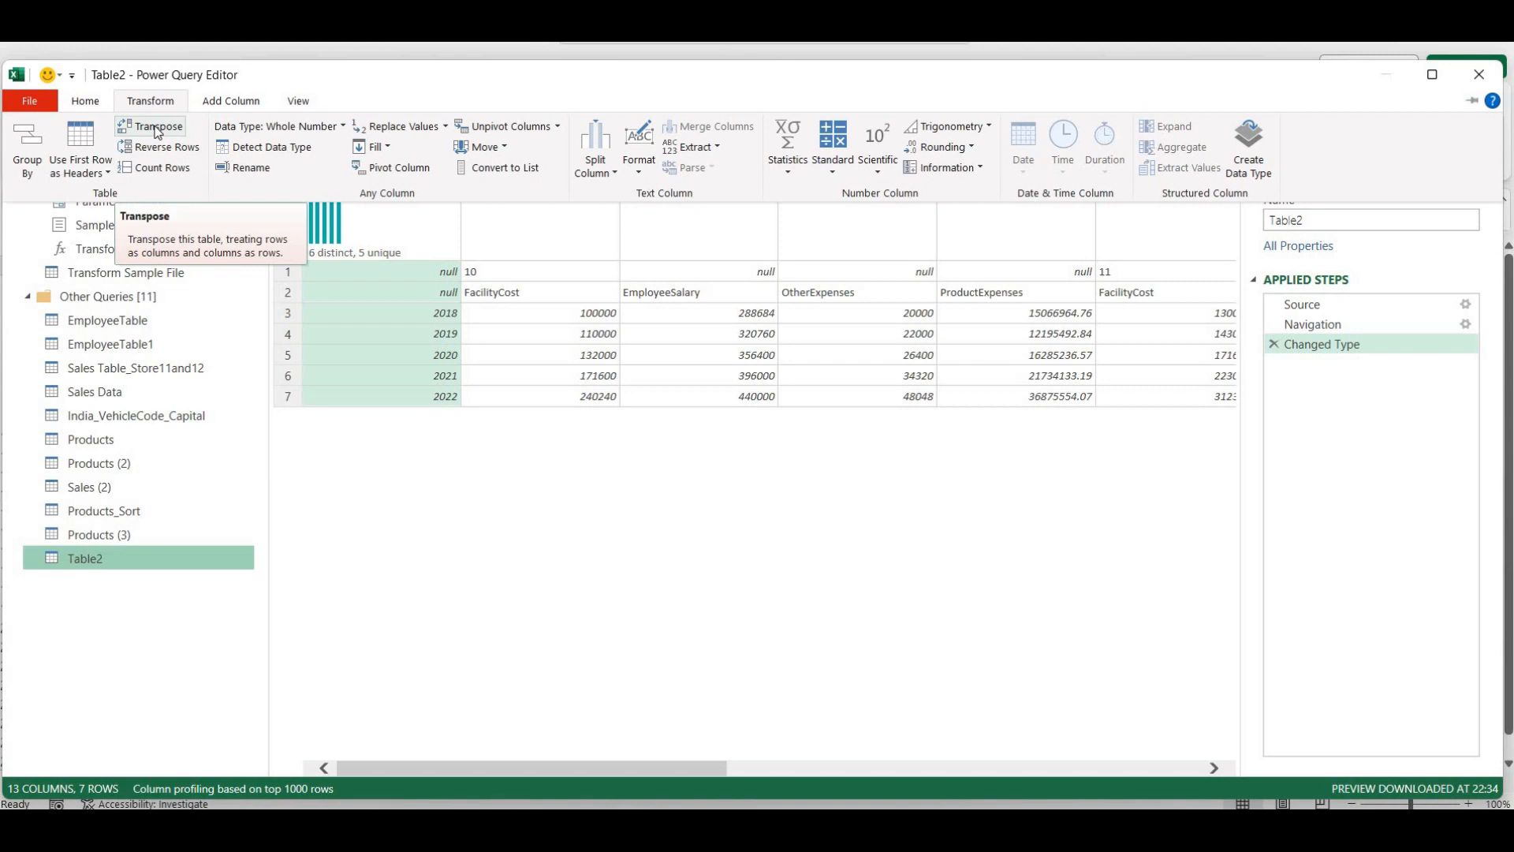
pyautogui.click(341, 95)
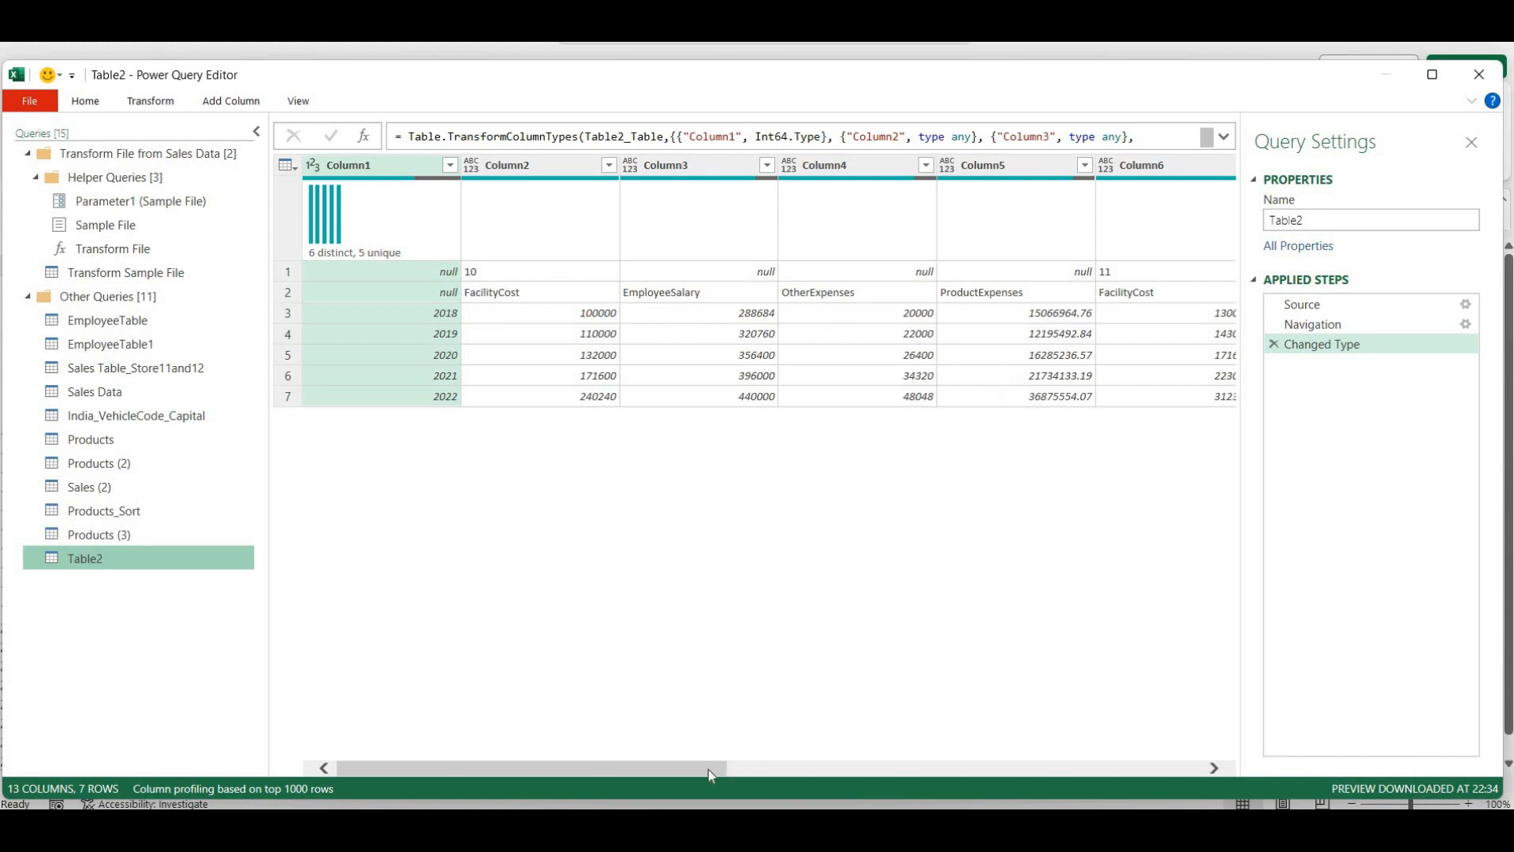
pyautogui.moveTo(708, 768); pyautogui.dragTo(868, 773)
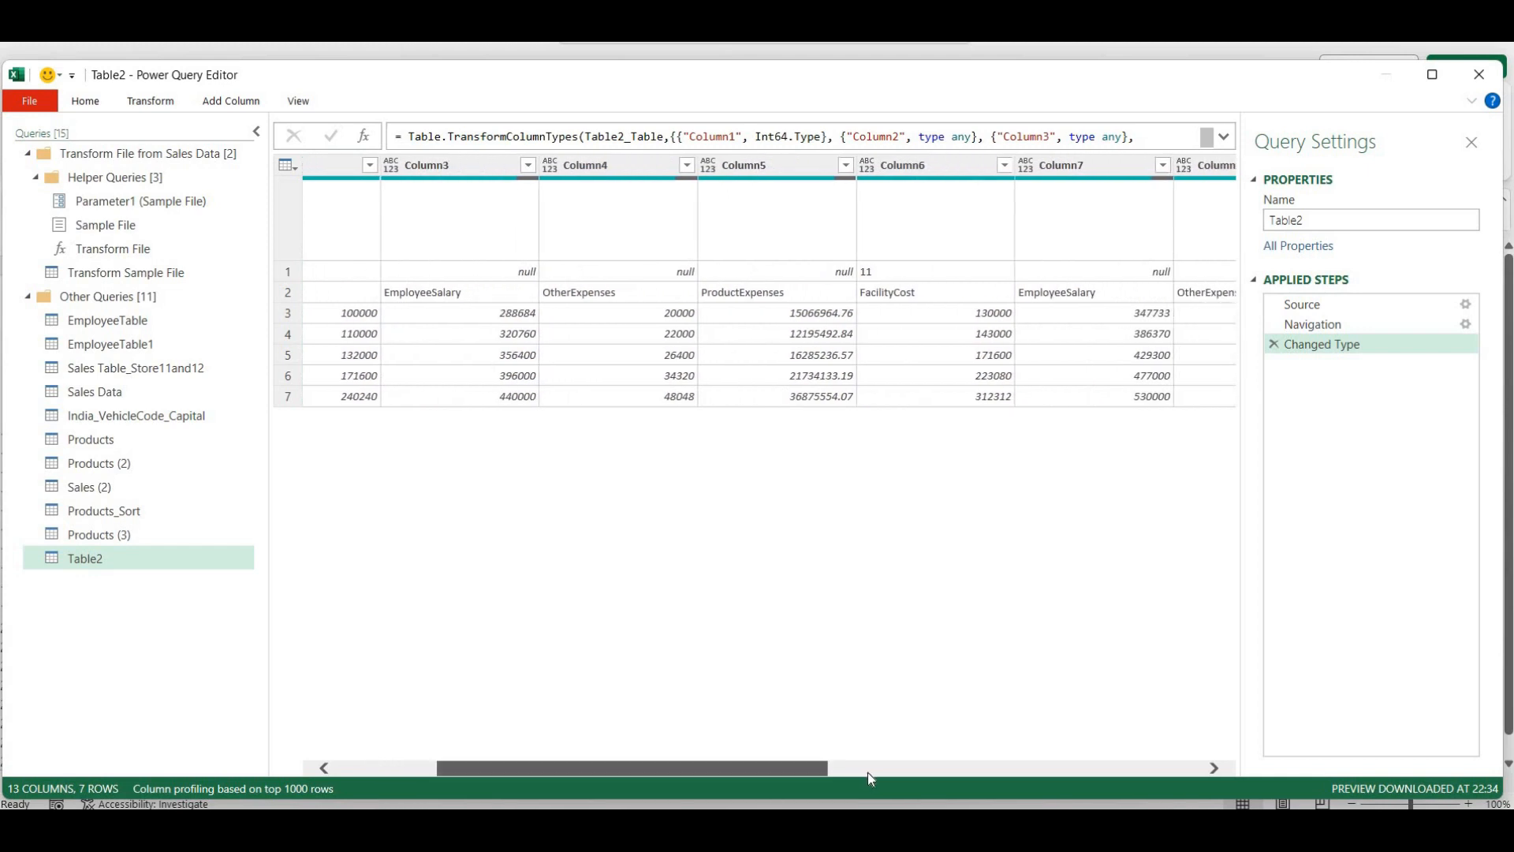
pyautogui.moveTo(980, 787); pyautogui.dragTo(1193, 766)
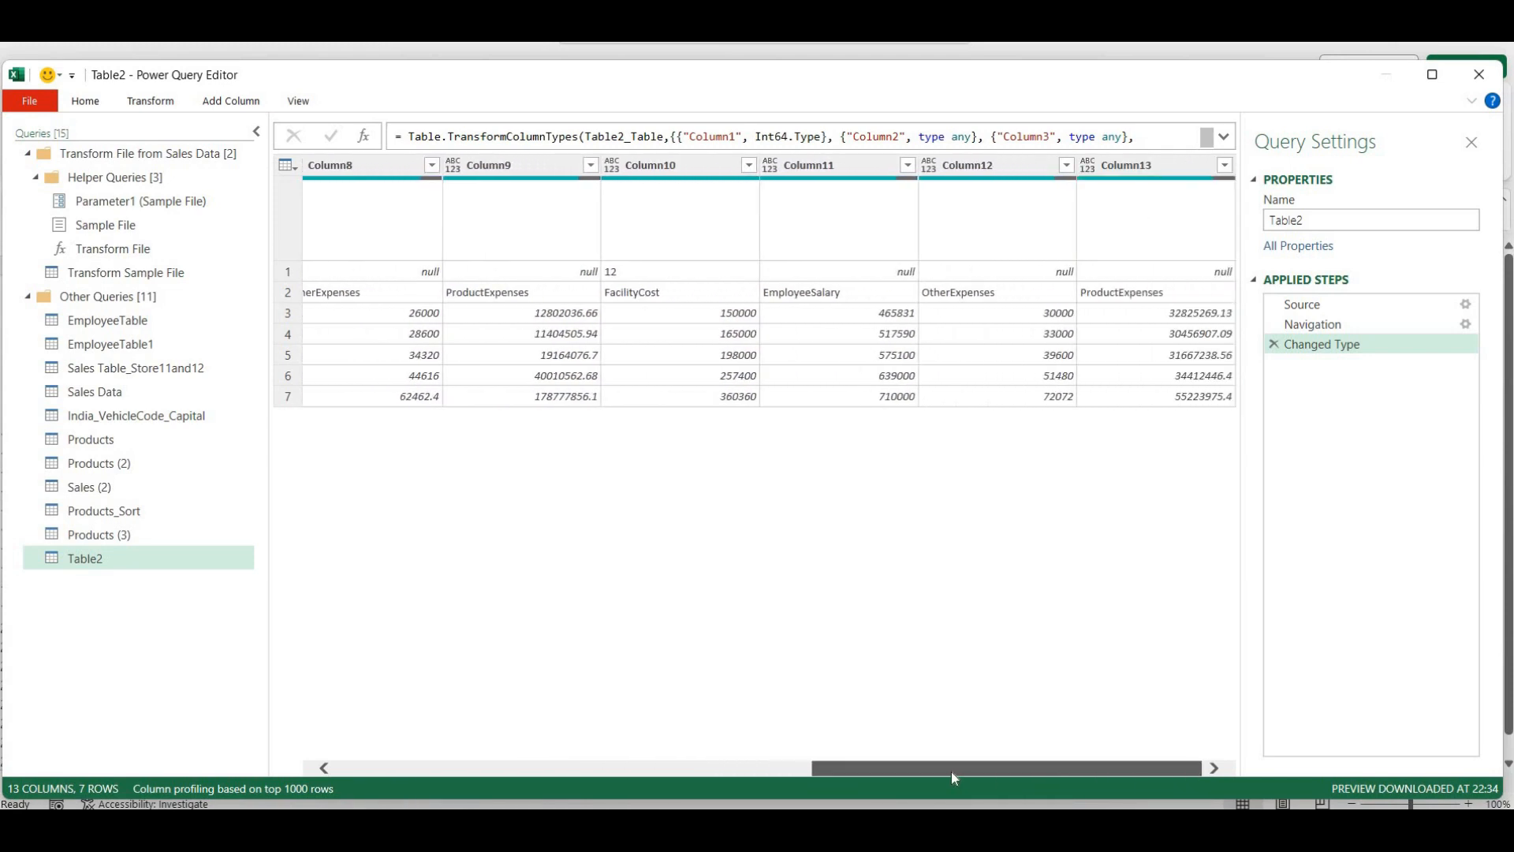
pyautogui.moveTo(951, 771); pyautogui.dragTo(650, 782)
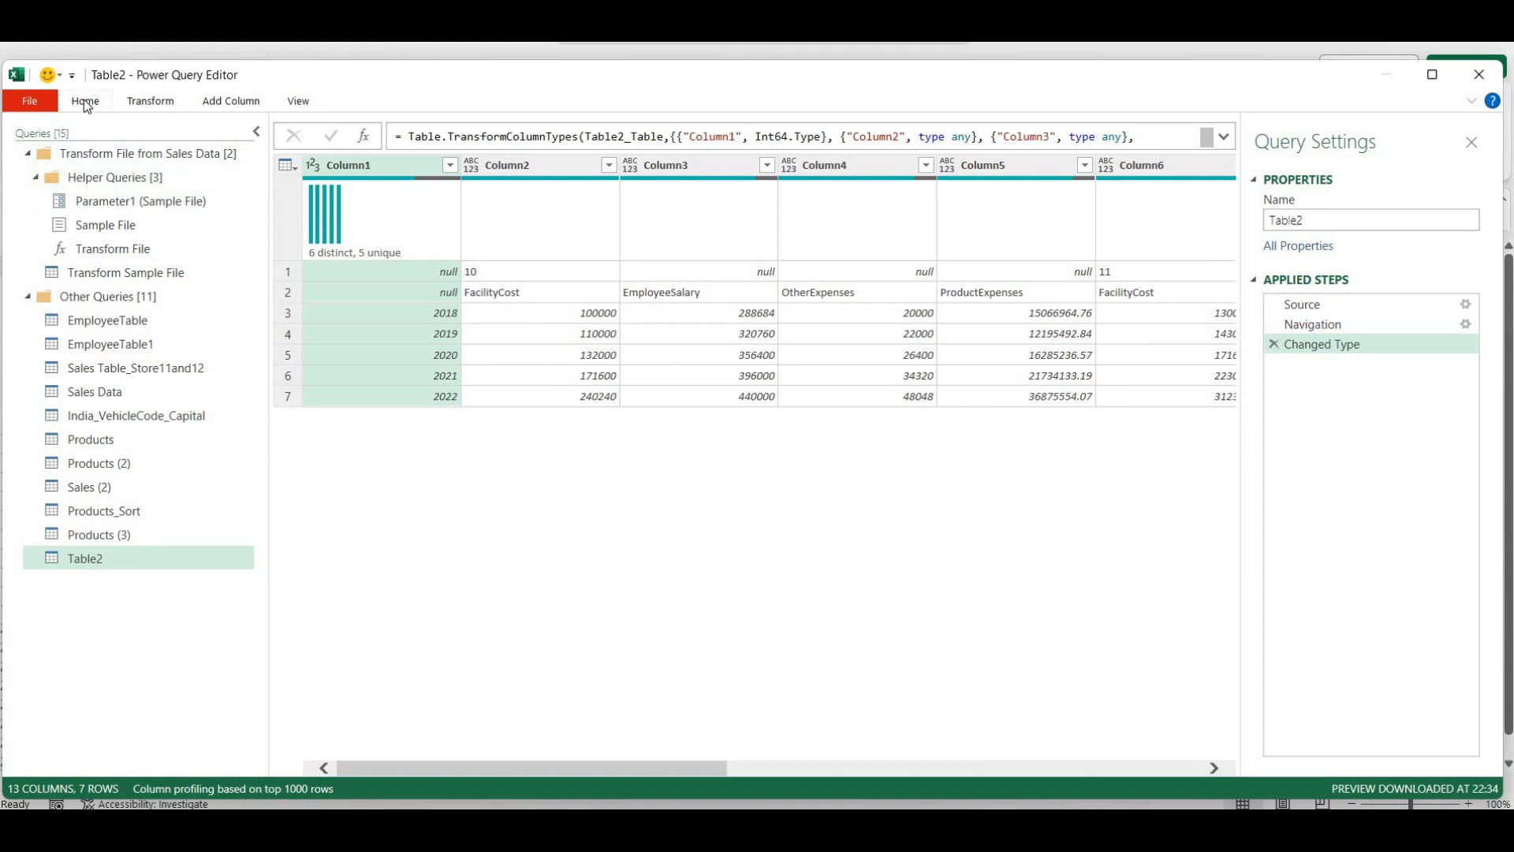
pyautogui.click(152, 102)
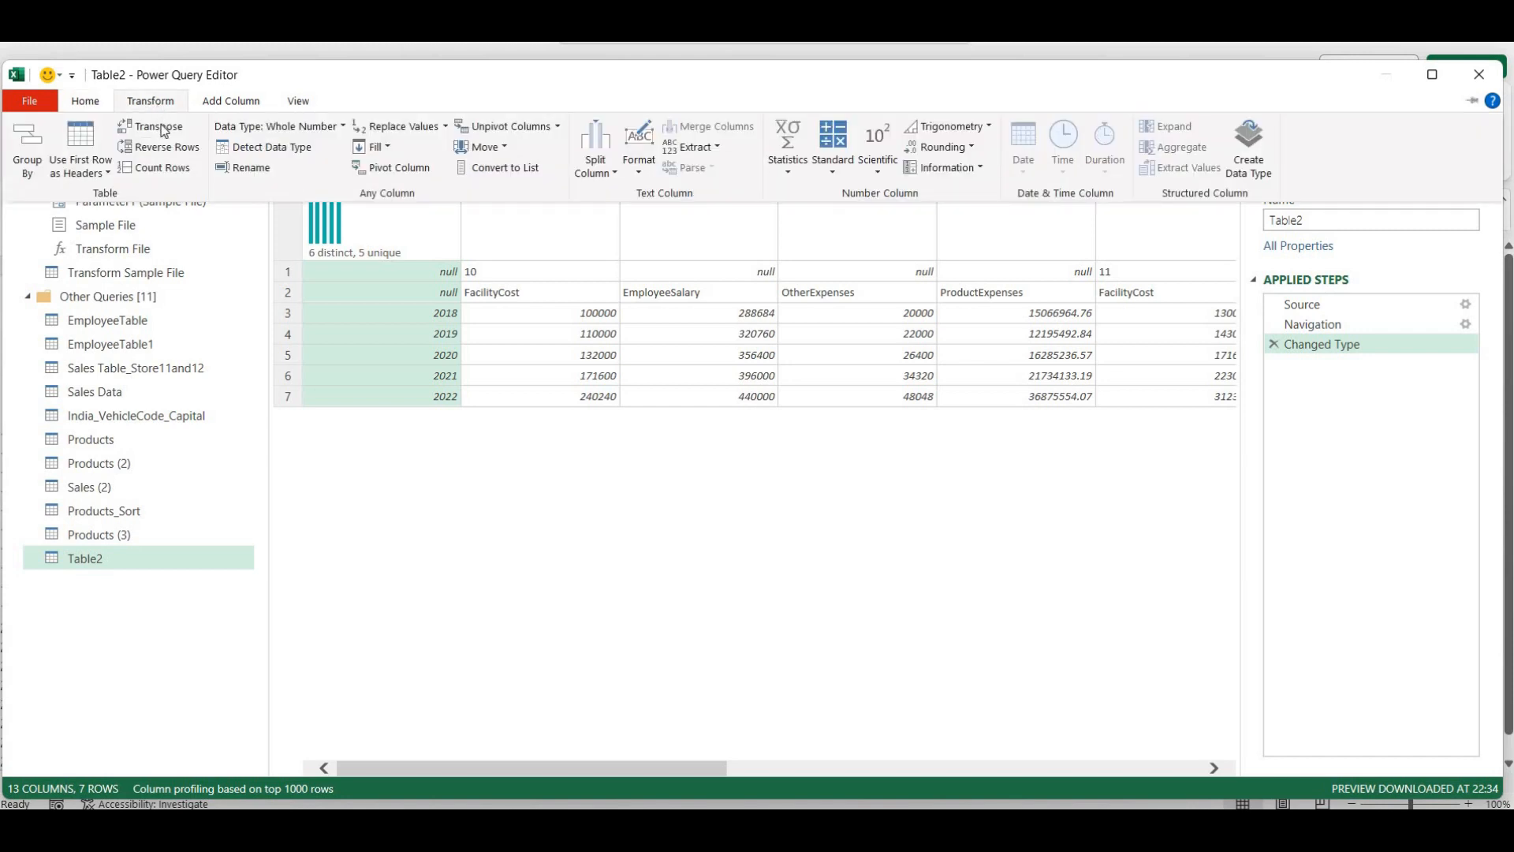
pyautogui.click(158, 127)
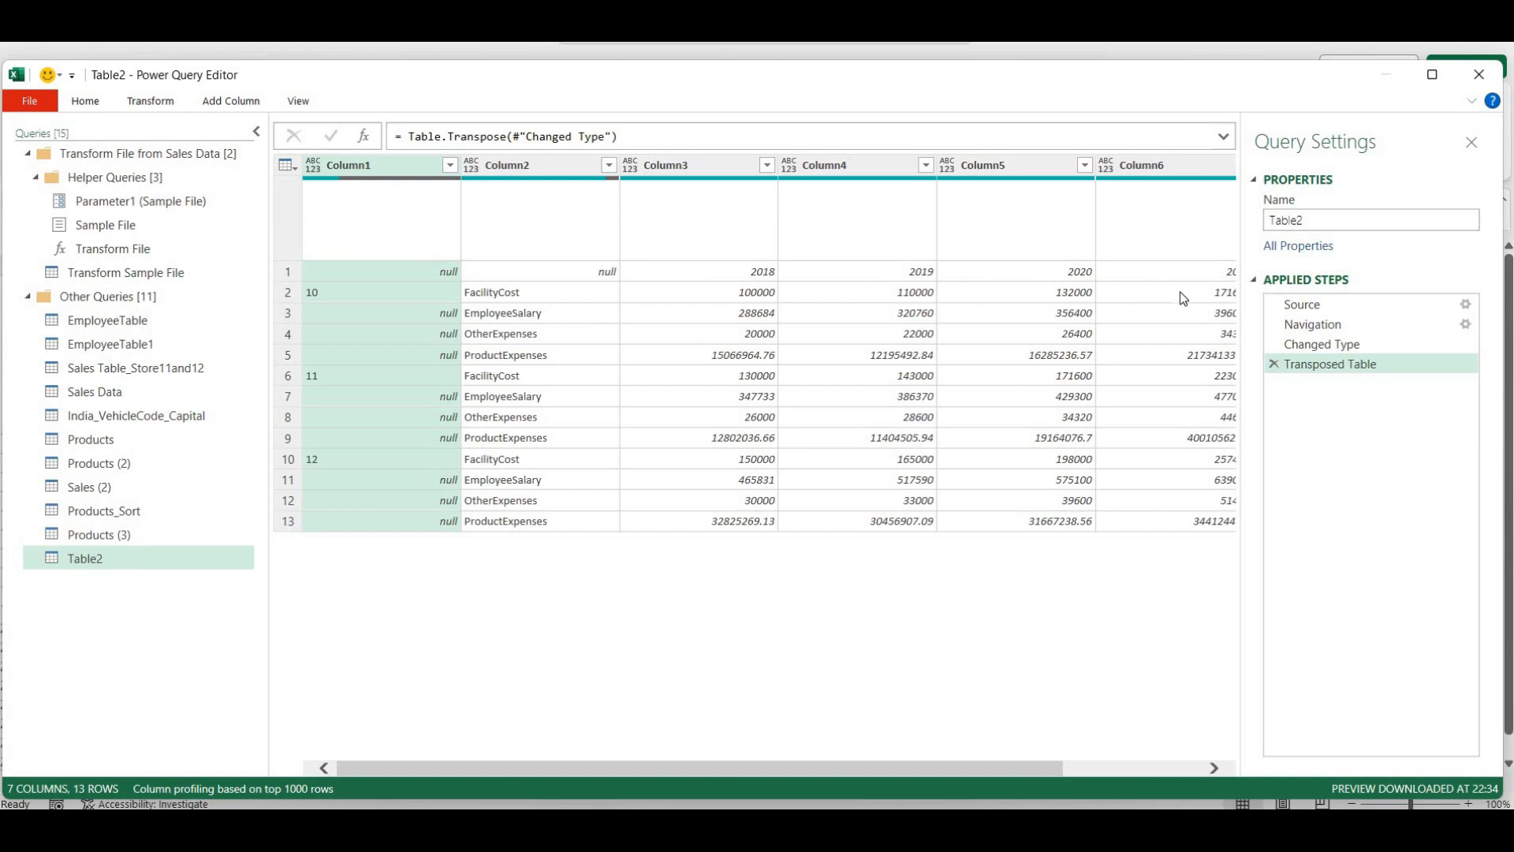
# Promote the first row of the transposed table to column headers
pyautogui.moveTo(1068, 765); pyautogui.dragTo(1193, 767)
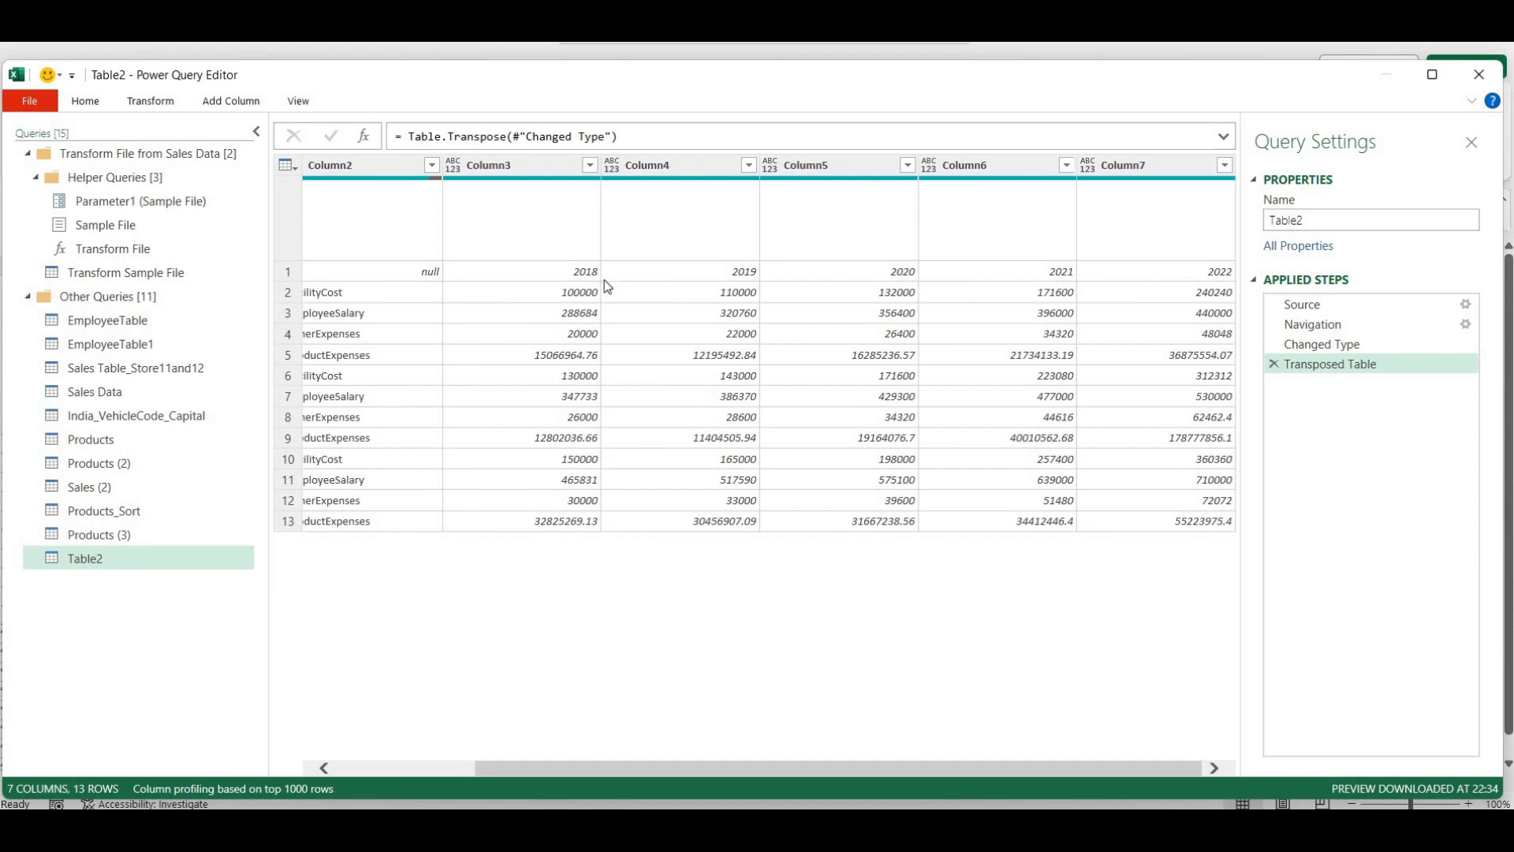
pyautogui.click(150, 103)
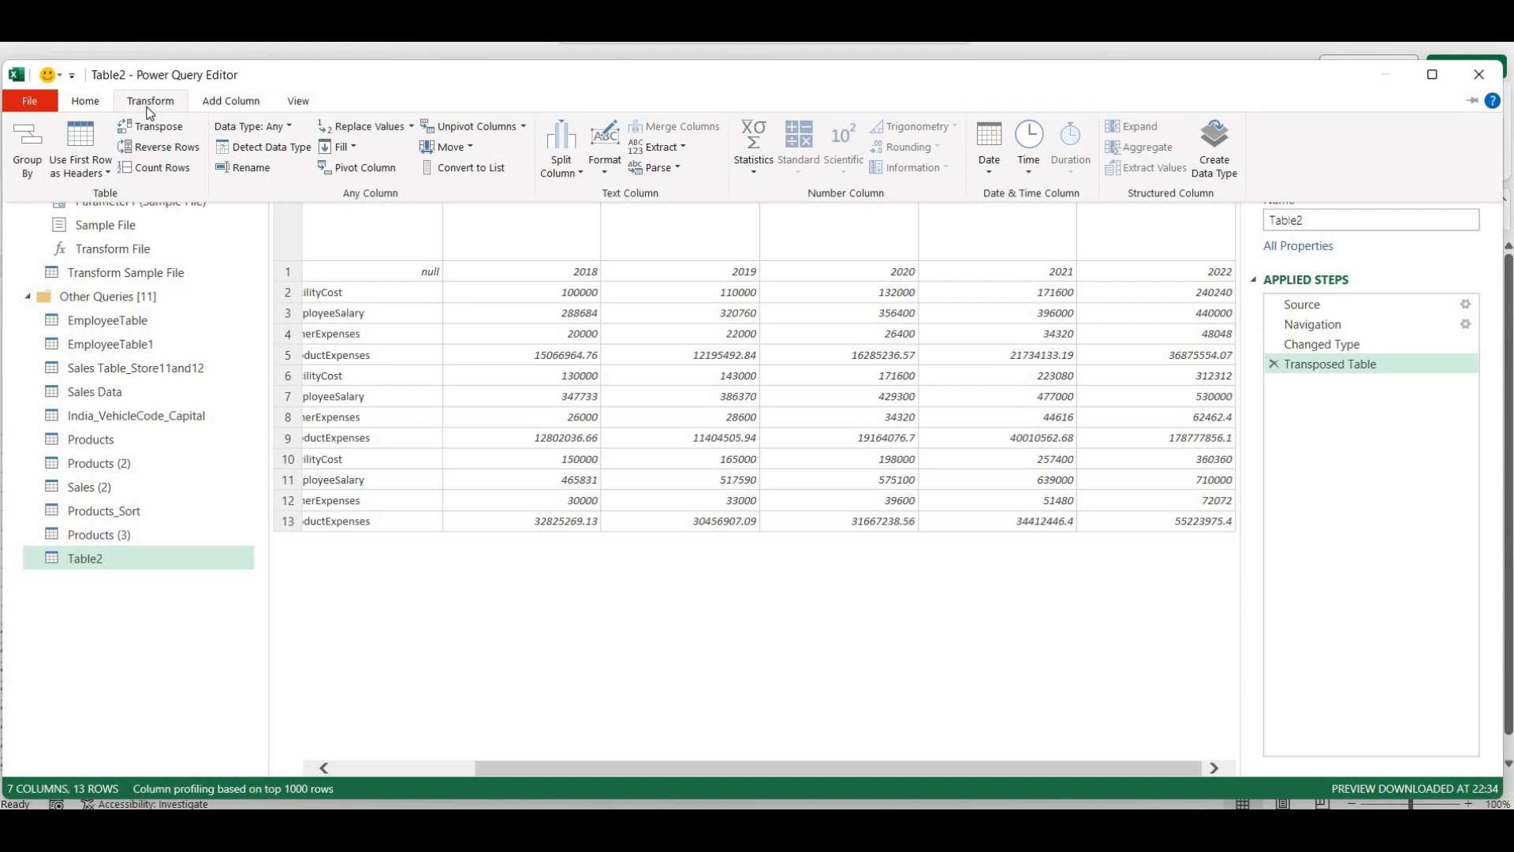
pyautogui.click(76, 140)
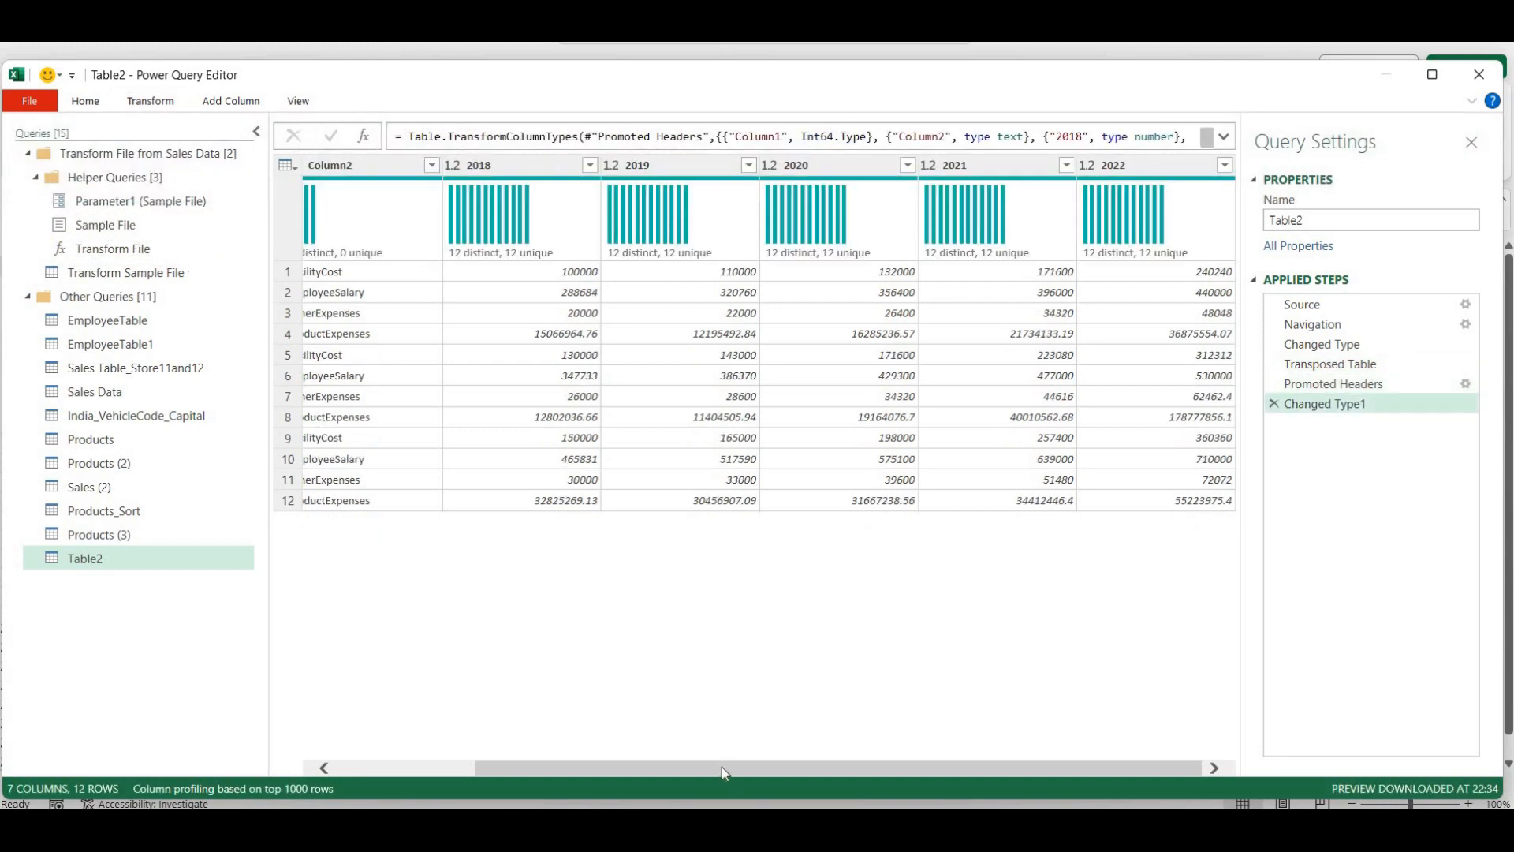
pyautogui.moveTo(721, 766); pyautogui.dragTo(517, 779)
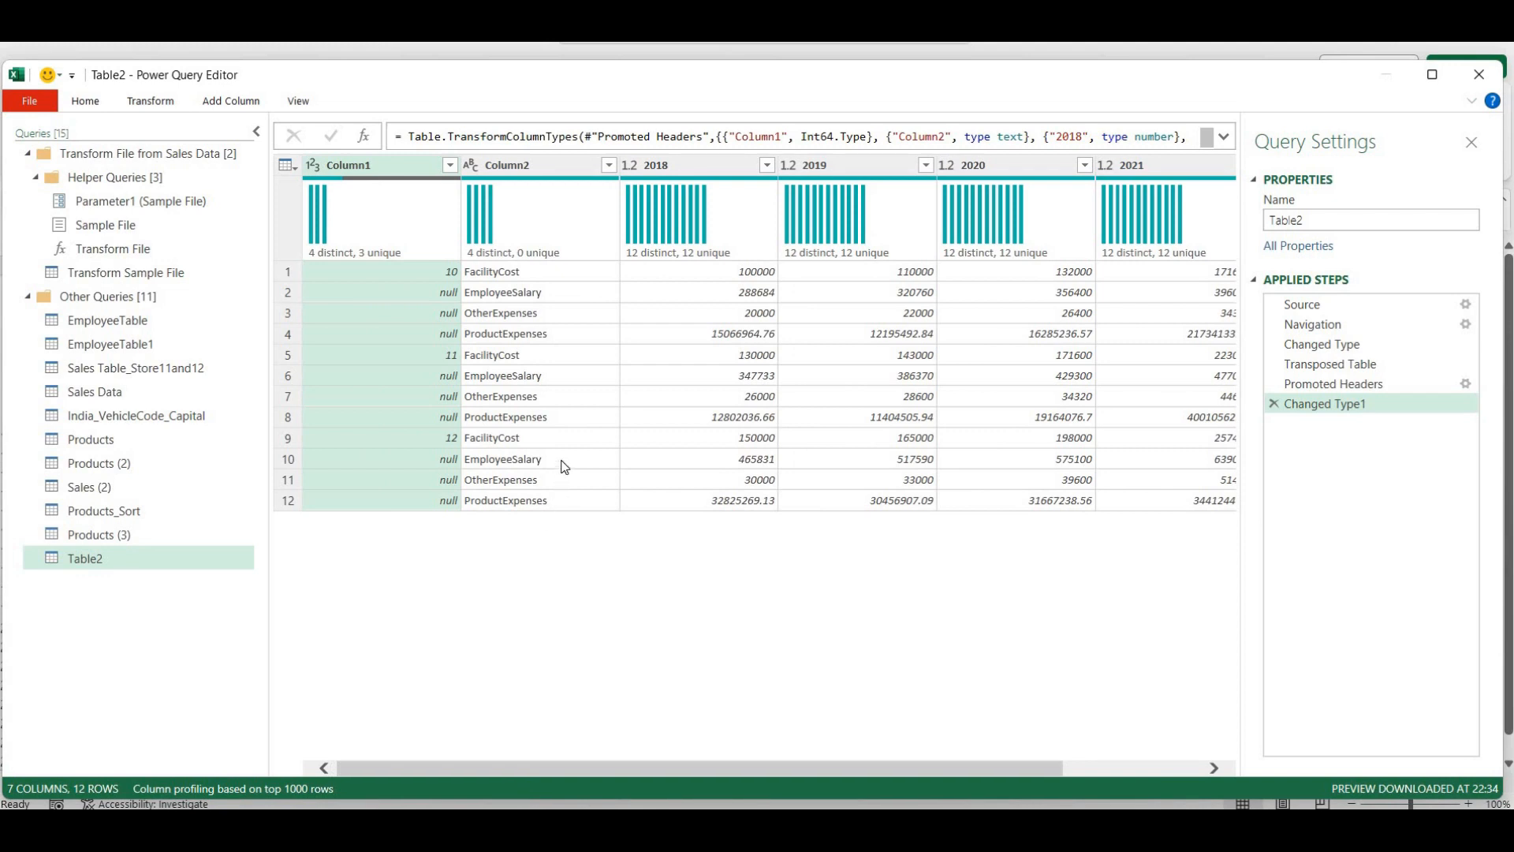
# Rename Column1 to StoreID and Column2 to ExpenseDescription
pyautogui.doubleClick(381, 164)
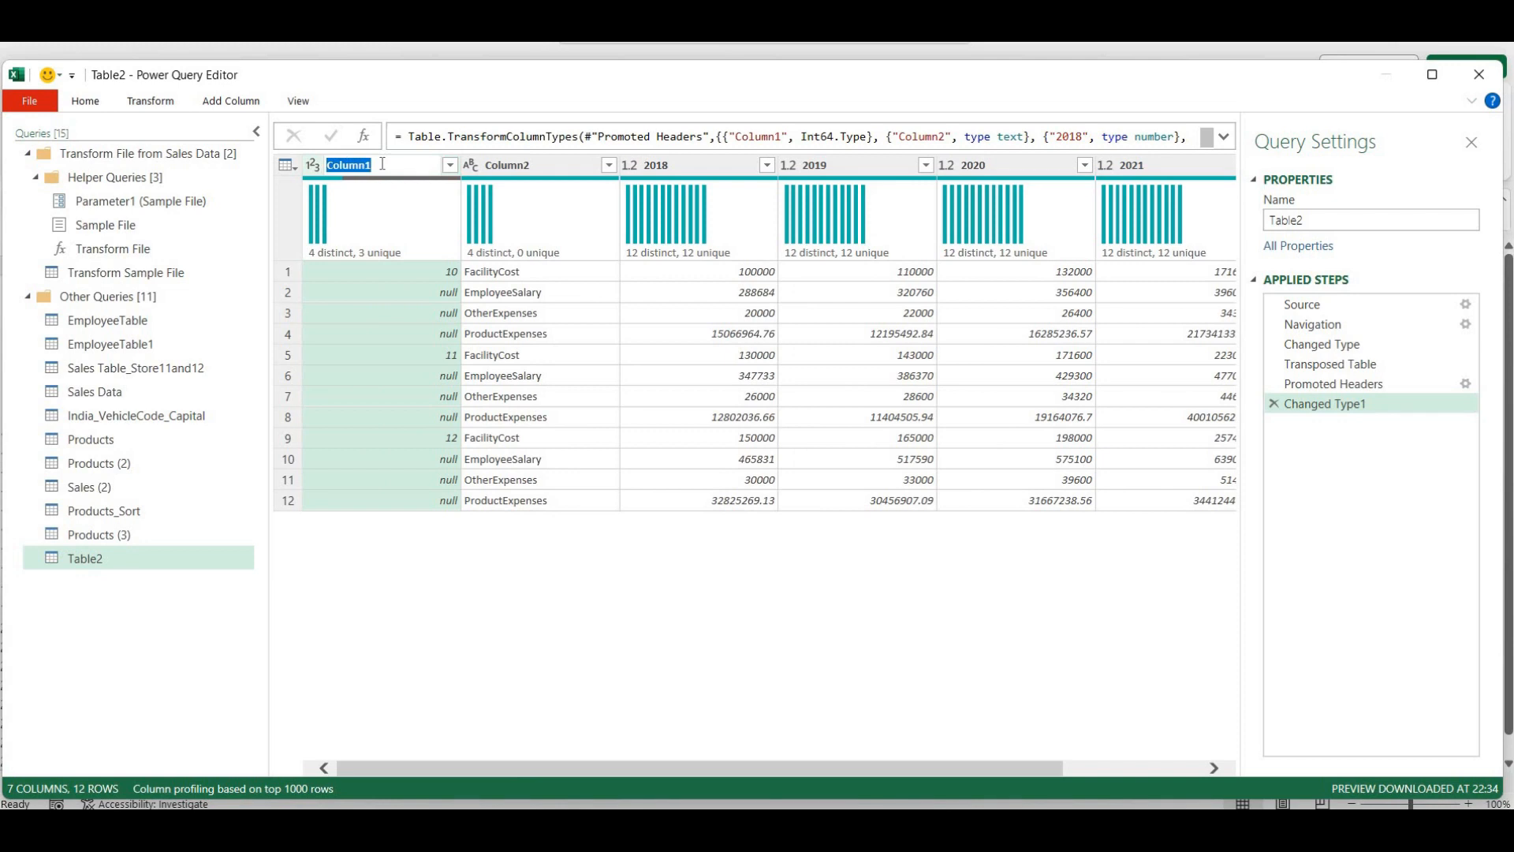
pyautogui.write('StoreID')
pyautogui.doubleClick(559, 166)
pyautogui.write('Expense')
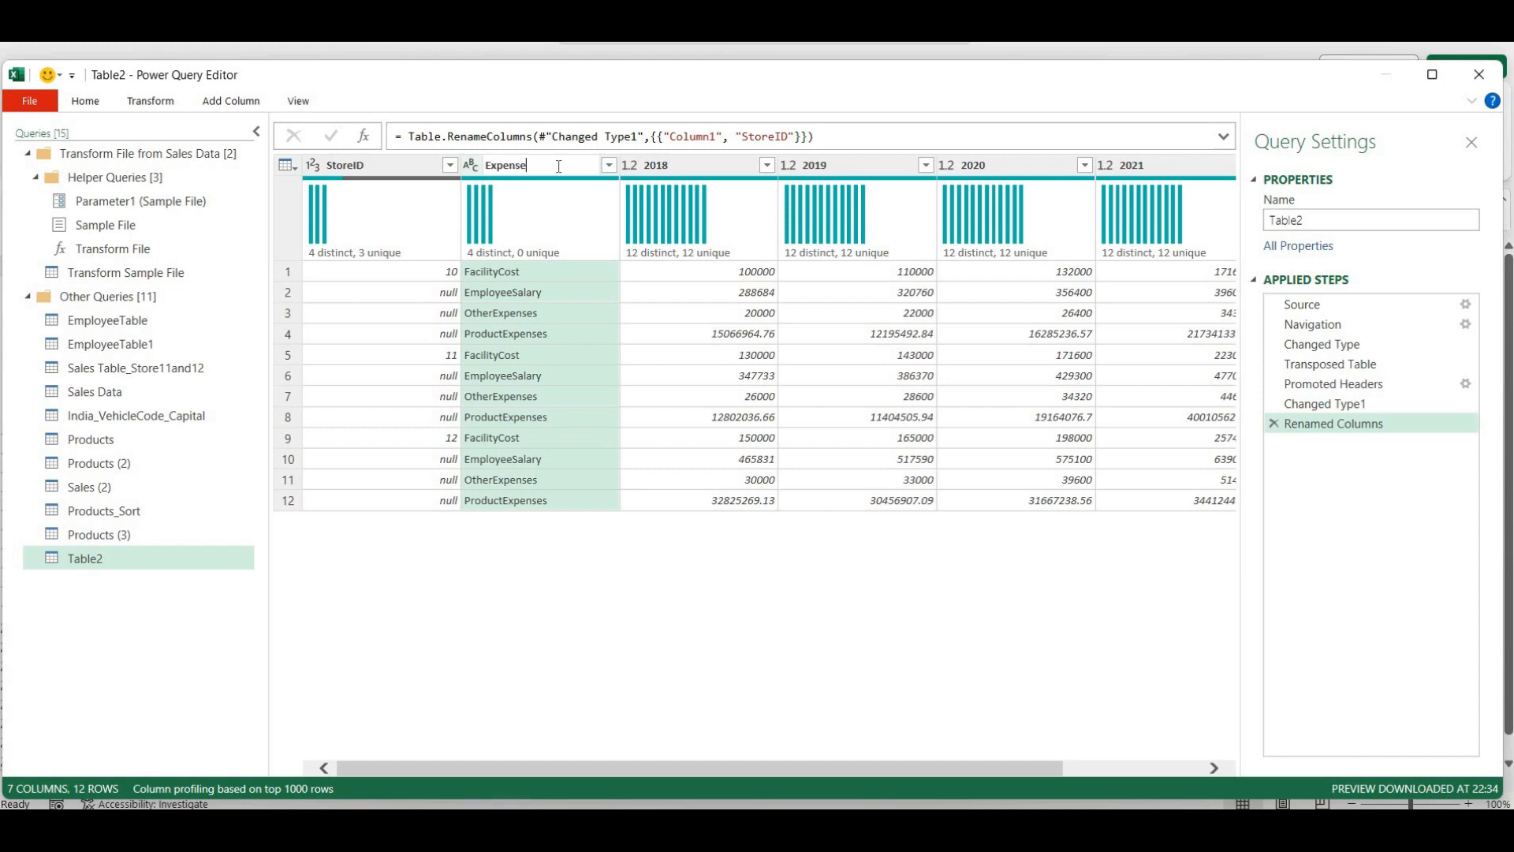
pyautogui.write('Description')
pyautogui.press('Return')
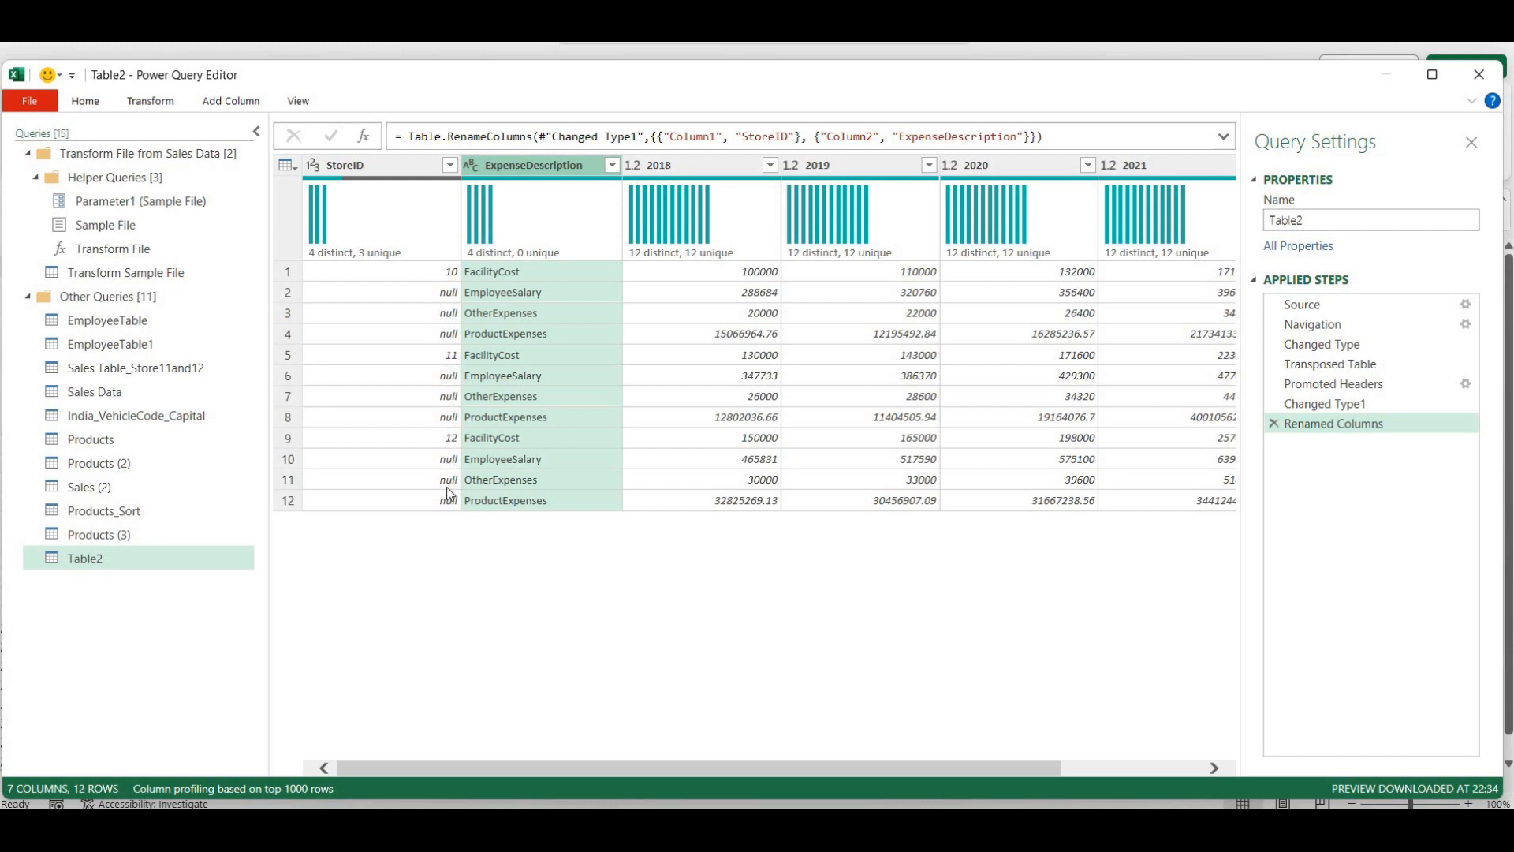
# Fill the StoreID column down to replace its null values
pyautogui.click(413, 167)
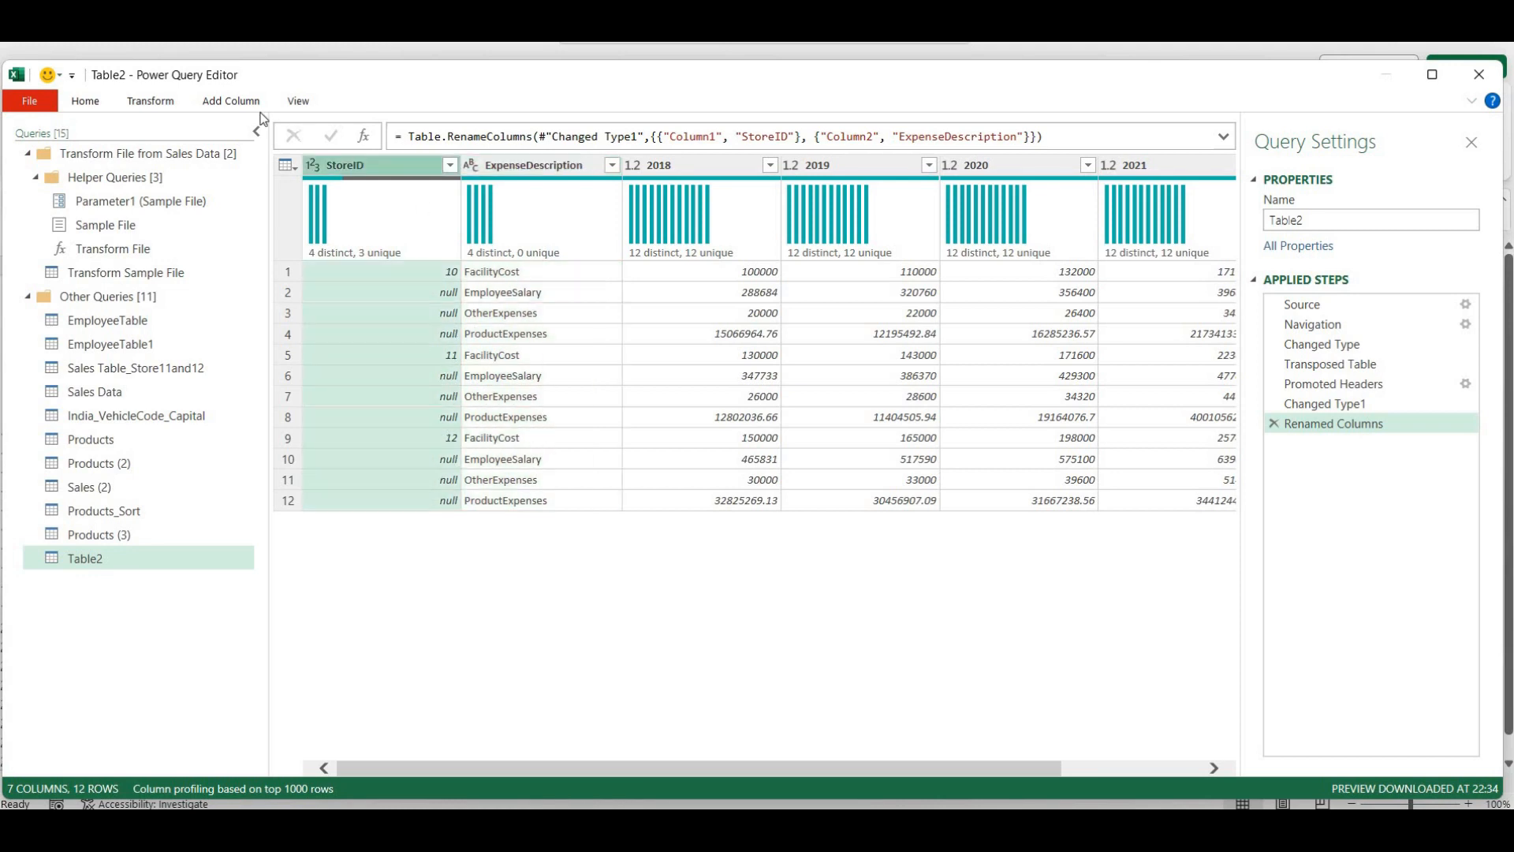
pyautogui.click(151, 101)
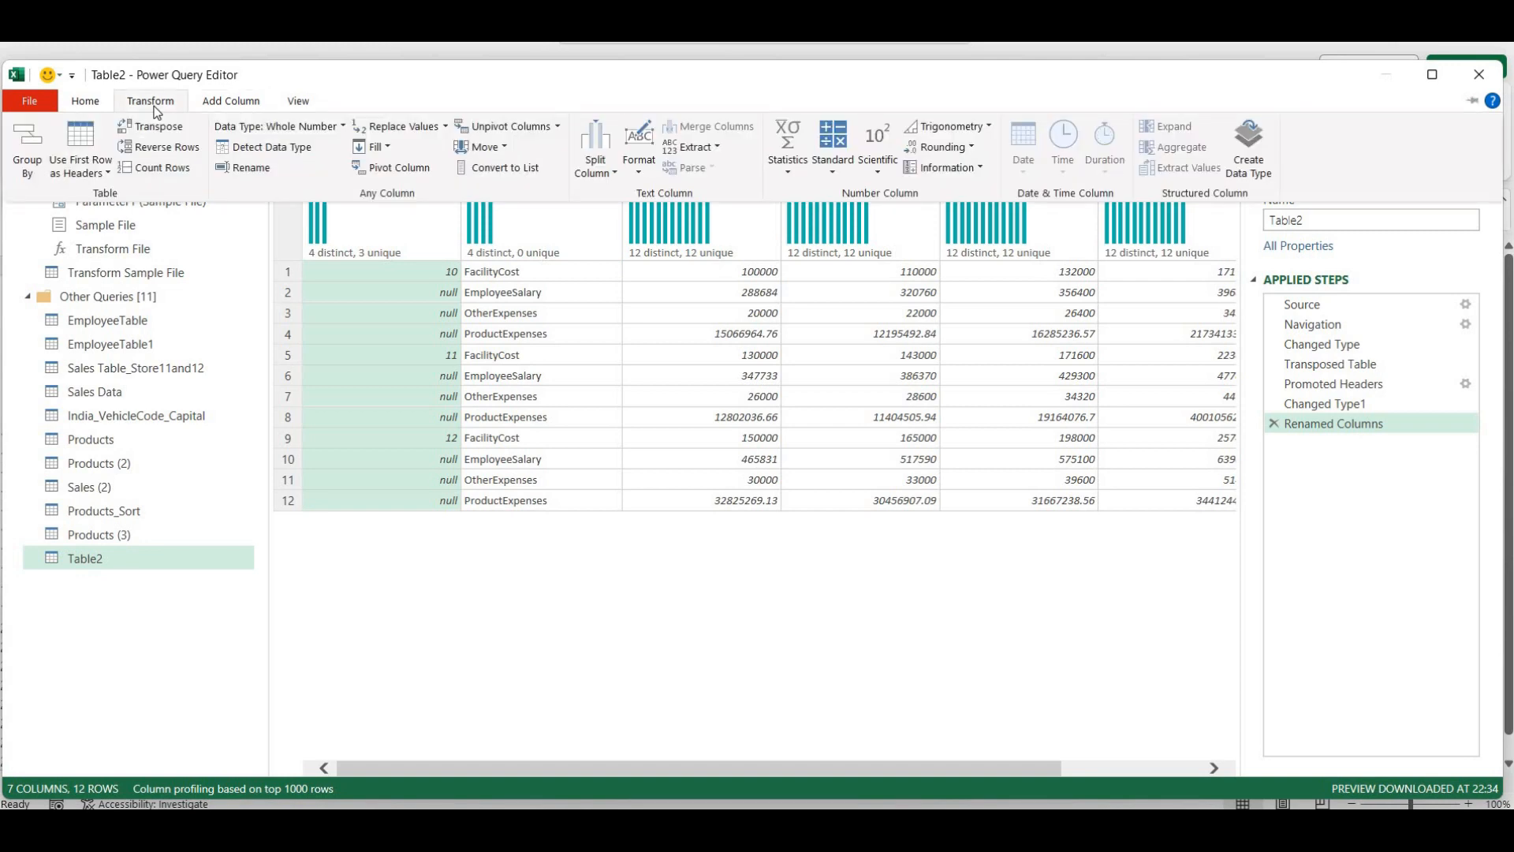
pyautogui.click(387, 148)
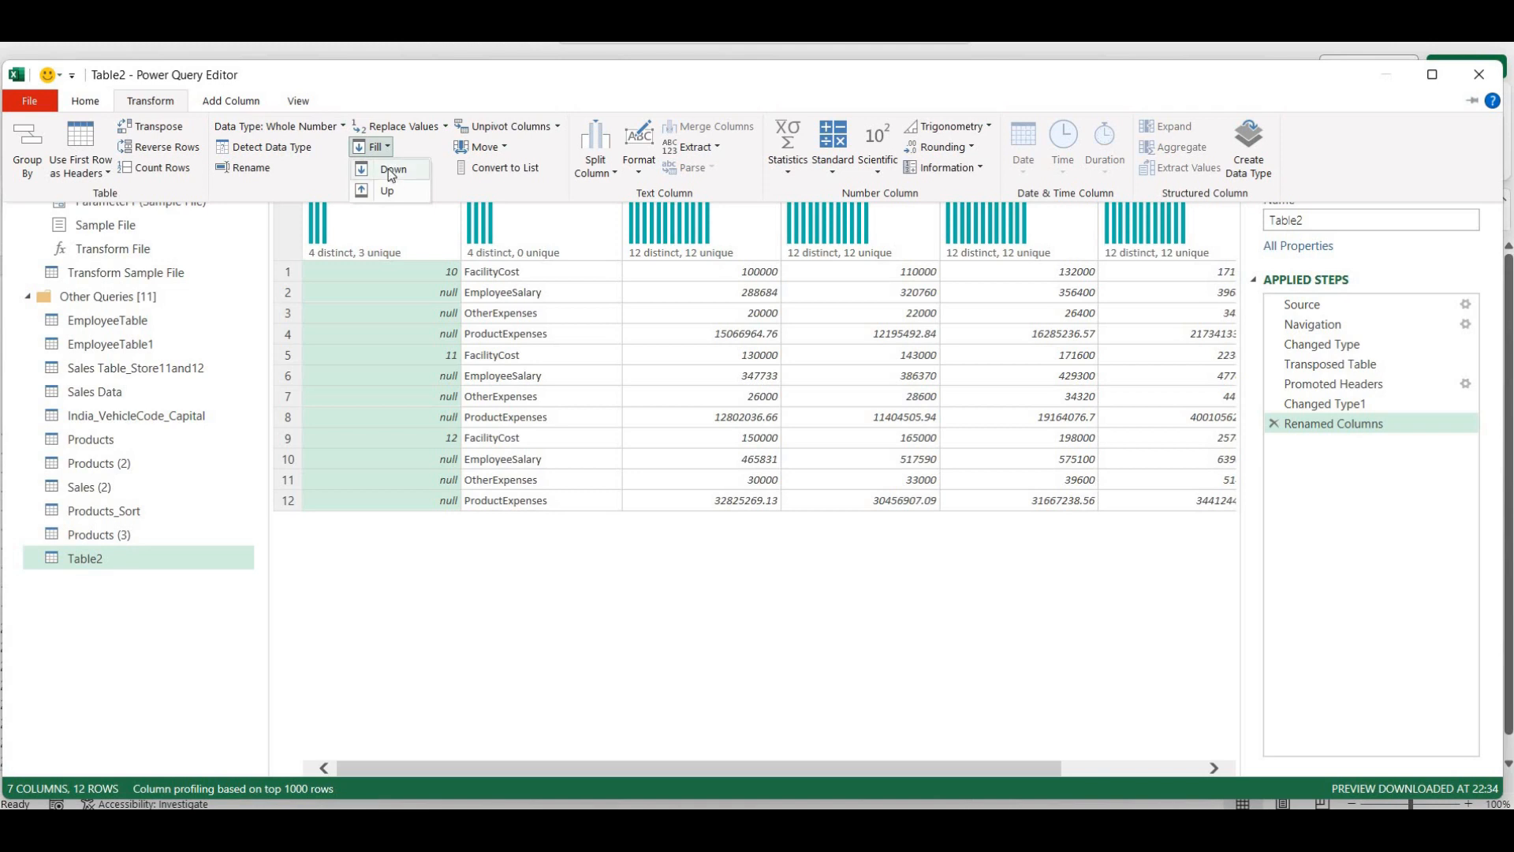
pyautogui.click(391, 170)
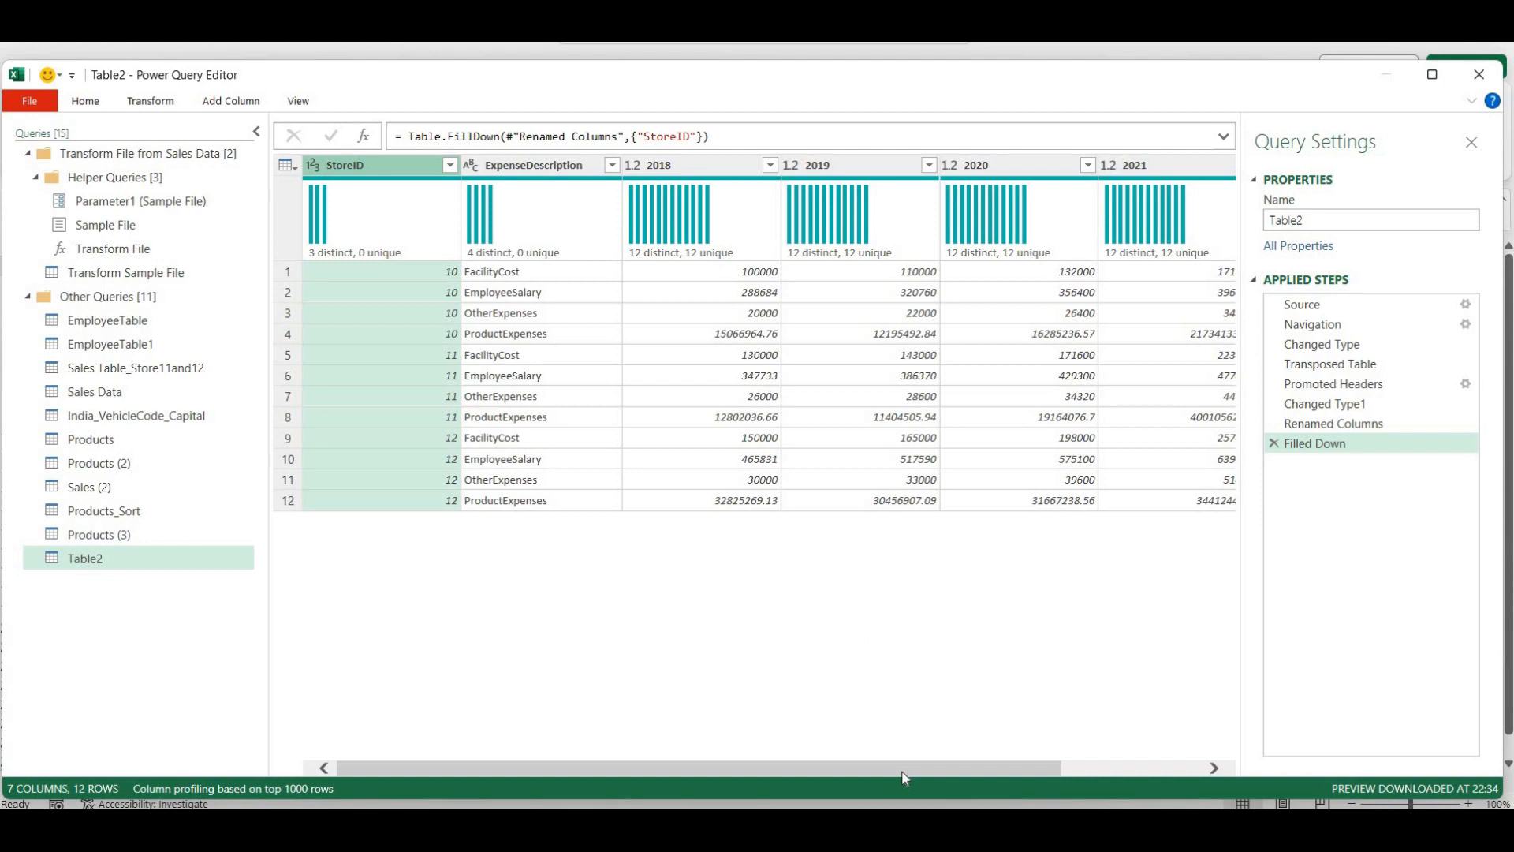
# Close and load the Table2 query into the workbook
pyautogui.moveTo(905, 777); pyautogui.dragTo(978, 777)
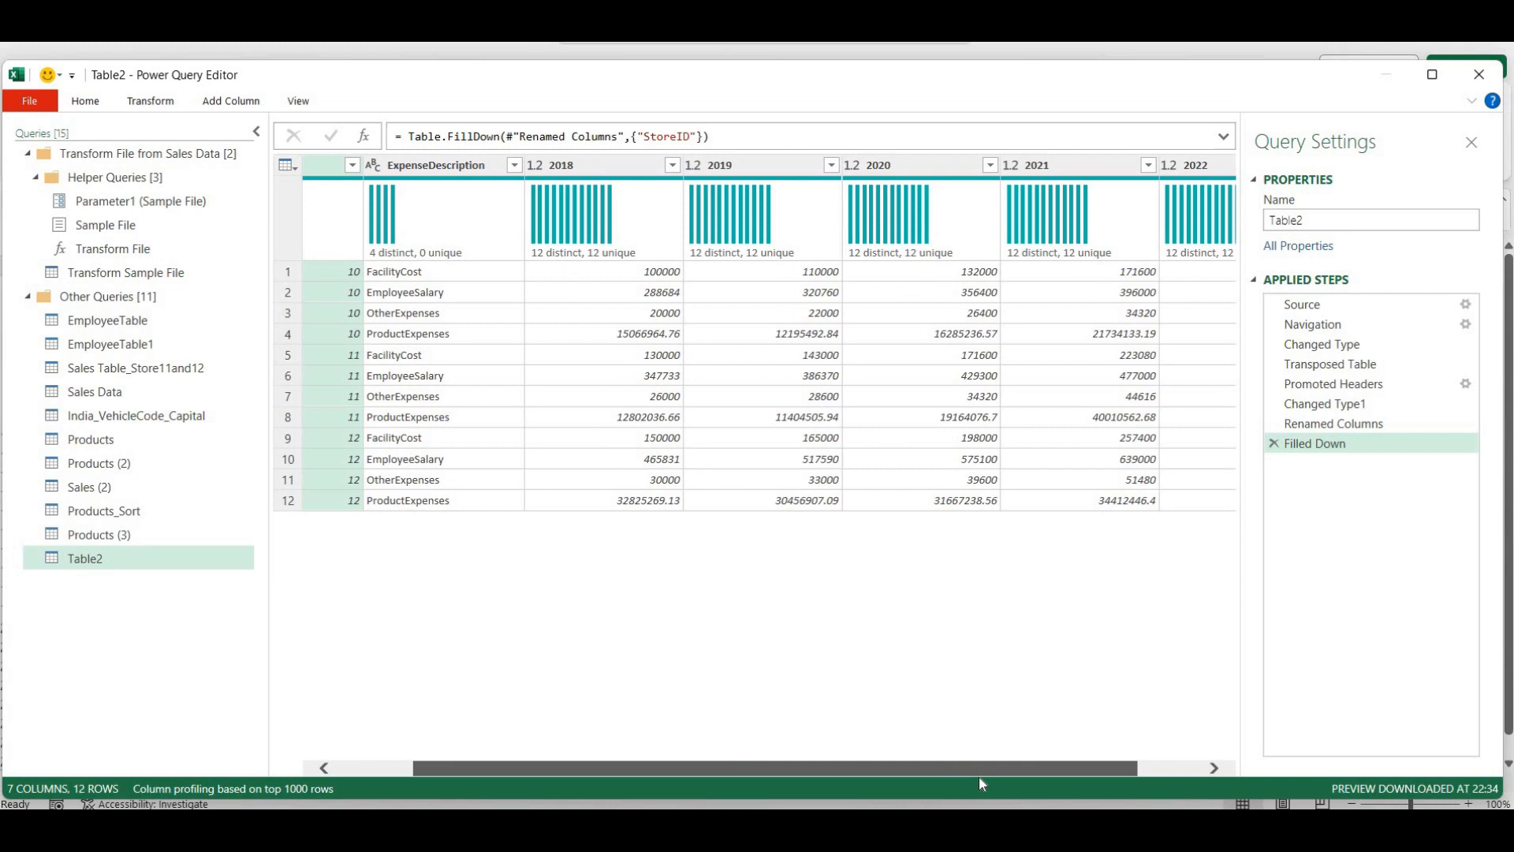
pyautogui.moveTo(980, 781); pyautogui.dragTo(1145, 771)
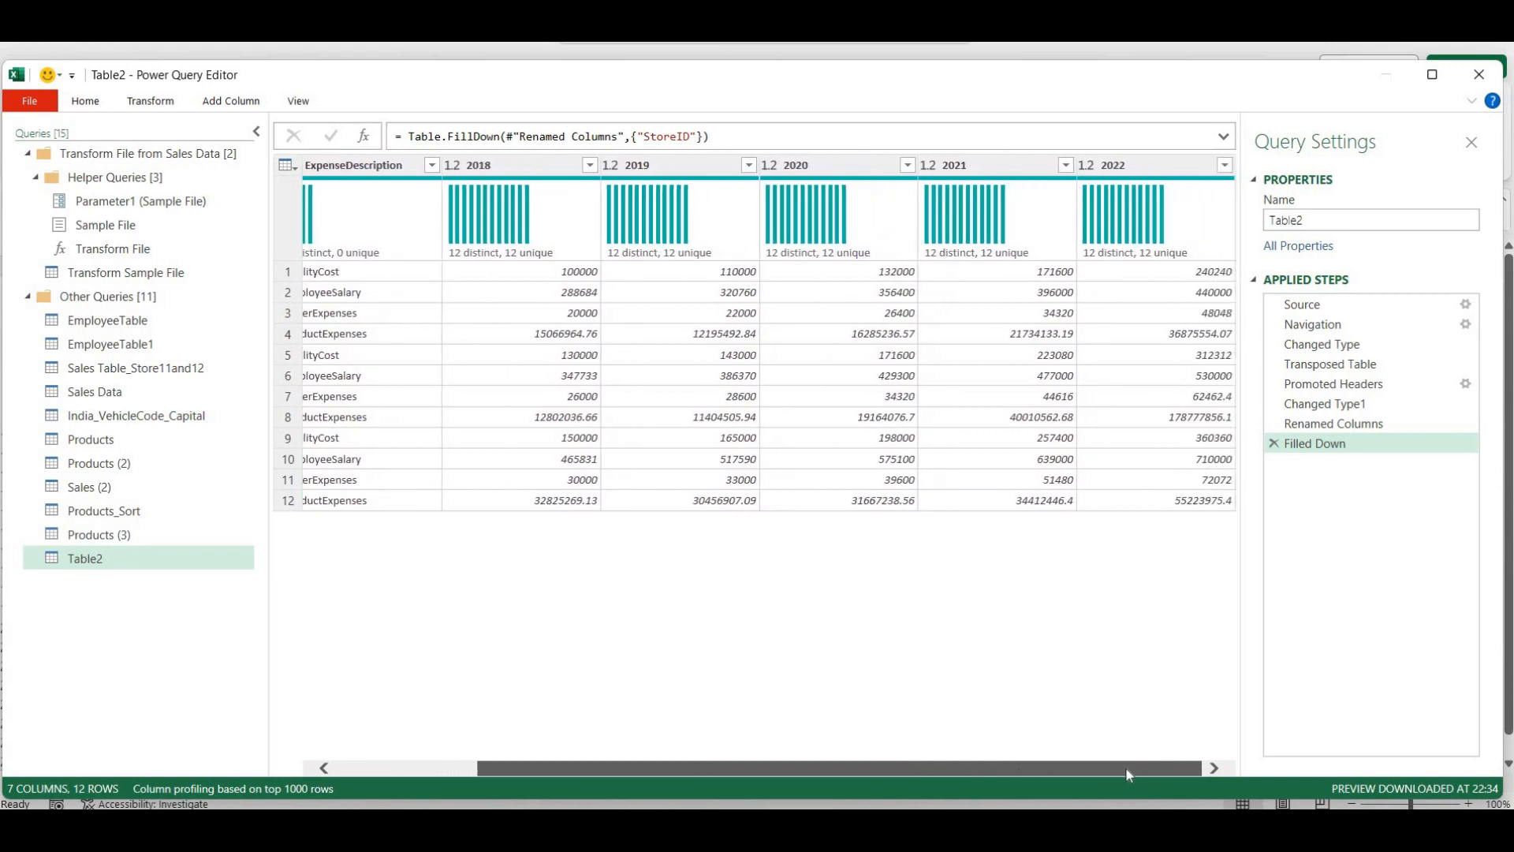
pyautogui.moveTo(984, 785); pyautogui.dragTo(845, 801)
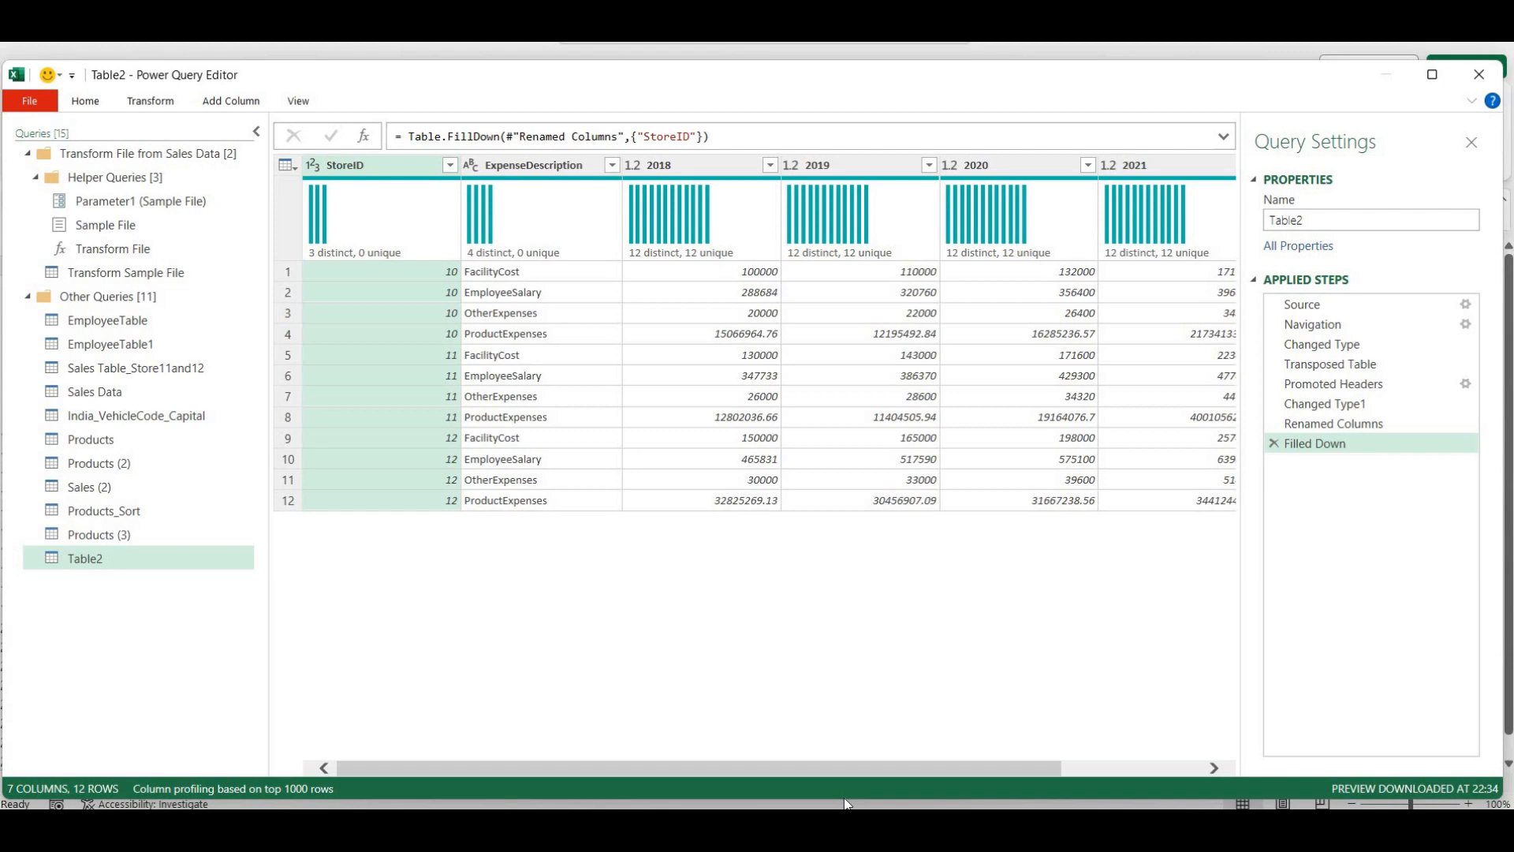
pyautogui.click(84, 104)
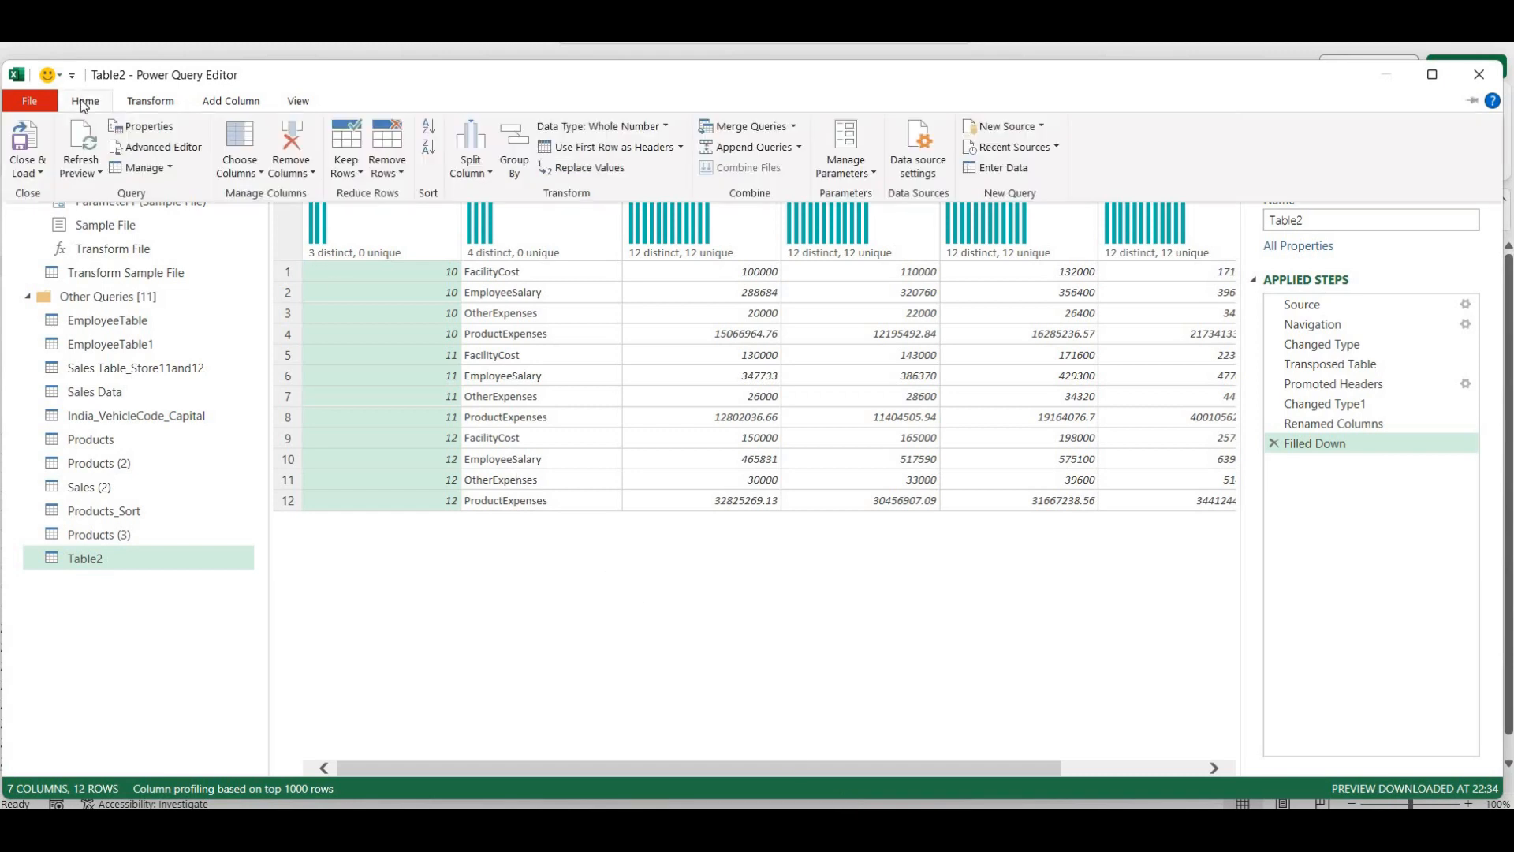
pyautogui.click(20, 140)
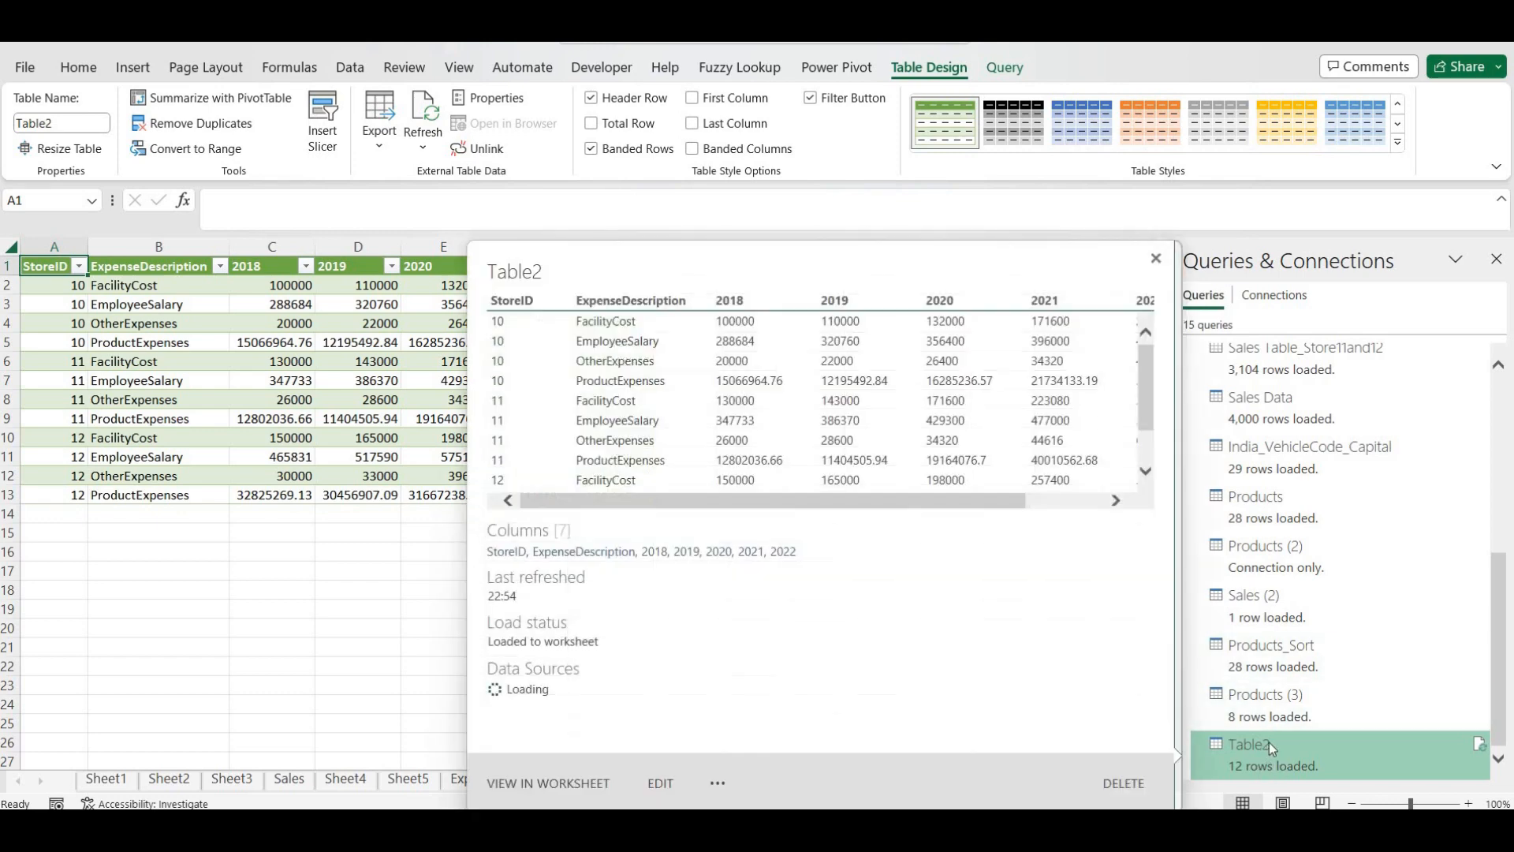
# Reopen the Table2 query for editing, rename it ExpenseTranspose, and close and load it
pyautogui.doubleClick(1270, 741)
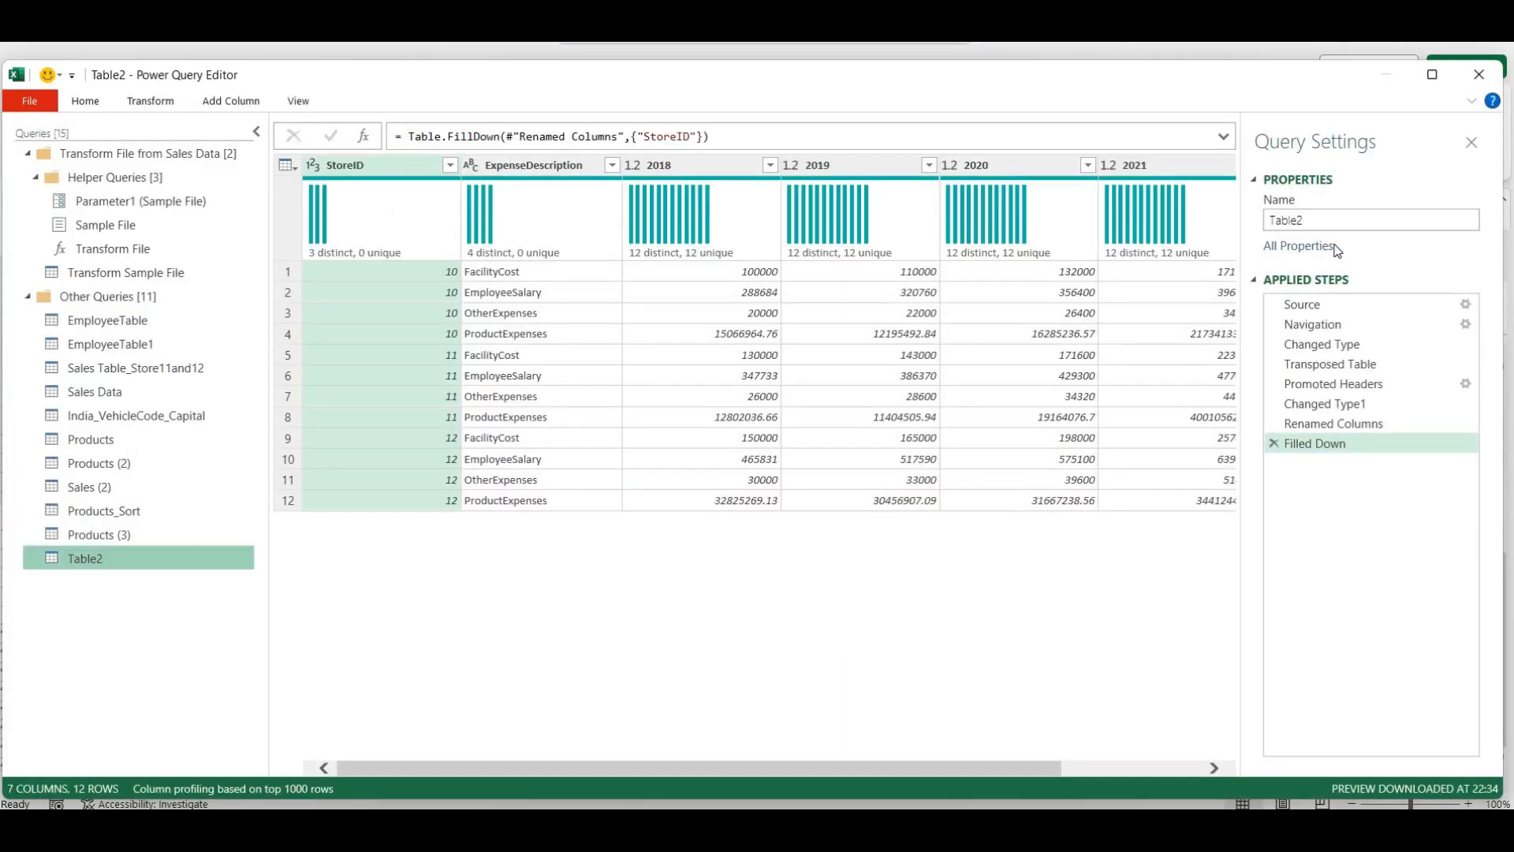
pyautogui.moveTo(1335, 219); pyautogui.dragTo(1254, 220)
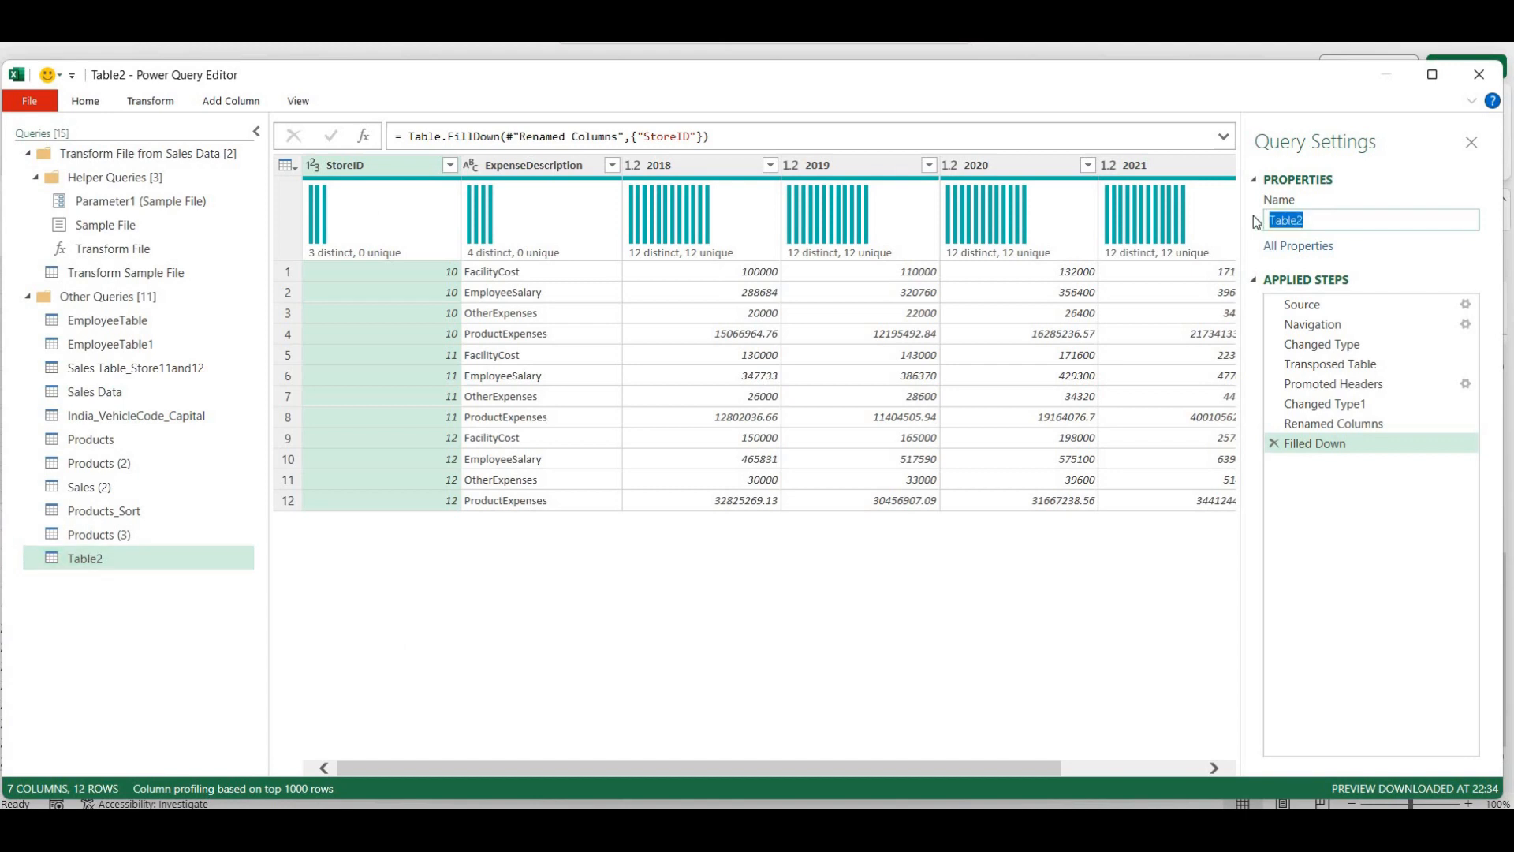
pyautogui.write('ExpenseTranspose')
pyautogui.press('Return')
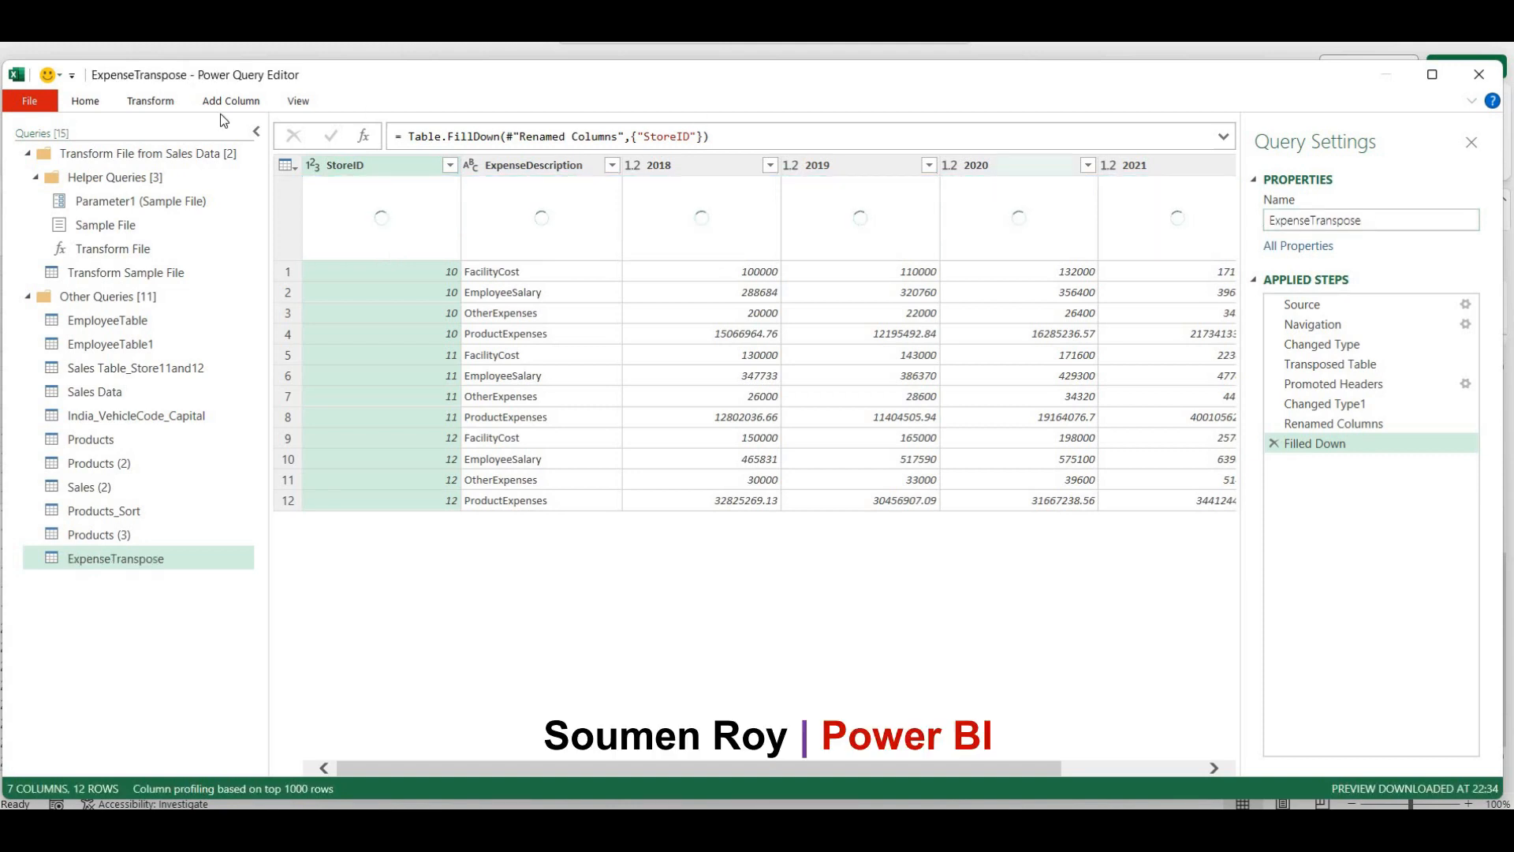
pyautogui.click(93, 102)
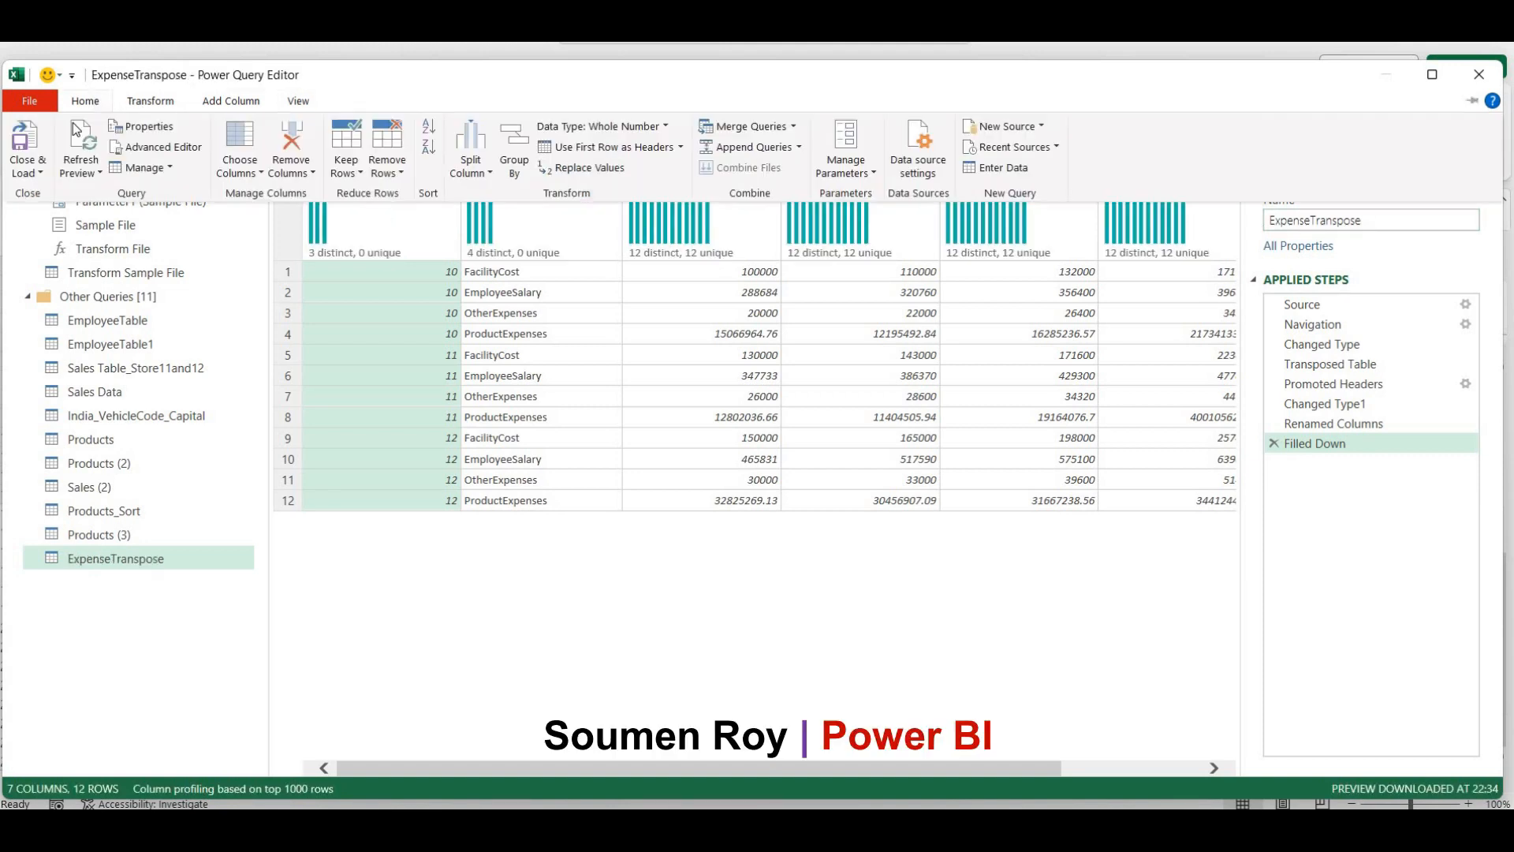
pyautogui.click(30, 136)
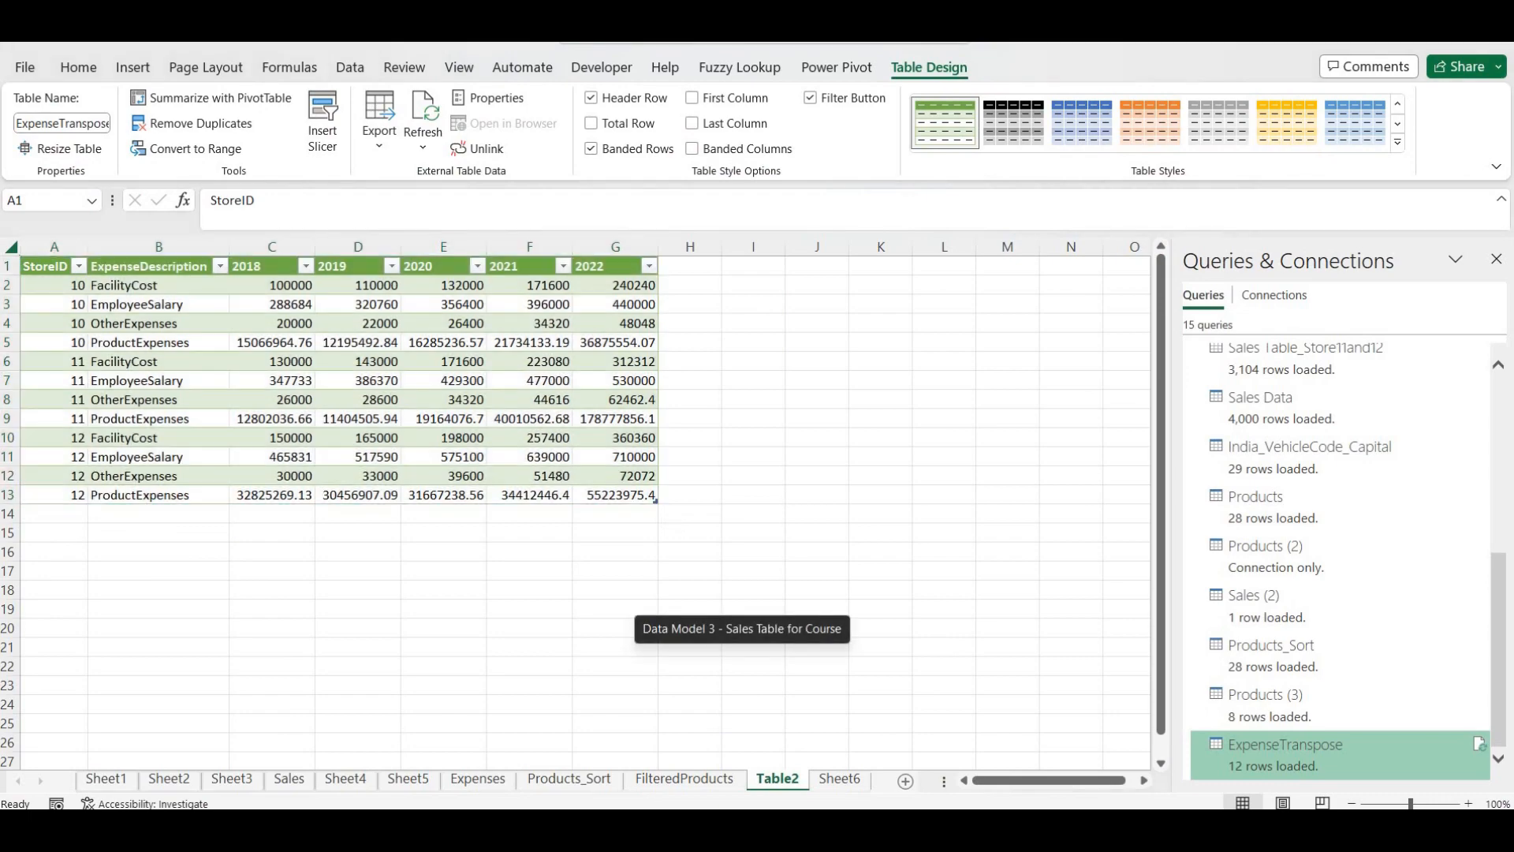
# Open Expenses Table.xlsx from the Data Model 3 - Sales Table for Course folder and maximize its window
pyautogui.click(689, 744)
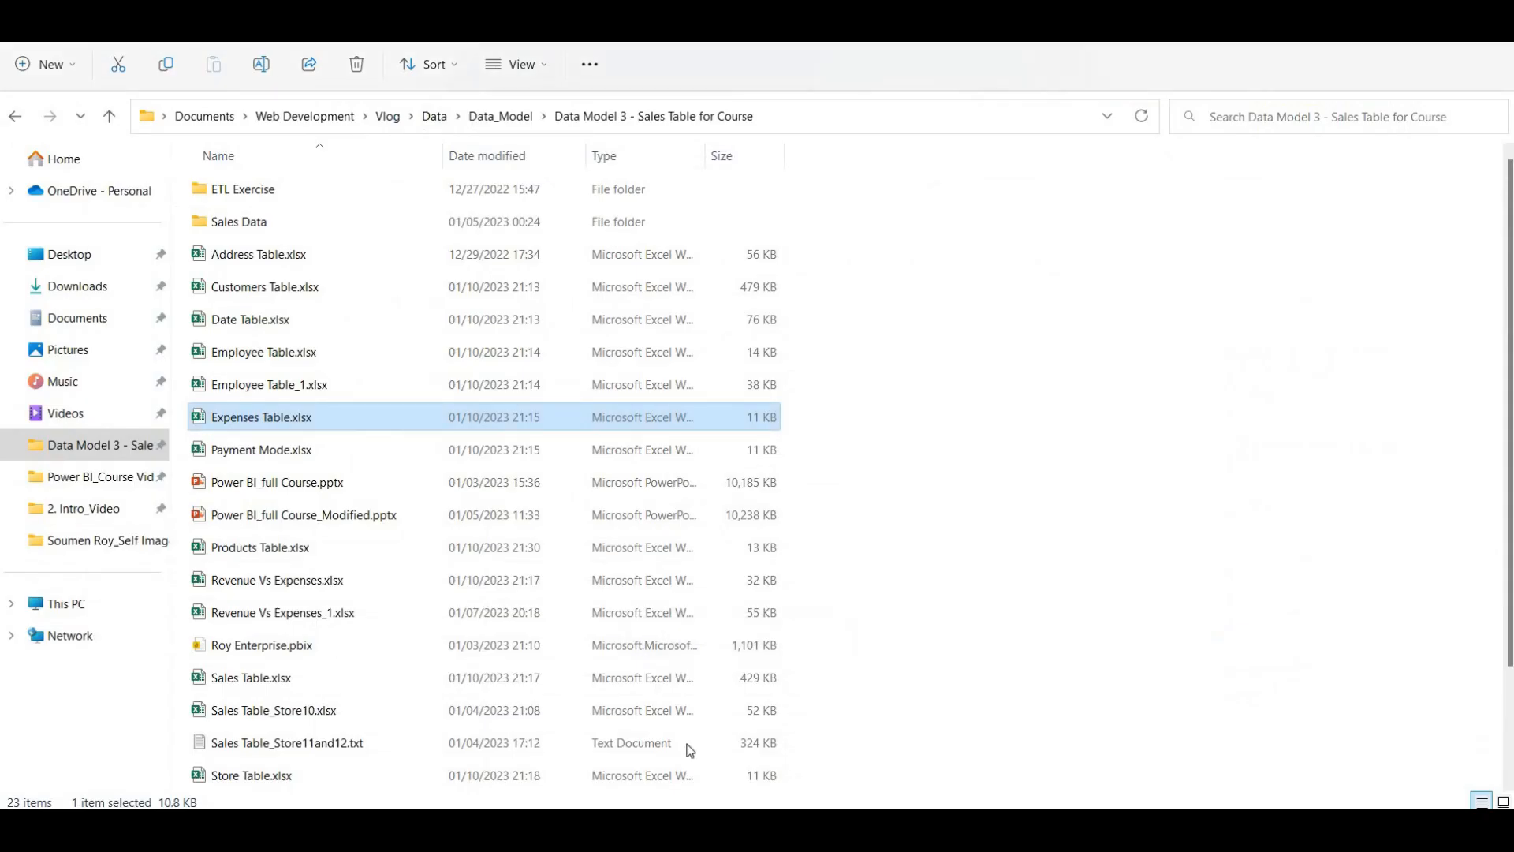
pyautogui.doubleClick(413, 412)
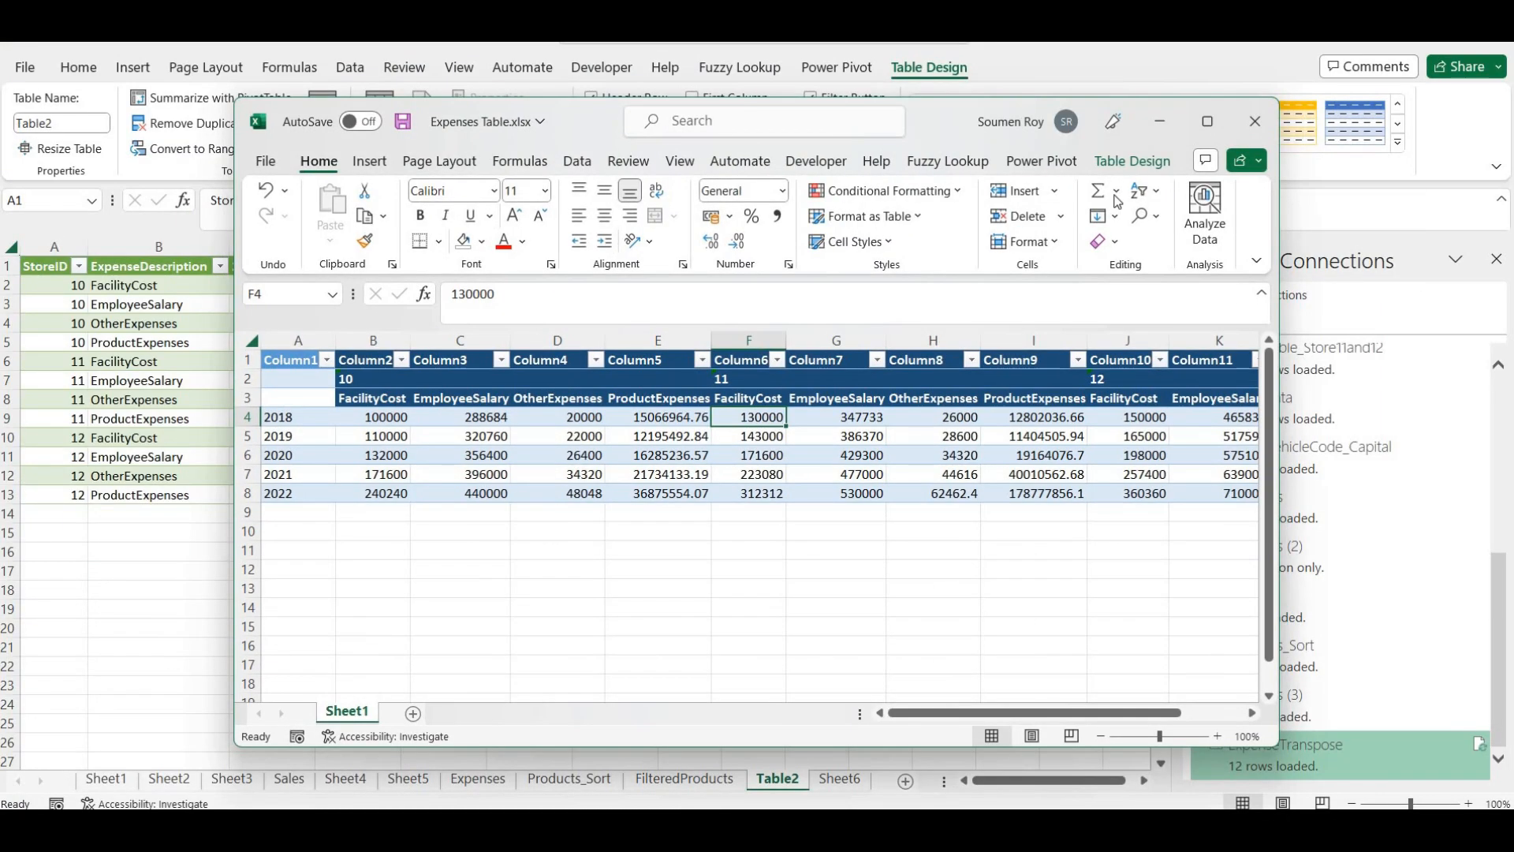
pyautogui.click(1206, 124)
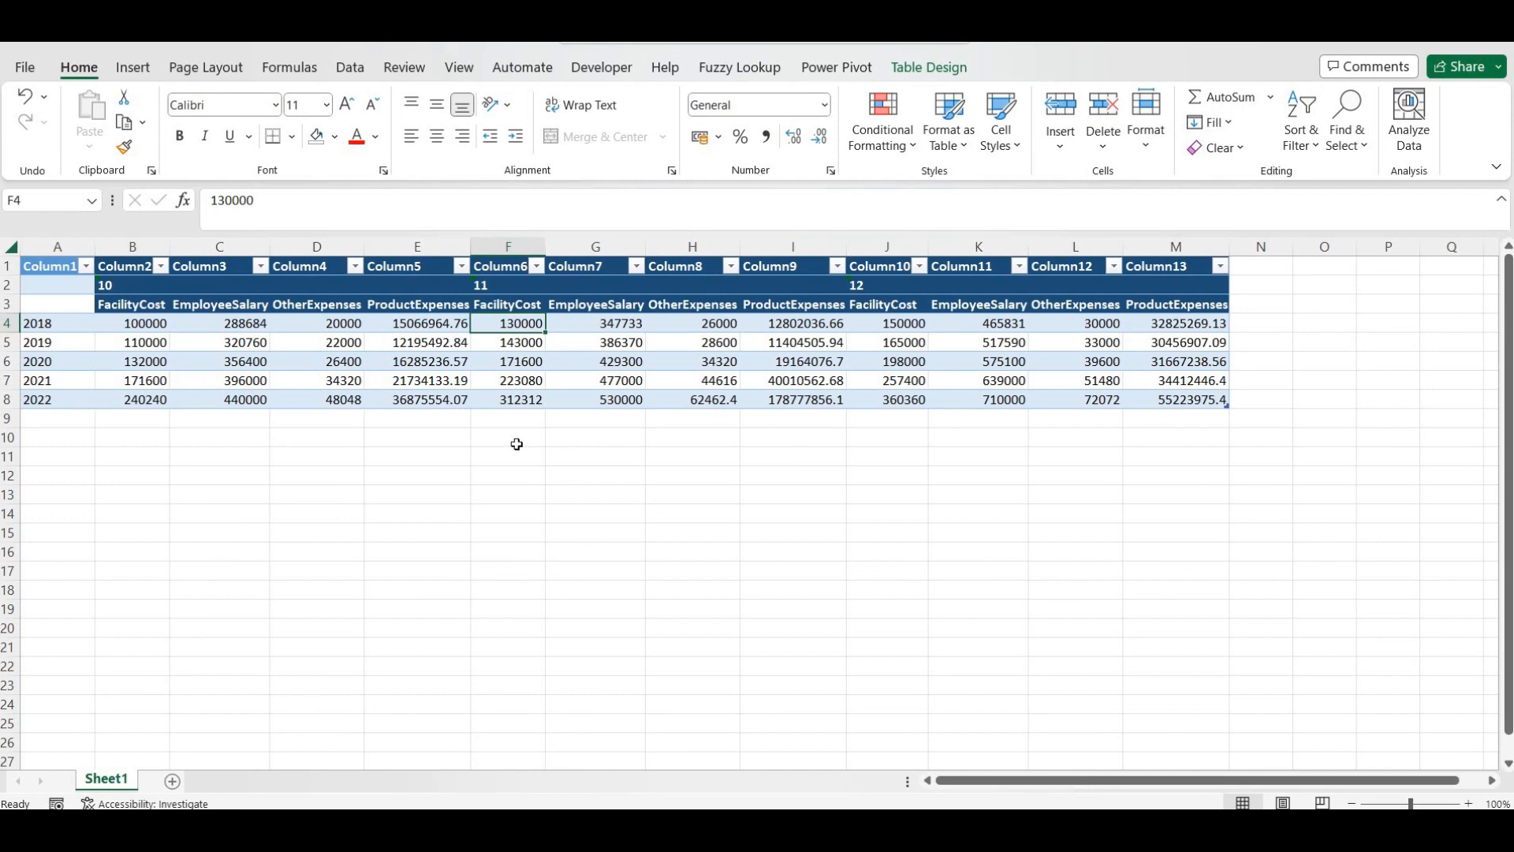
# Add a new table row for 2023 directly beneath the 2022 row
pyautogui.click(54, 415)
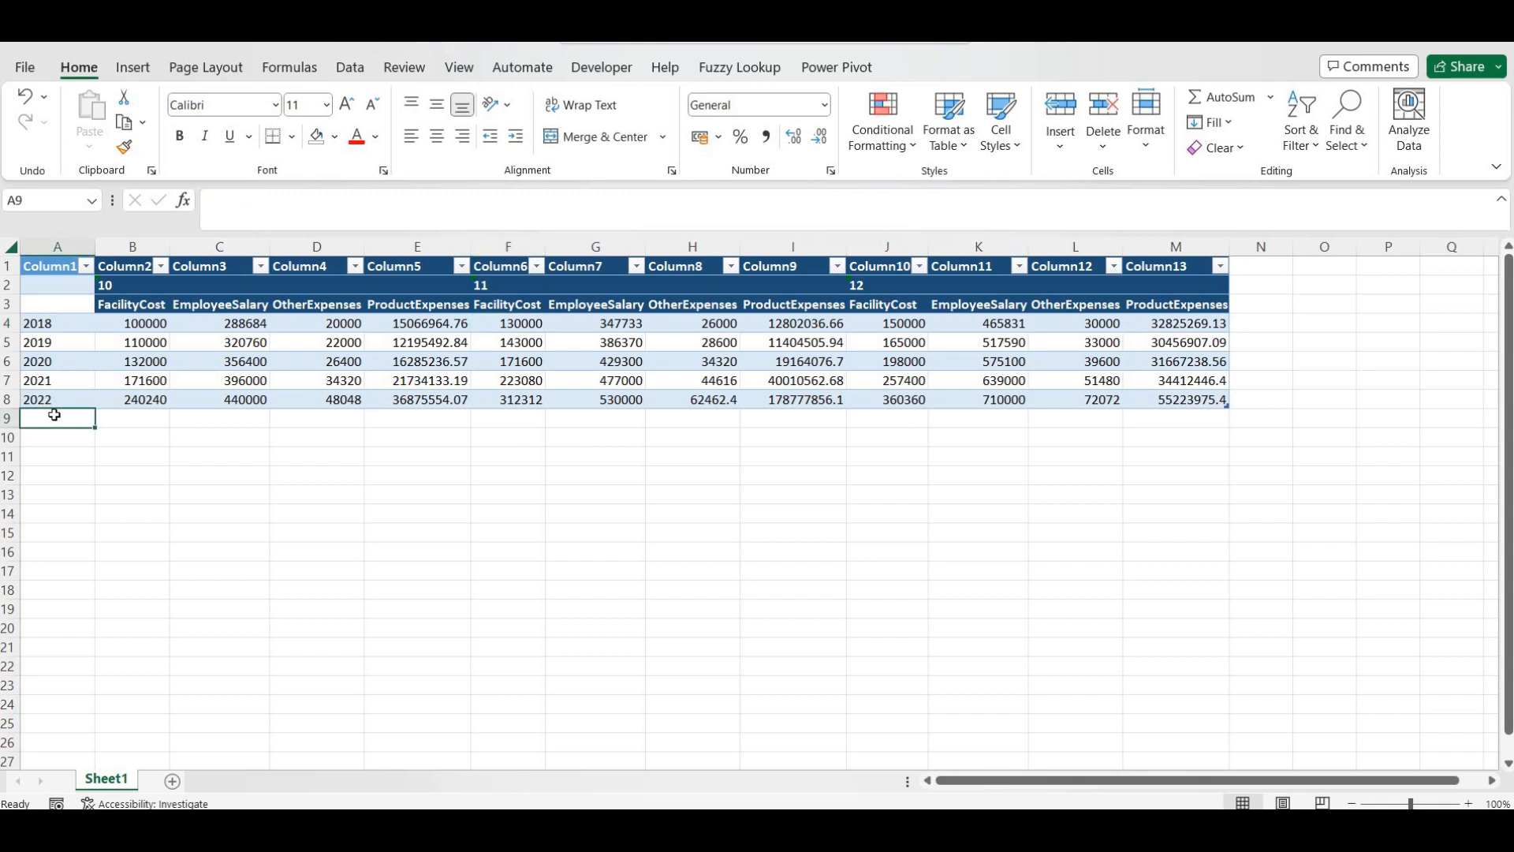
pyautogui.write('2023')
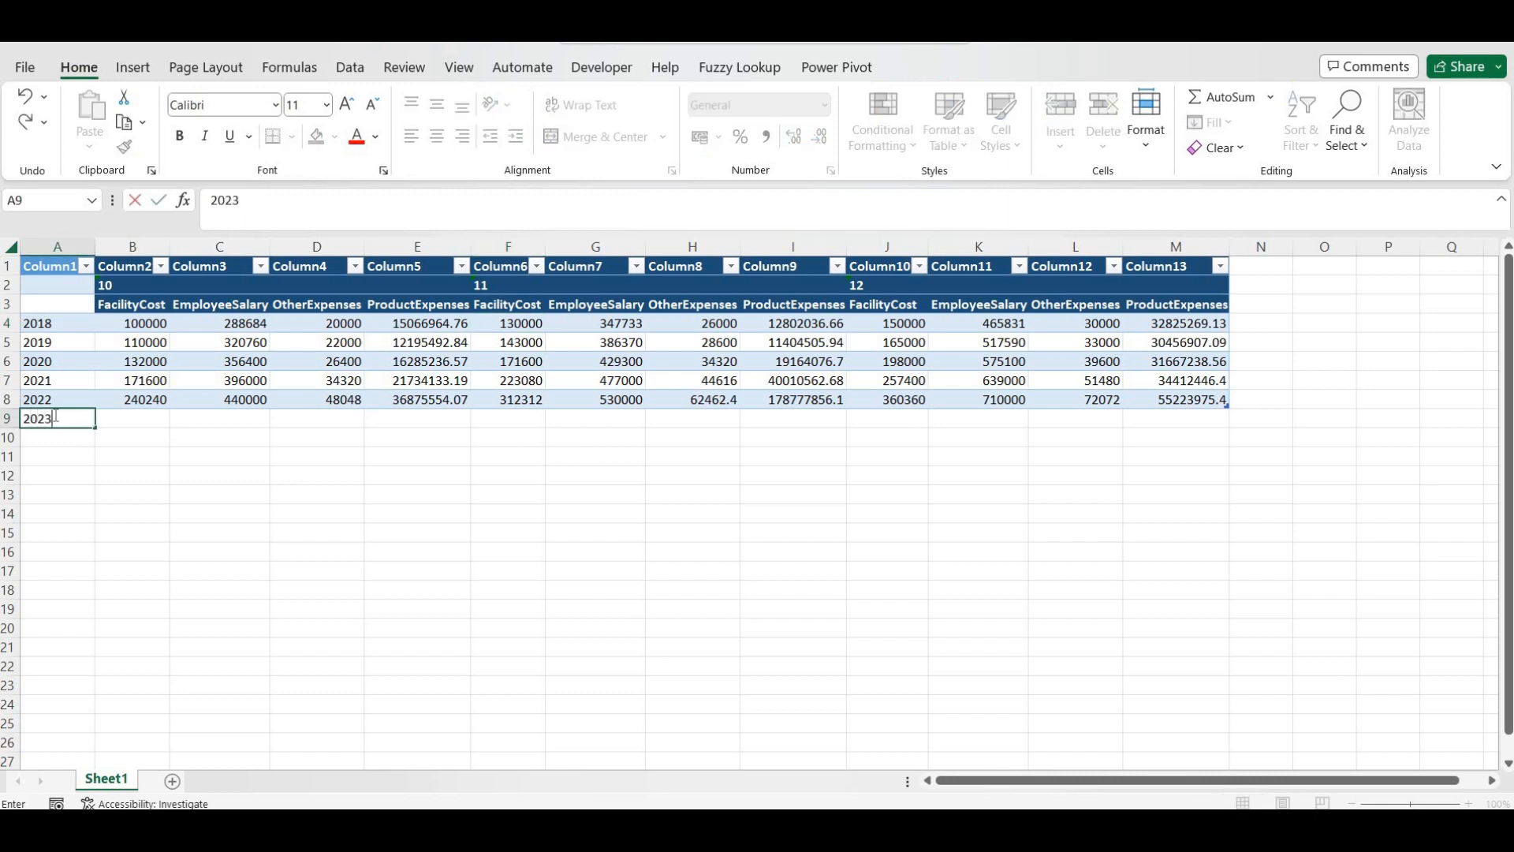
pyautogui.press('Tab')
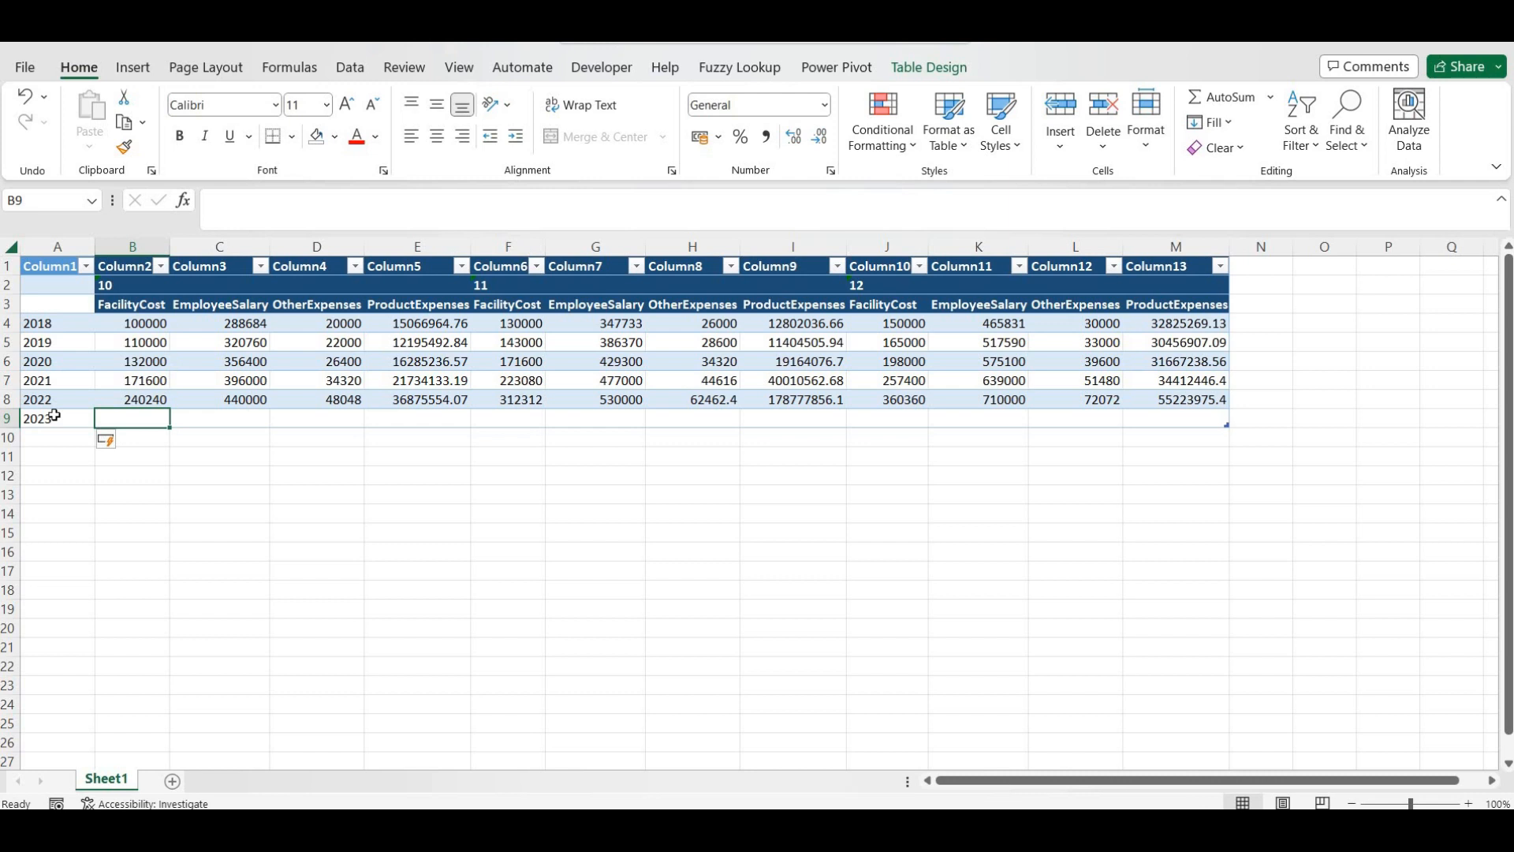
# Enter =RANDBETWEEN(100000,1200000) in cell B9 and fill it across the rest of the 2023 row
pyautogui.write('=rand')
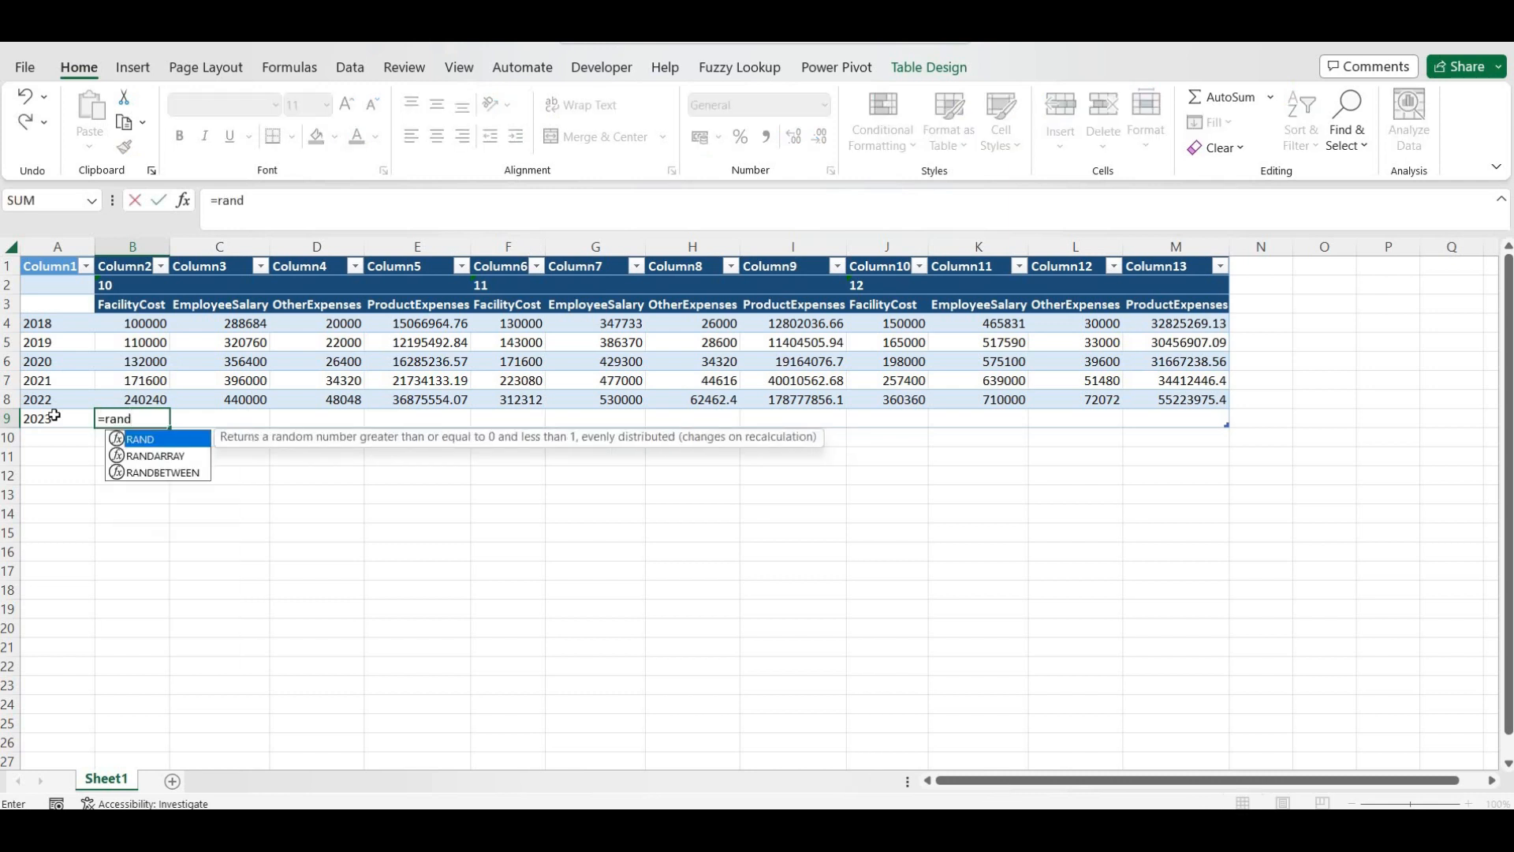
pyautogui.press('Down')
pyautogui.press('Down')
pyautogui.press('Tab')
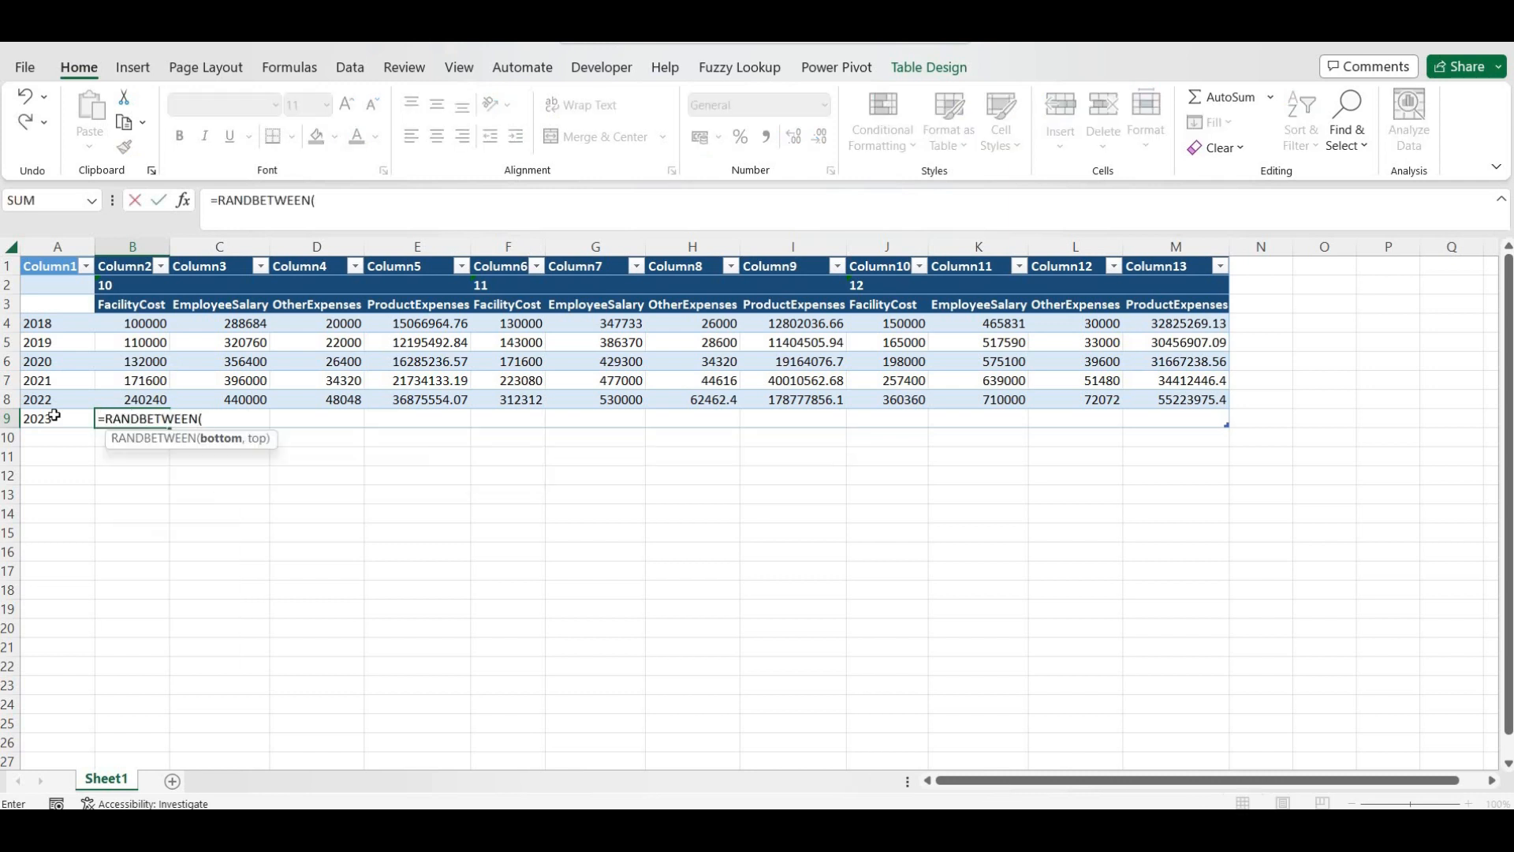
pyautogui.write('100000,1')
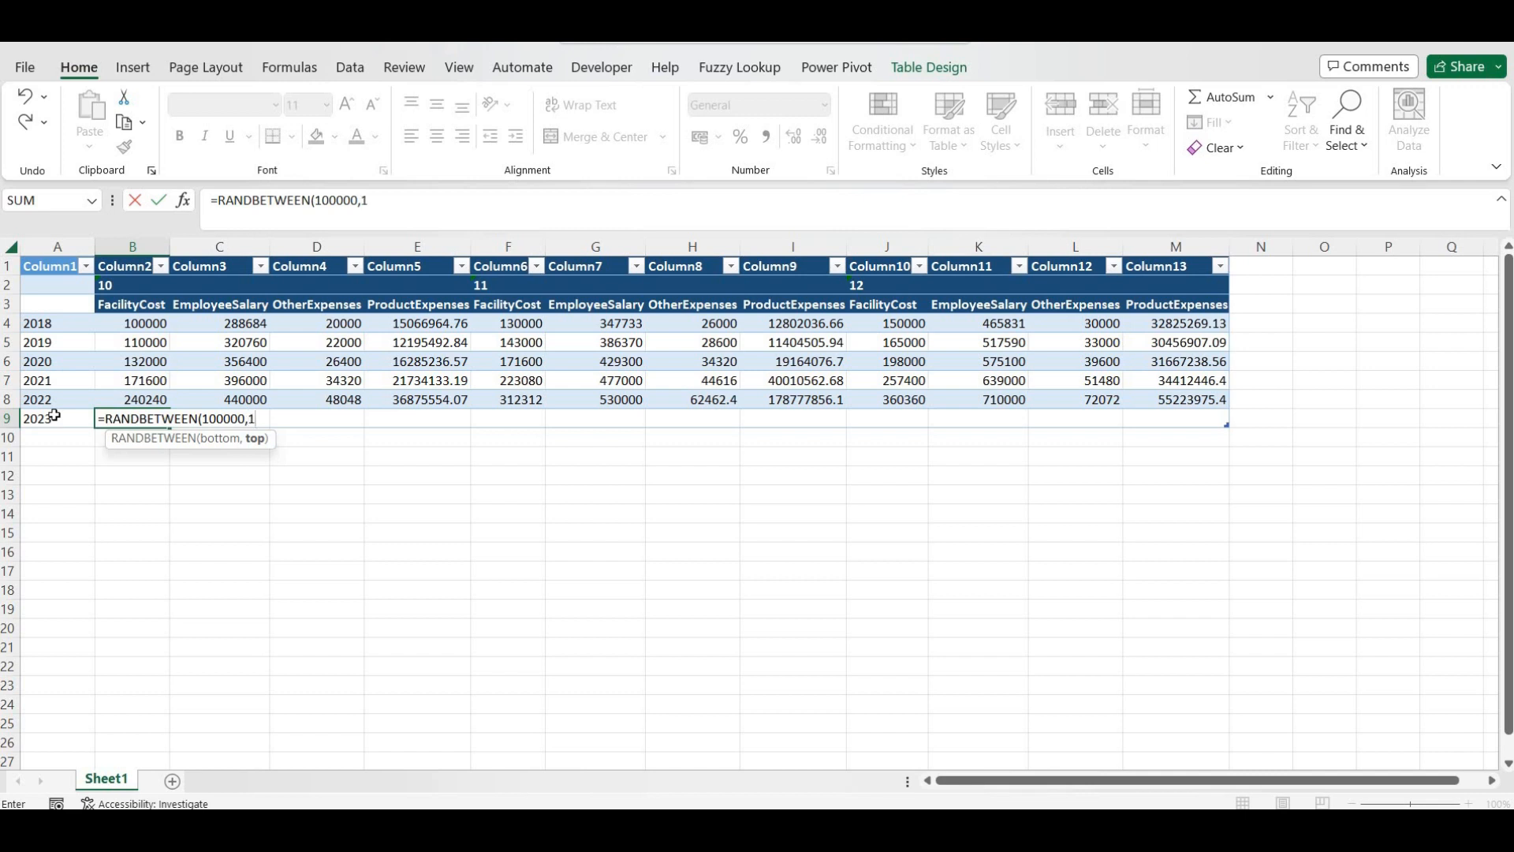
pyautogui.write('200000)')
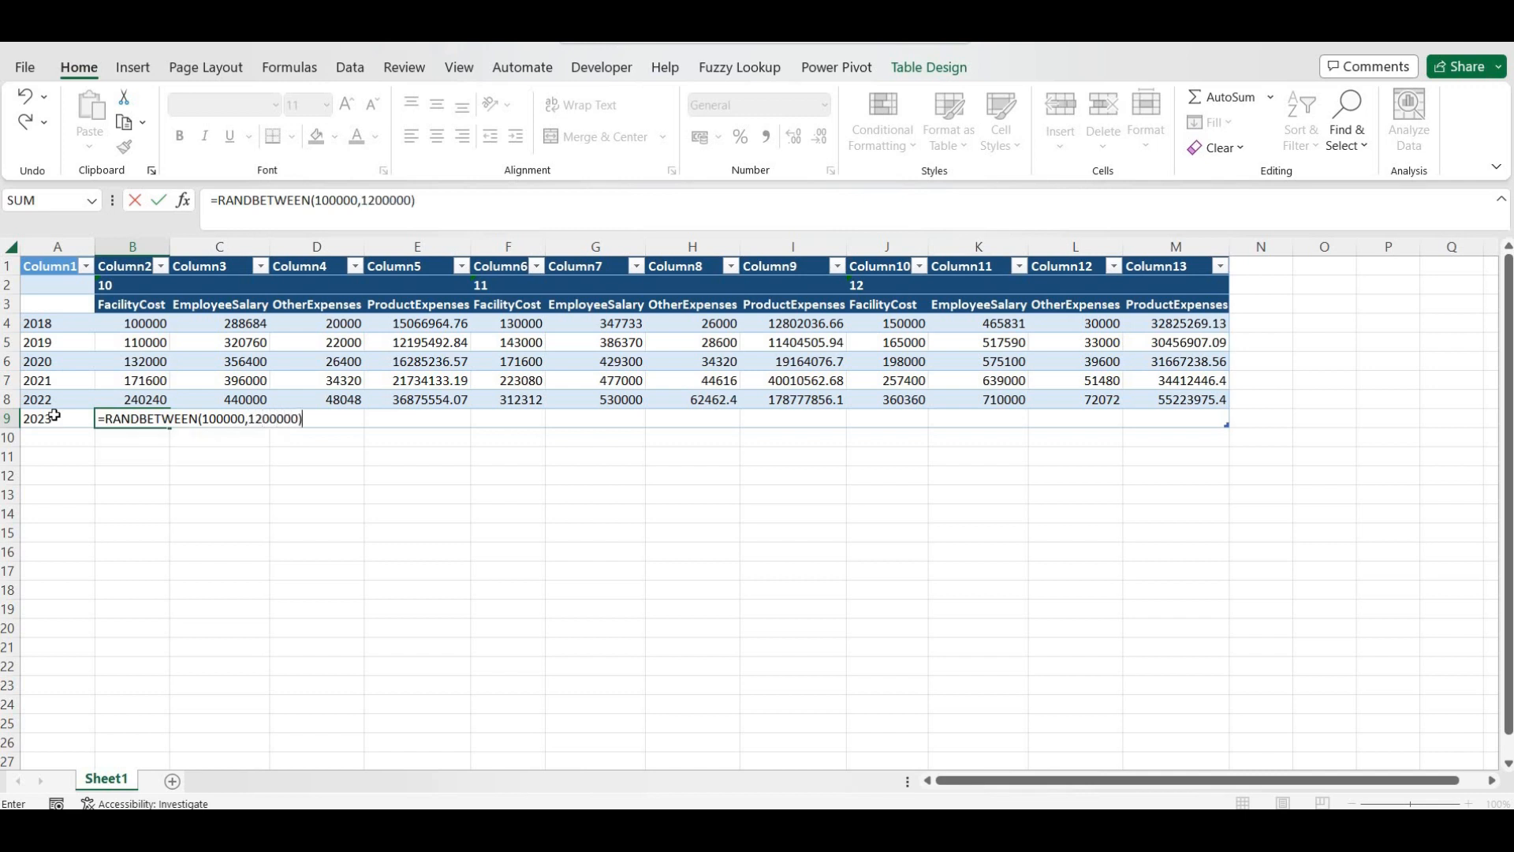
pyautogui.hotkey('ctrl', 'Return')
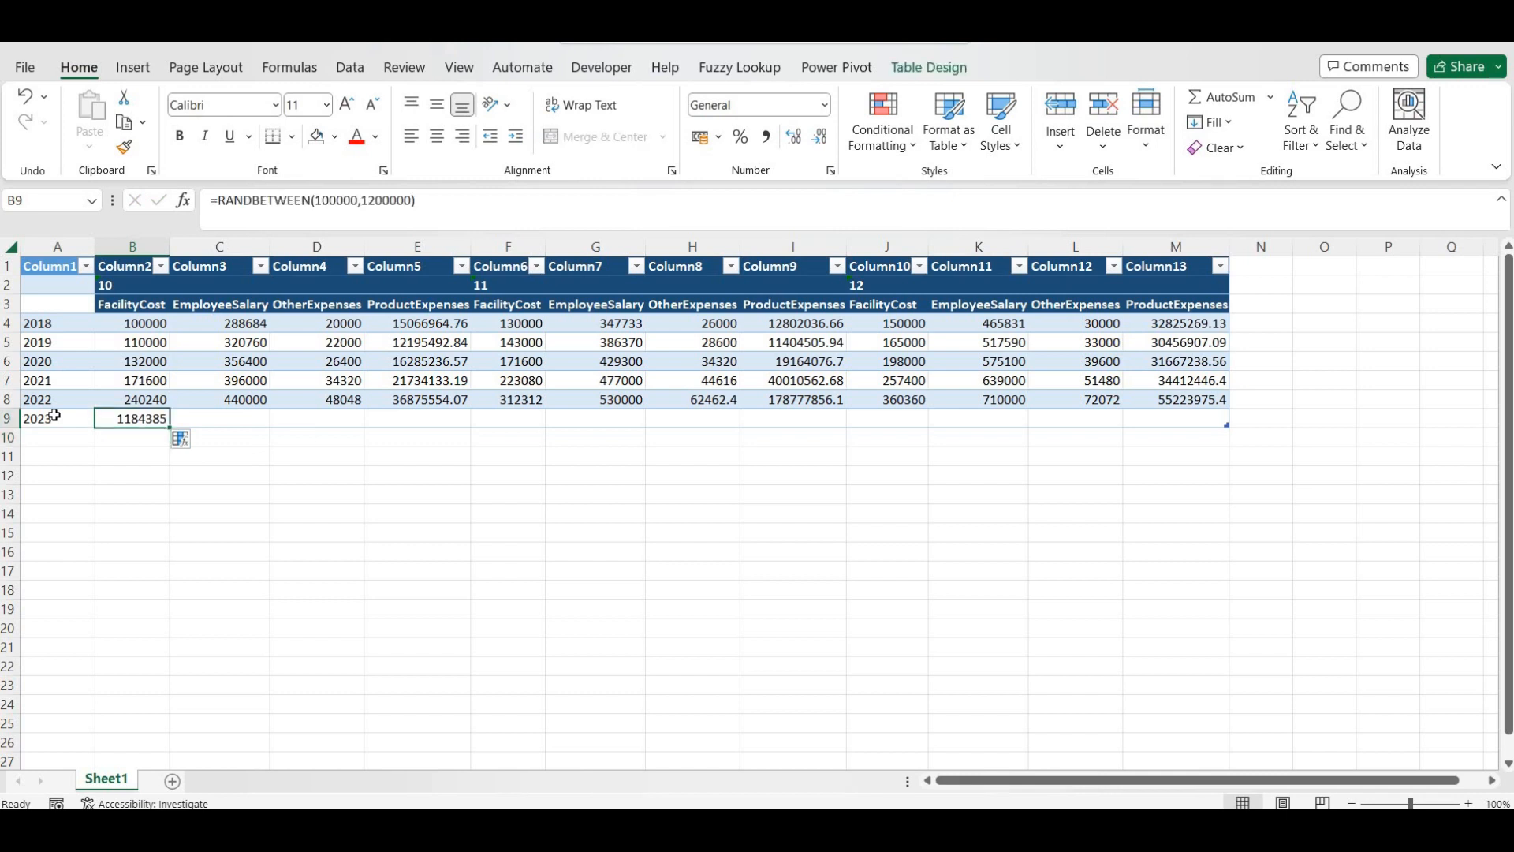
pyautogui.hotkey('ctrl', 'shift', 'Right')
pyautogui.hotkey('ctrl', 'r')
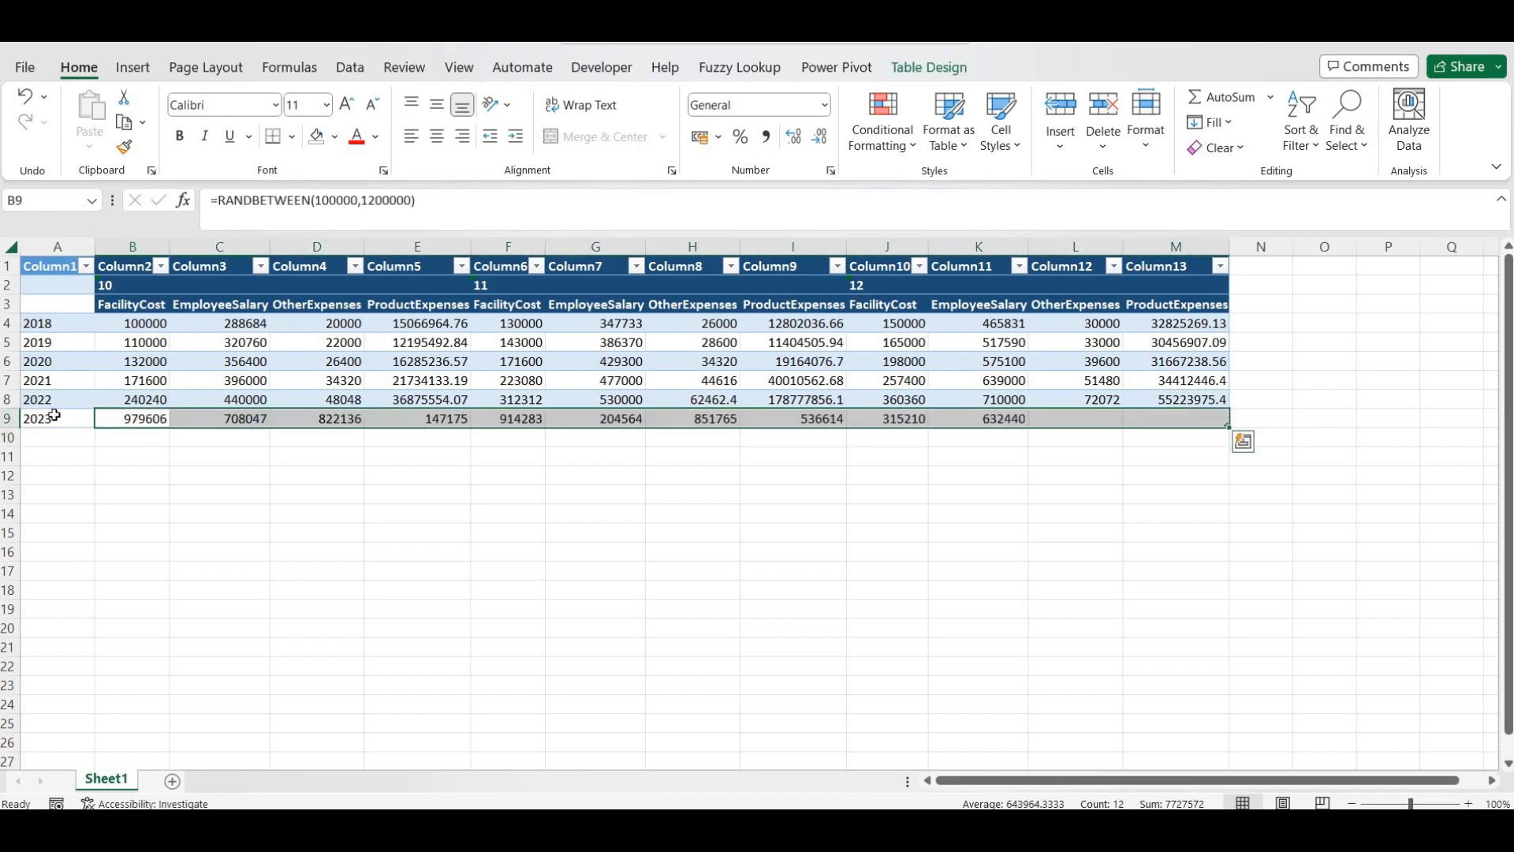
# Copy store 12's store number and expense header cells into the four columns starting at N2
pyautogui.hotkey('ctrl', 'Up')
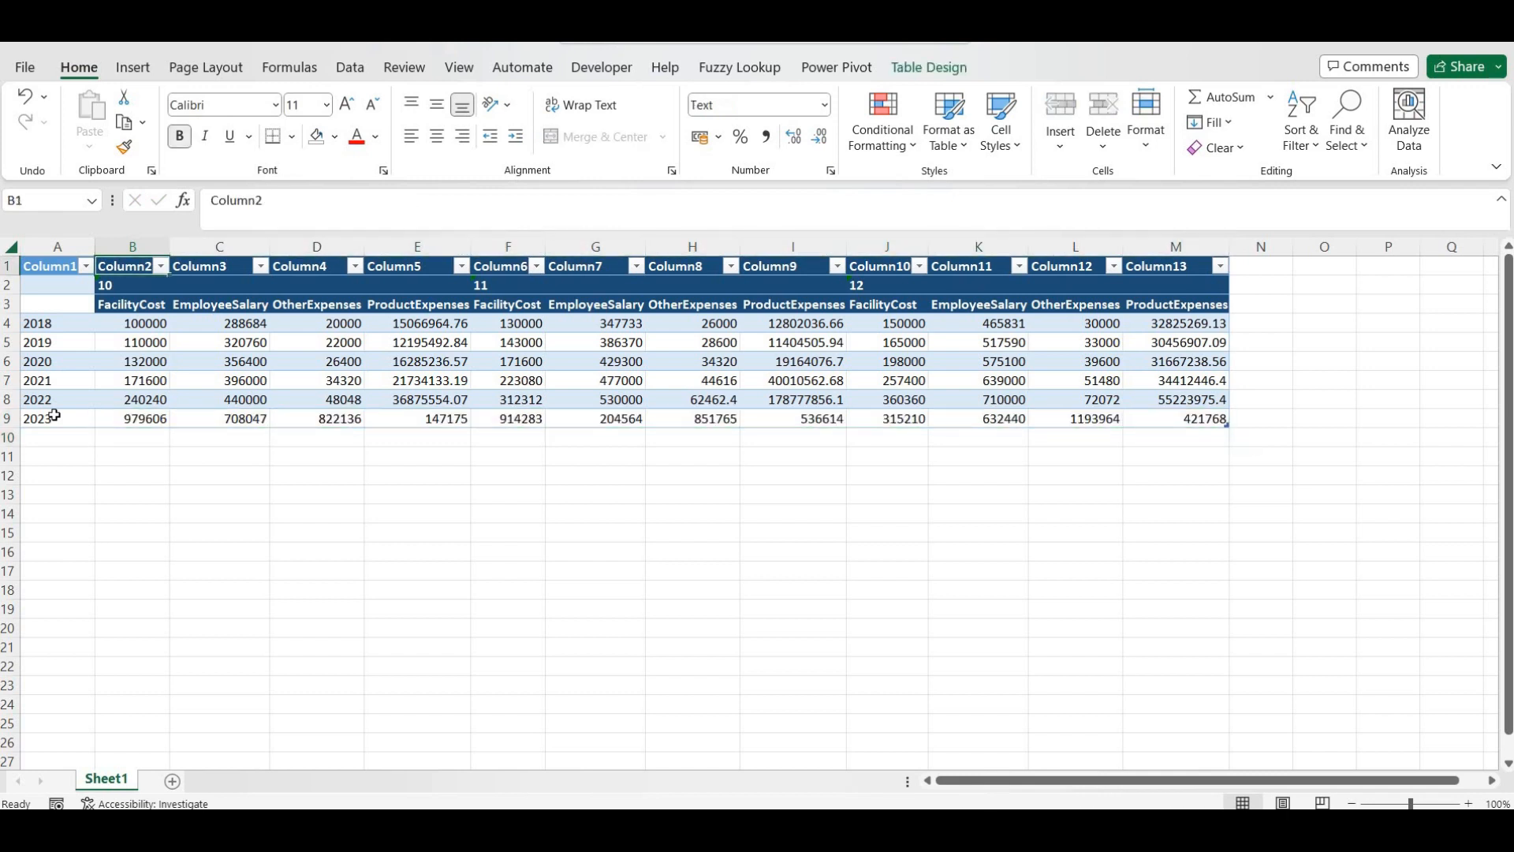
pyautogui.press('Right')
pyautogui.press('Right')
pyautogui.press('Right')
pyautogui.press('Right')
pyautogui.press('Right')
pyautogui.press('Right')
pyautogui.press('Right')
pyautogui.press('Right')
pyautogui.press('Down')
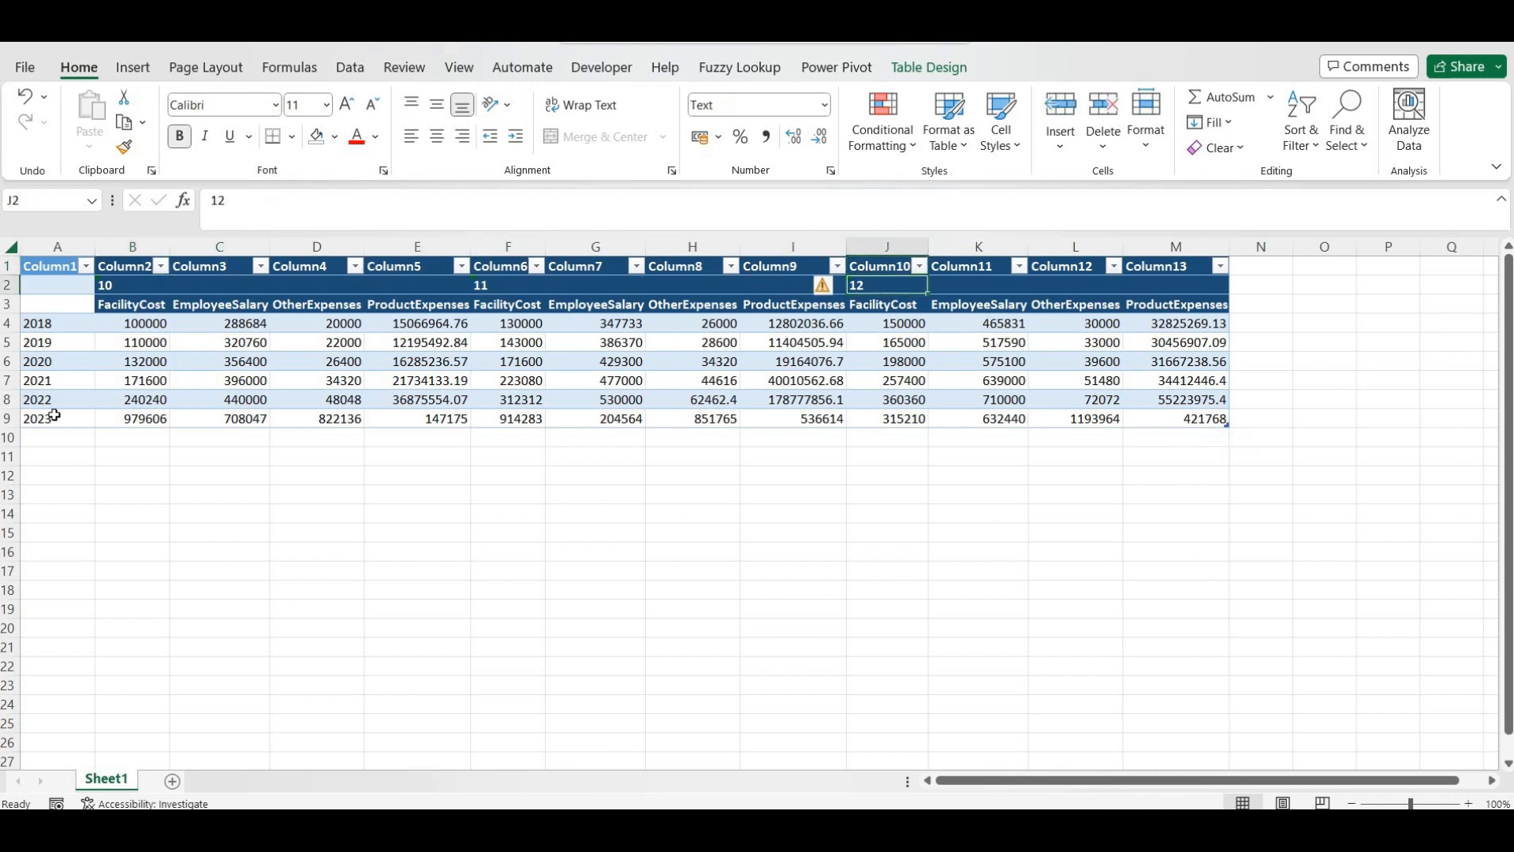
pyautogui.hotkey('shift', 'Down')
pyautogui.hotkey('shift', 'Right')
pyautogui.hotkey('shift', 'Right')
pyautogui.hotkey('shift', 'Right')
pyautogui.hotkey('ctrl', 'c')
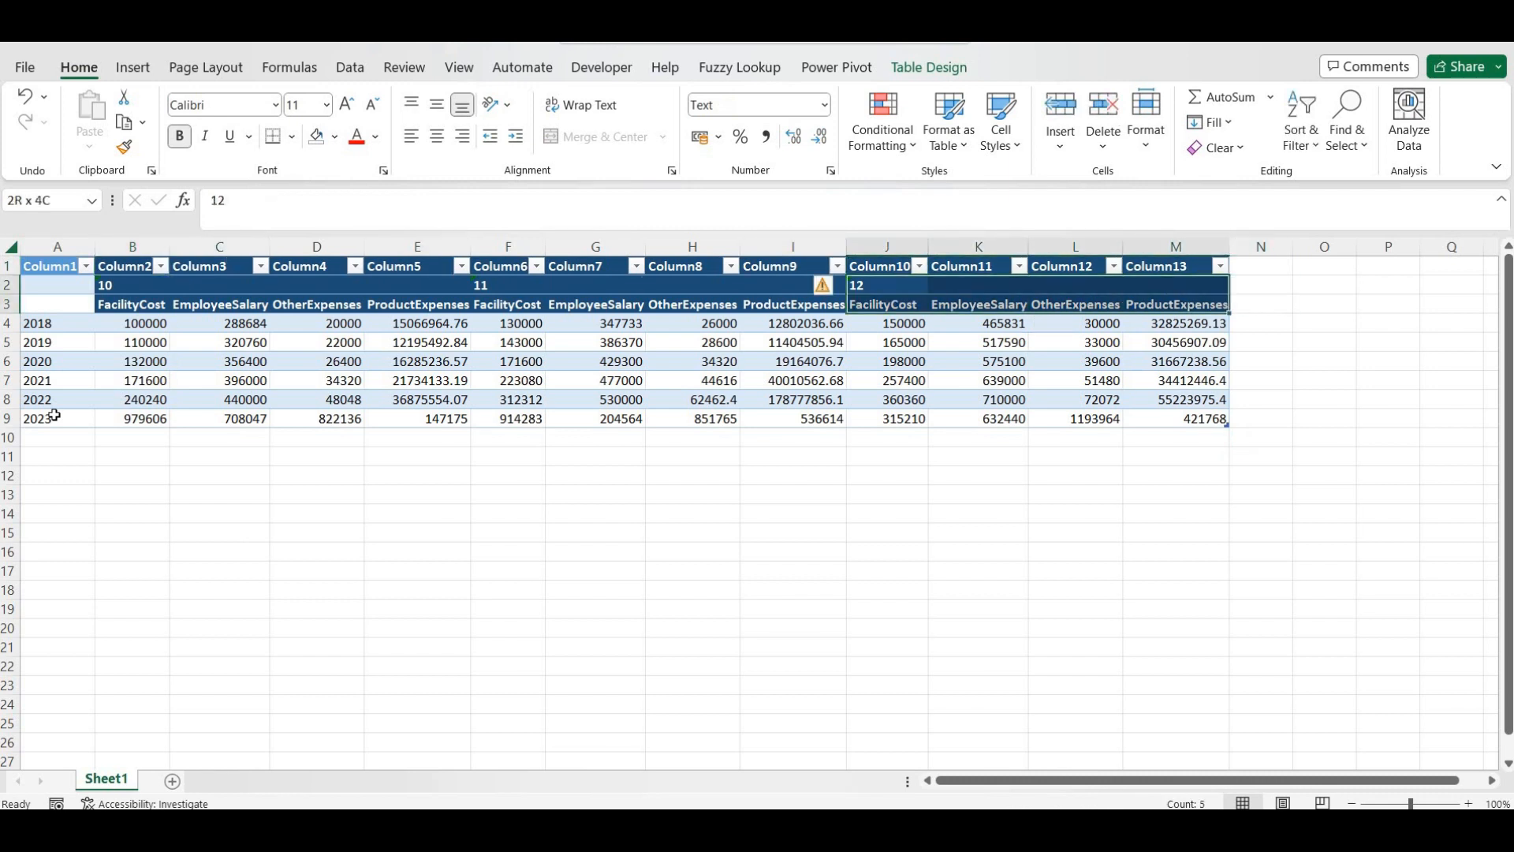
pyautogui.press('Right')
pyautogui.press('Right')
pyautogui.press('Right')
pyautogui.press('Right')
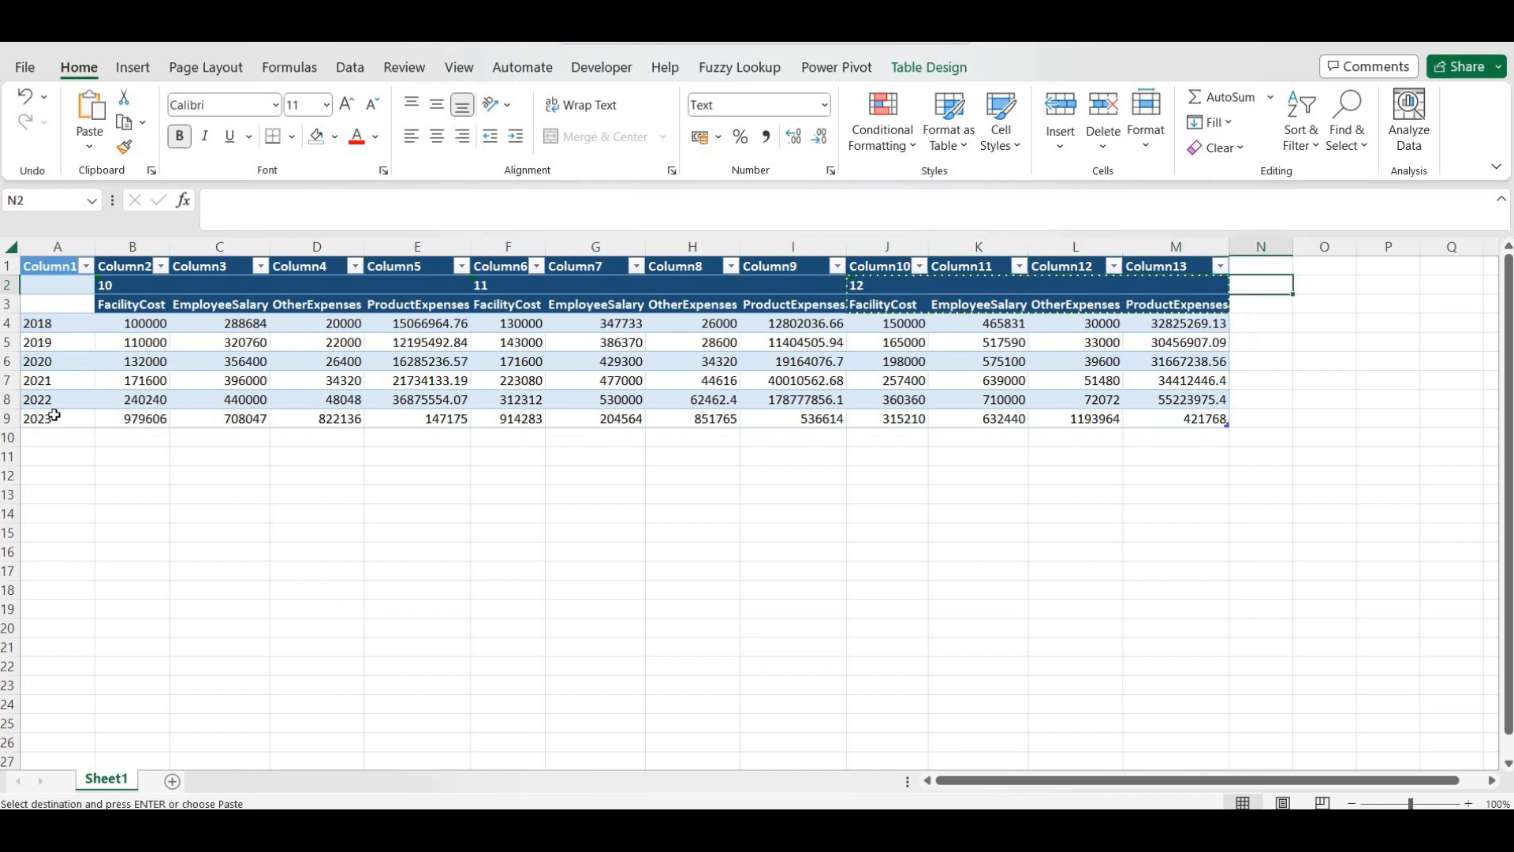
pyautogui.press('Return')
pyautogui.hotkey('ctrl', 'v')
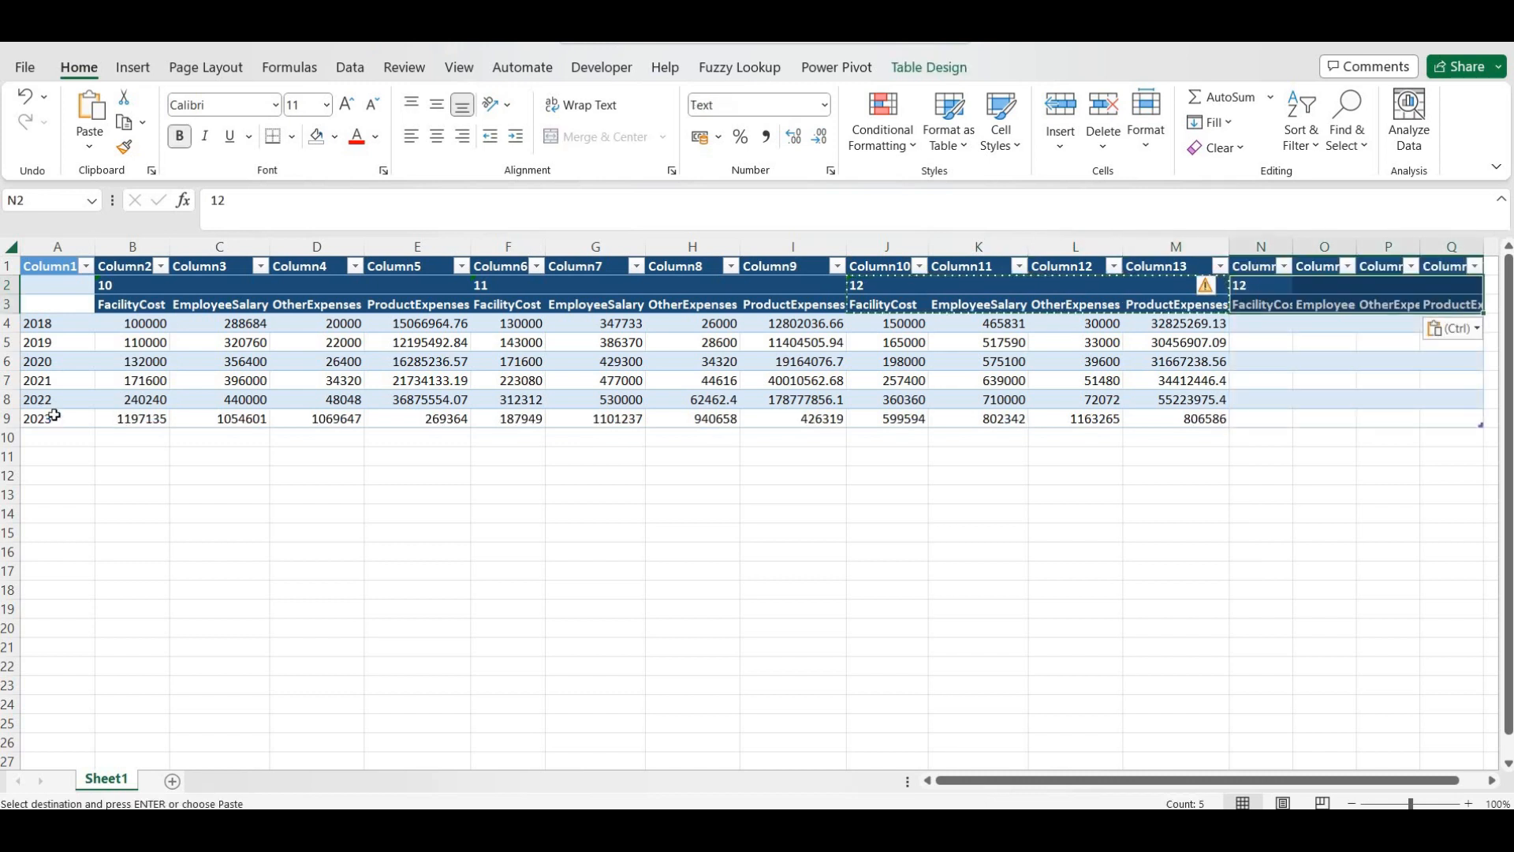
# Set the store number of the new column group in N2 to 13
pyautogui.press('Right')
pyautogui.press('Left')
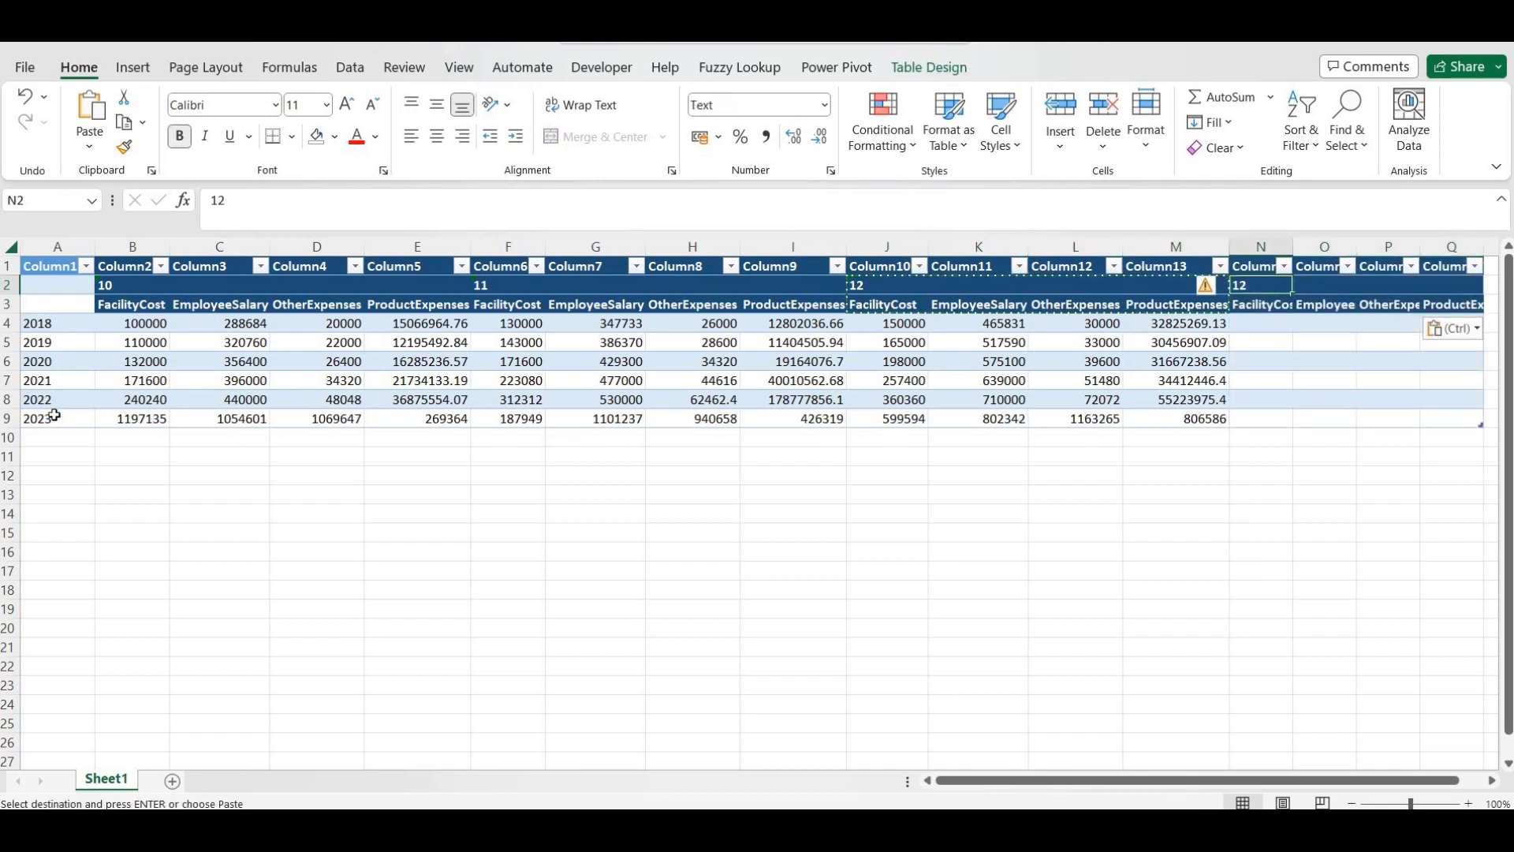
pyautogui.write('13')
pyautogui.press('Return')
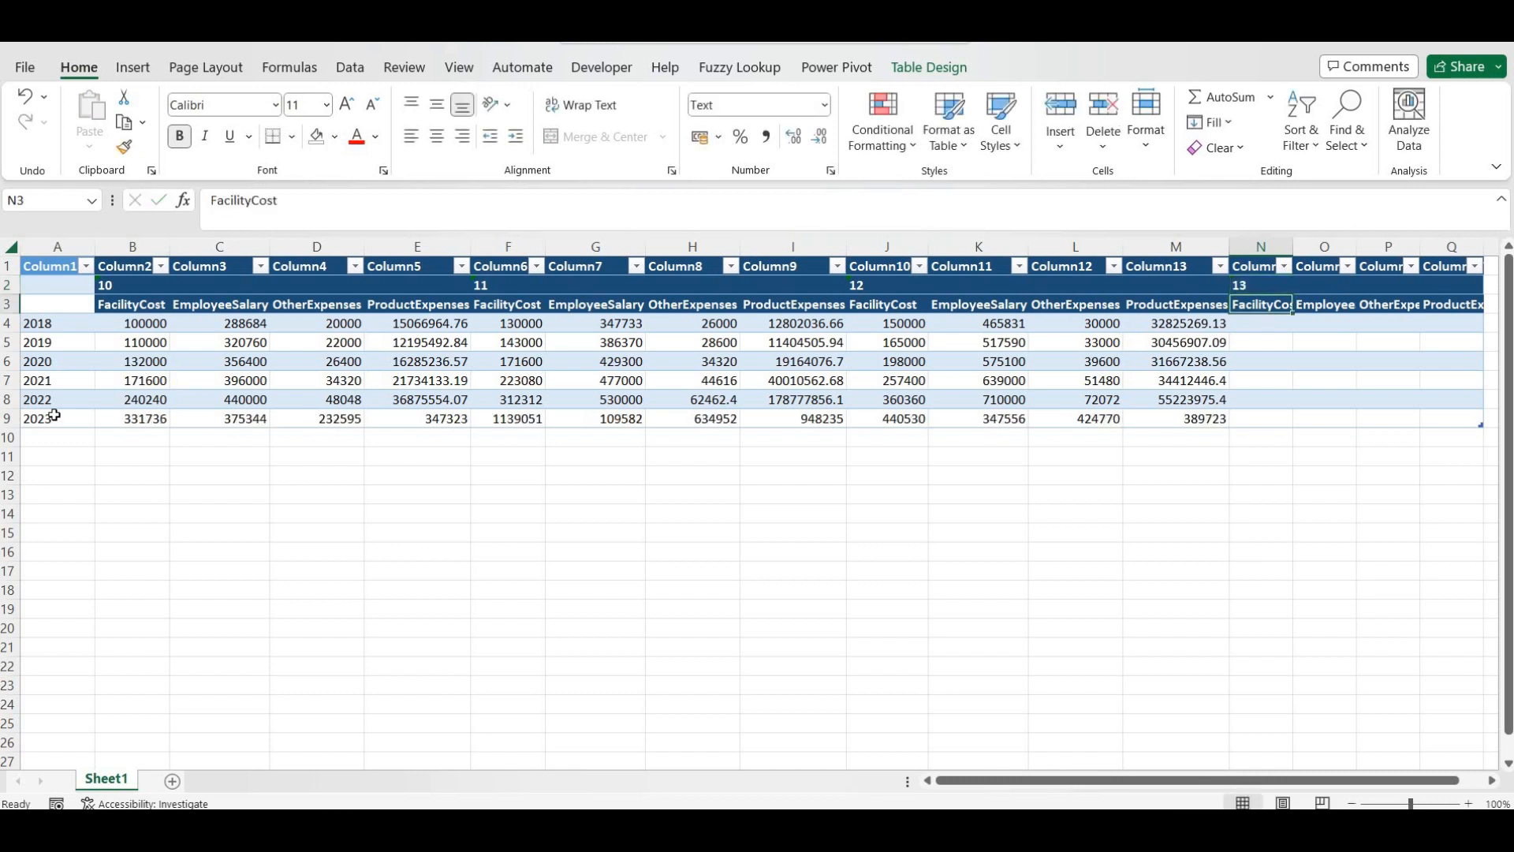
# Copy the random-value formula from M9 into store 13's 2018 FacilityCost cell and fill it across its four expense columns
pyautogui.press('Down')
pyautogui.press('Down')
pyautogui.press('Down')
pyautogui.press('Down')
pyautogui.press('Down')
pyautogui.press('Down')
pyautogui.press('Left')
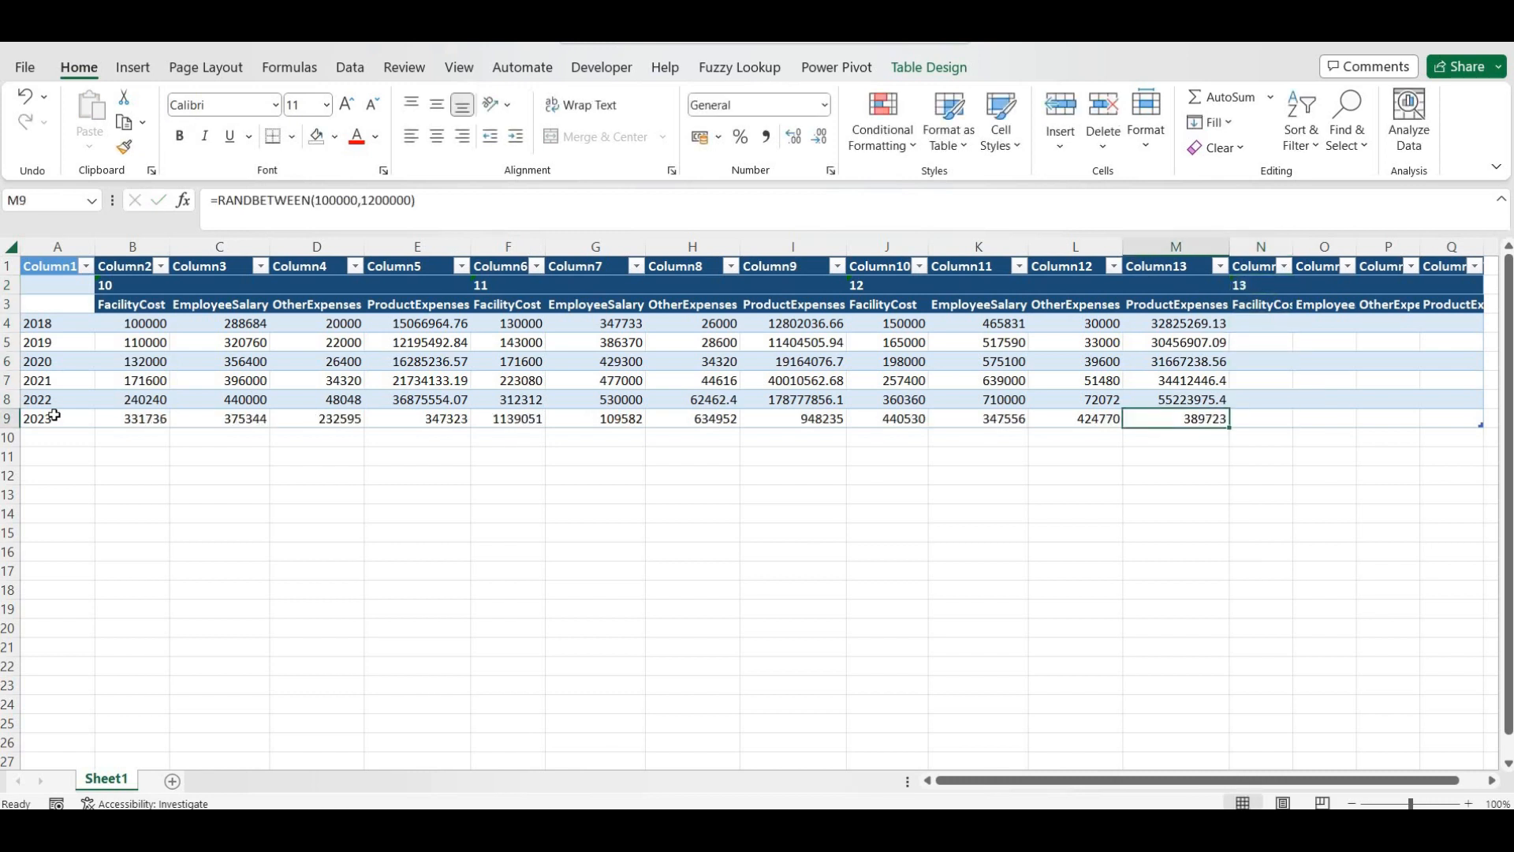
pyautogui.hotkey('ctrl', 'c')
pyautogui.press('Up')
pyautogui.press('Up')
pyautogui.press('Up')
pyautogui.press('Up')
pyautogui.press('Up')
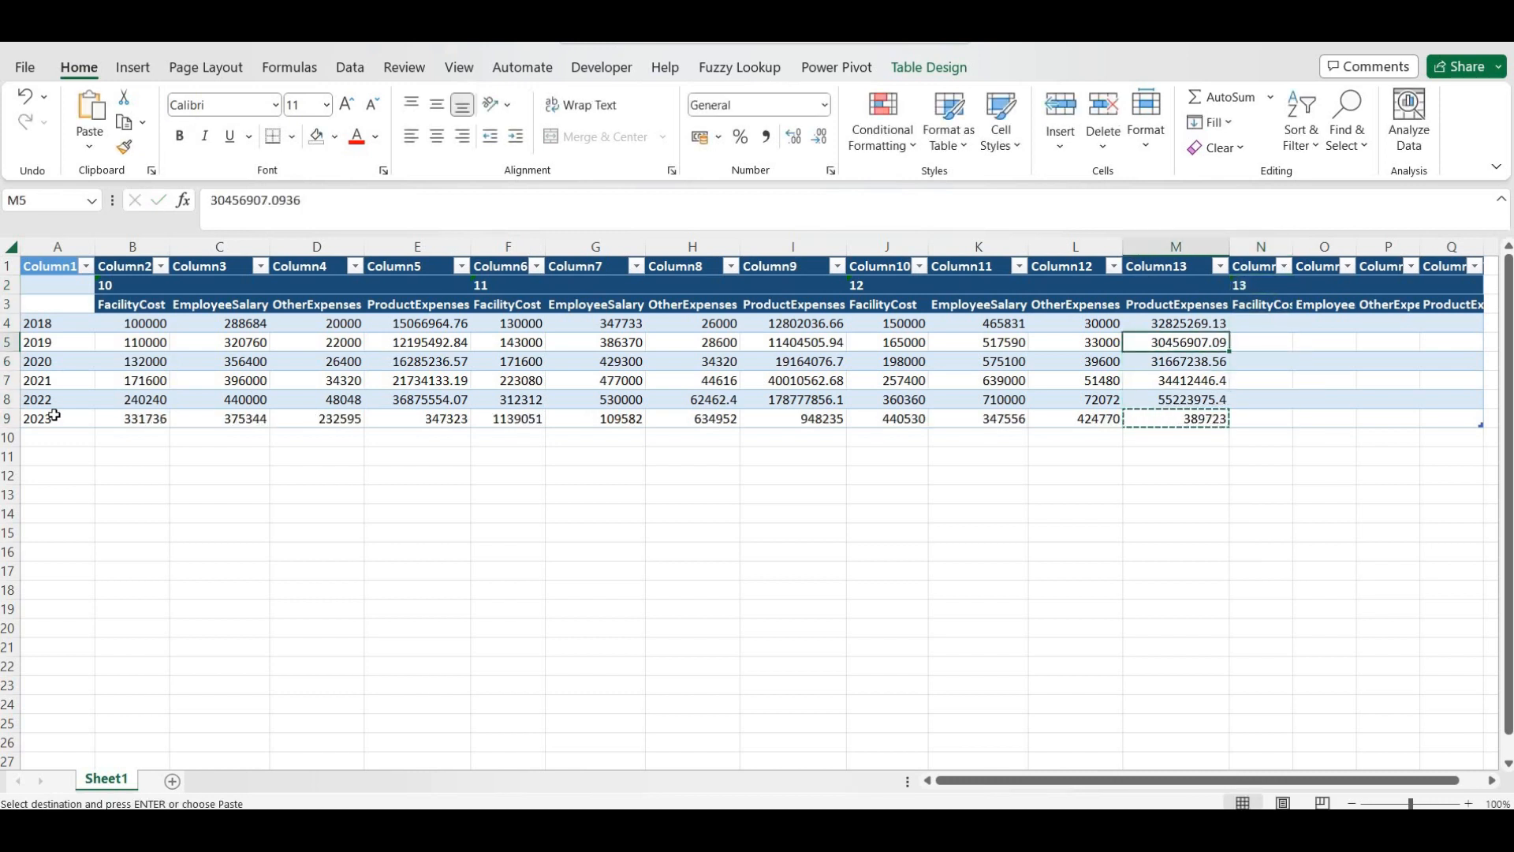
pyautogui.press('Right')
pyautogui.hotkey('ctrl', 'v')
pyautogui.hotkey('shift', 'Right')
pyautogui.hotkey('shift', 'Right')
pyautogui.hotkey('shift', 'Right')
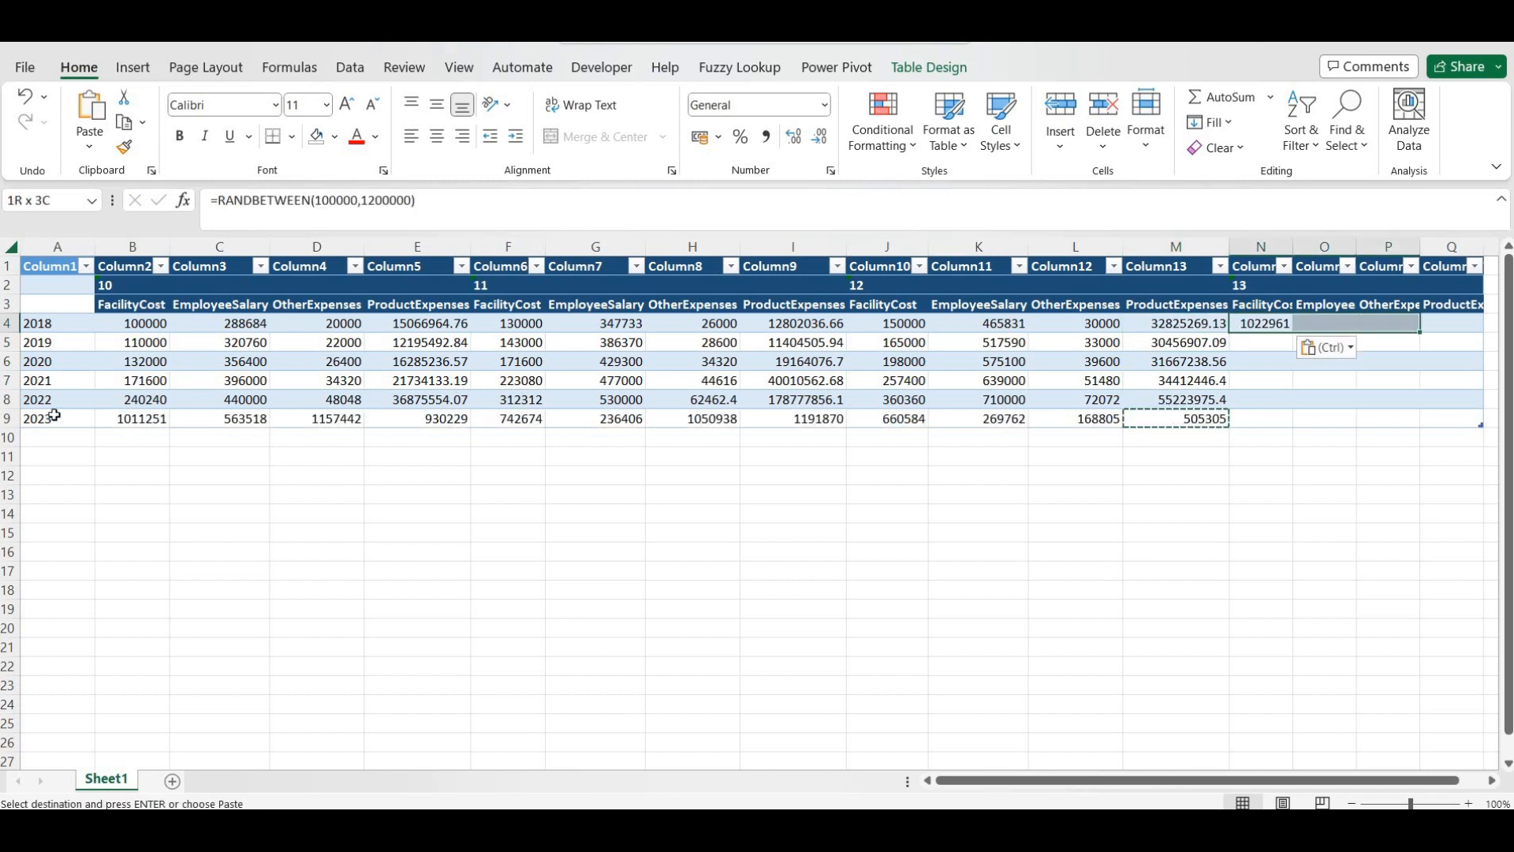
pyautogui.press('Return')
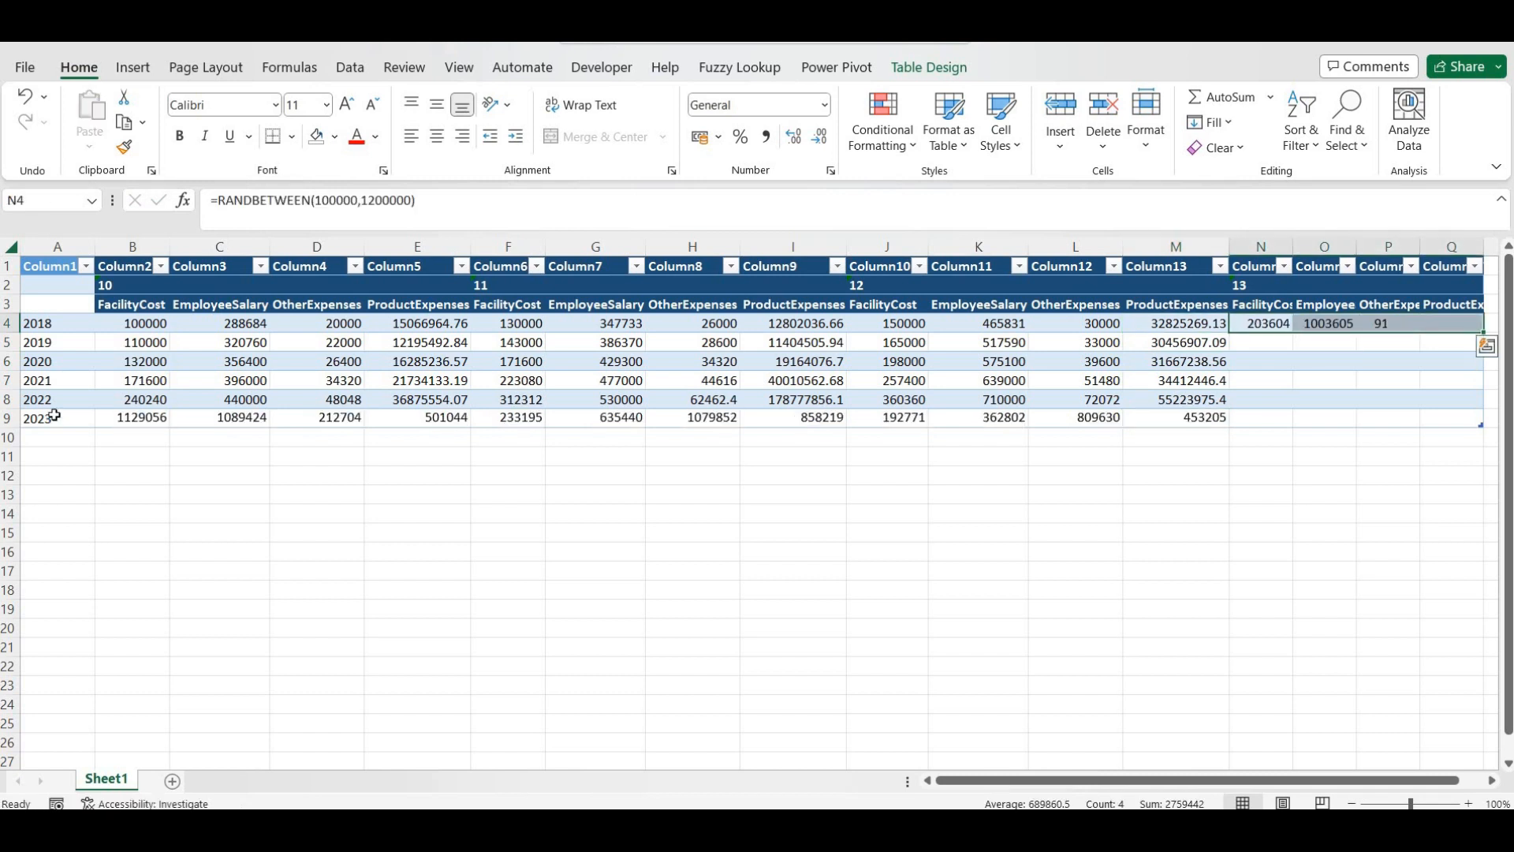
# Fill store 13's 2018 formulas down through the 2023 row
pyautogui.hotkey('shift', 'Down')
pyautogui.hotkey('shift', 'Down')
pyautogui.hotkey('shift', 'Down')
pyautogui.hotkey('shift', 'Down')
pyautogui.hotkey('shift', 'Down')
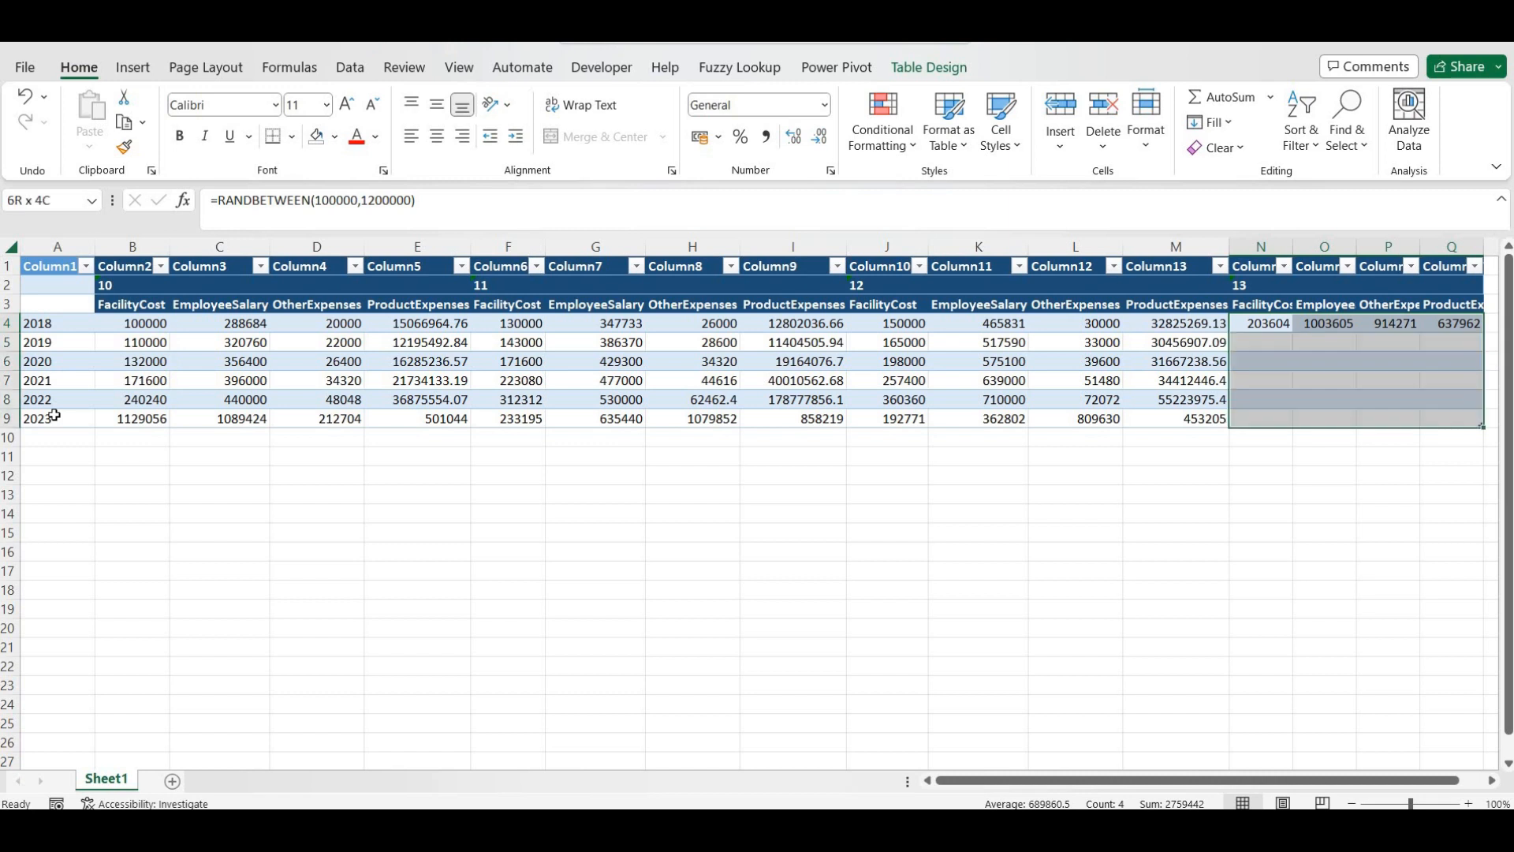
pyautogui.hotkey('ctrl', 'd')
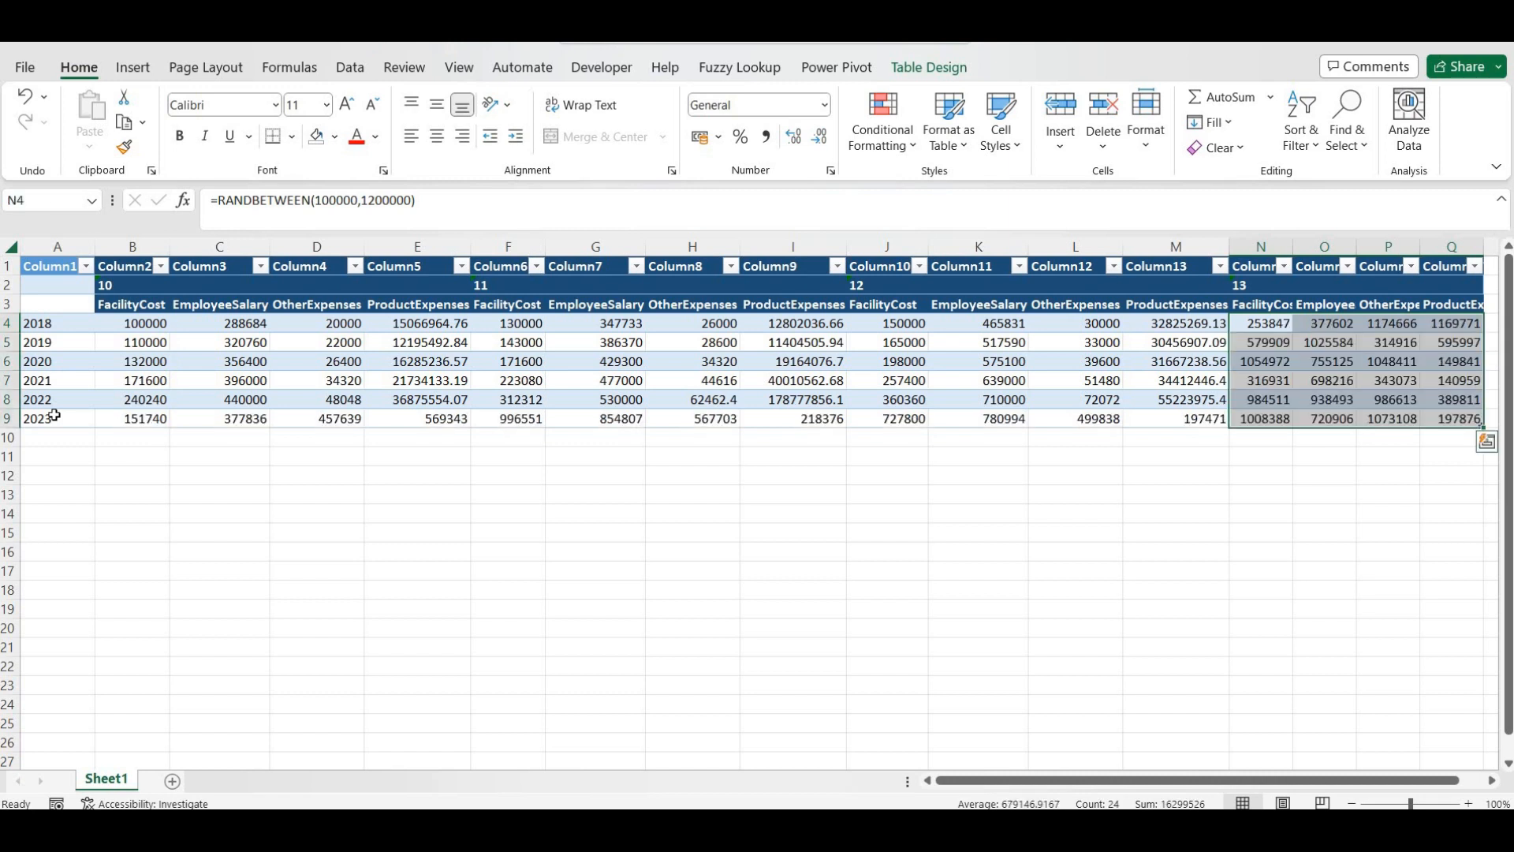
# Replace the formulas in A4:N9 with static values using Paste Special Values
pyautogui.hotkey('ctrl', 'shift', 'Left')
pyautogui.hotkey('ctrl', 'c')
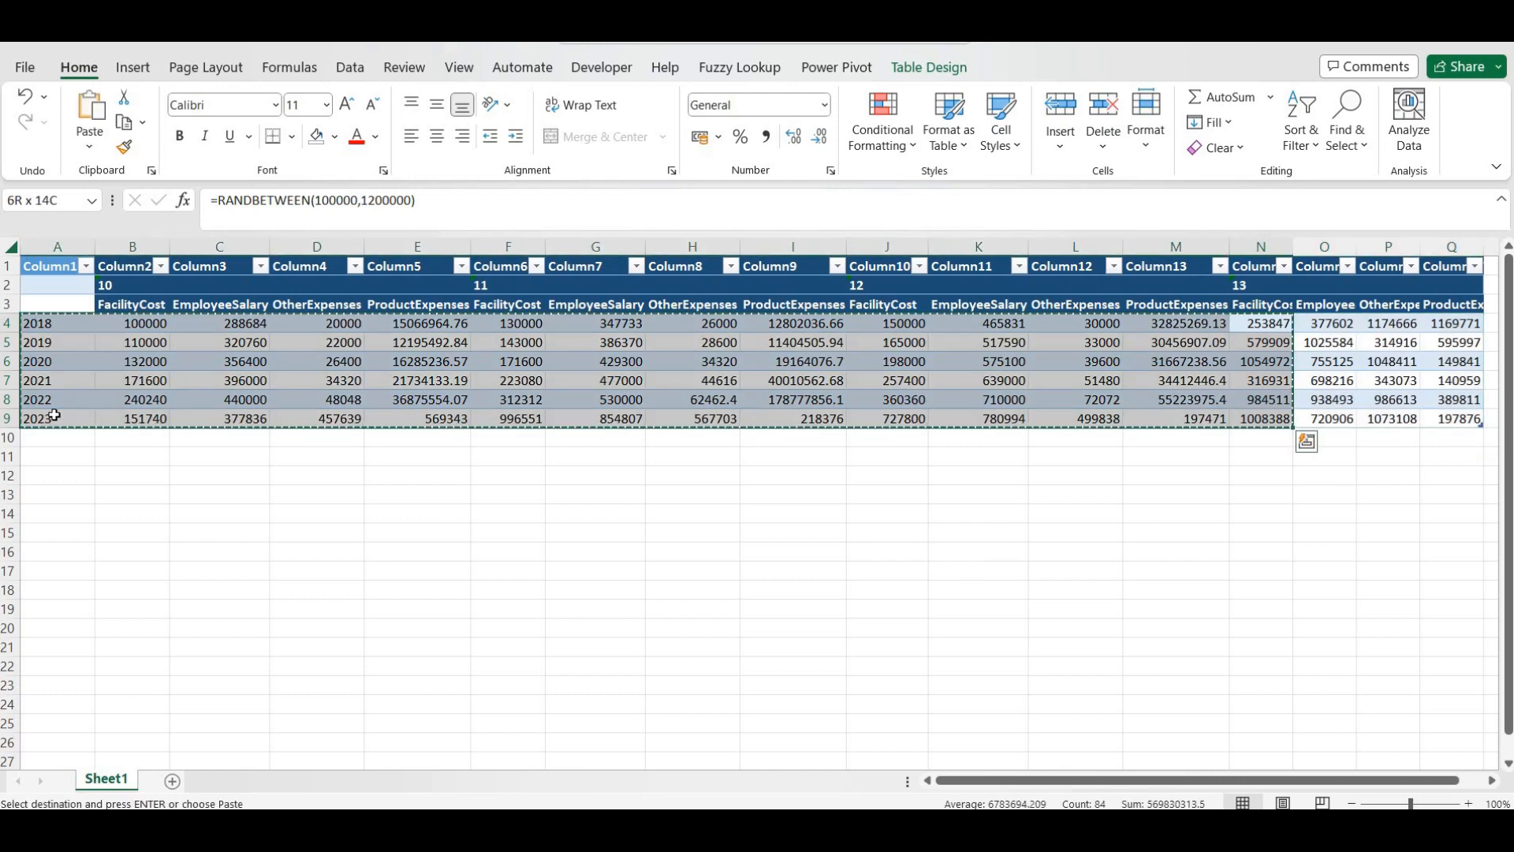
pyautogui.hotkey('ctrl', 'alt', 'v')
pyautogui.press('v')
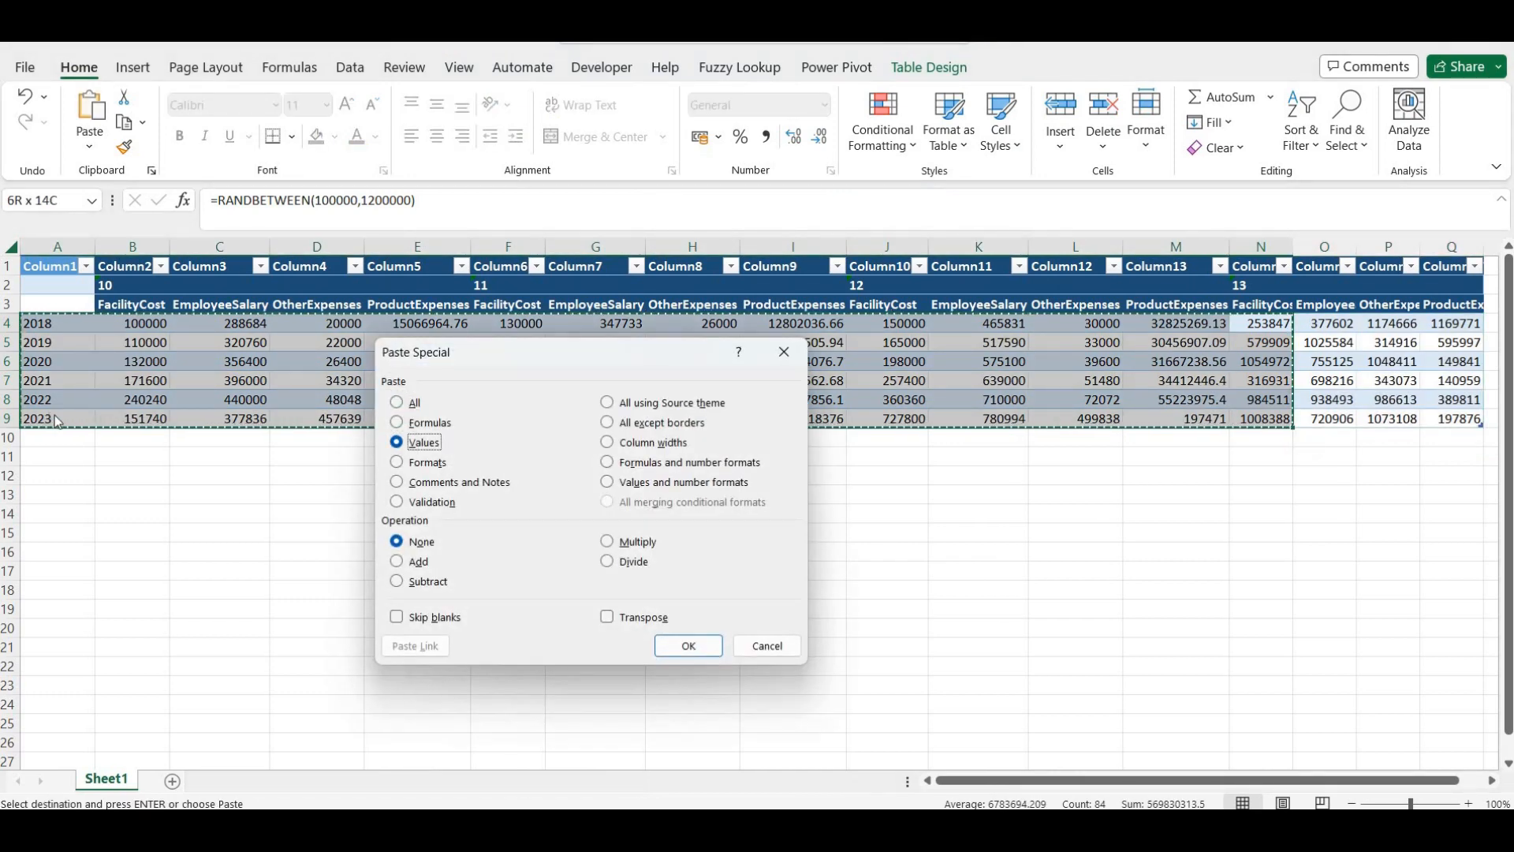
pyautogui.press('Return')
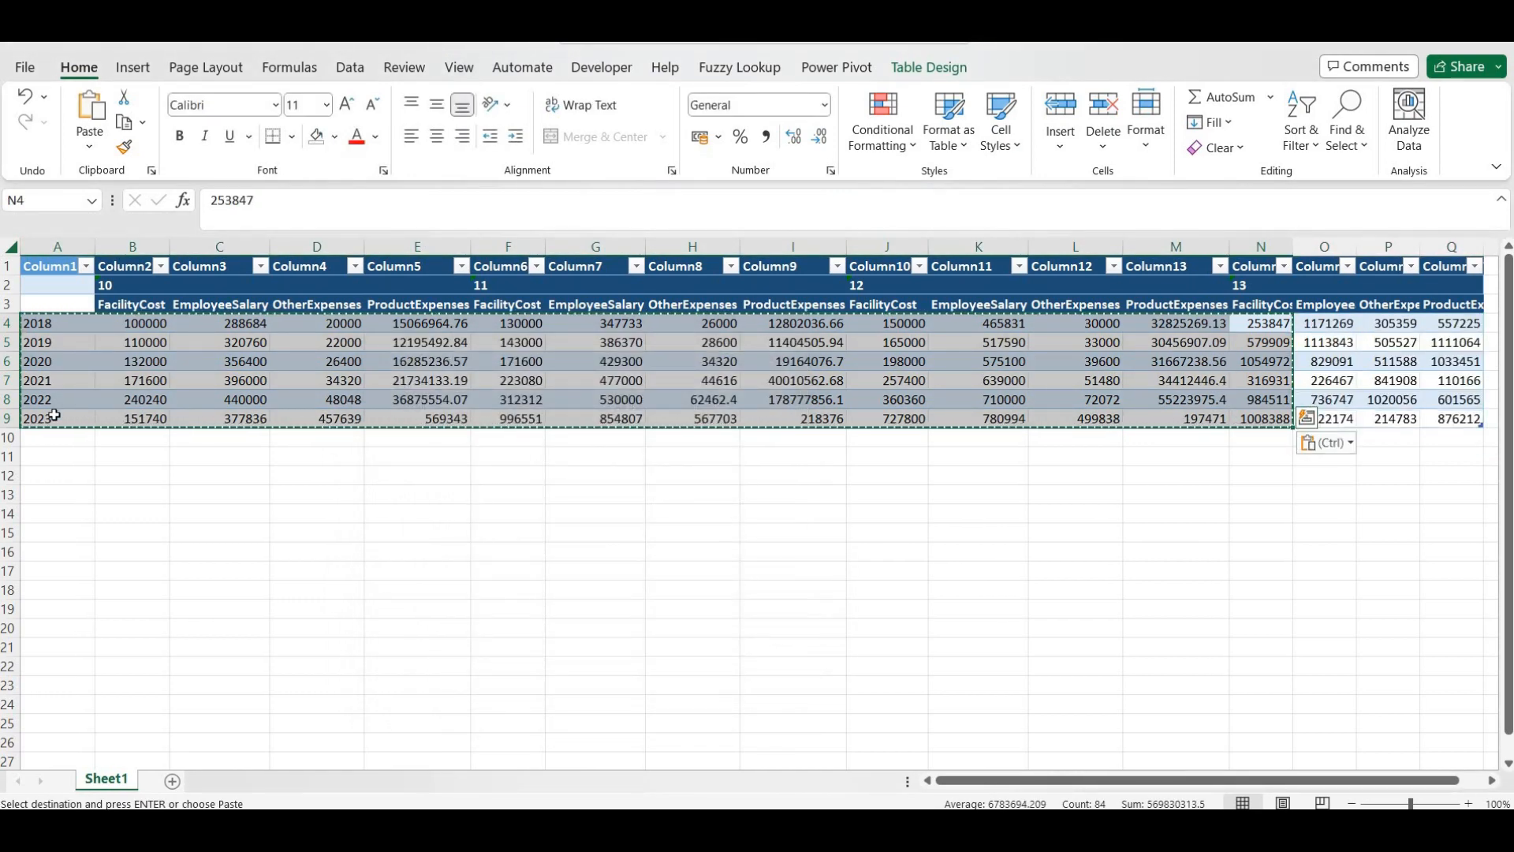
pyautogui.hotkey('ctrl', 'Up')
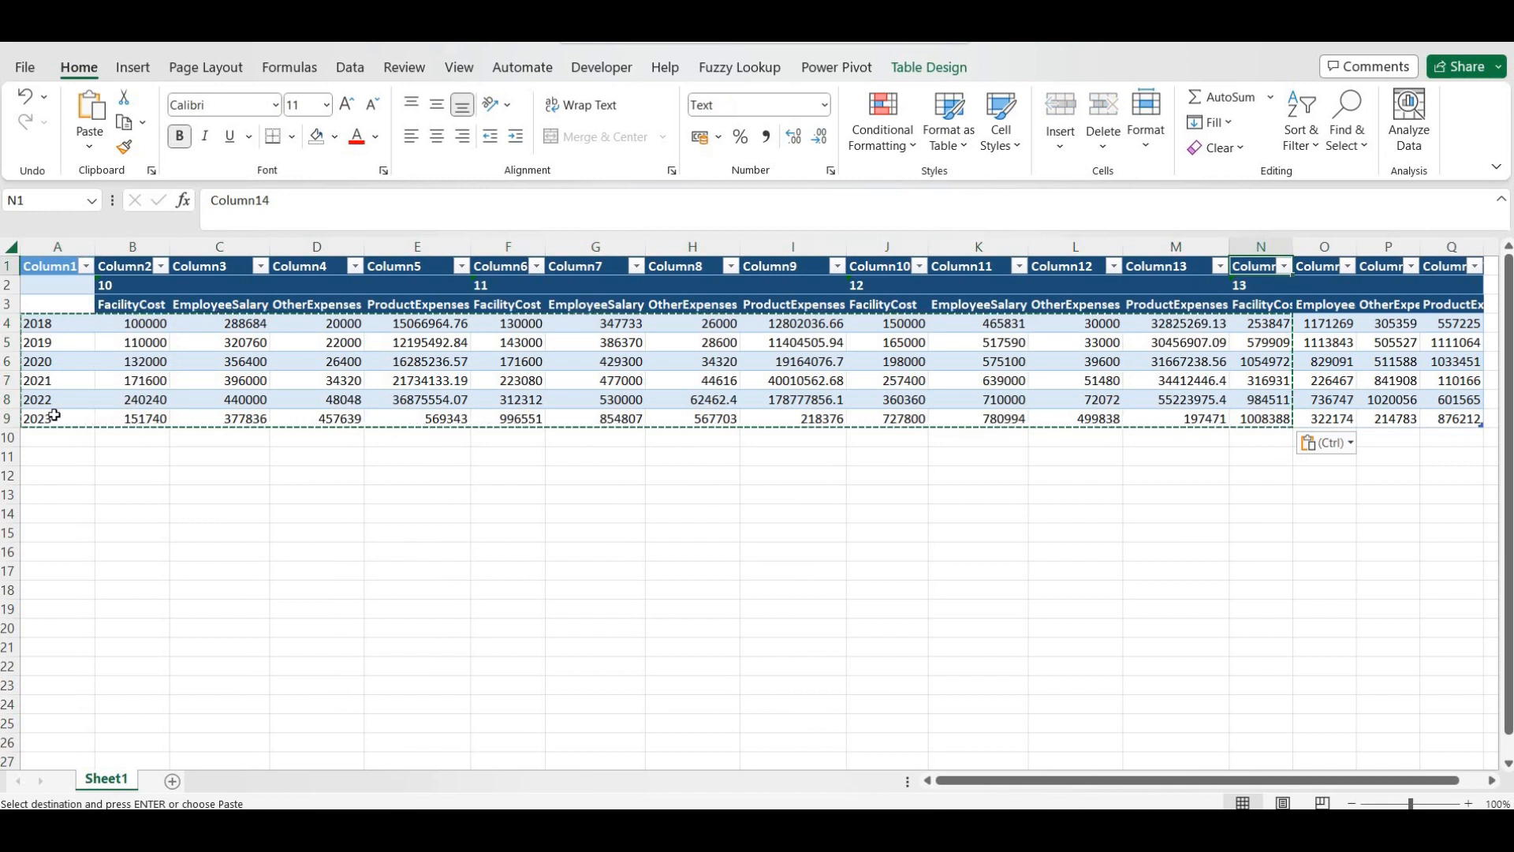
pyautogui.press('Escape')
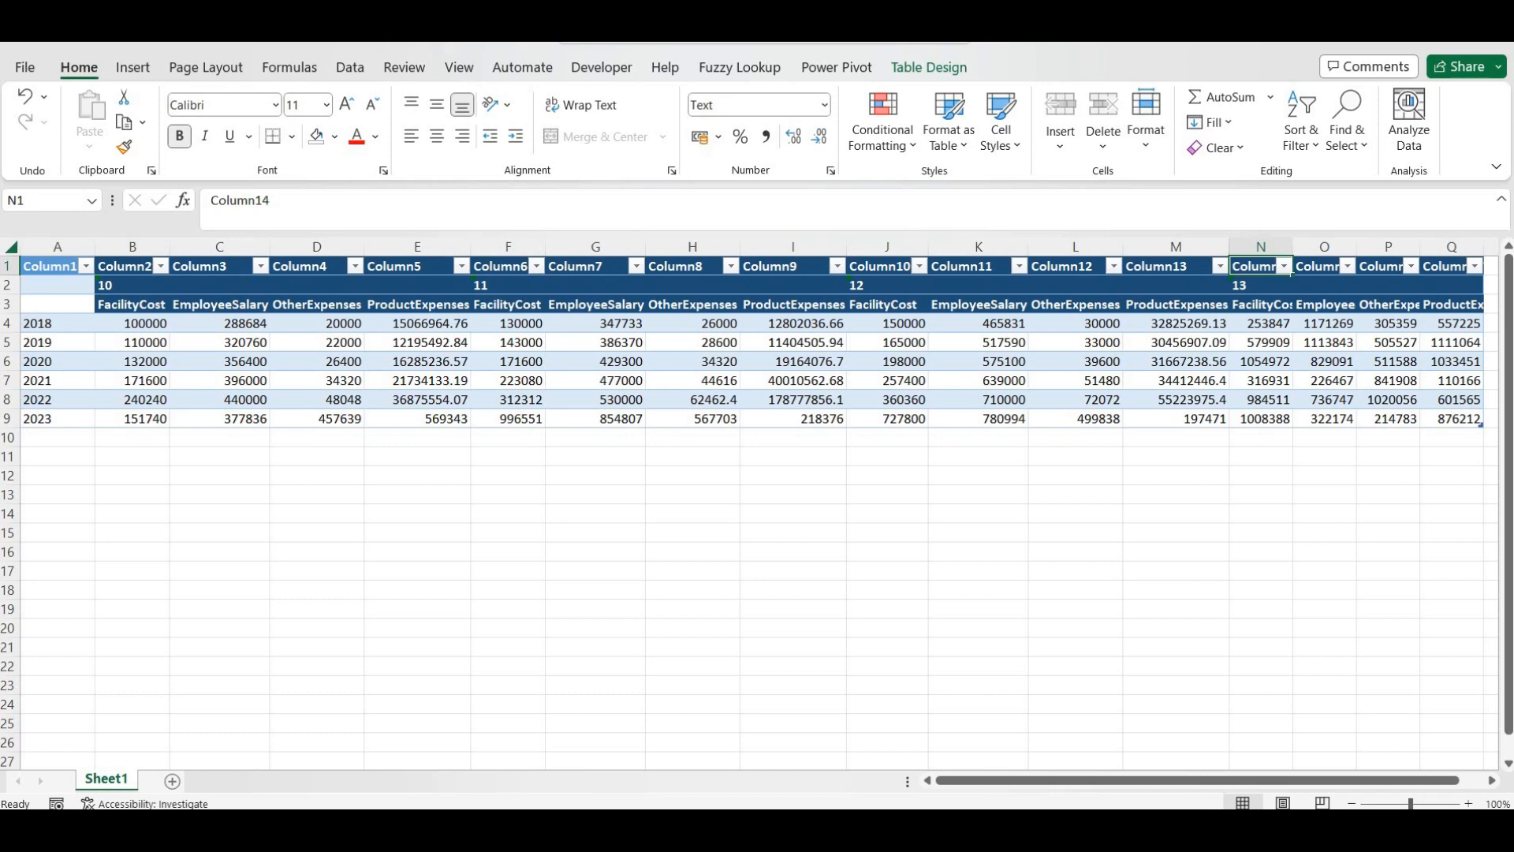
# Return to the workbook with the queries and refresh the ExpenseTranspose query
pyautogui.click(787, 747)
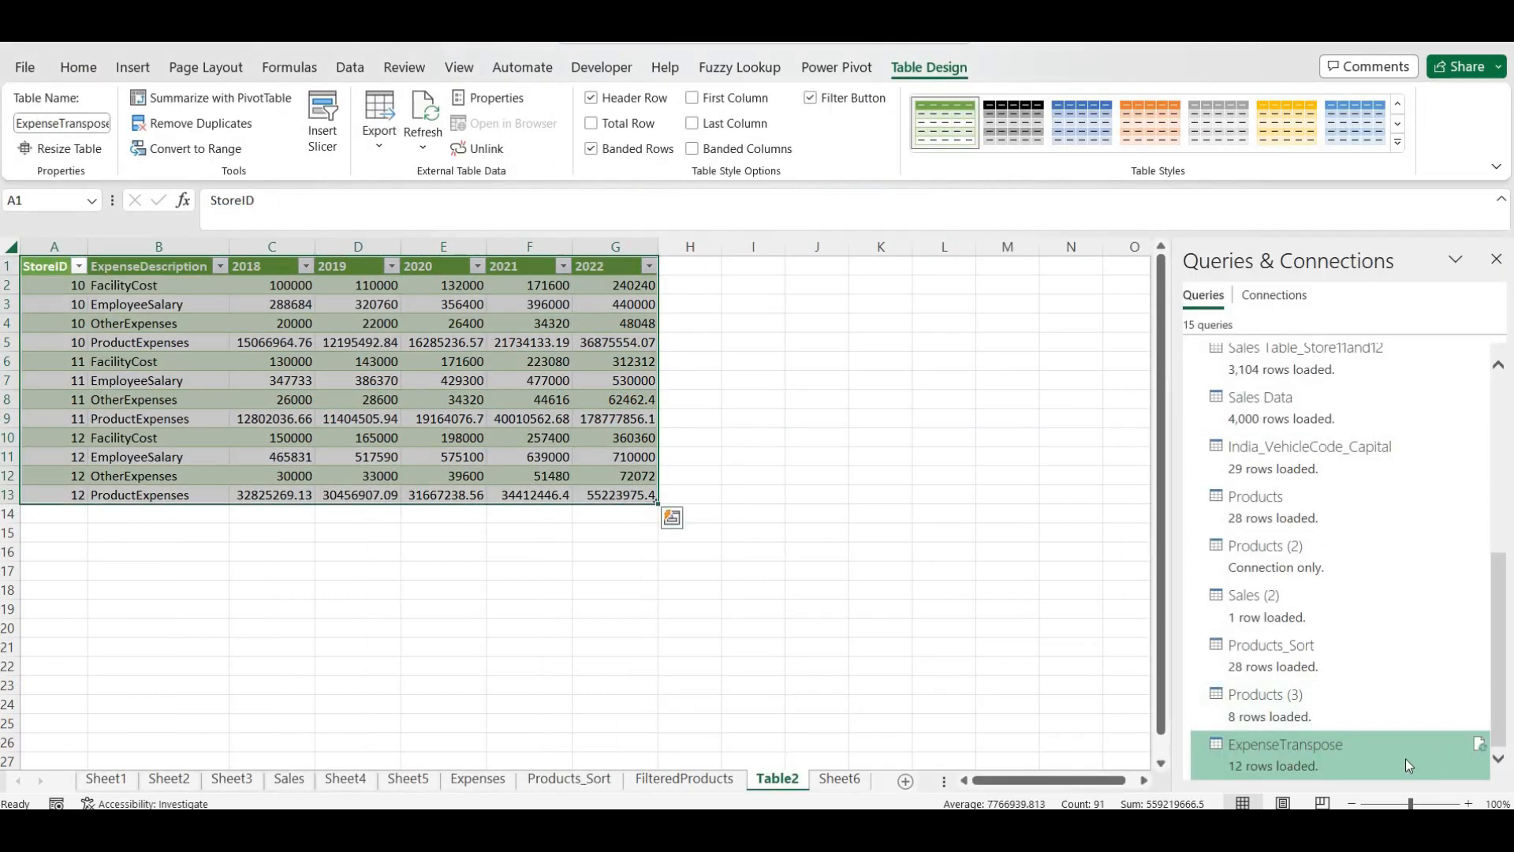
pyautogui.moveTo(1417, 750)
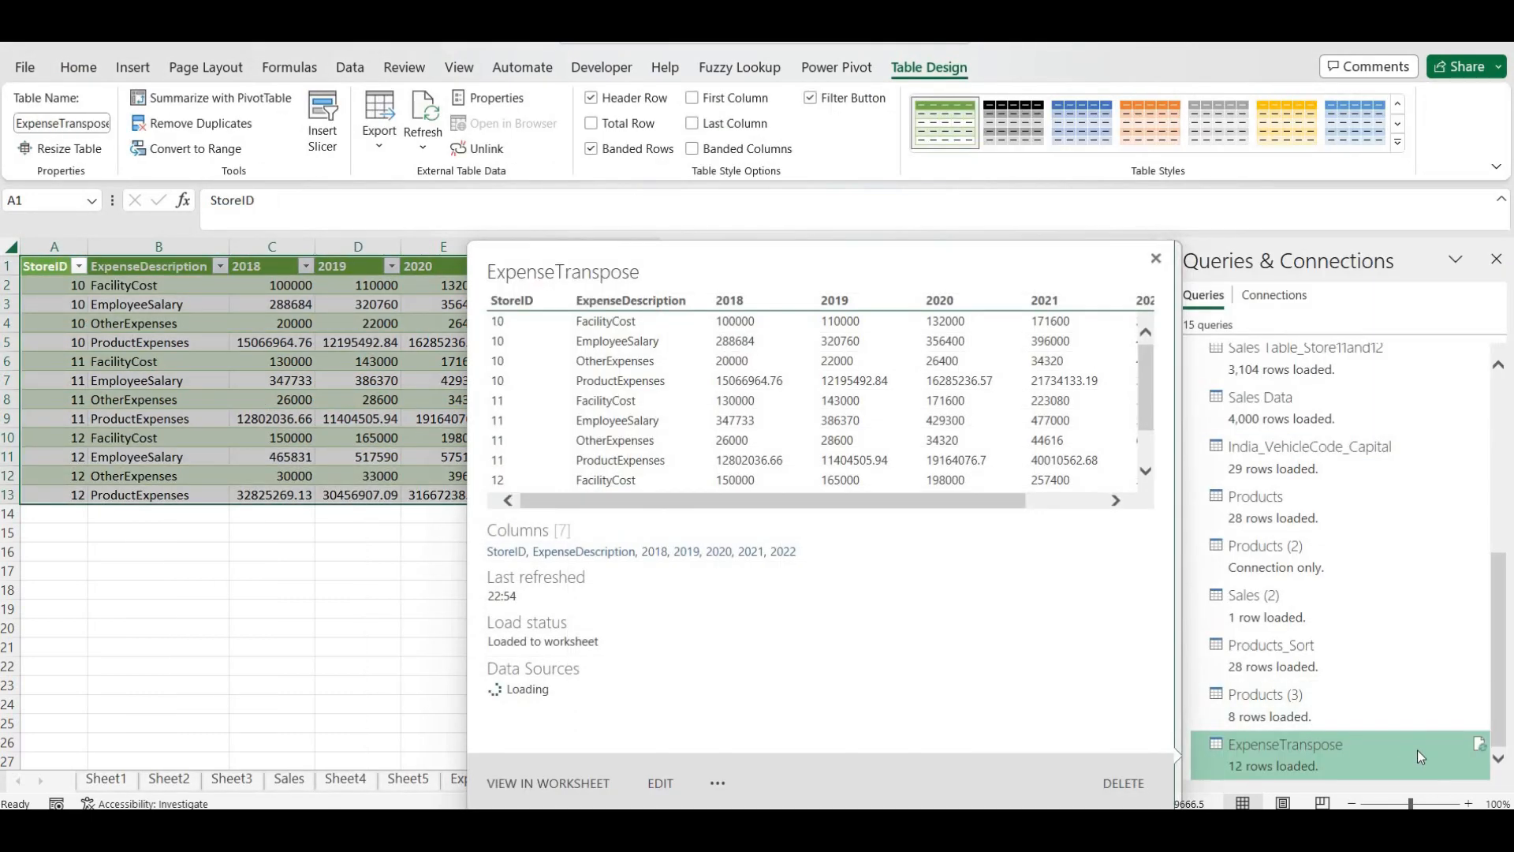
pyautogui.click(1479, 746)
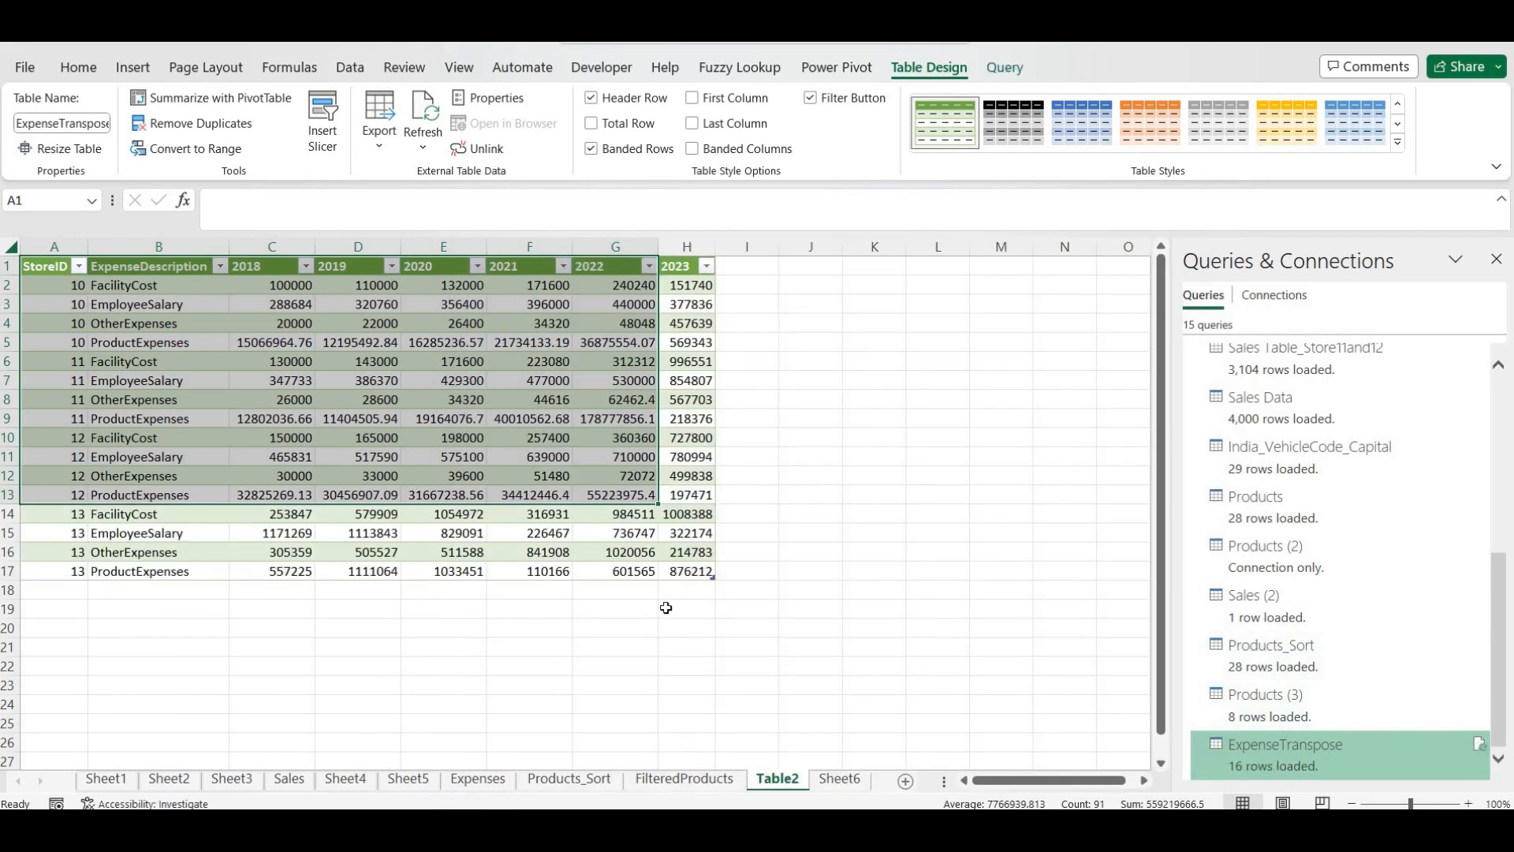
pyautogui.click(194, 591)
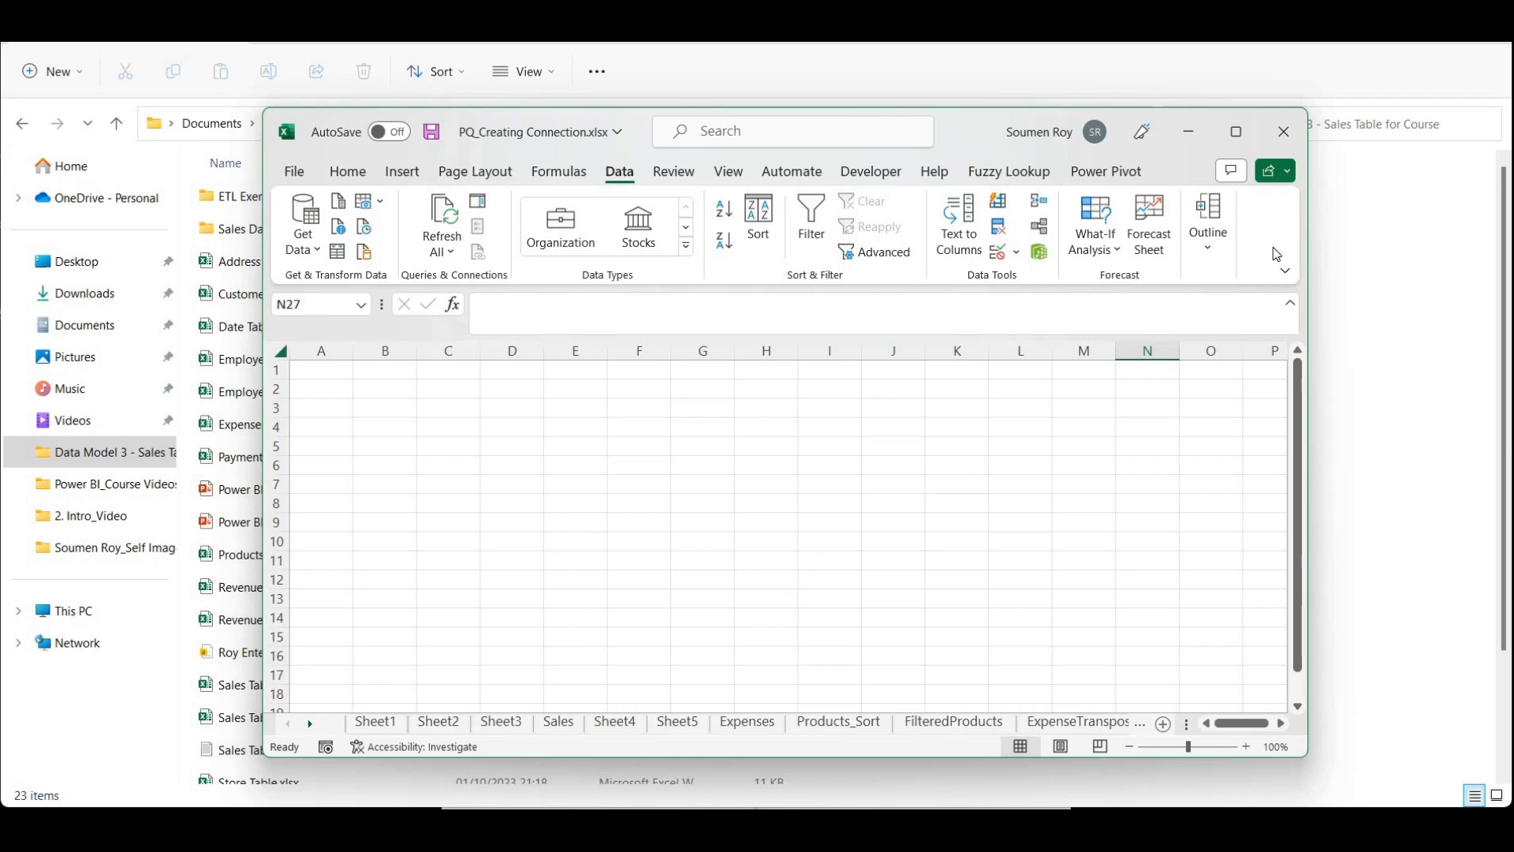
# Import Table1 from the workbook Products Table.xlsx and open it for transformation in the Power Query Editor
pyautogui.click(1237, 134)
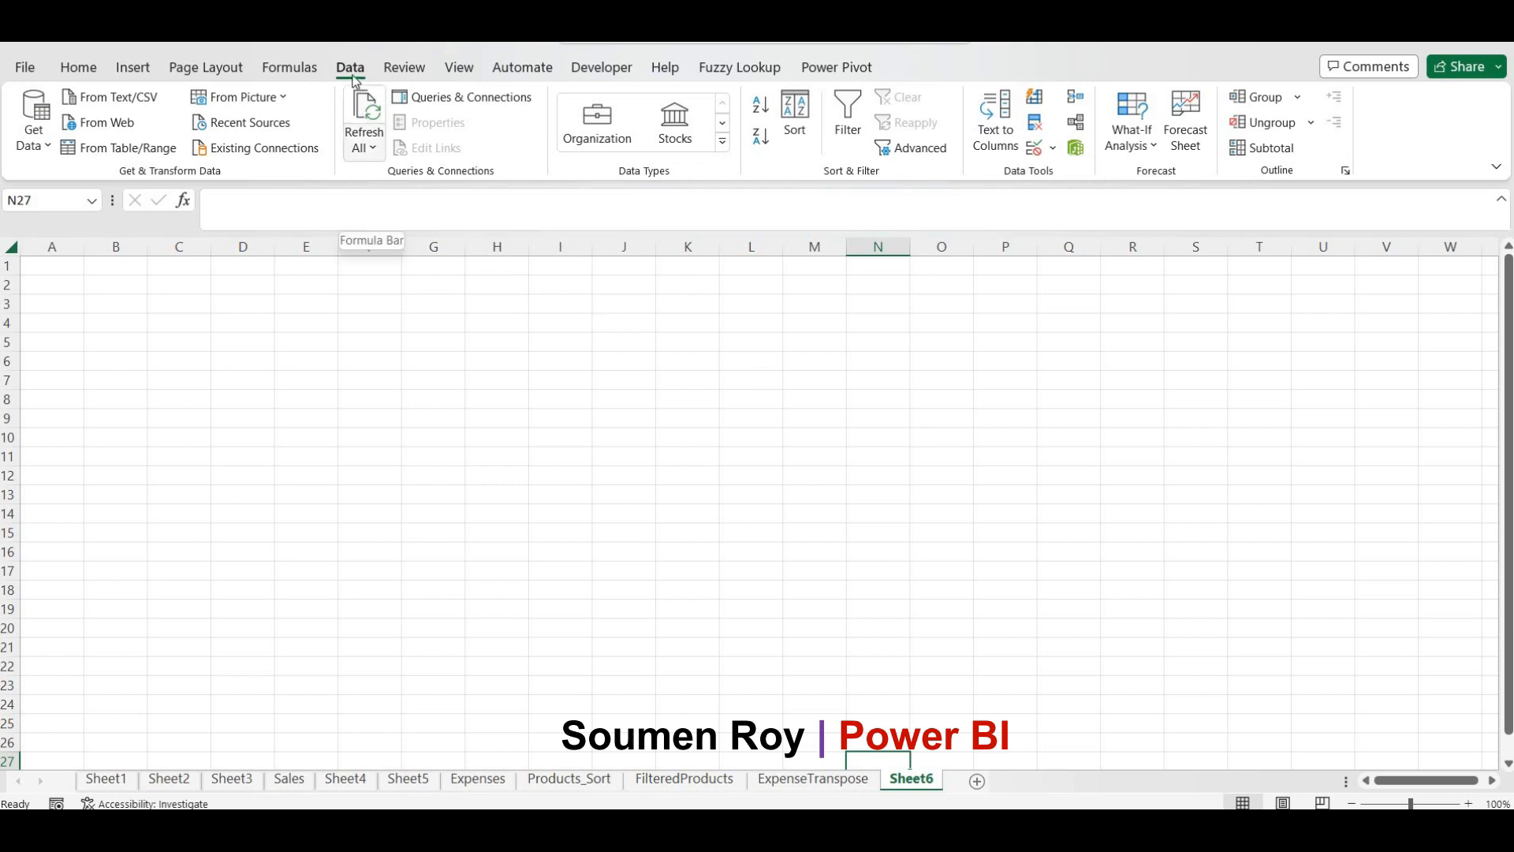
pyautogui.click(30, 140)
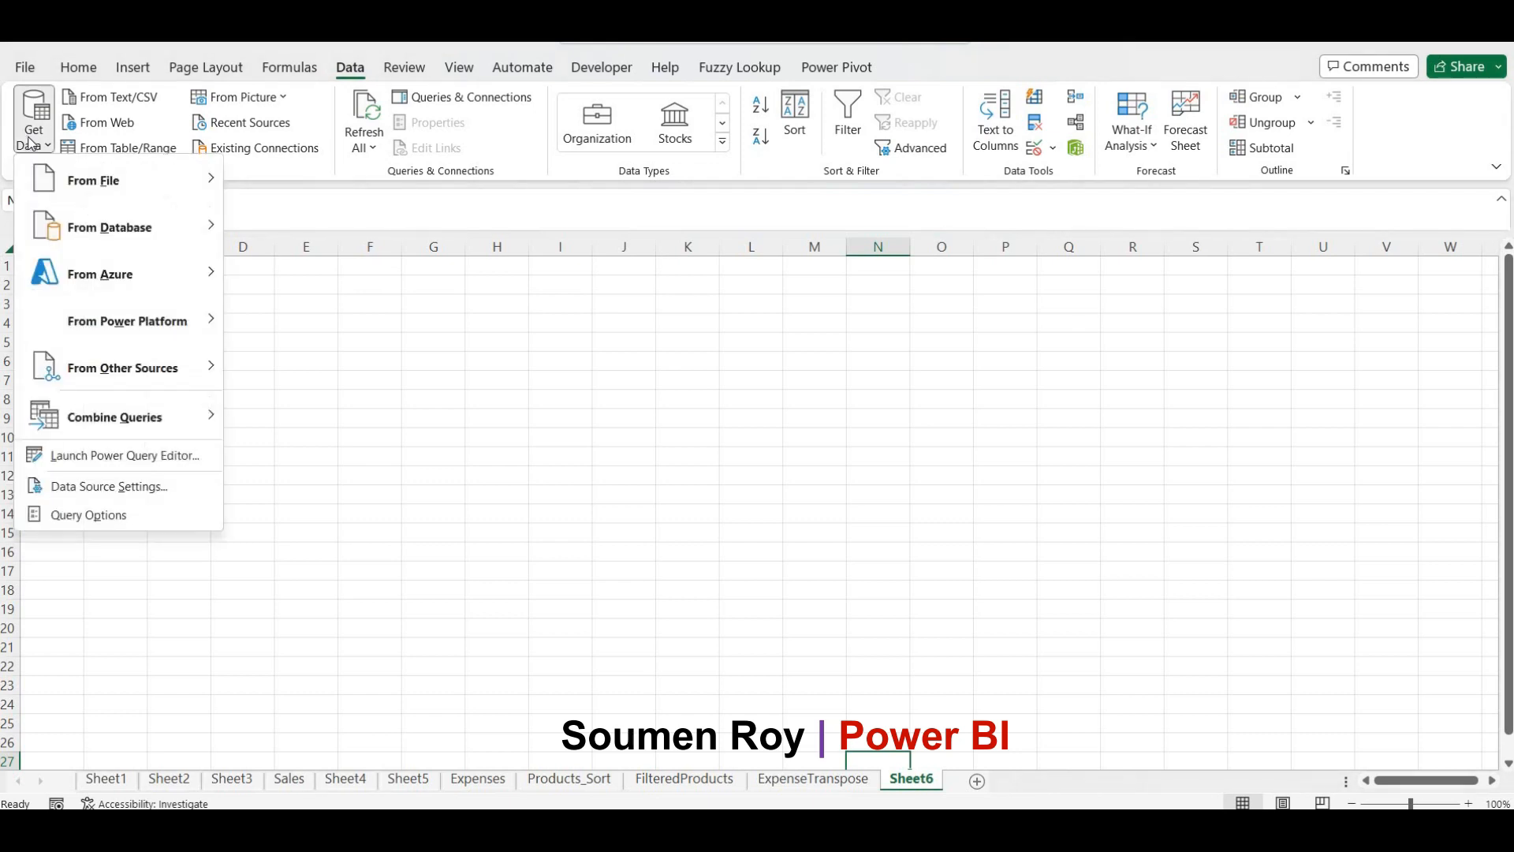
pyautogui.moveTo(70, 190)
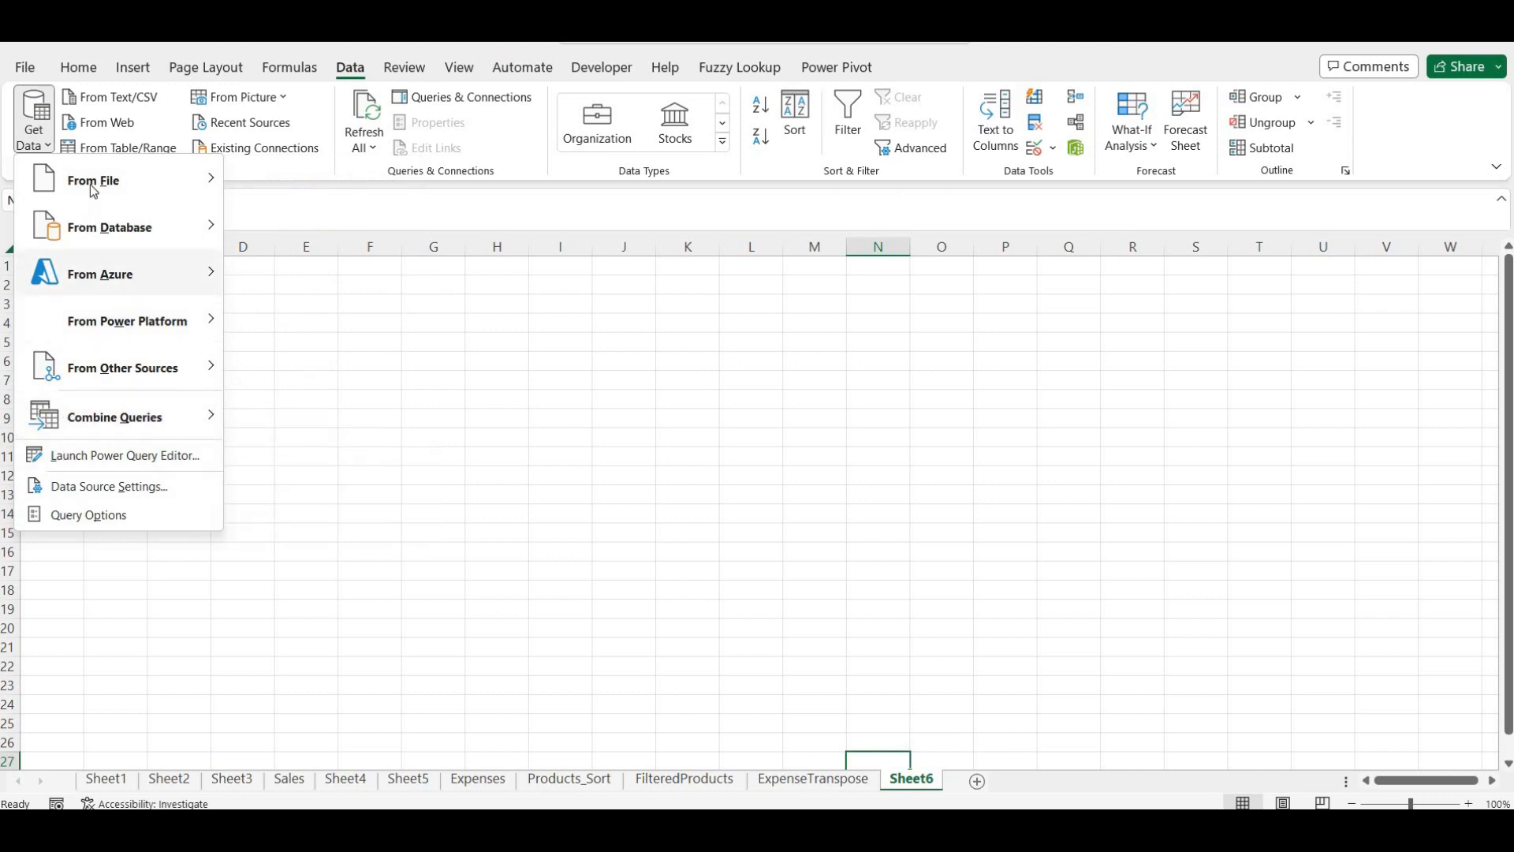
pyautogui.moveTo(126, 179)
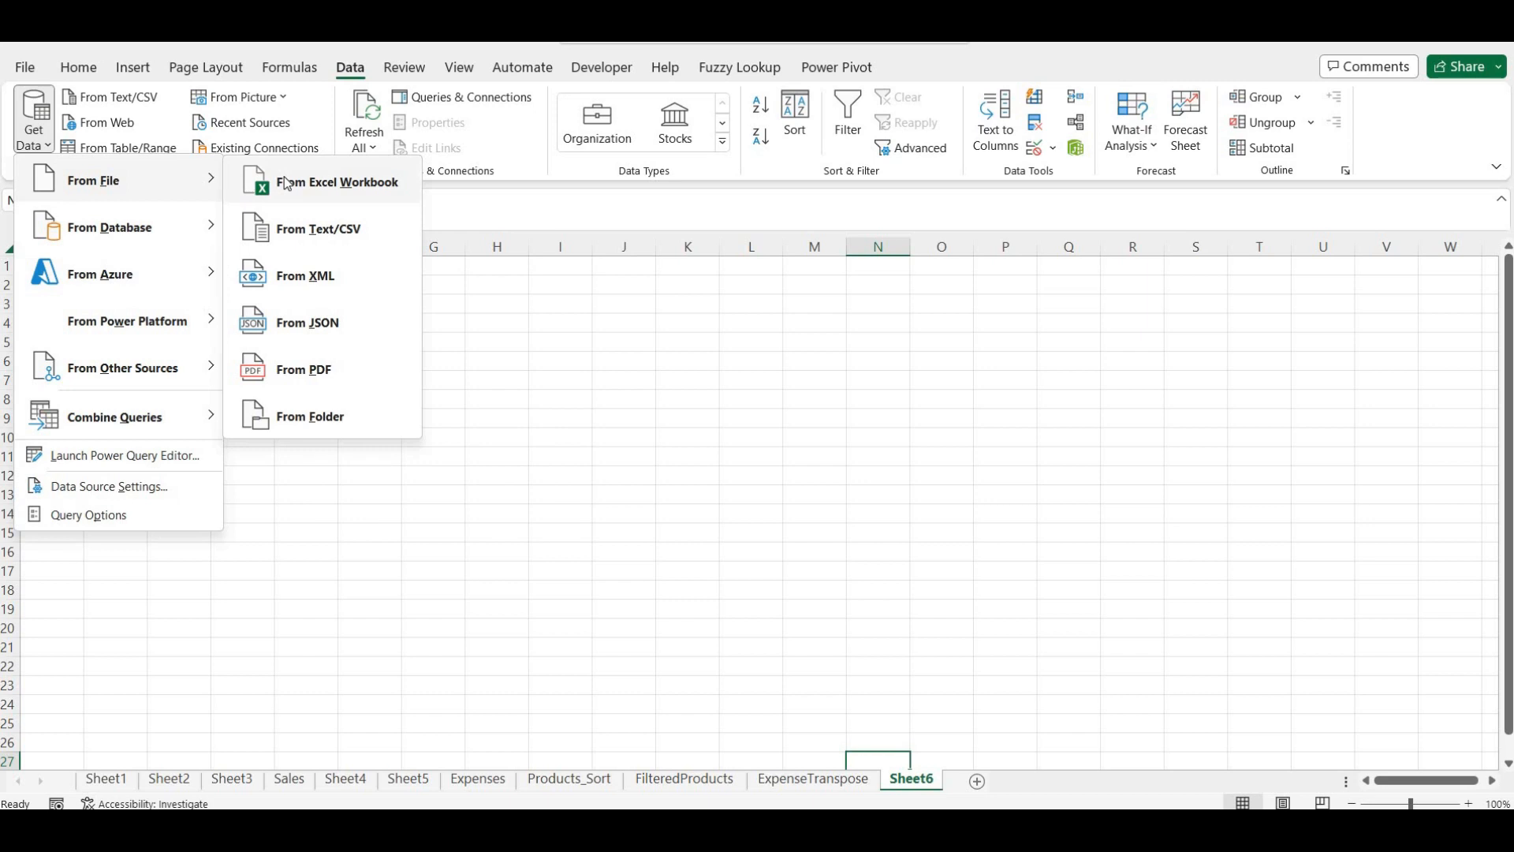
pyautogui.click(286, 183)
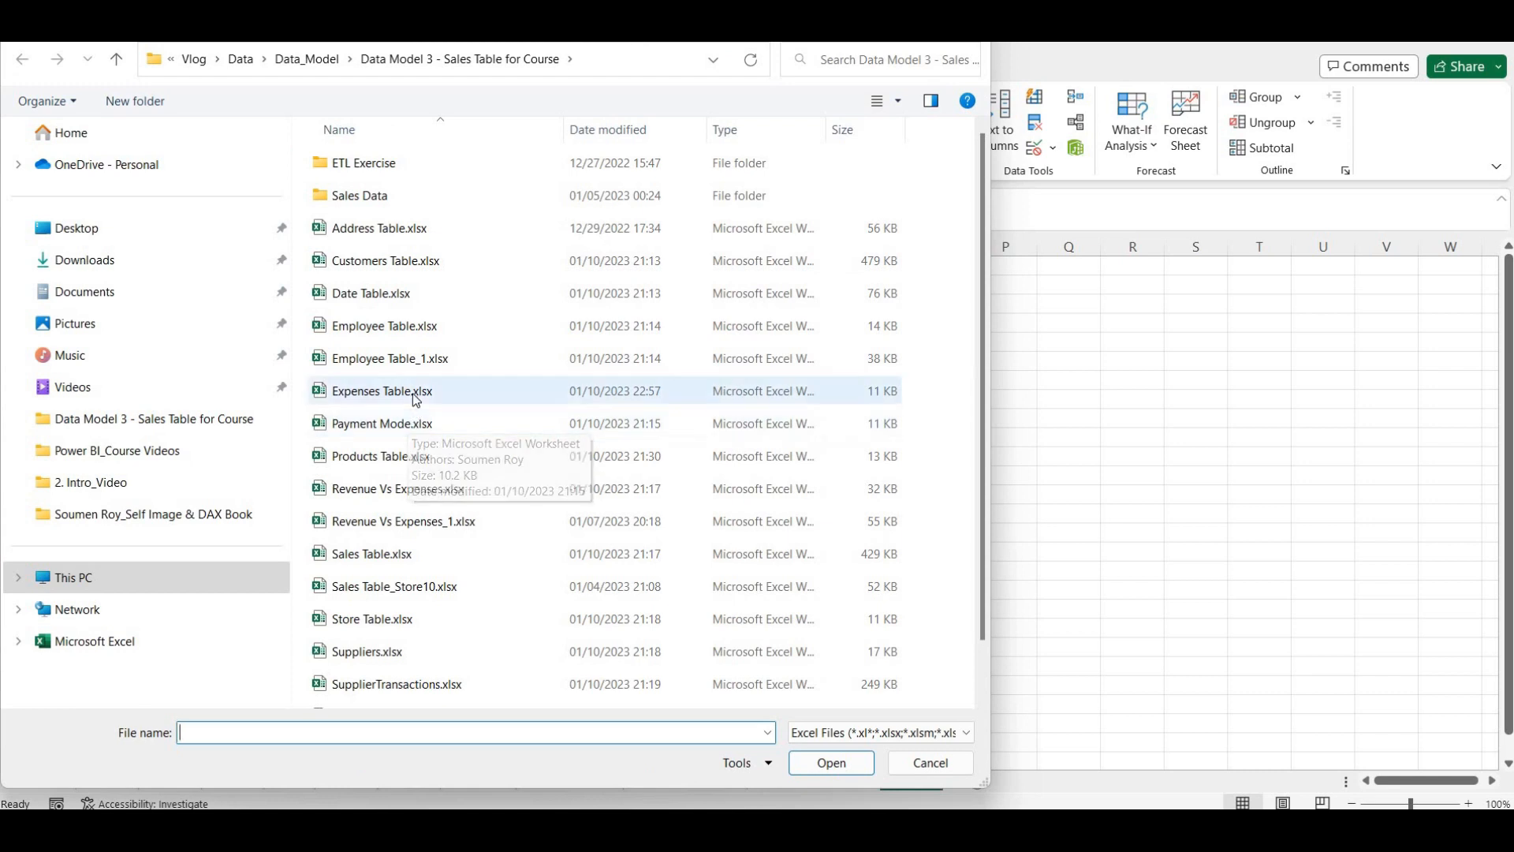
pyautogui.click(457, 467)
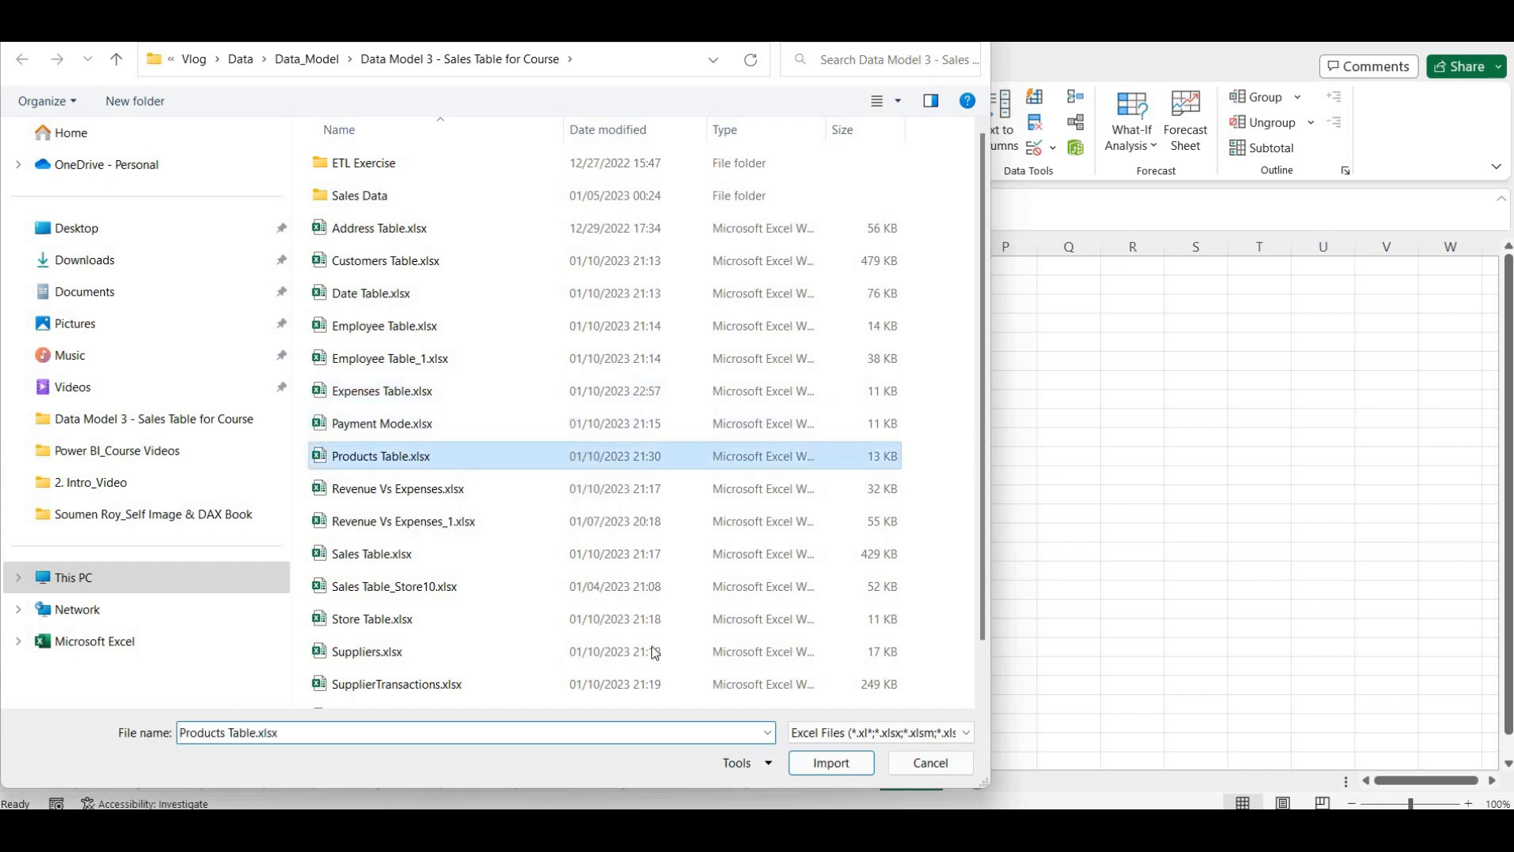
pyautogui.click(820, 769)
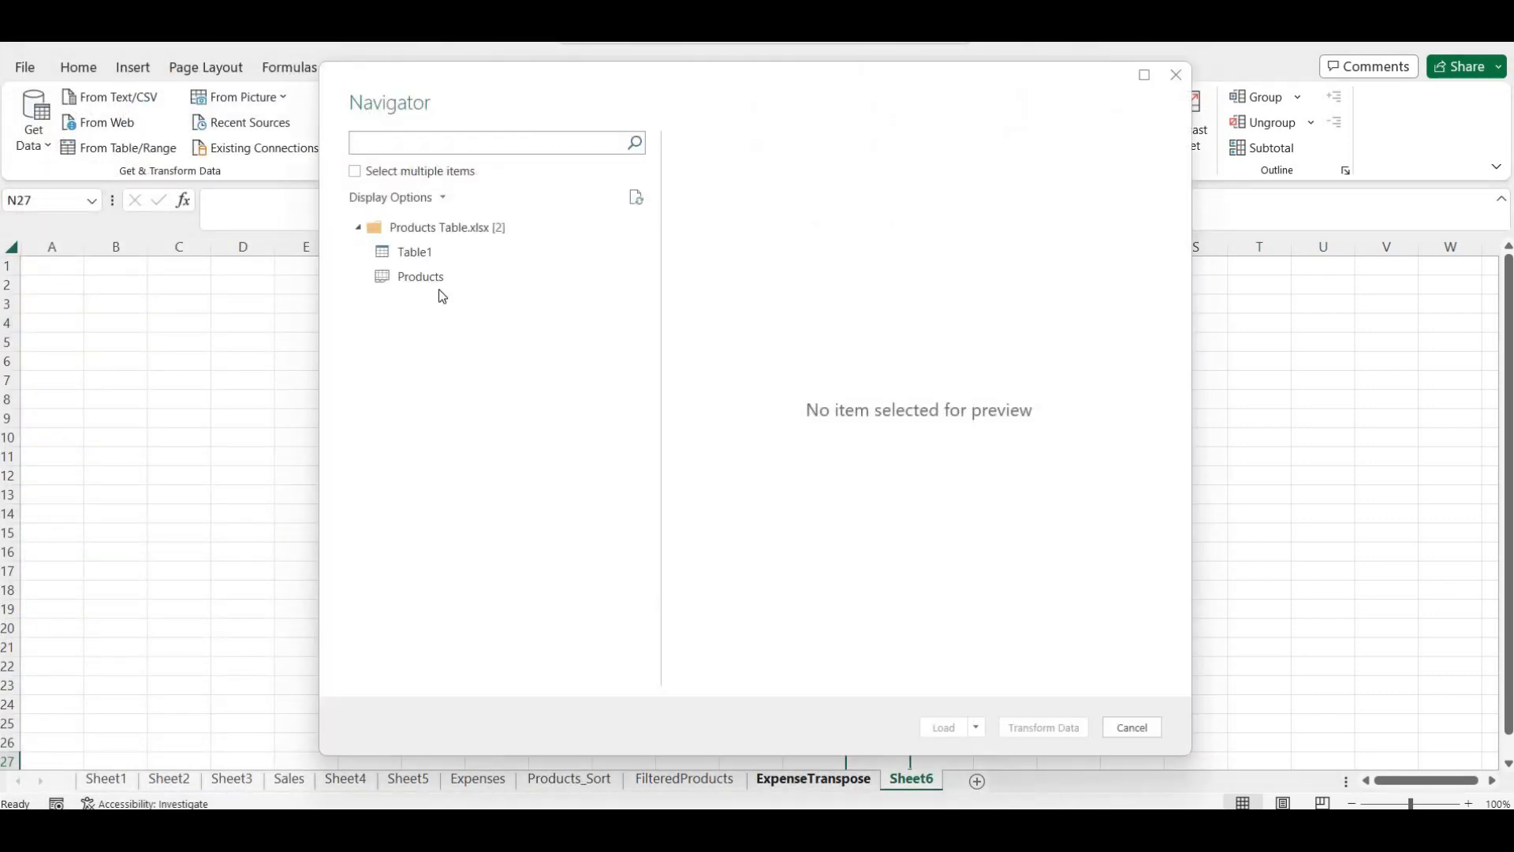
pyautogui.click(404, 252)
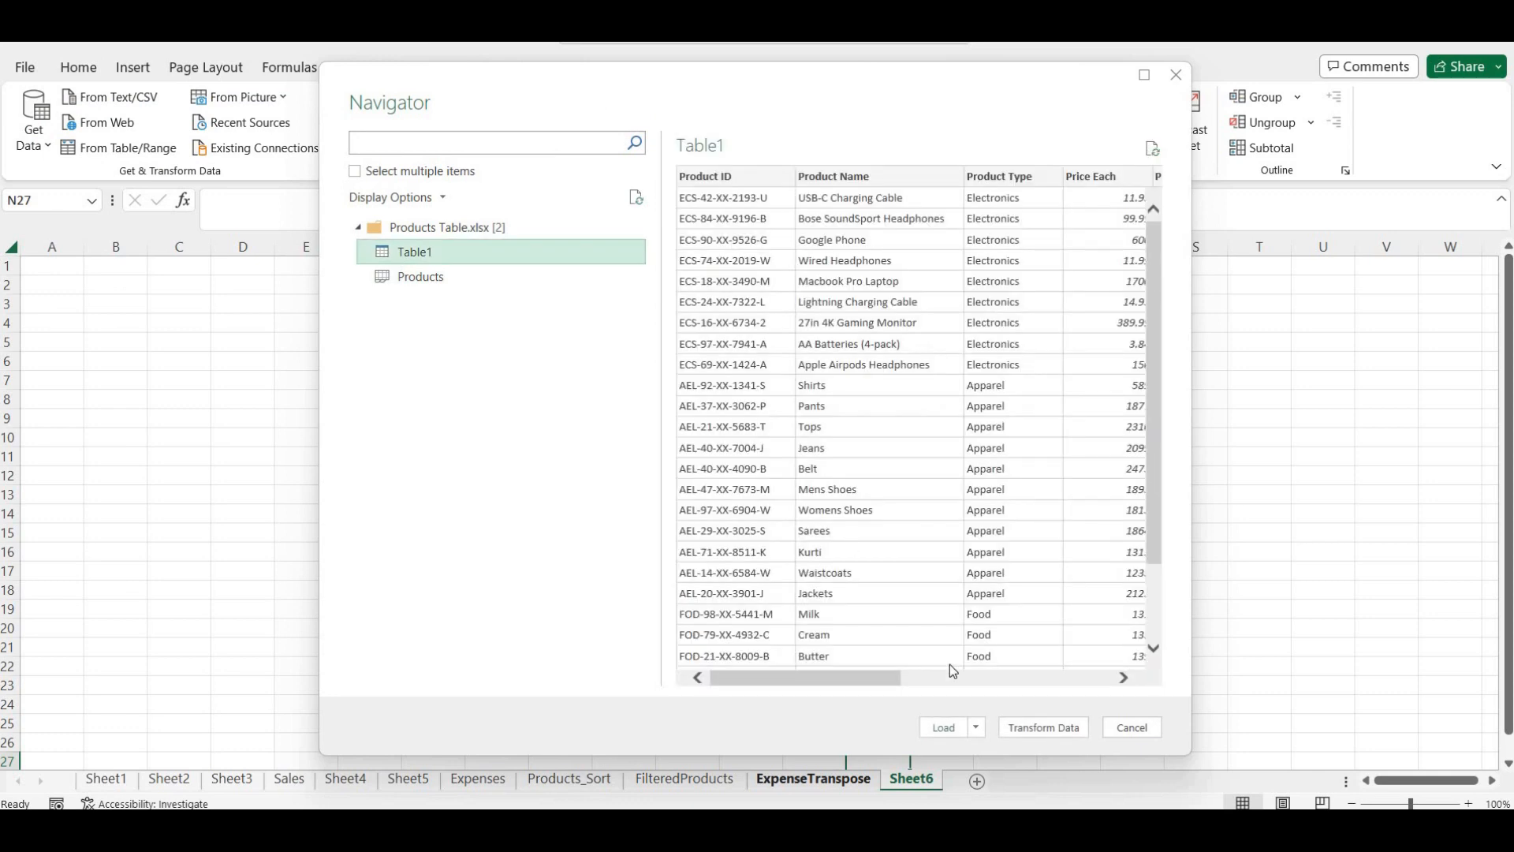
pyautogui.click(1025, 727)
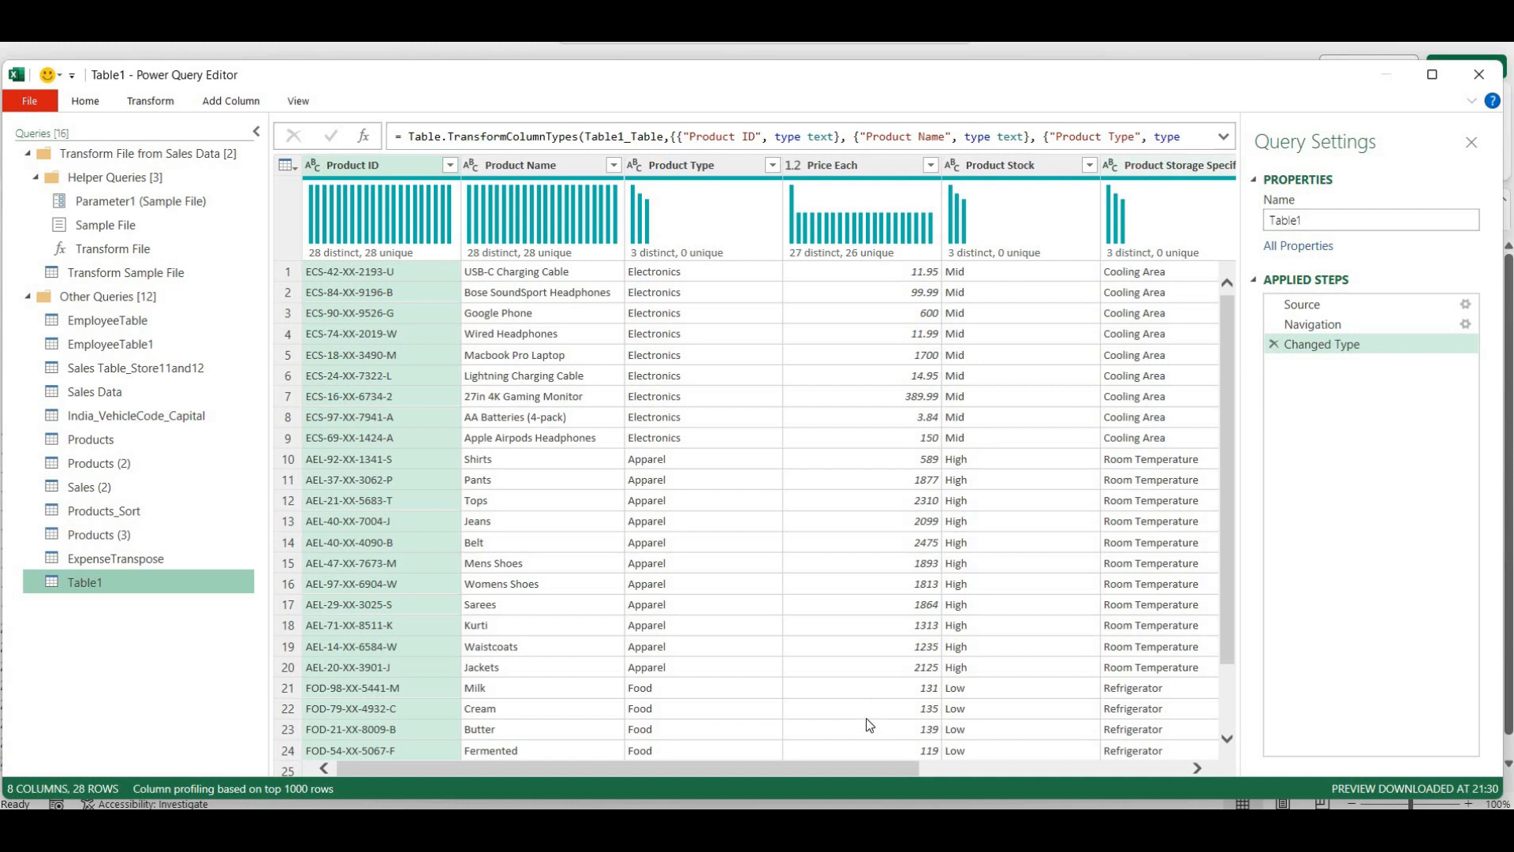
# Remove the Brand and Purchase Date columns from the Table1 query
pyautogui.moveTo(847, 773); pyautogui.dragTo(1009, 770)
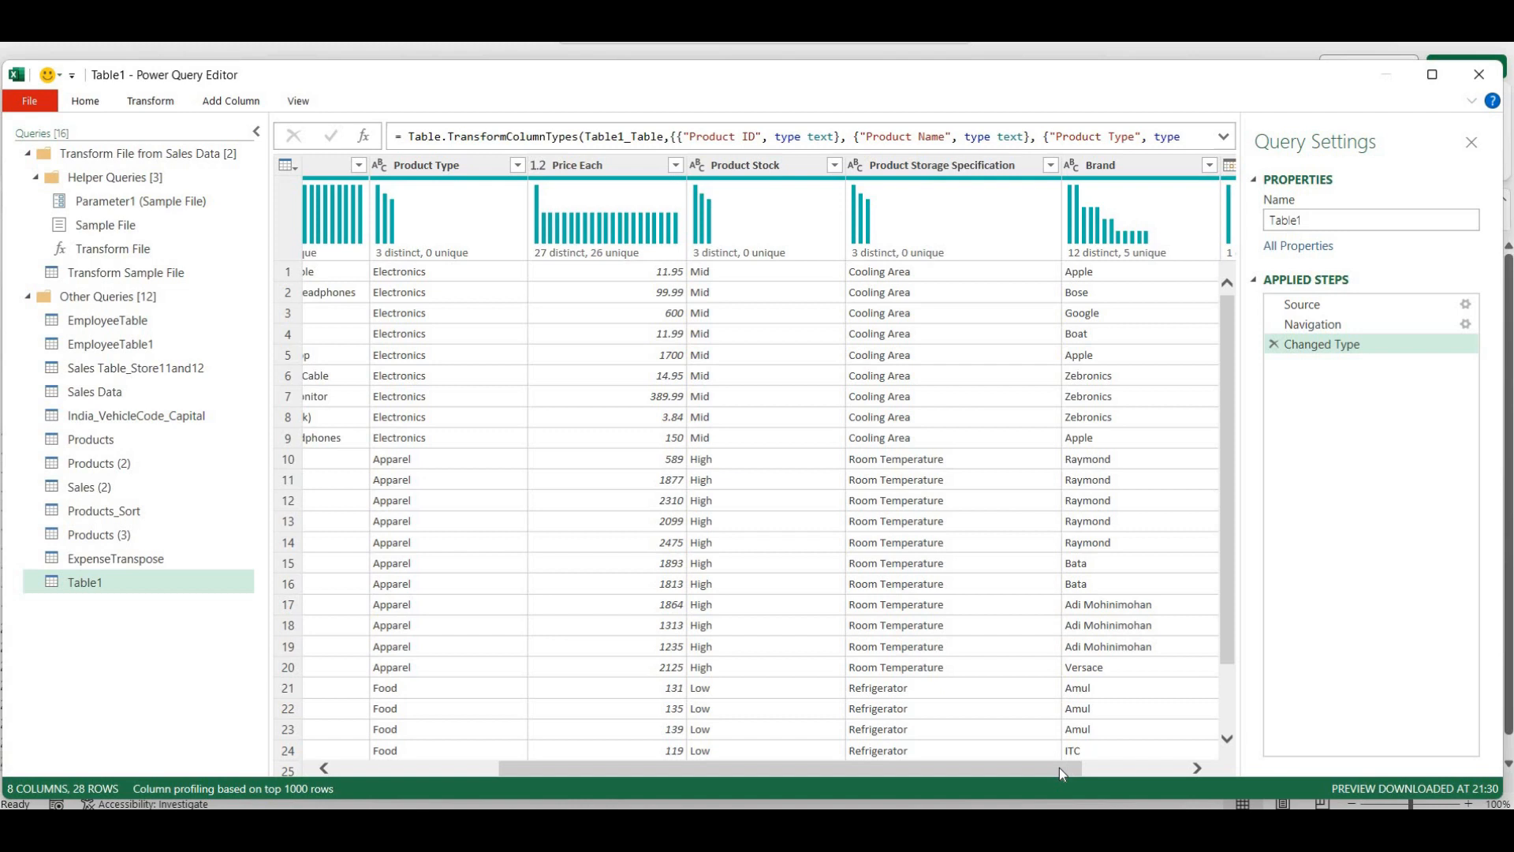
pyautogui.moveTo(1058, 768); pyautogui.dragTo(1205, 766)
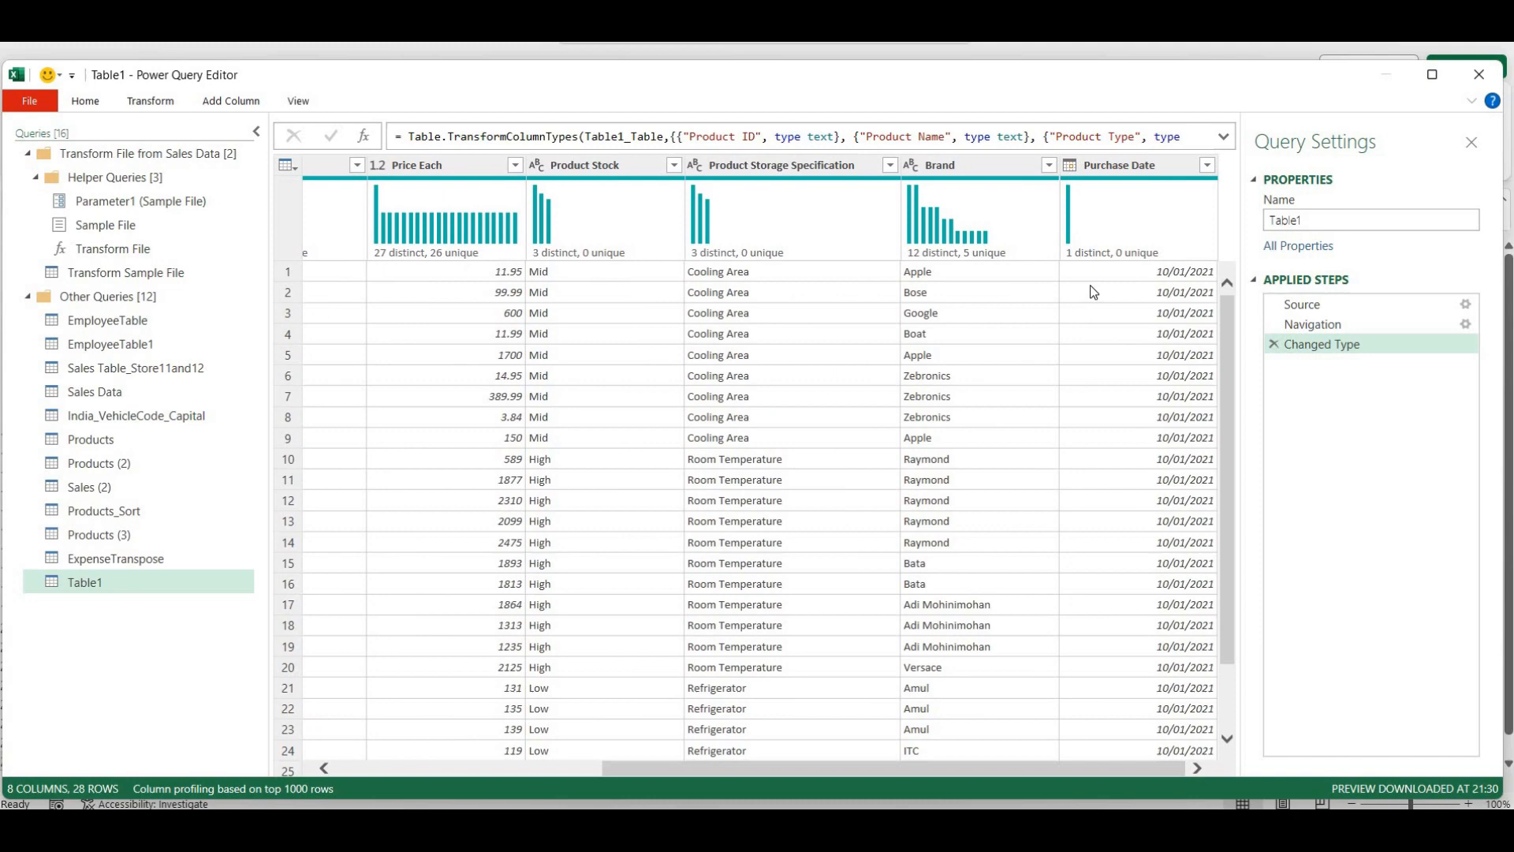
pyautogui.rightClick(999, 175)
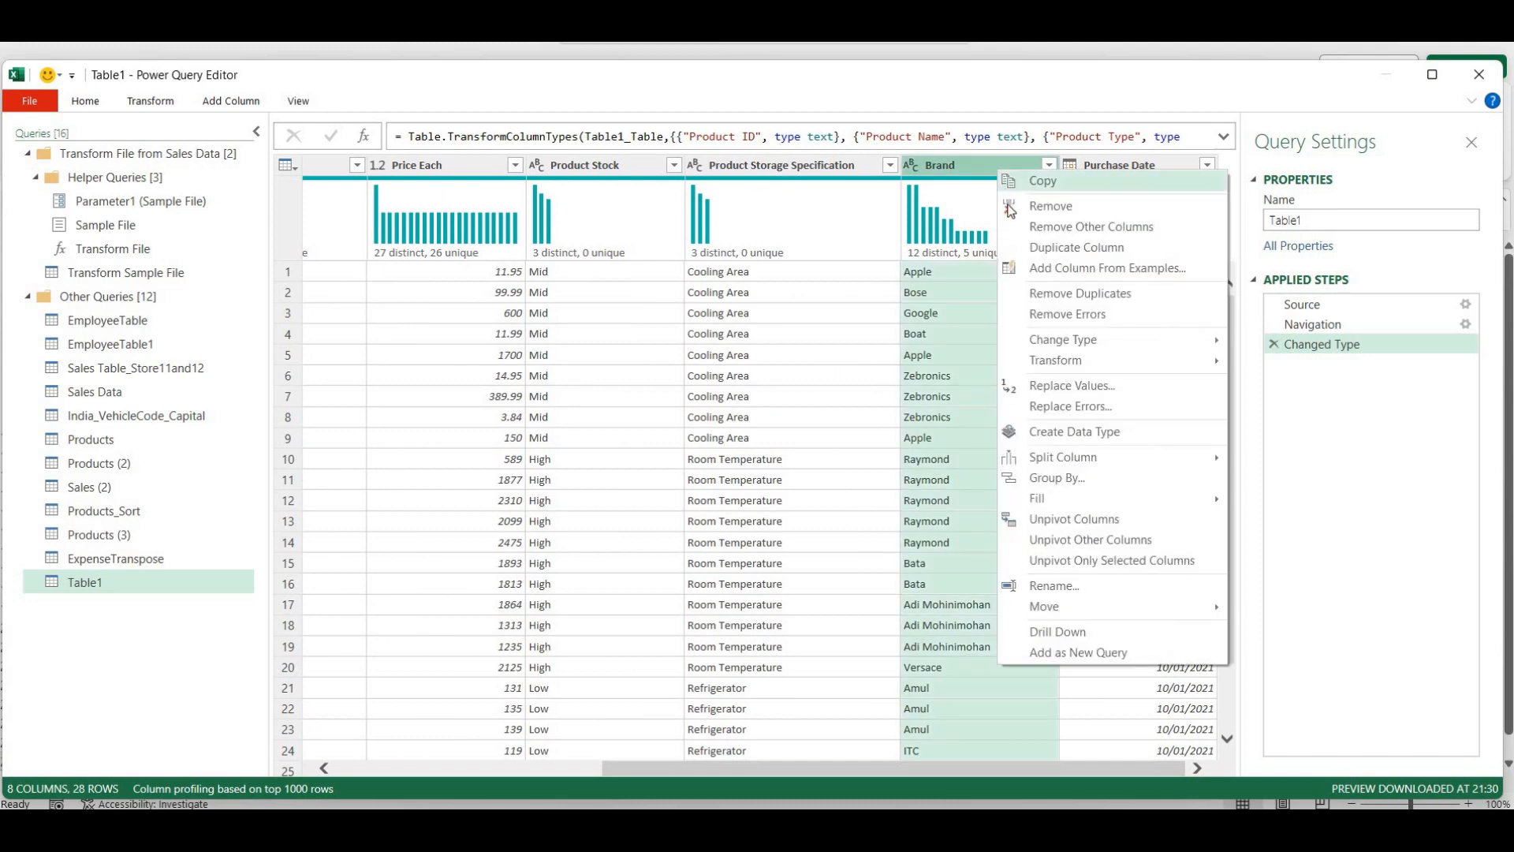
pyautogui.click(1027, 205)
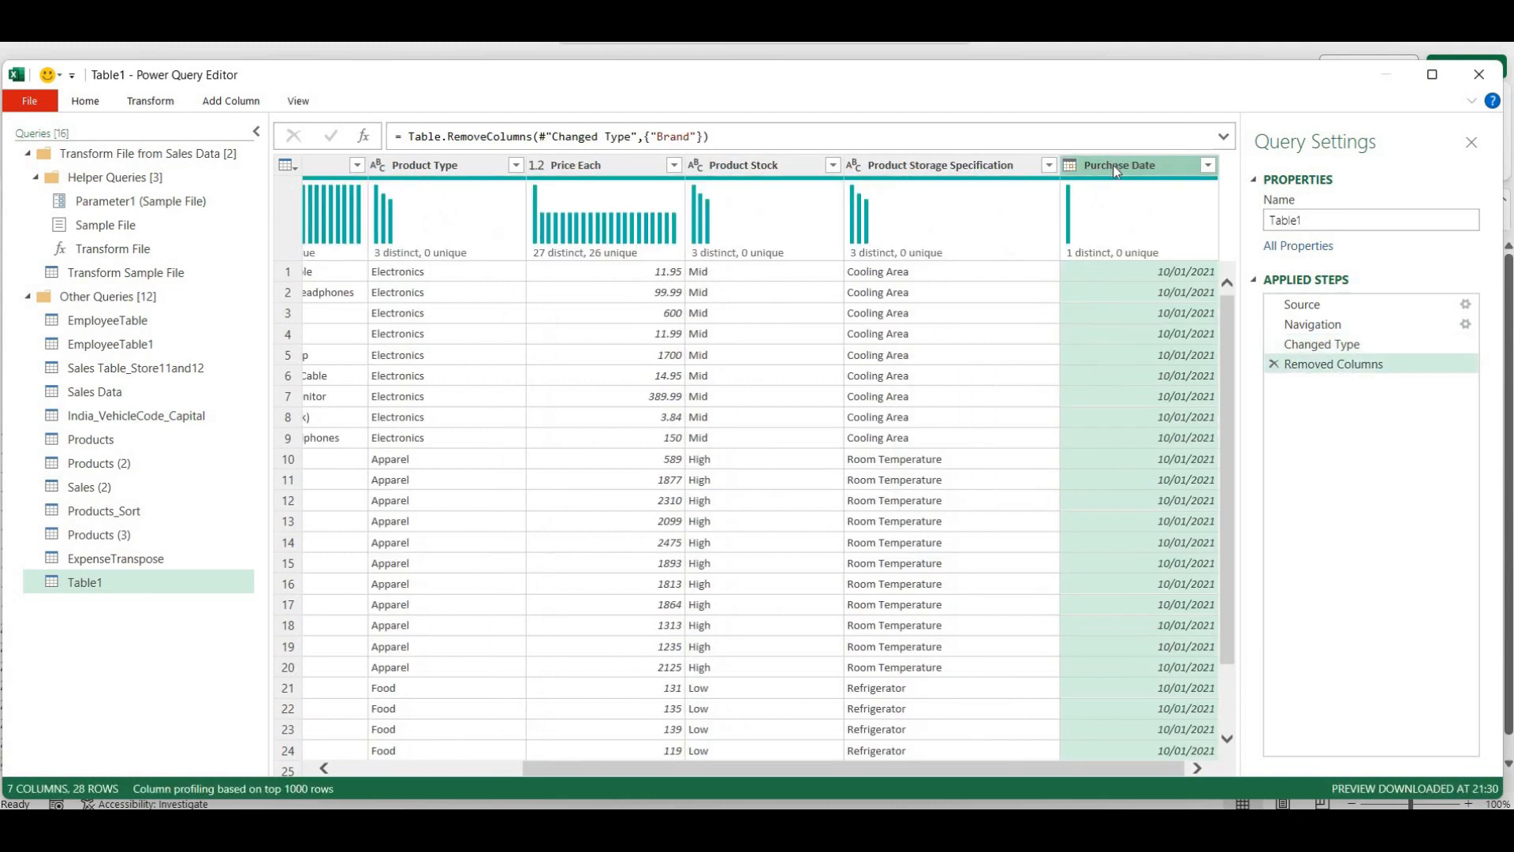
pyautogui.rightClick(1115, 172)
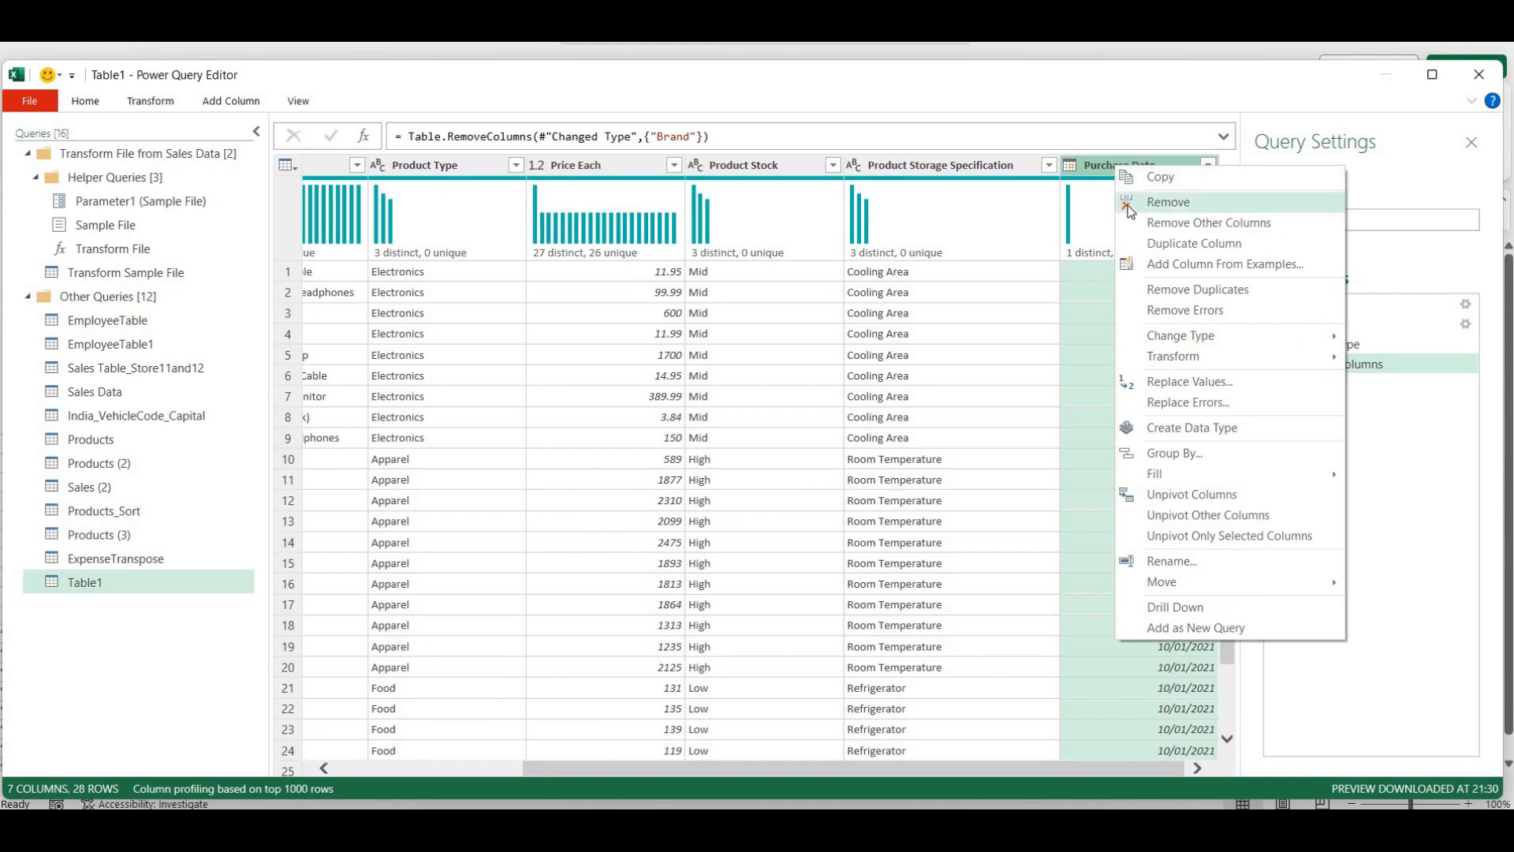
pyautogui.click(1130, 206)
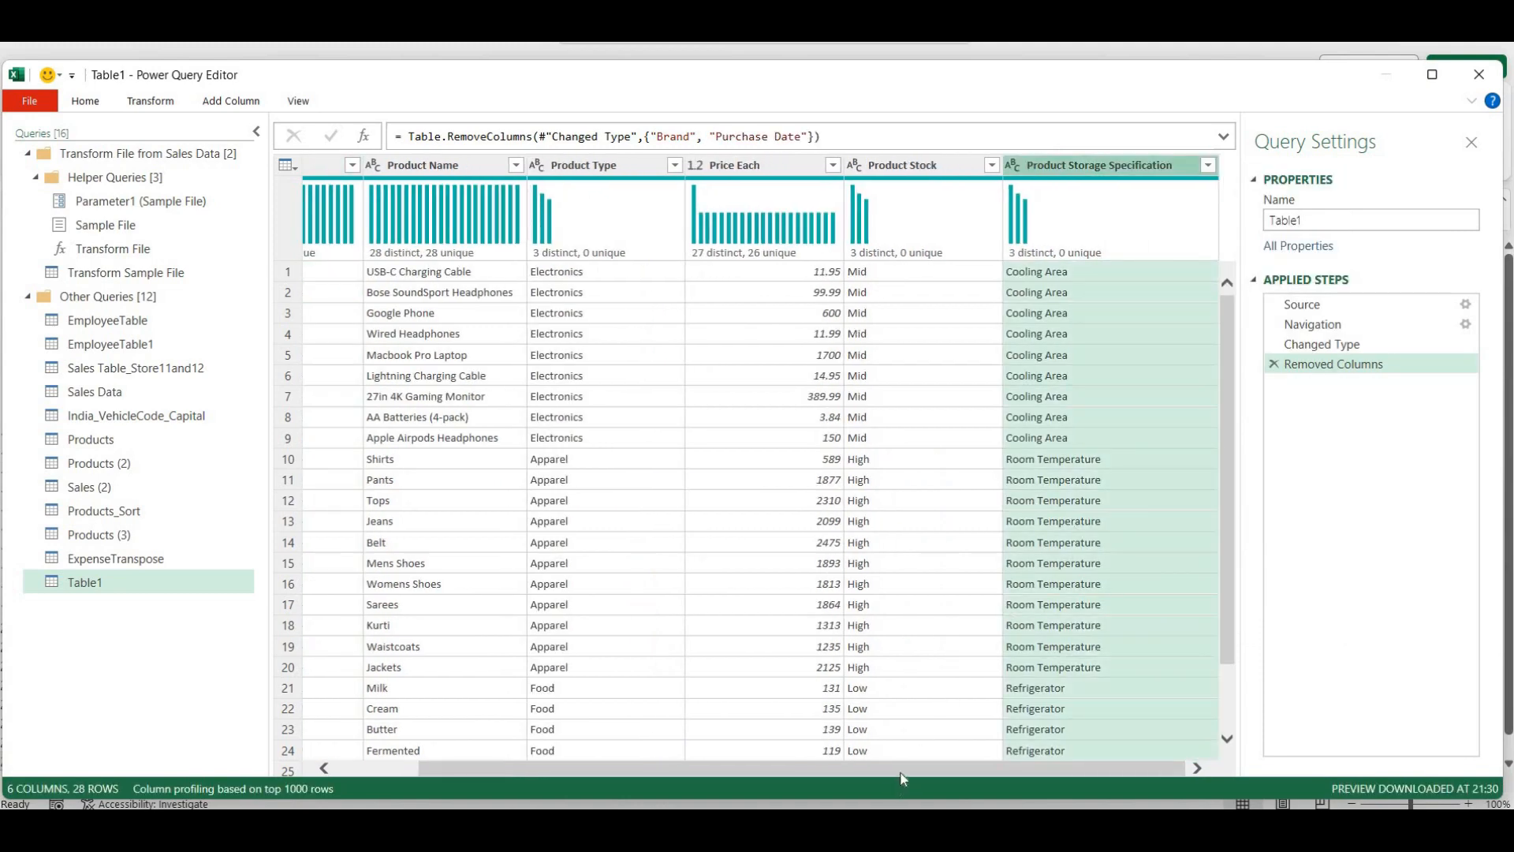
# Remove the Product ID, Product Name and Product Stock columns from the Table1 query
pyautogui.hscroll(-3, 719, 771)
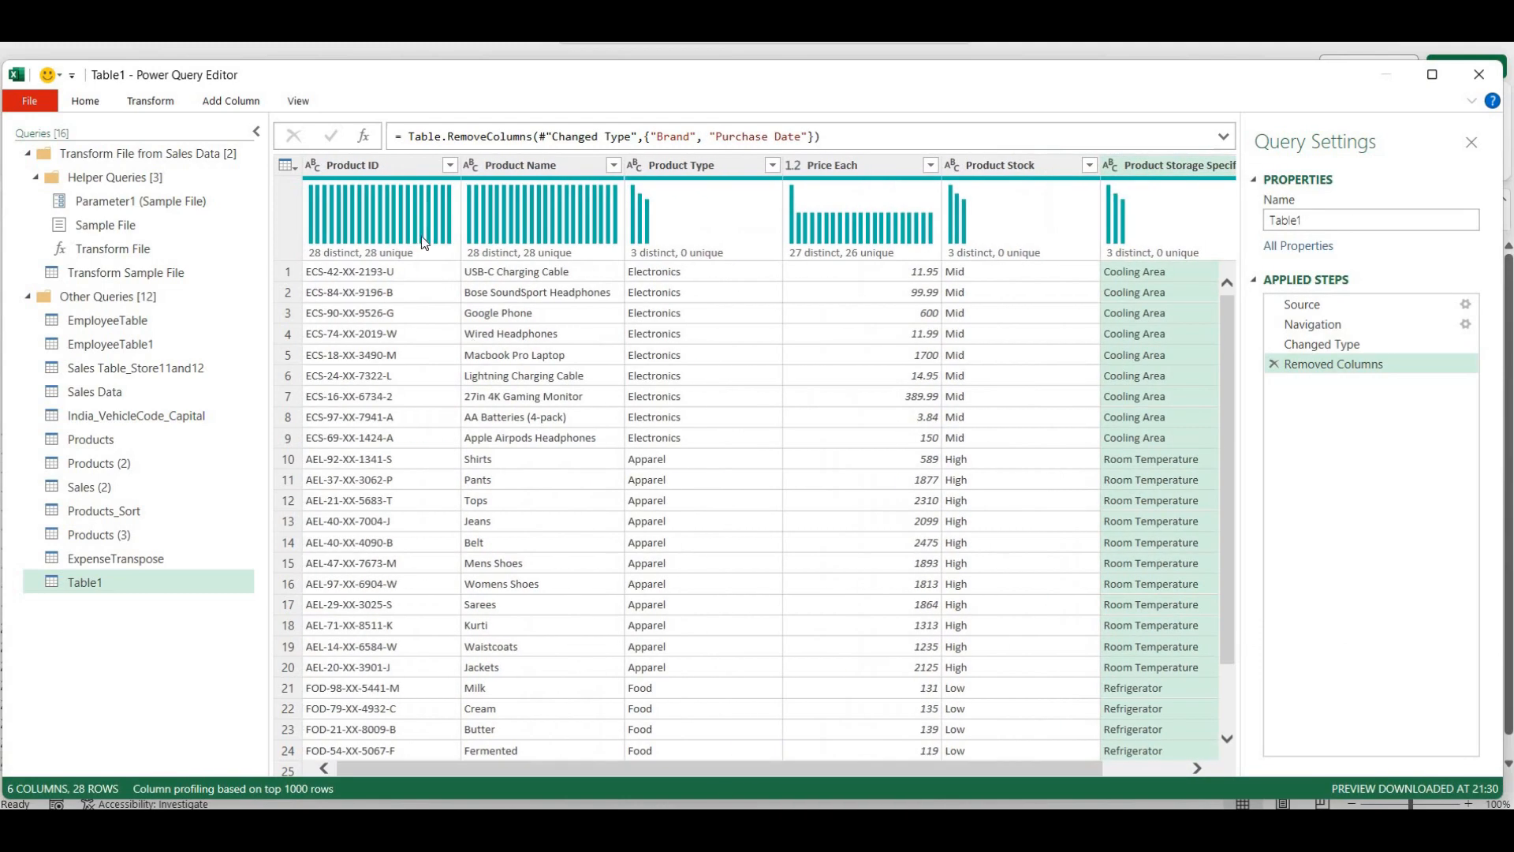
pyautogui.rightClick(396, 160)
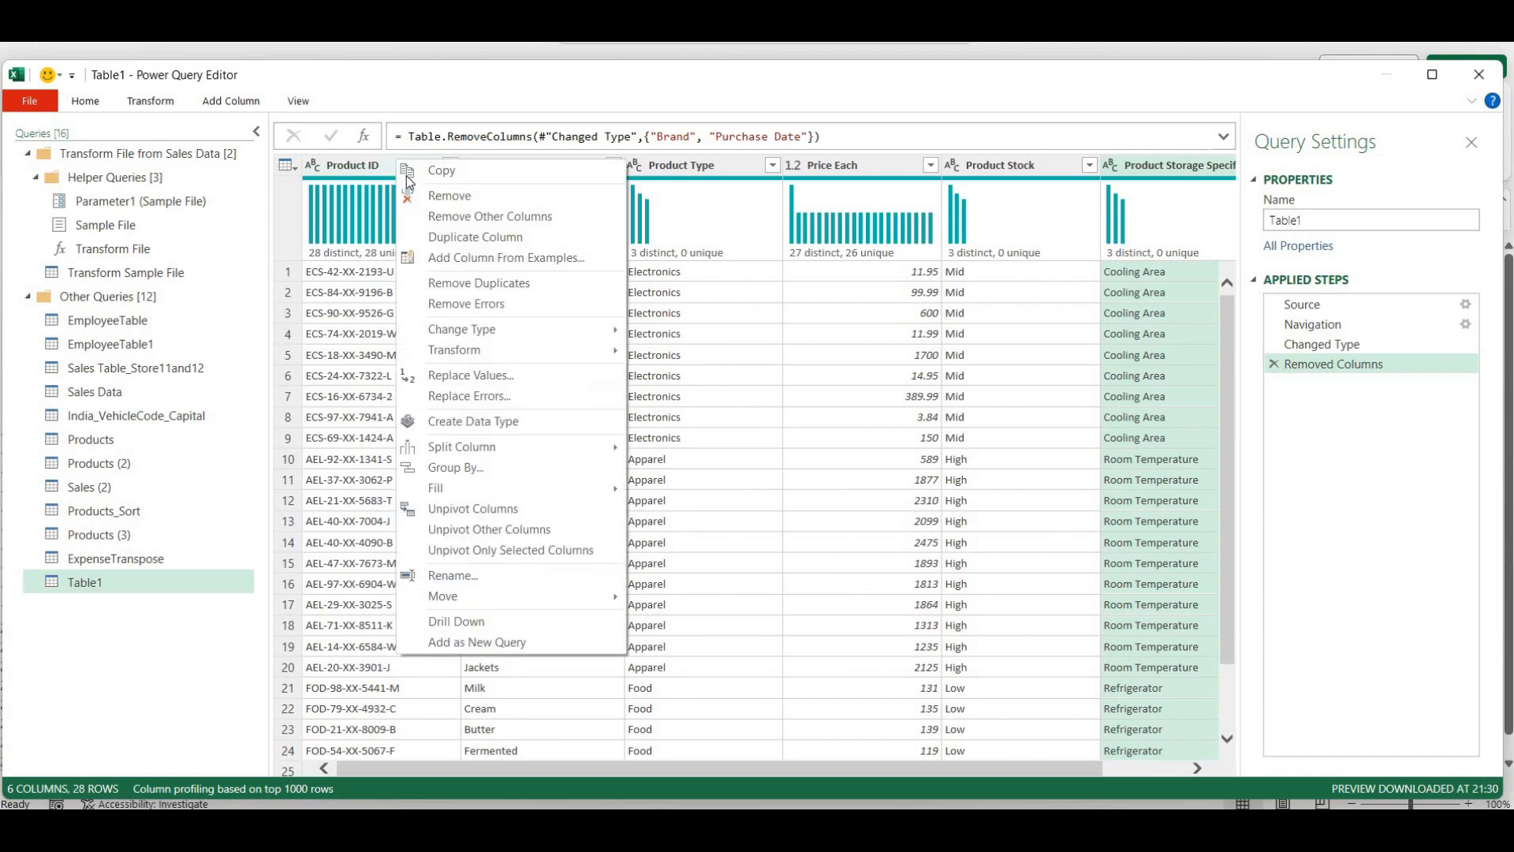
pyautogui.click(410, 191)
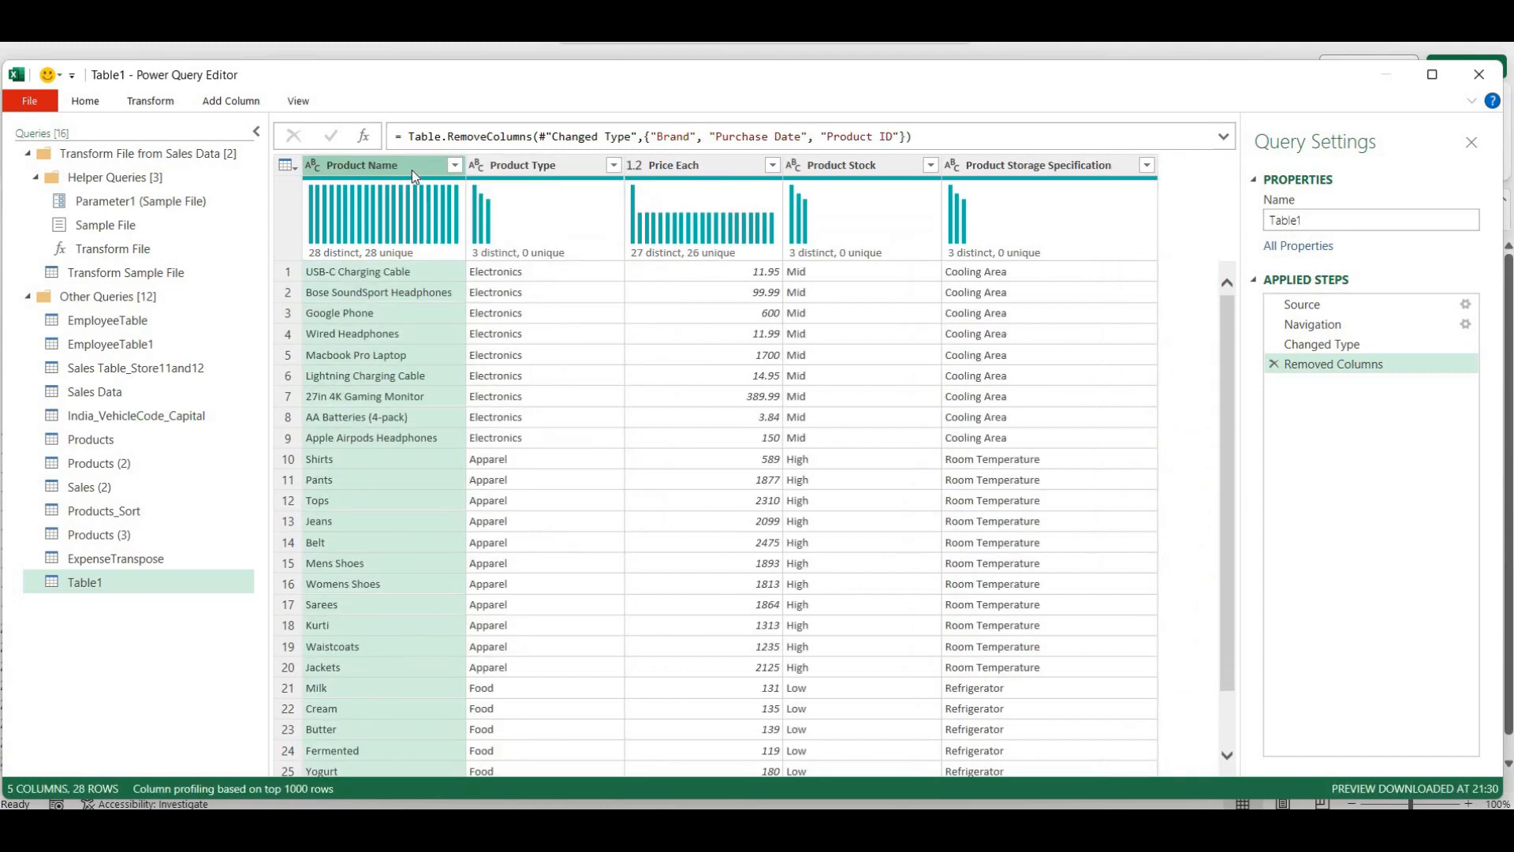
pyautogui.rightClick(411, 168)
pyautogui.click(429, 208)
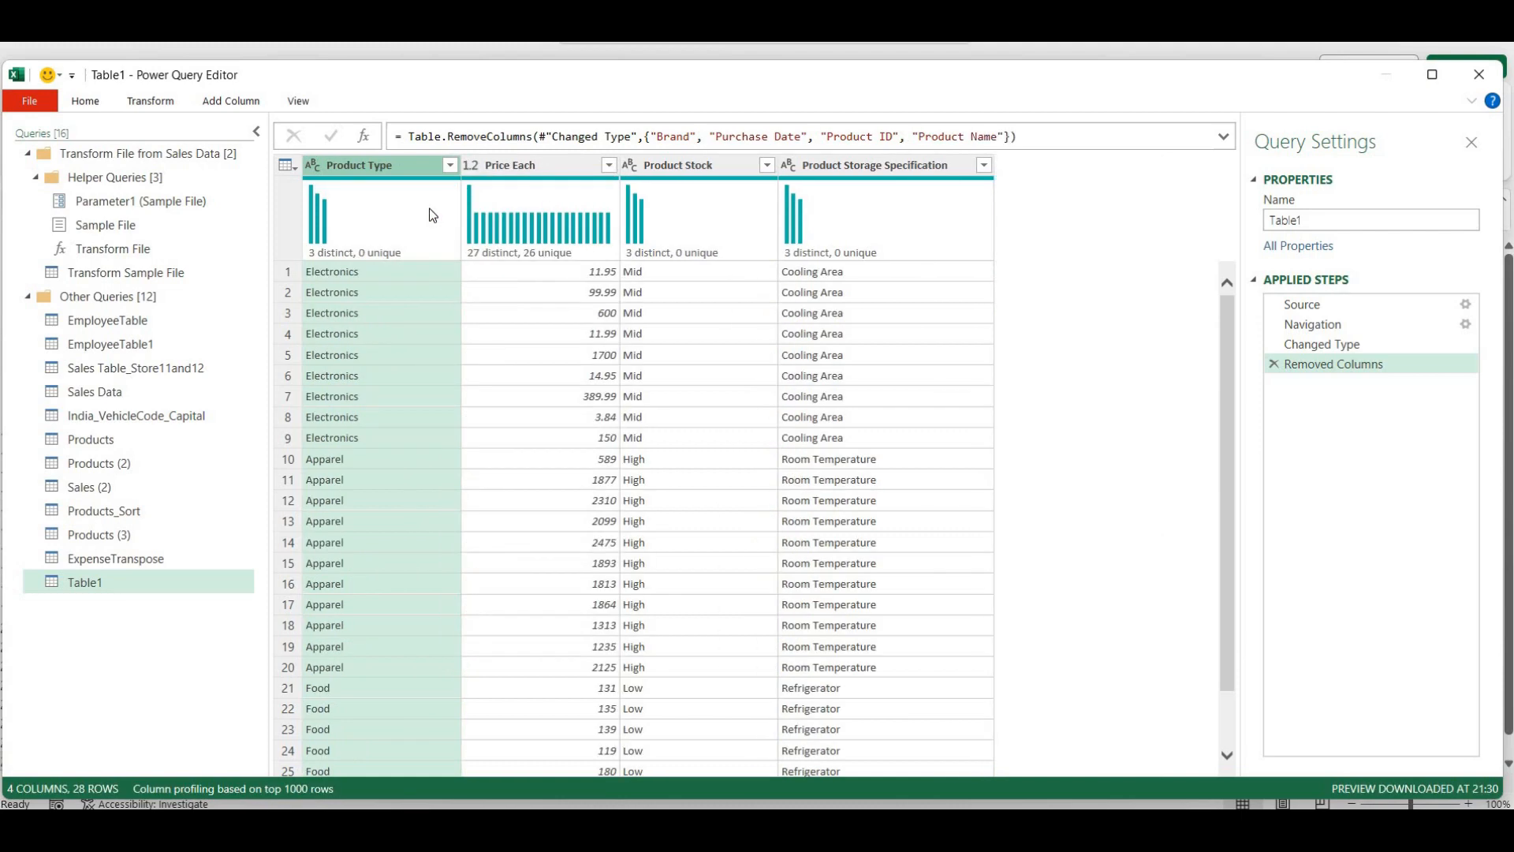
pyautogui.rightClick(673, 166)
pyautogui.click(688, 197)
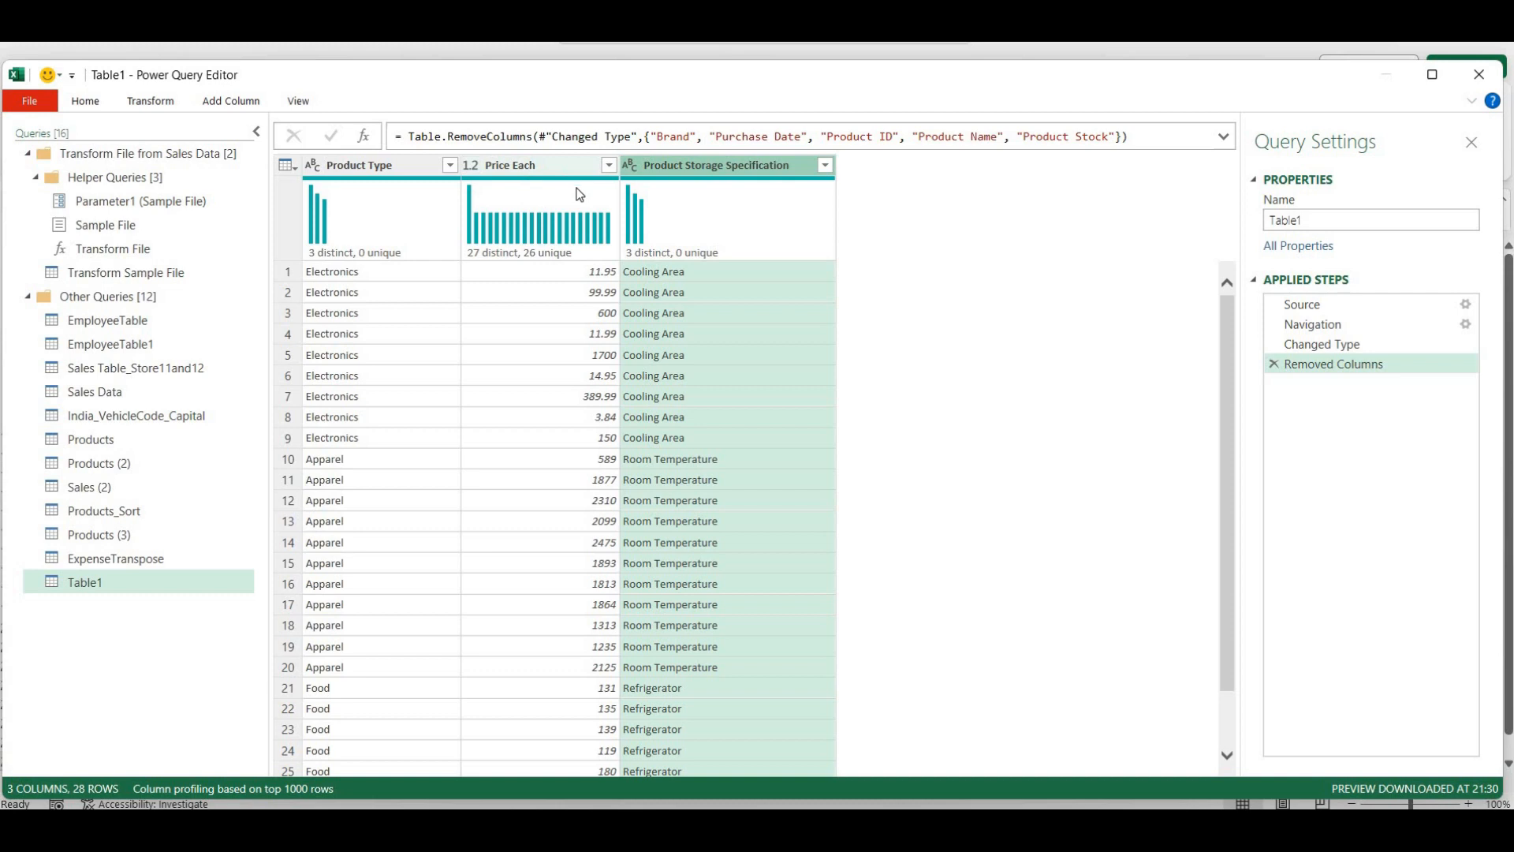
# Pivot the Product Storage Specification column using Price Each as the values column and Sum as the aggregate function
pyautogui.moveTo(683, 229)
pyautogui.click(146, 101)
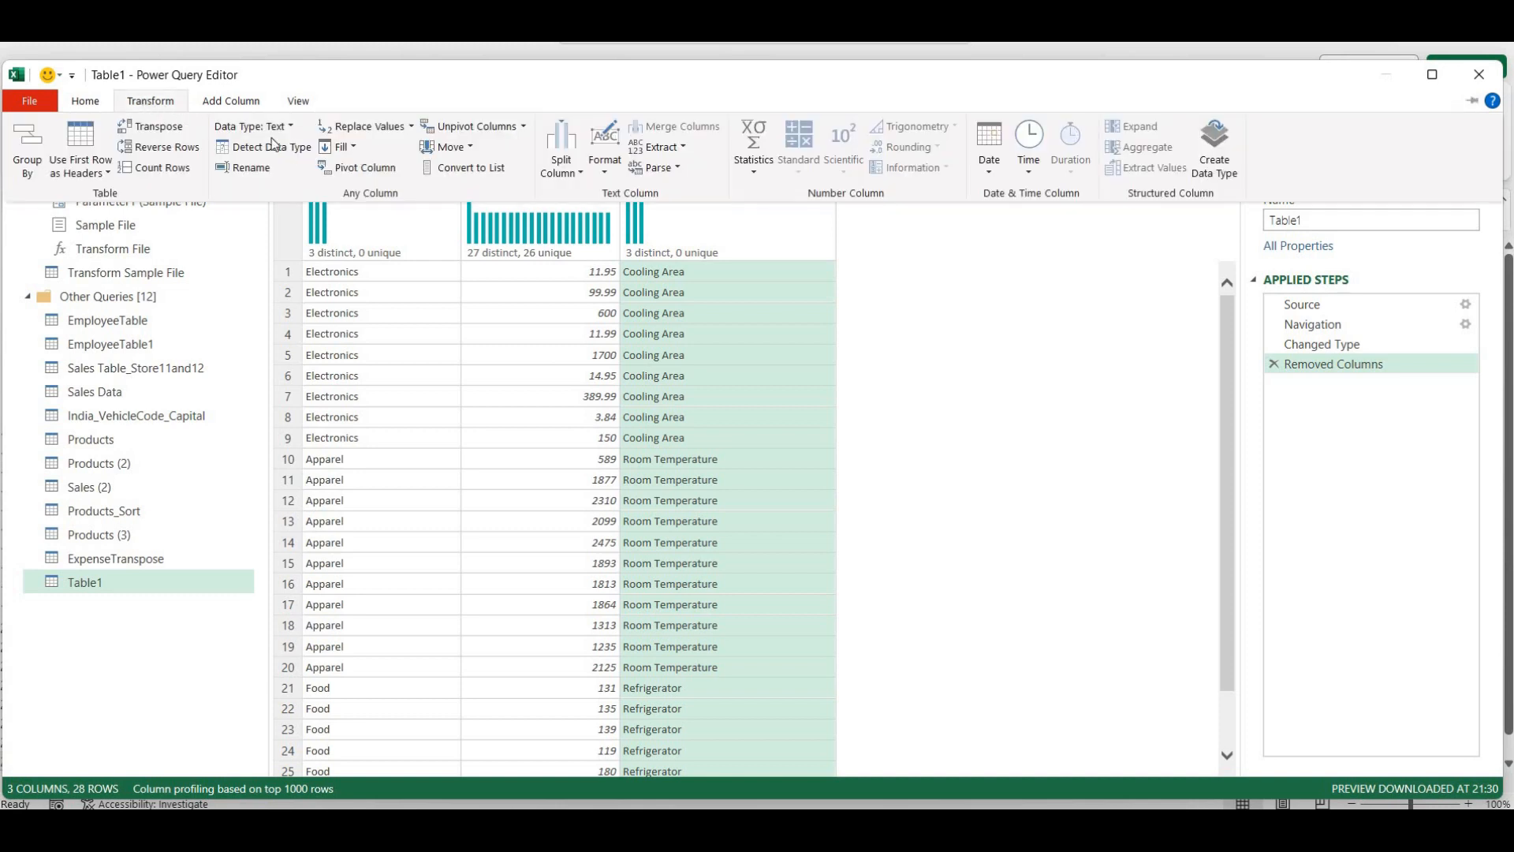
pyautogui.click(365, 168)
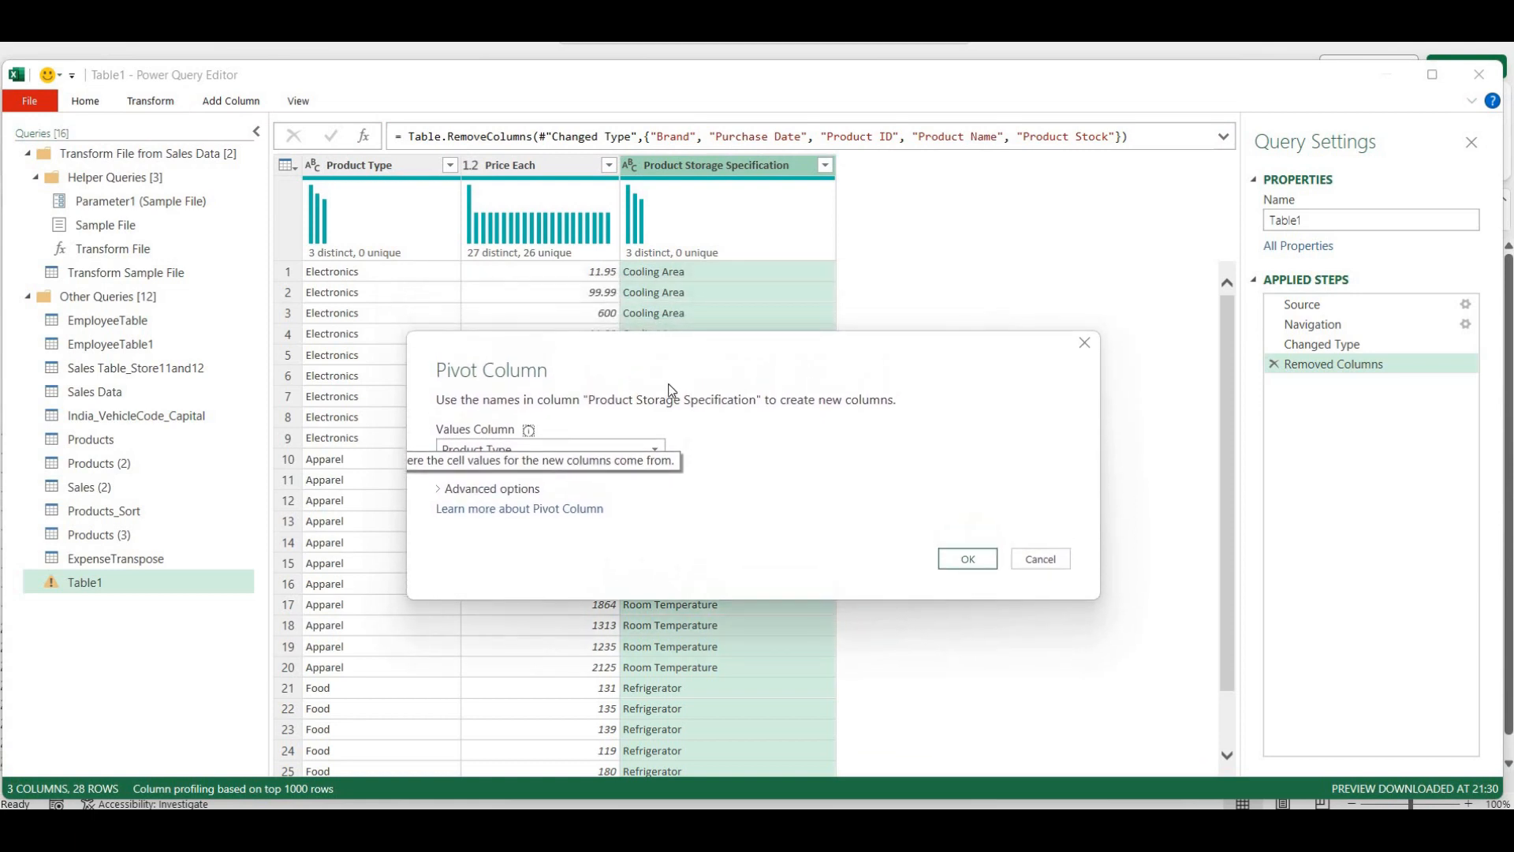
pyautogui.click(652, 452)
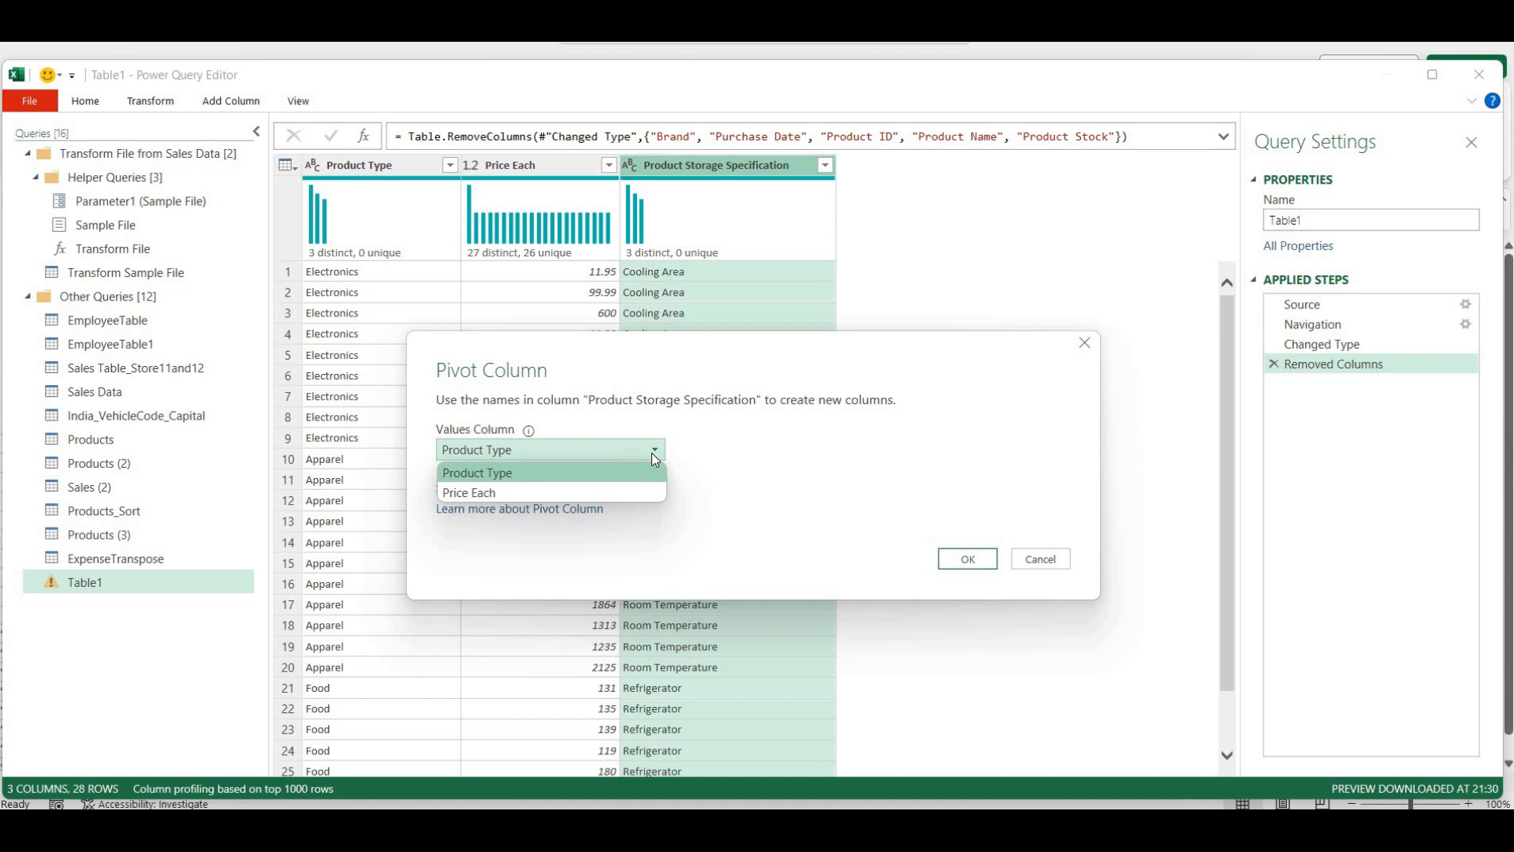
pyautogui.click(627, 493)
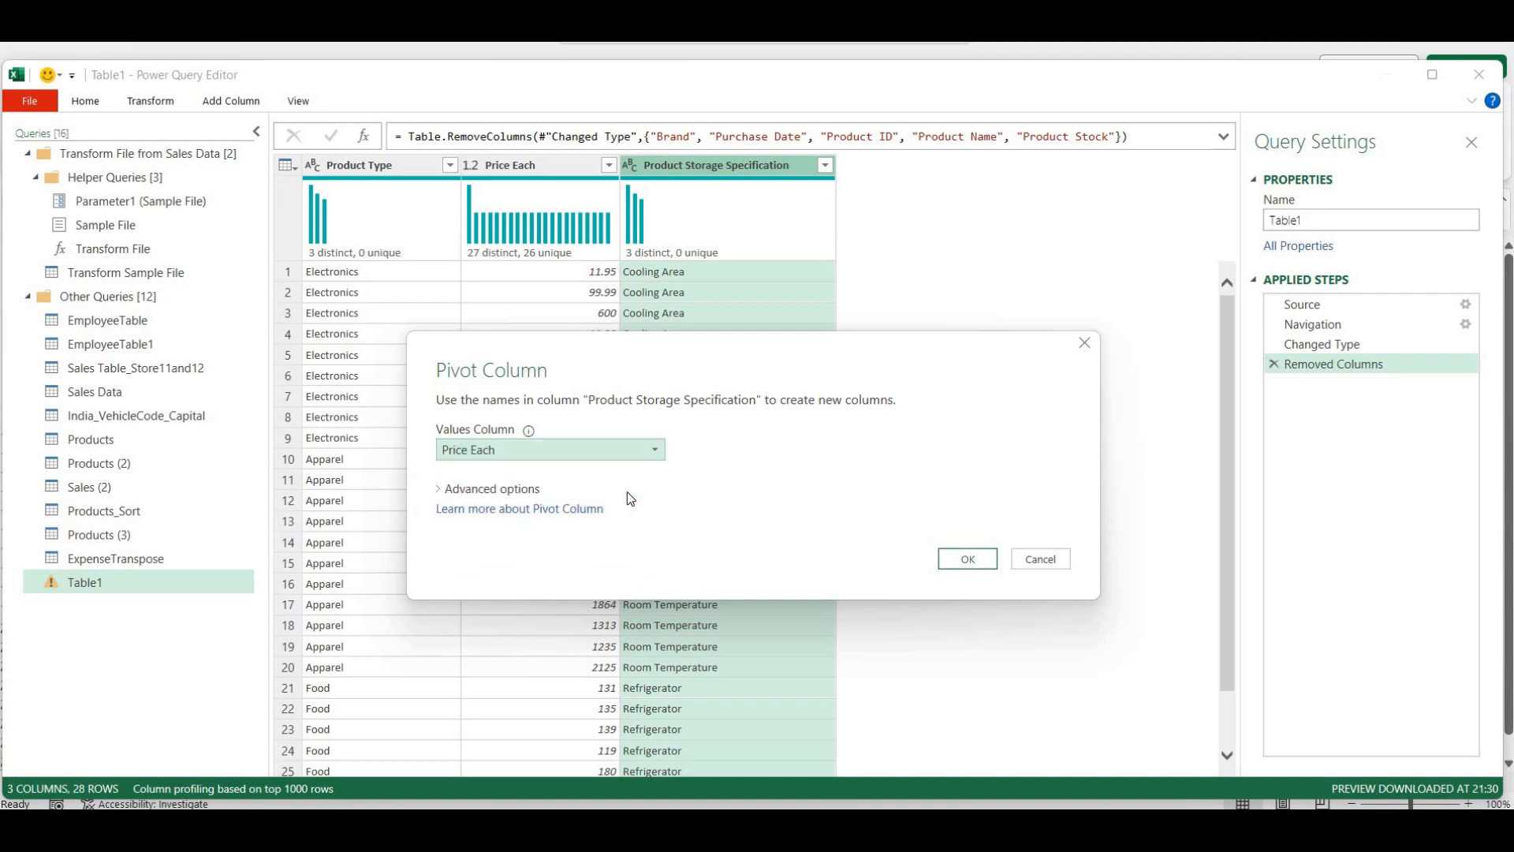
pyautogui.click(440, 495)
pyautogui.click(489, 531)
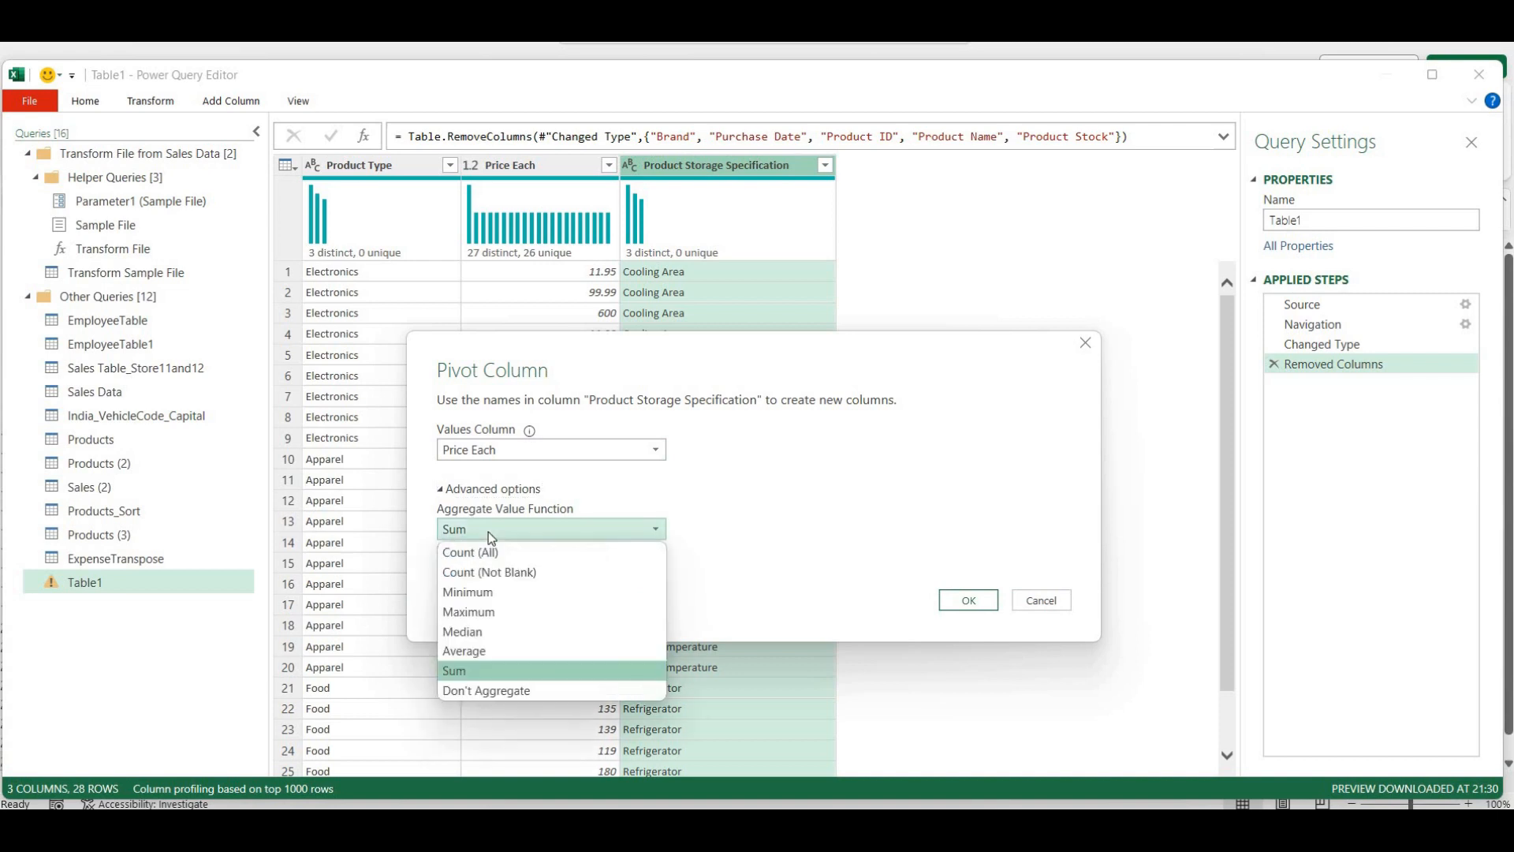
pyautogui.click(593, 528)
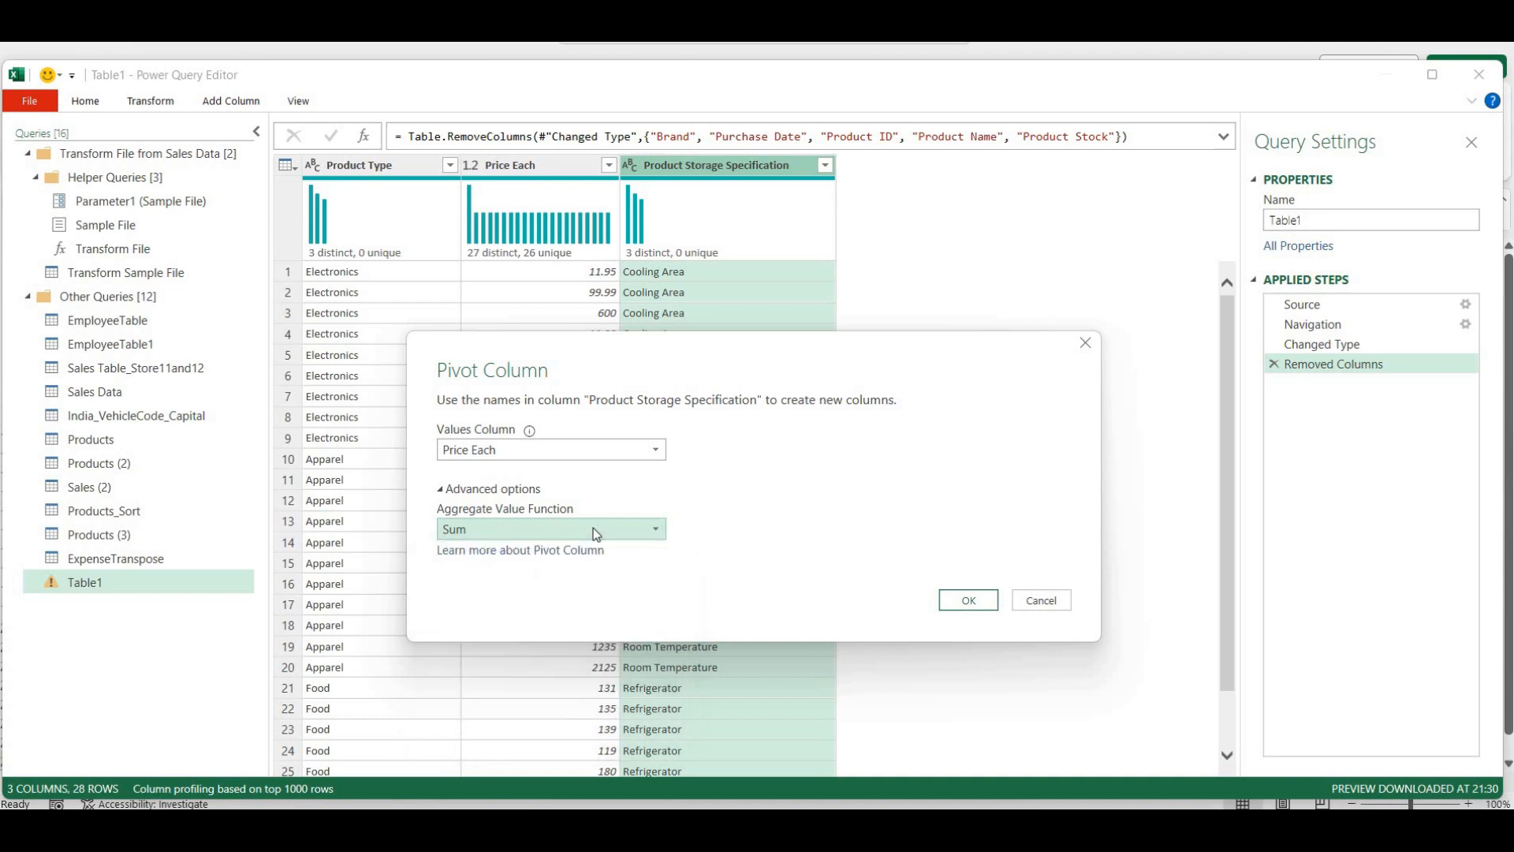
pyautogui.click(970, 601)
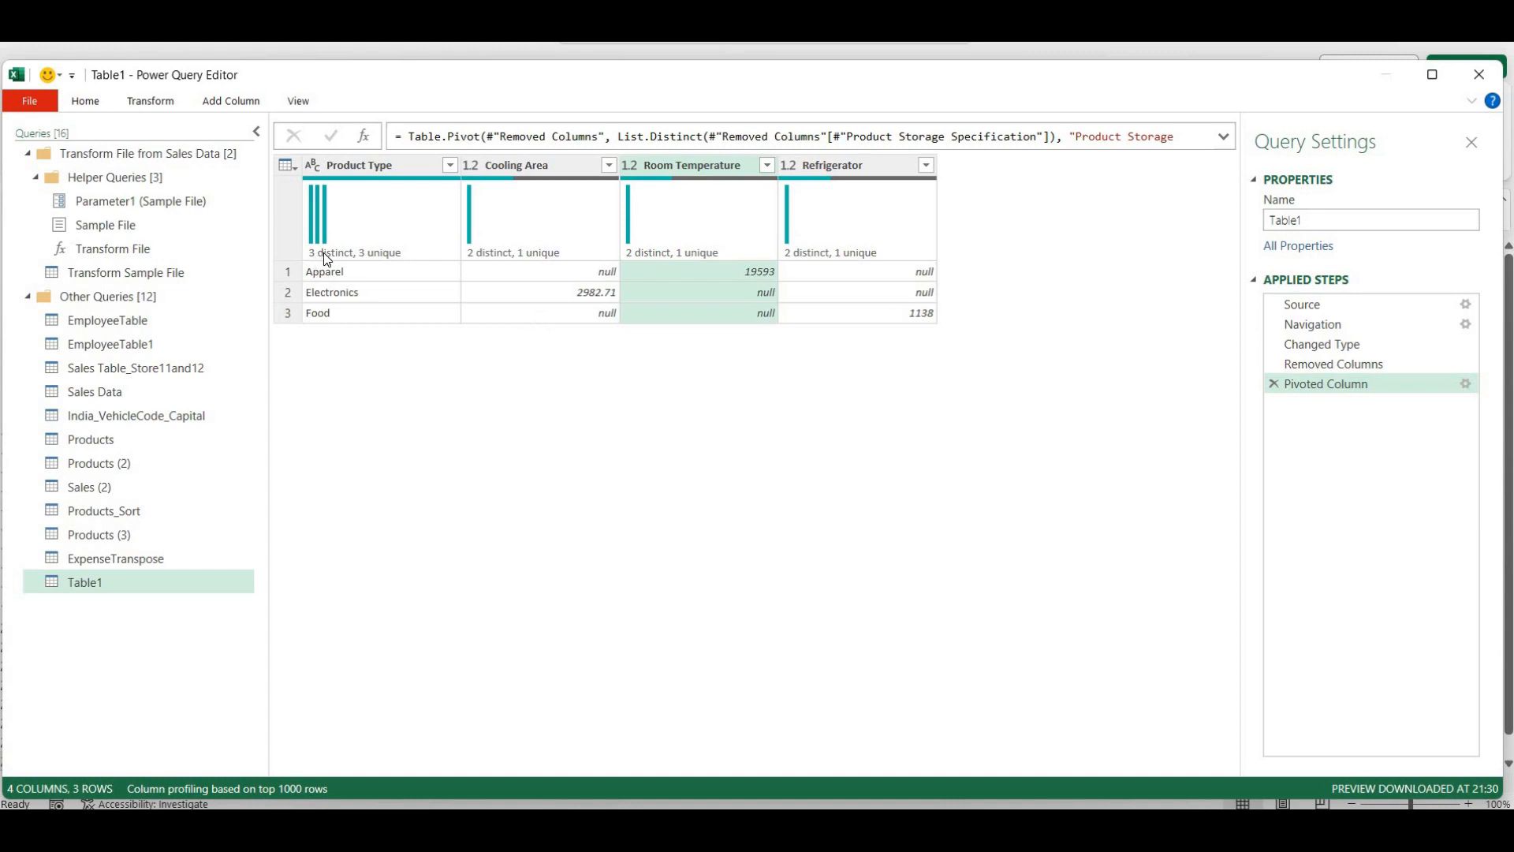
# Duplicate the Cooling Area, Room Temperature and Refrigerator columns in the pivoted table
pyautogui.moveTo(327, 259)
pyautogui.rightClick(551, 172)
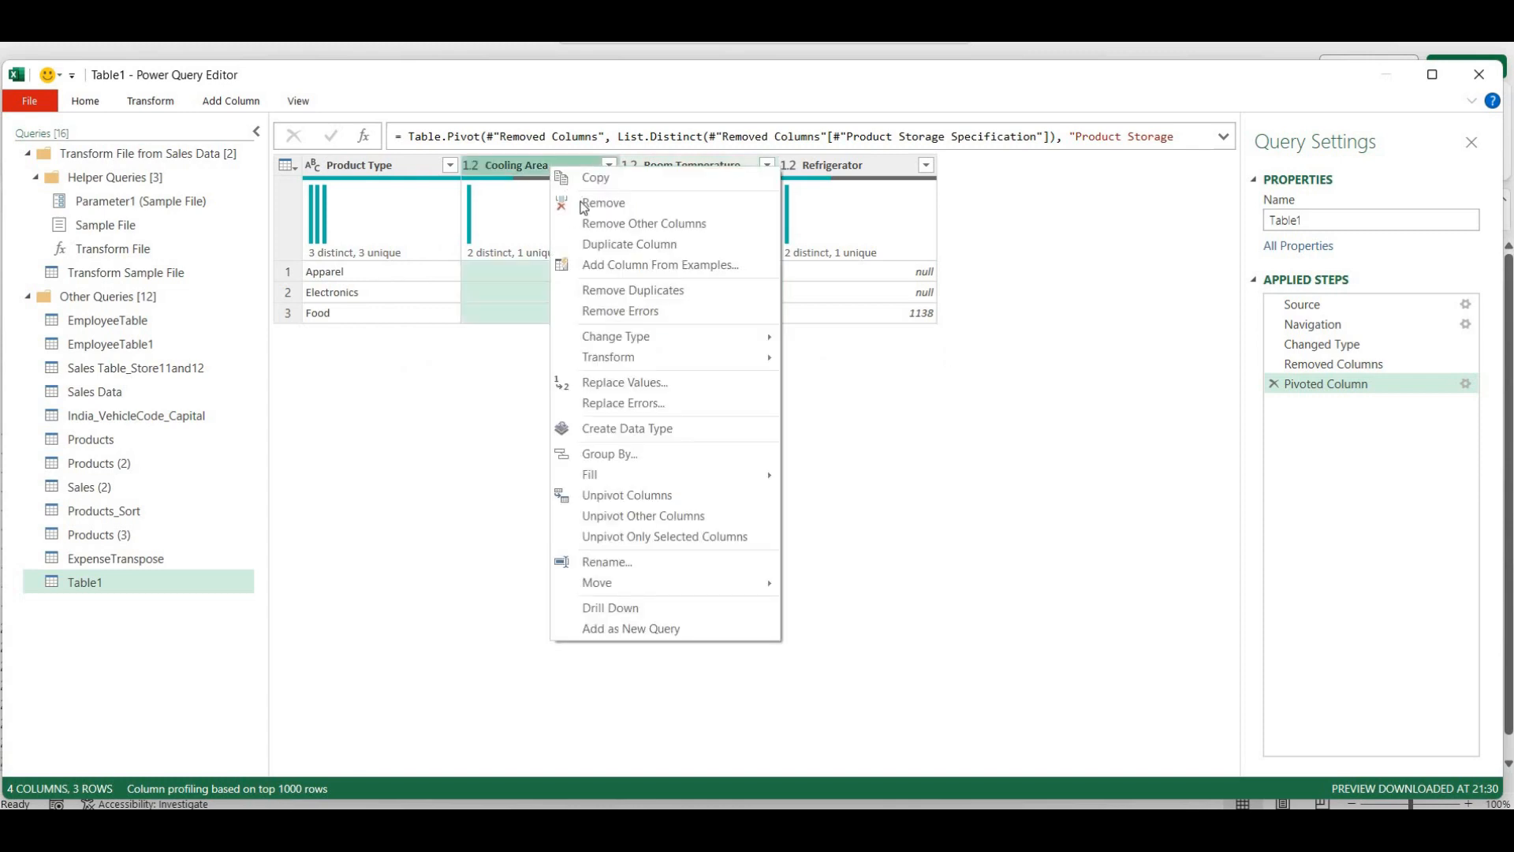
pyautogui.click(589, 245)
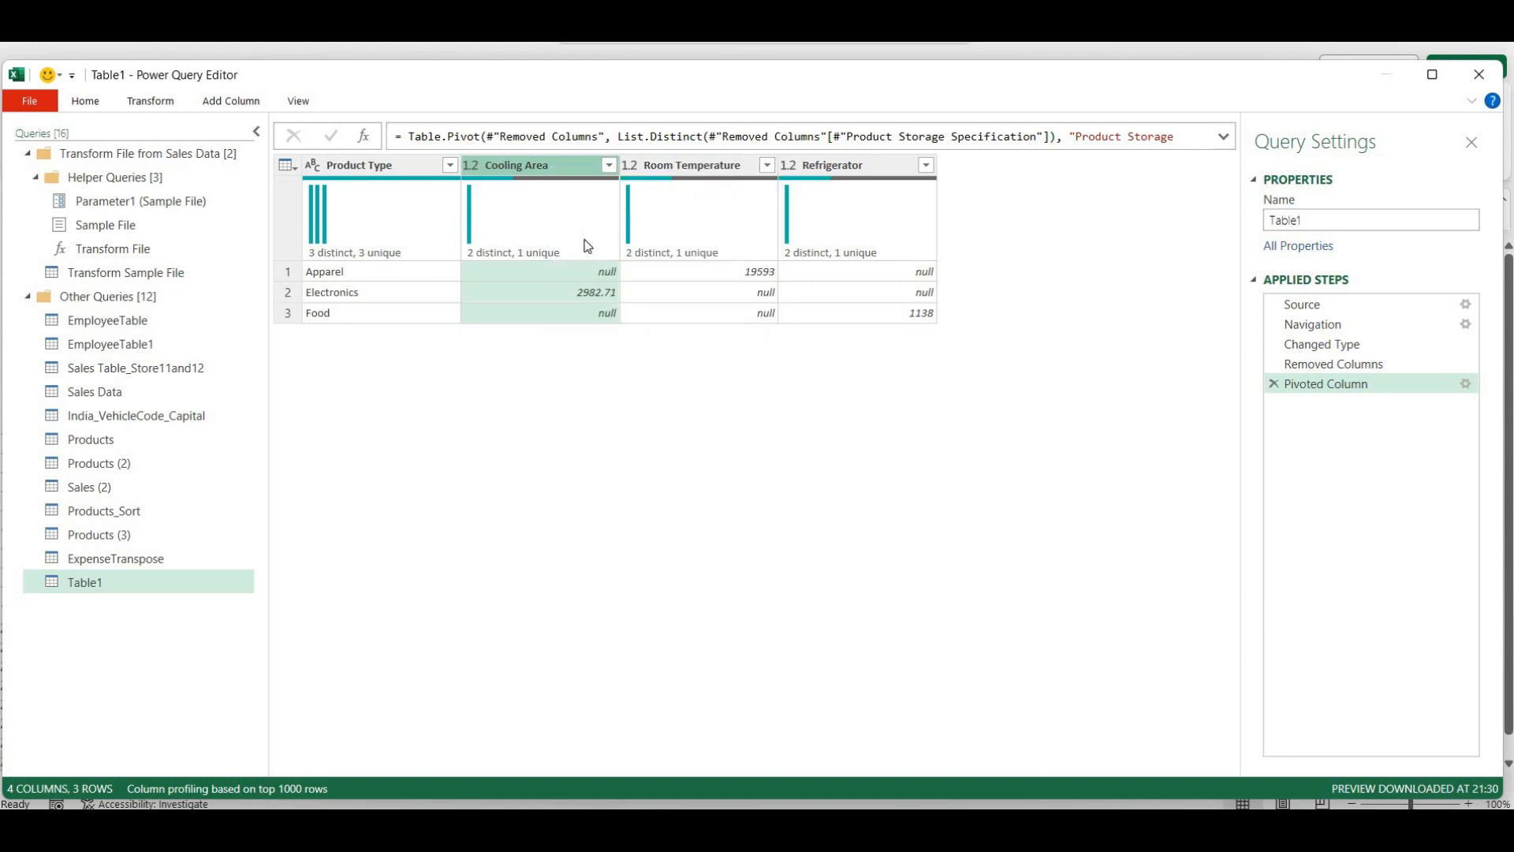
pyautogui.rightClick(670, 168)
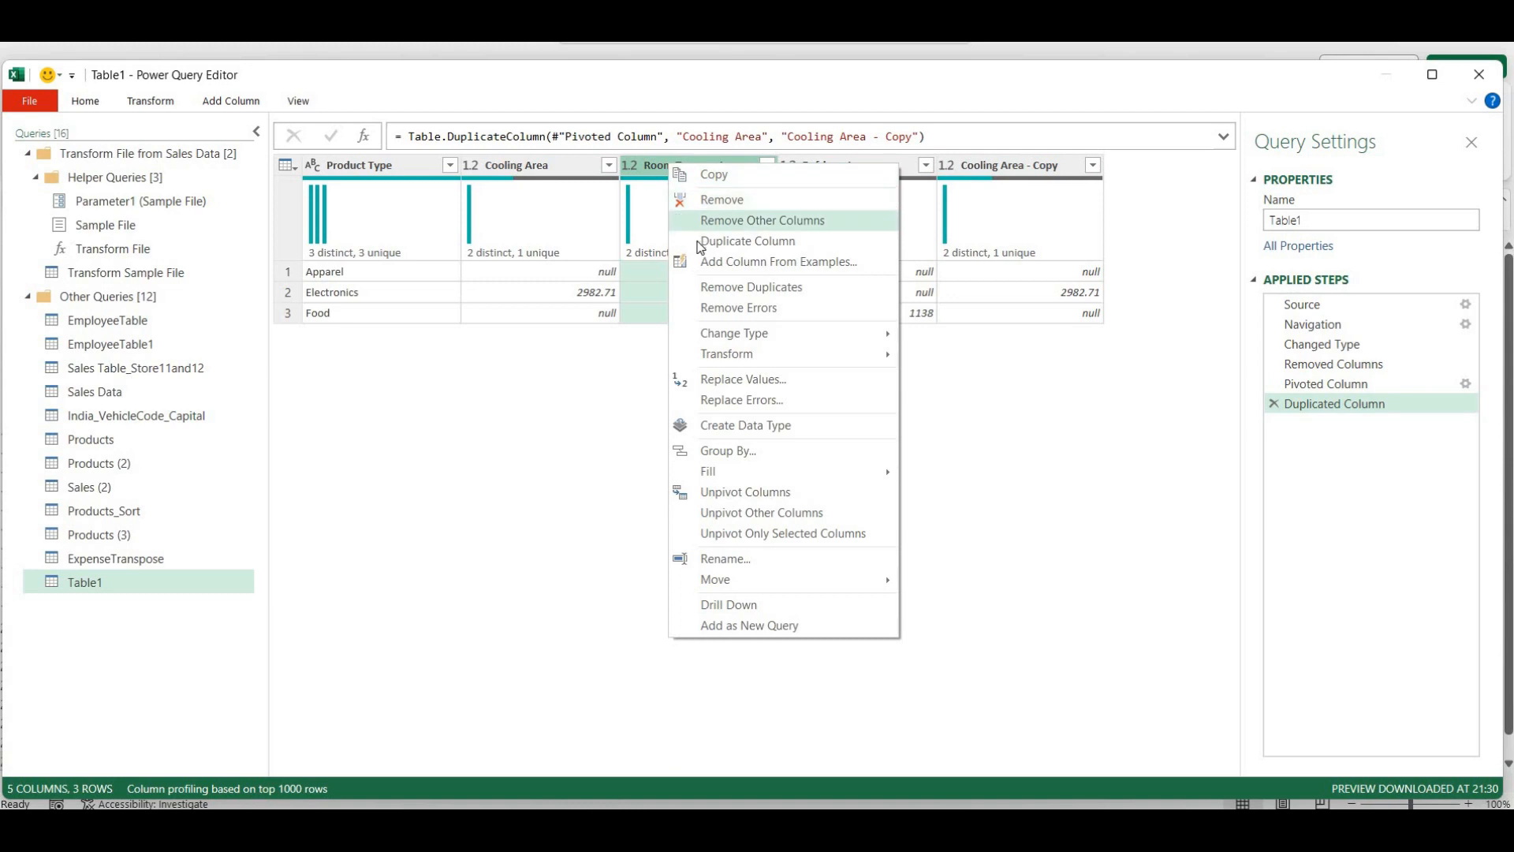
pyautogui.click(700, 242)
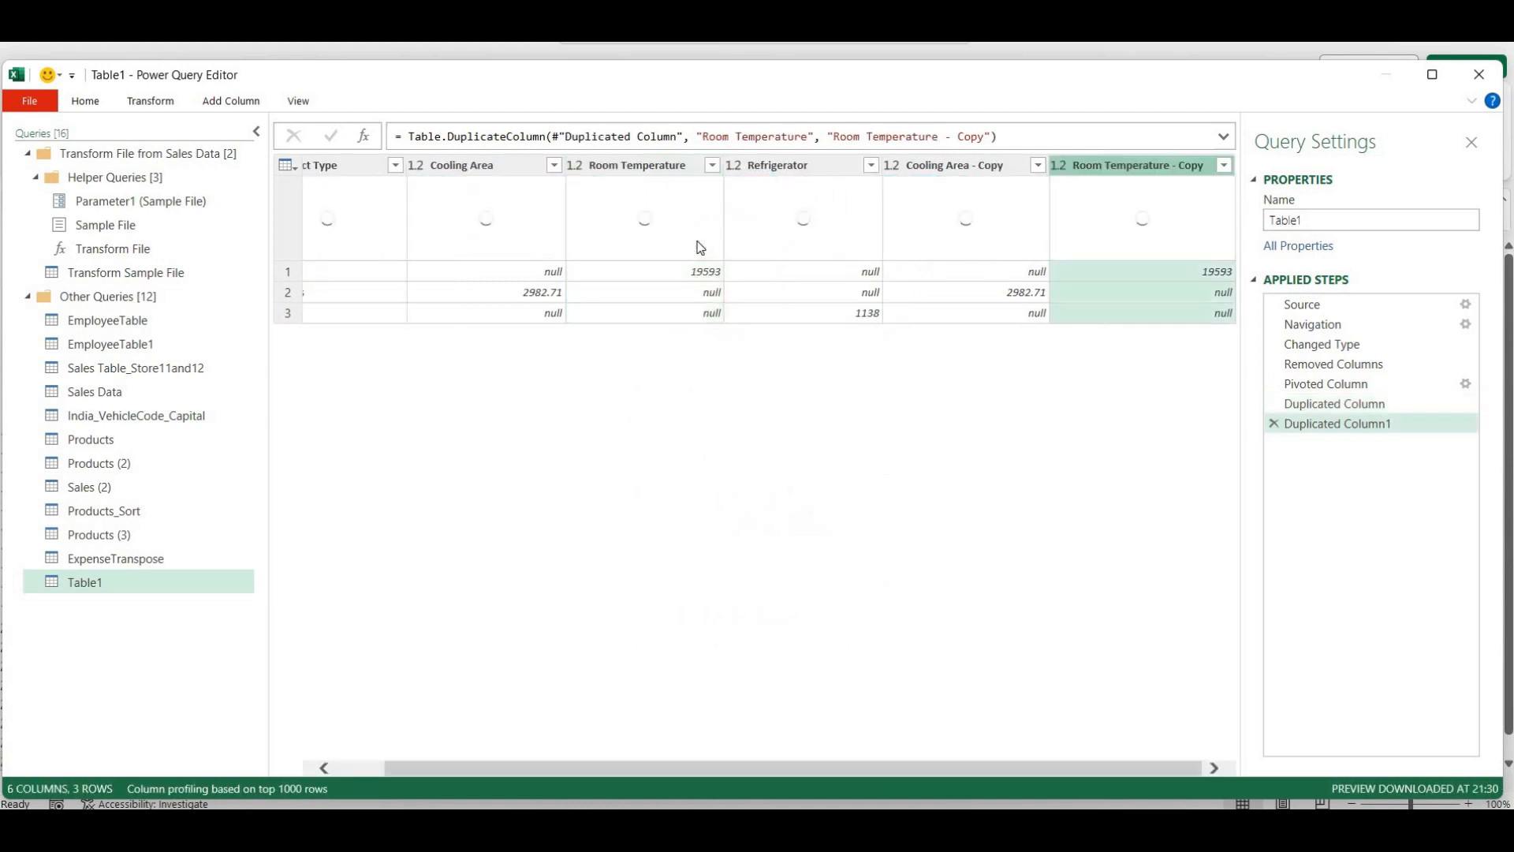
pyautogui.rightClick(768, 171)
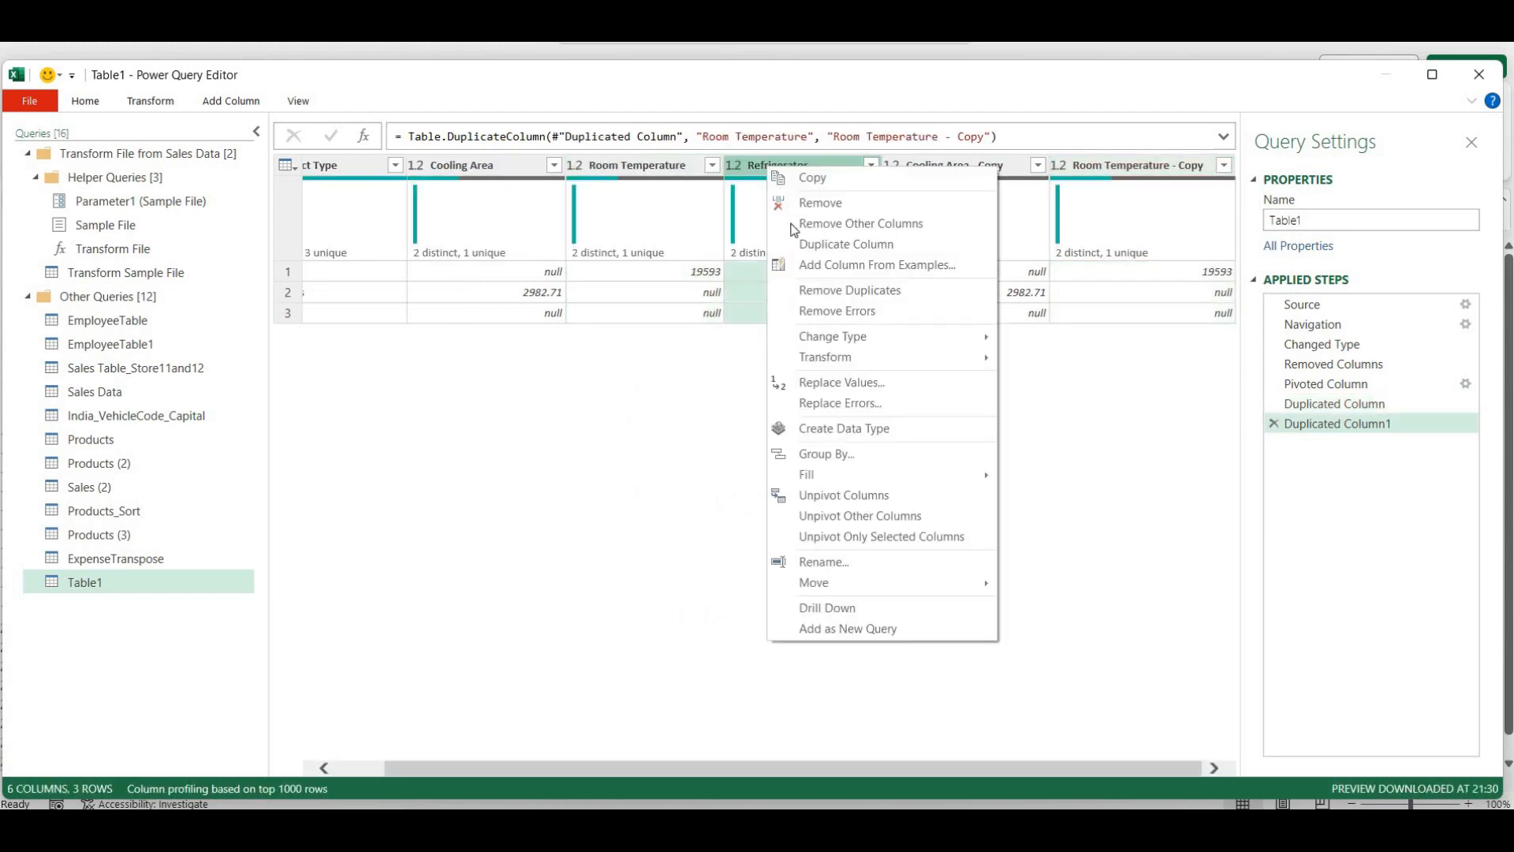
pyautogui.click(795, 249)
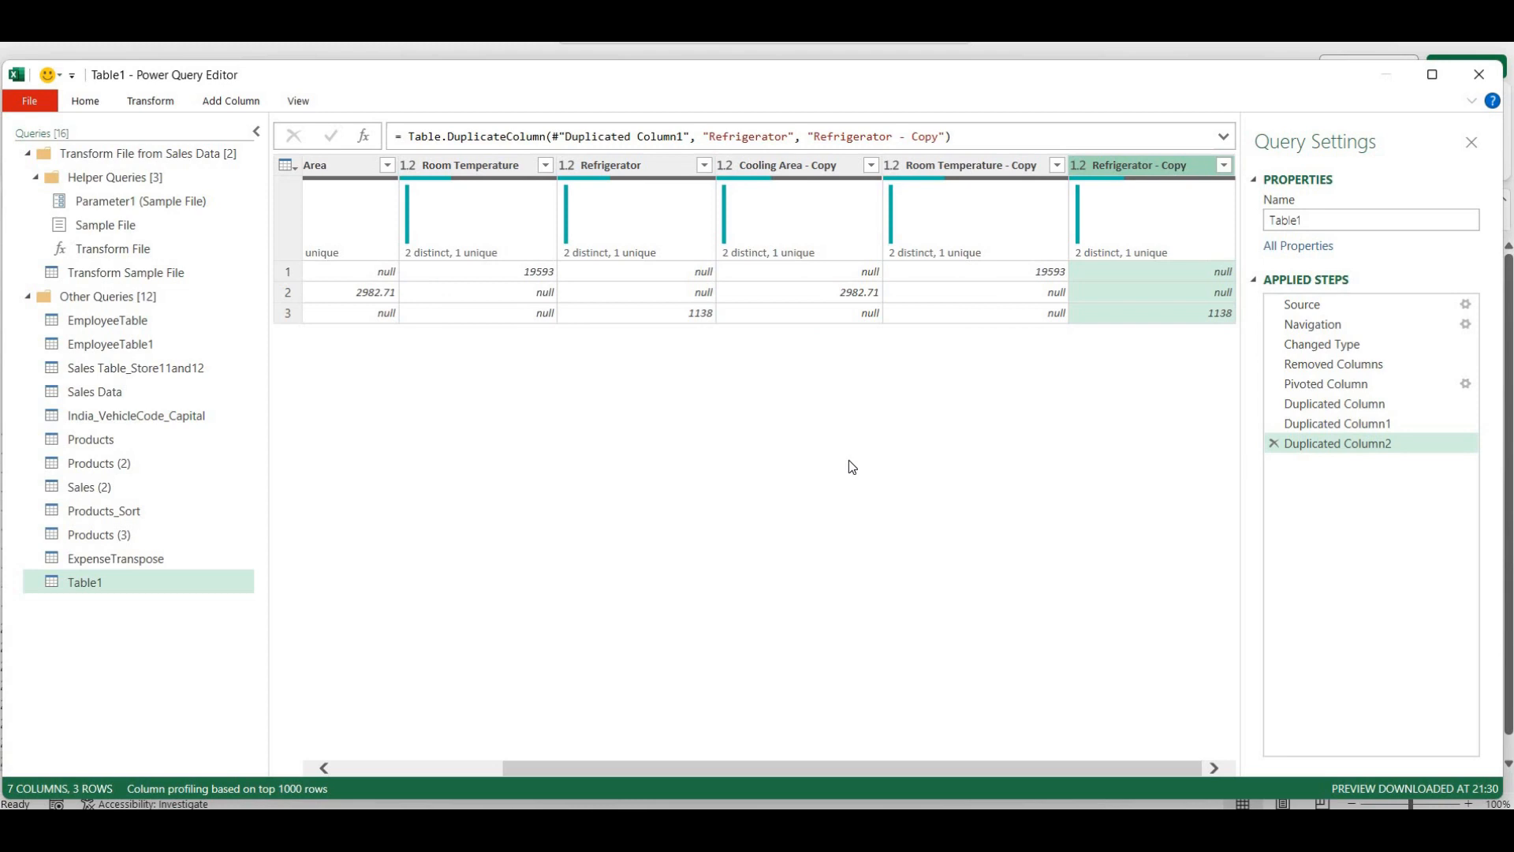
# Merge the Cooling Area - Copy, Room Temperature - Copy and Refrigerator - Copy columns without a separator into a new column named TotalValue
pyautogui.keyDown('shift'); pyautogui.click(827, 163); pyautogui.keyUp('shift')
pyautogui.click(826, 164)
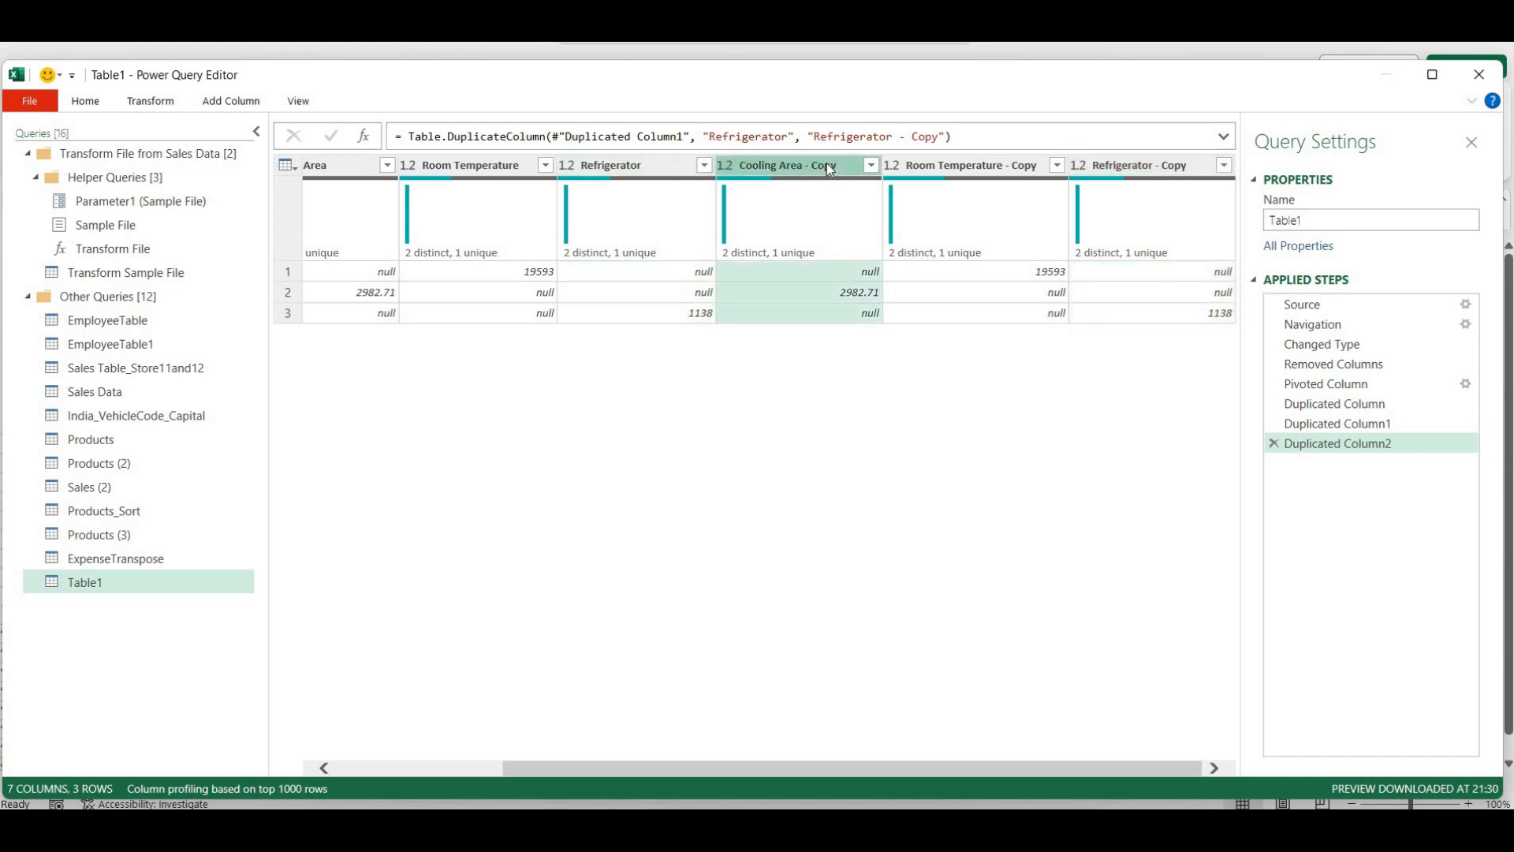
pyautogui.keyDown('shift'); pyautogui.click(1087, 166); pyautogui.keyUp('shift')
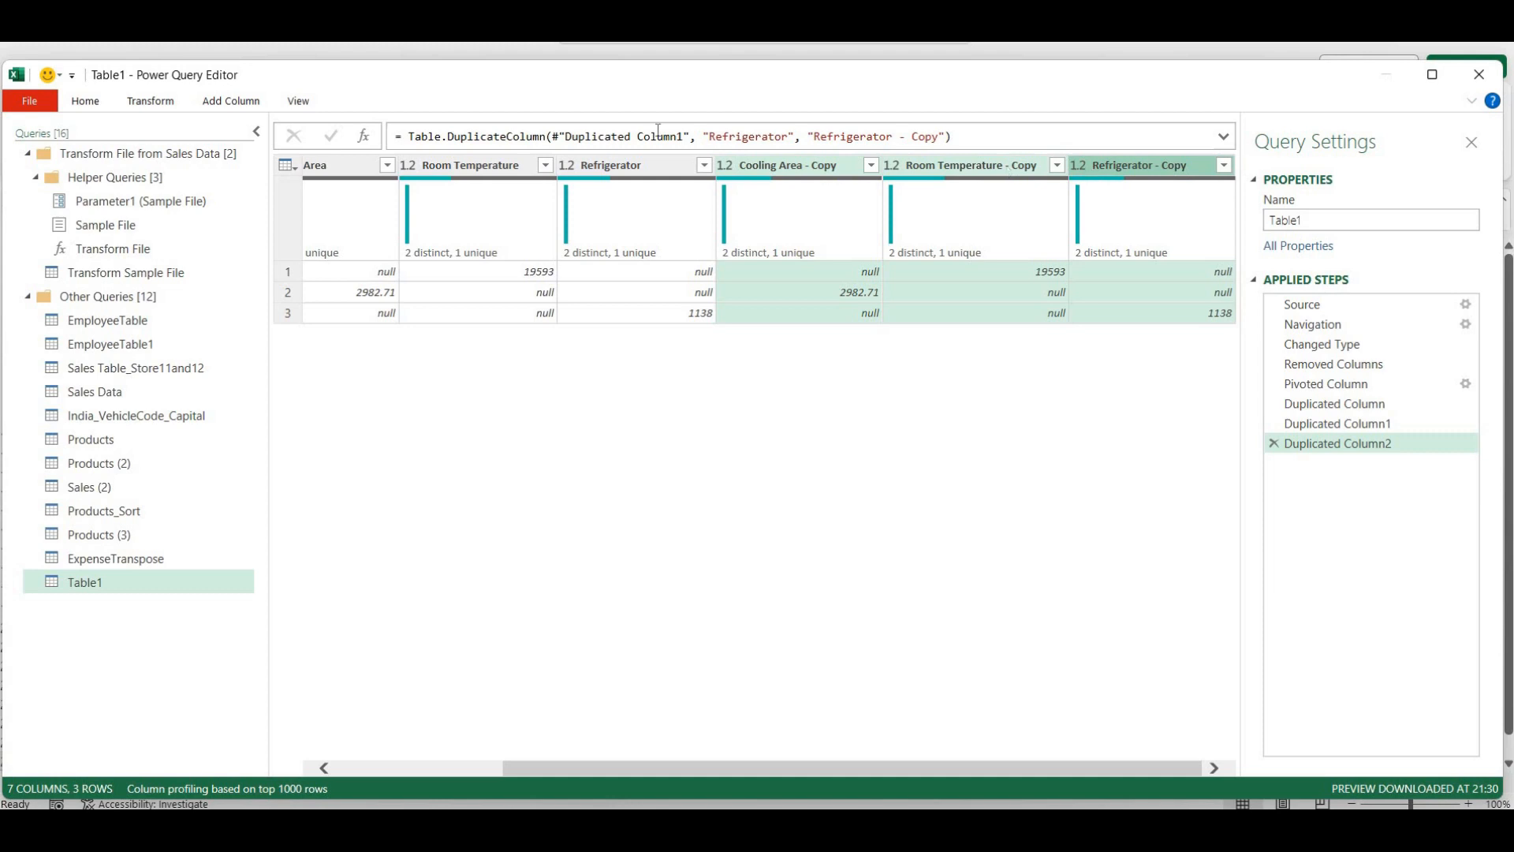
pyautogui.click(149, 104)
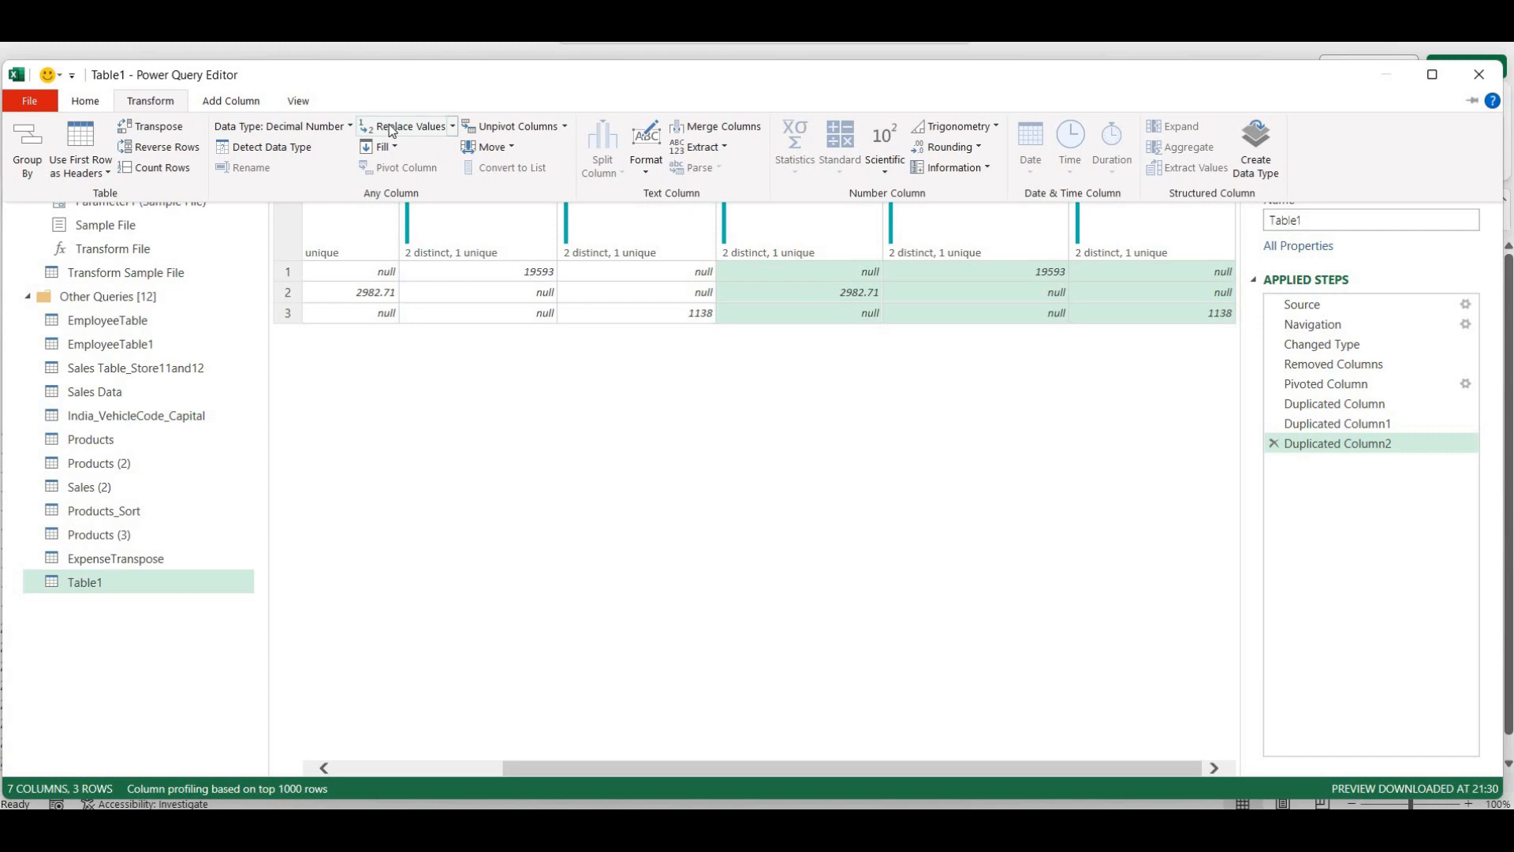
pyautogui.click(718, 130)
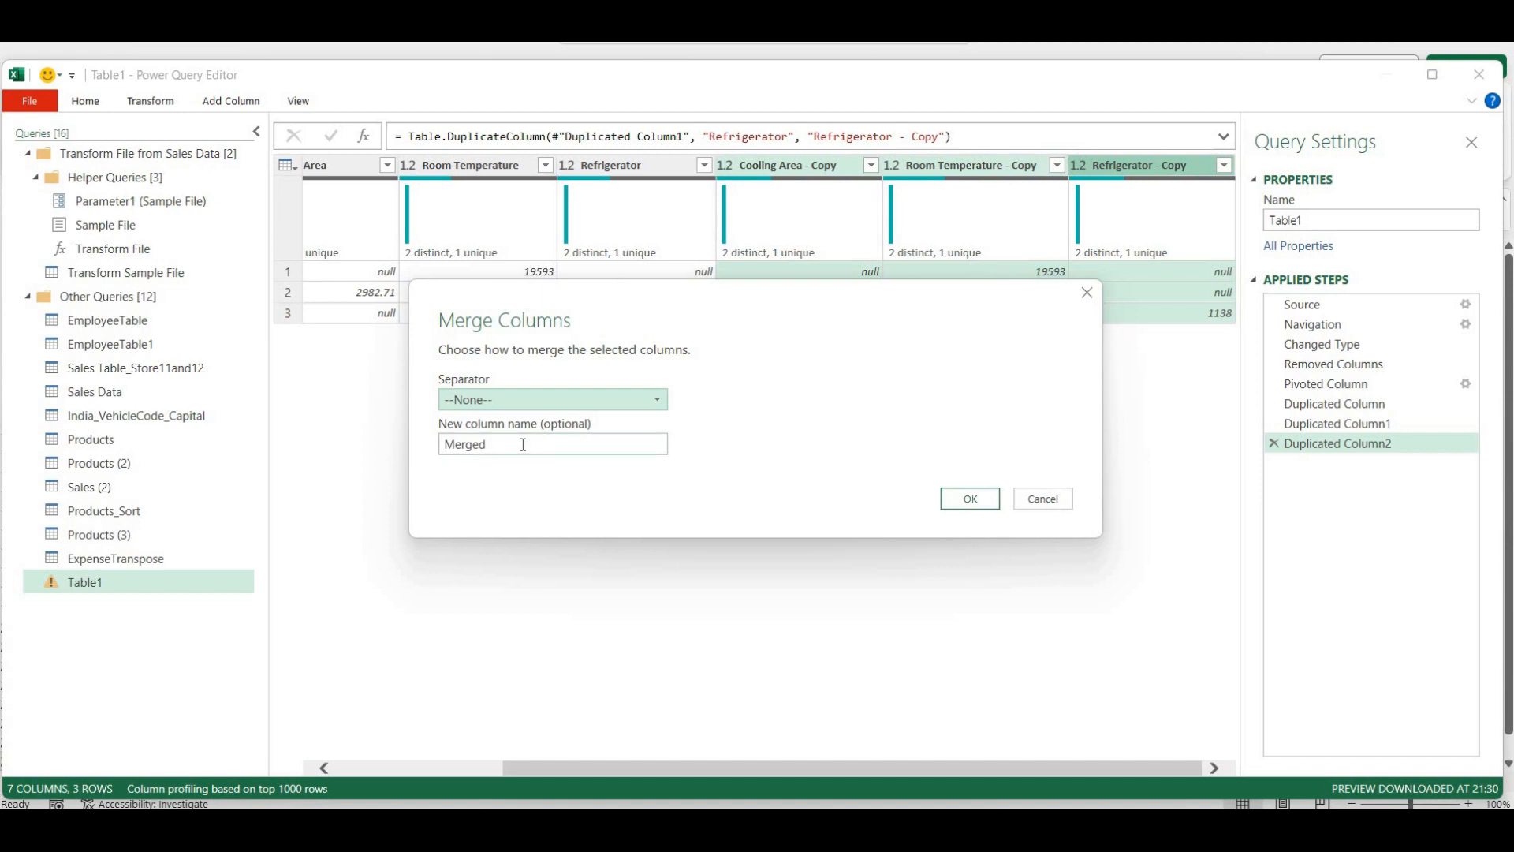
pyautogui.doubleClick(460, 444)
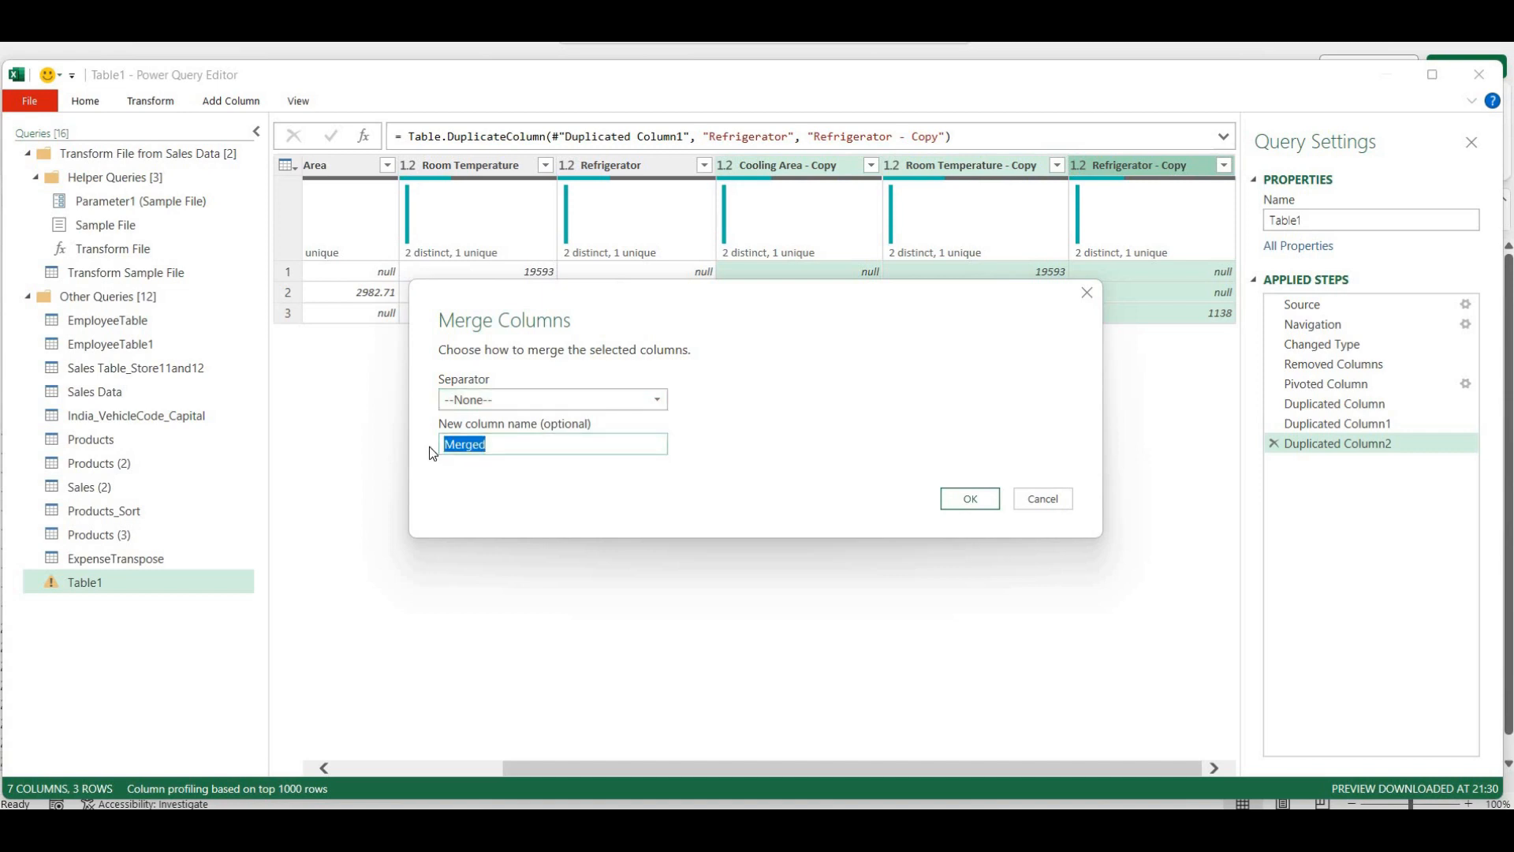
pyautogui.write('T')
pyautogui.write('otalValue')
pyautogui.click(974, 498)
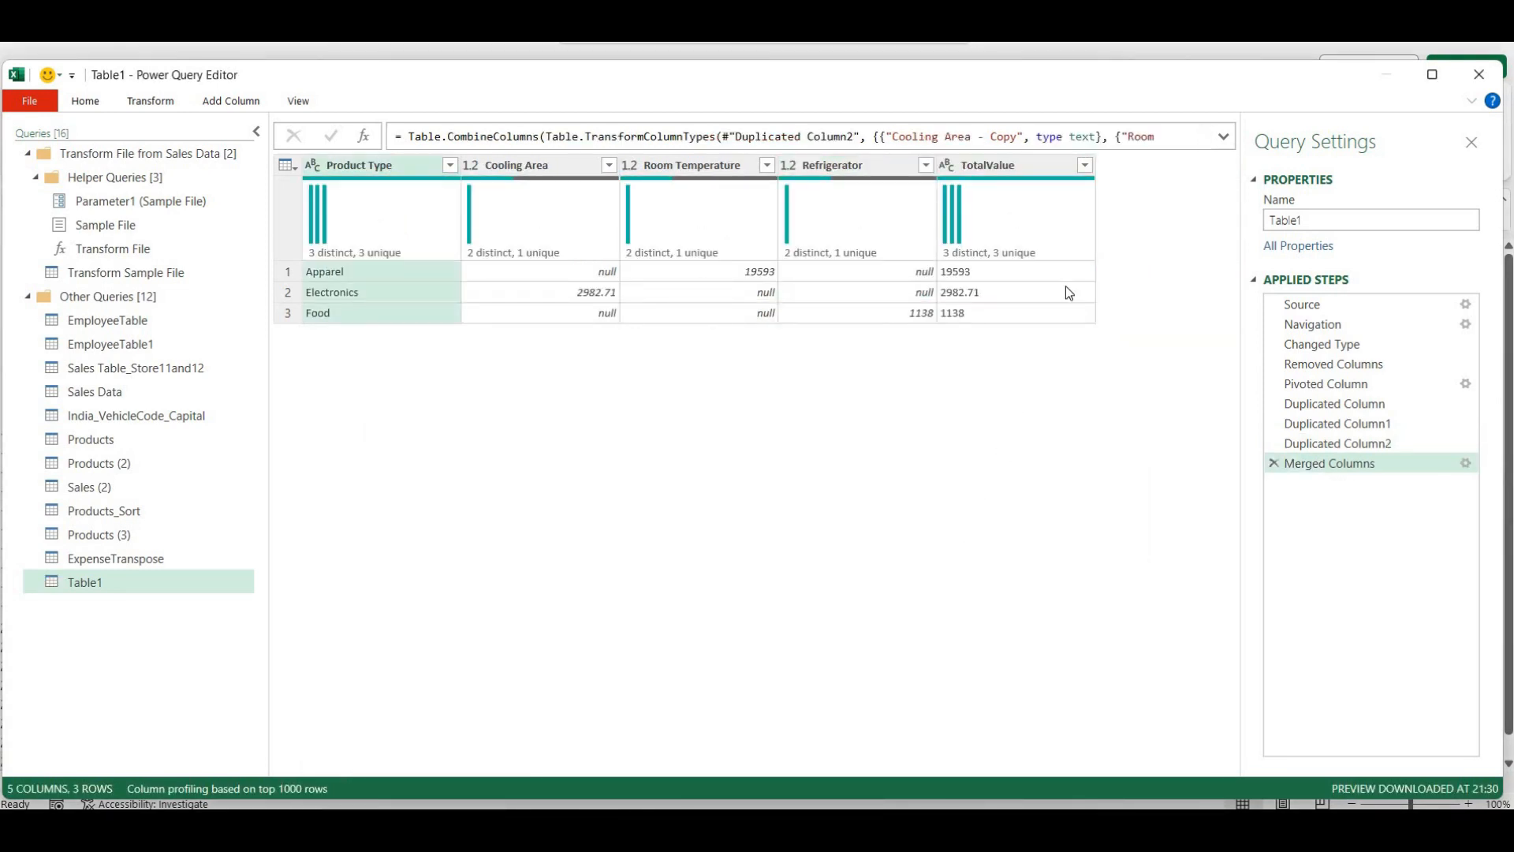
# Sort the TotalValue column in descending order and change its data type to Decimal Number
pyautogui.click(1084, 166)
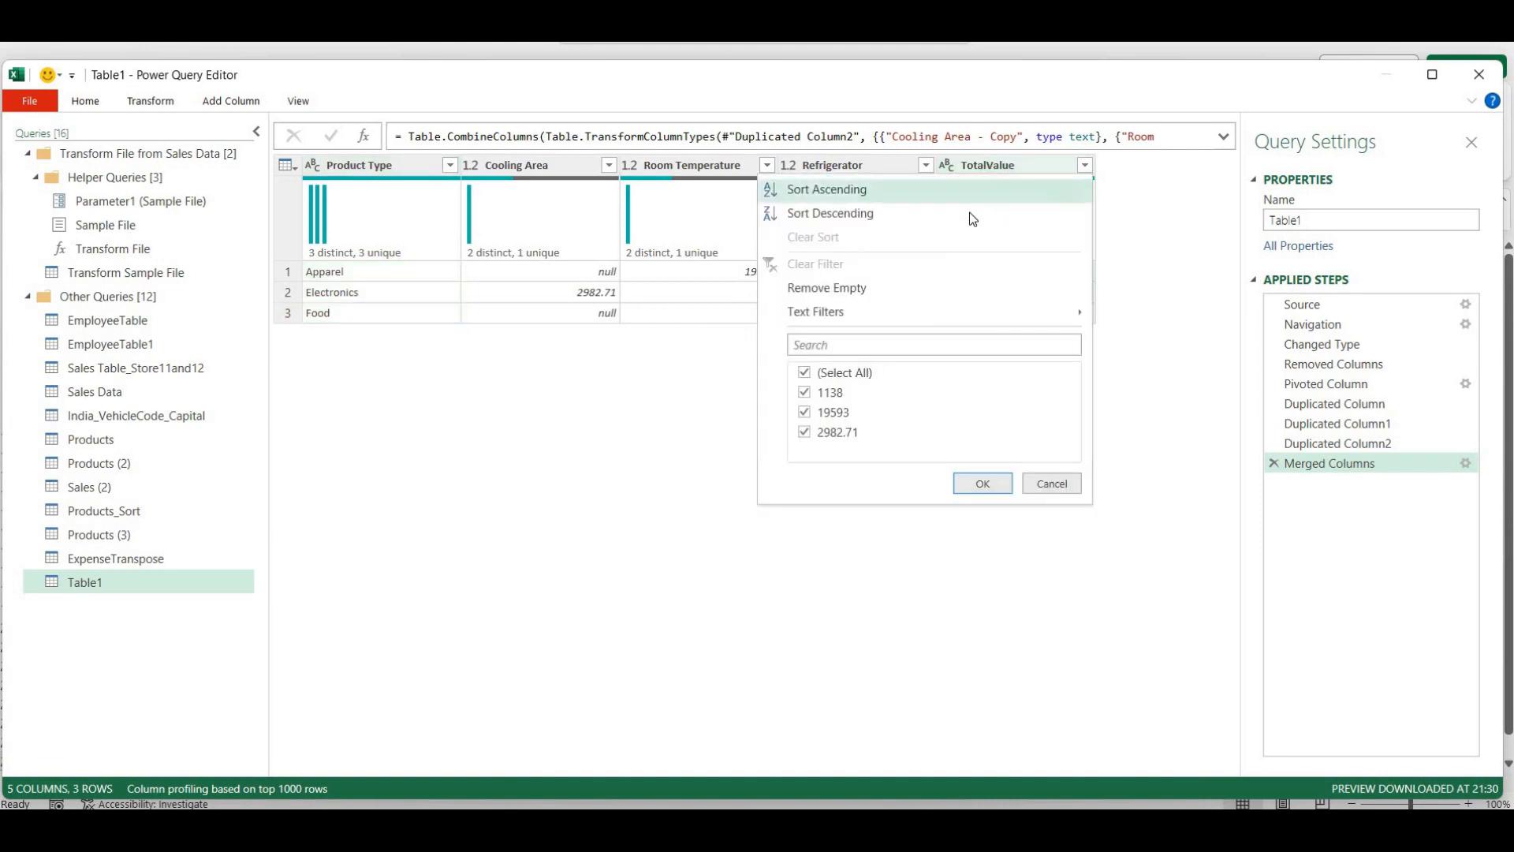
pyautogui.click(909, 224)
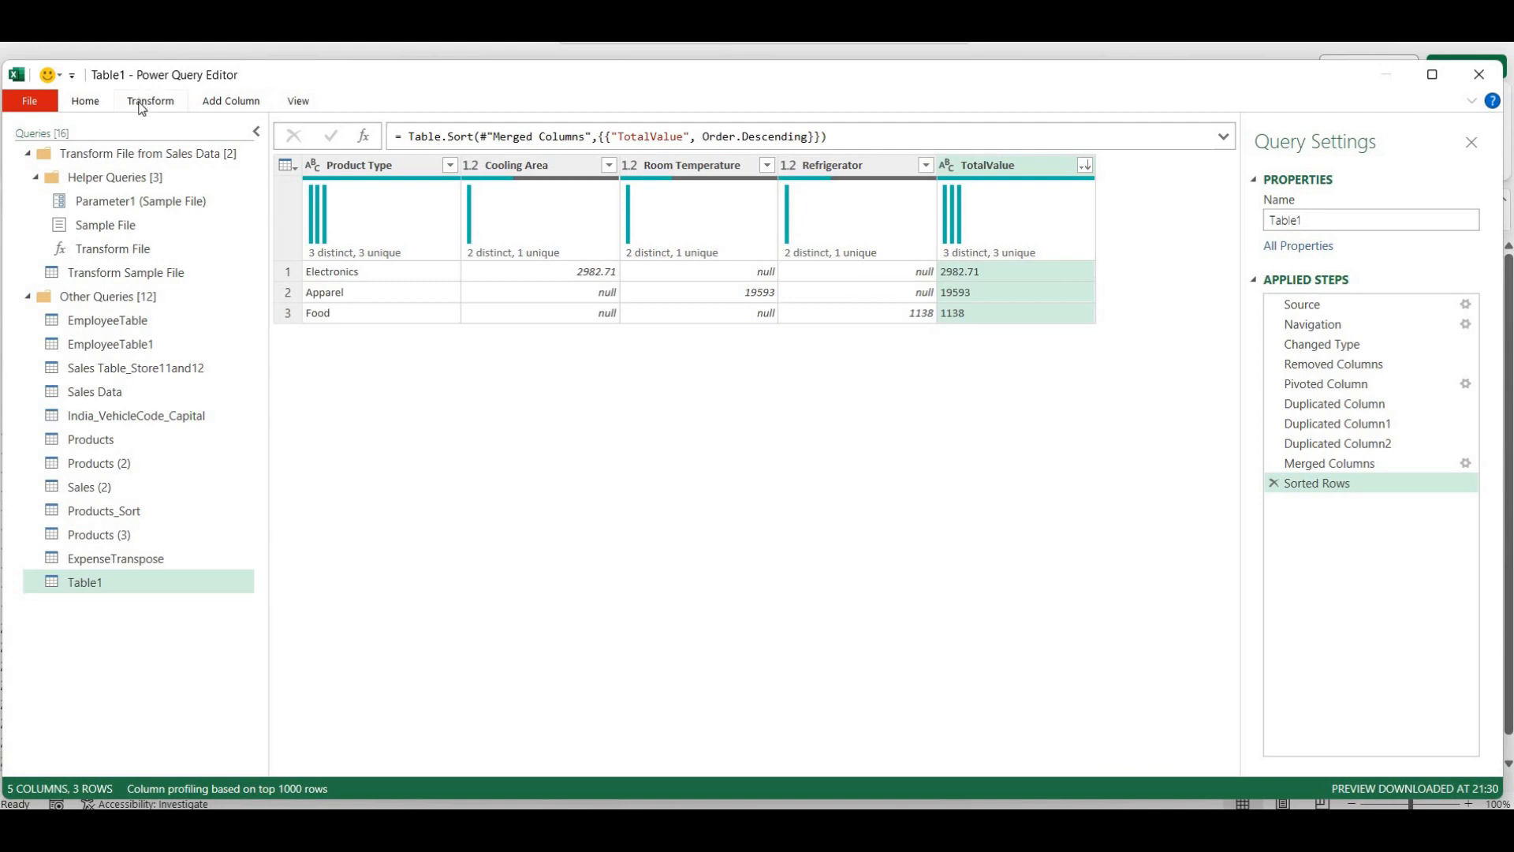
pyautogui.click(948, 164)
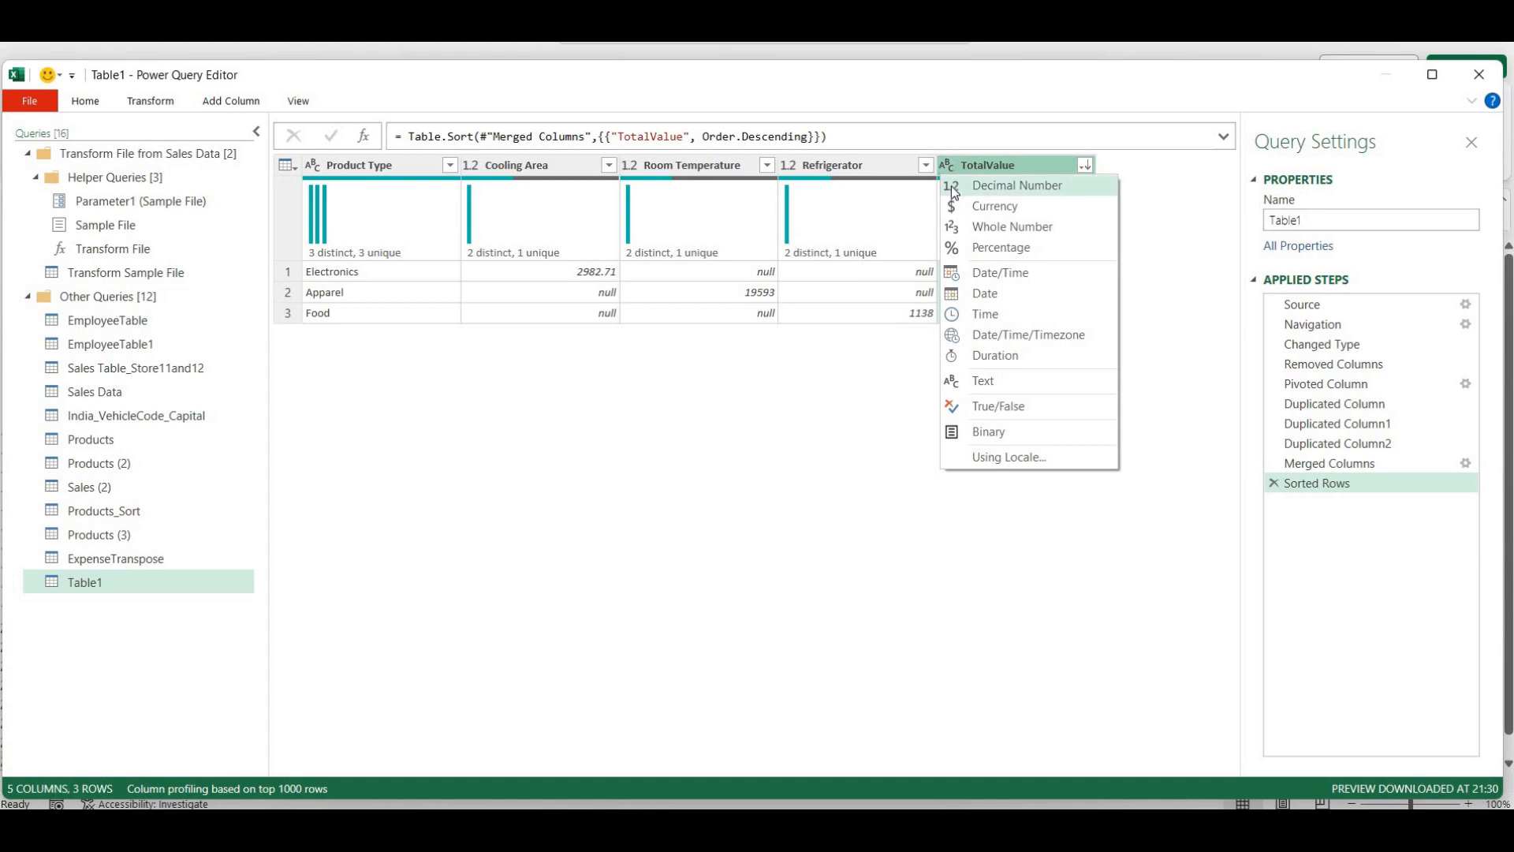
pyautogui.click(951, 186)
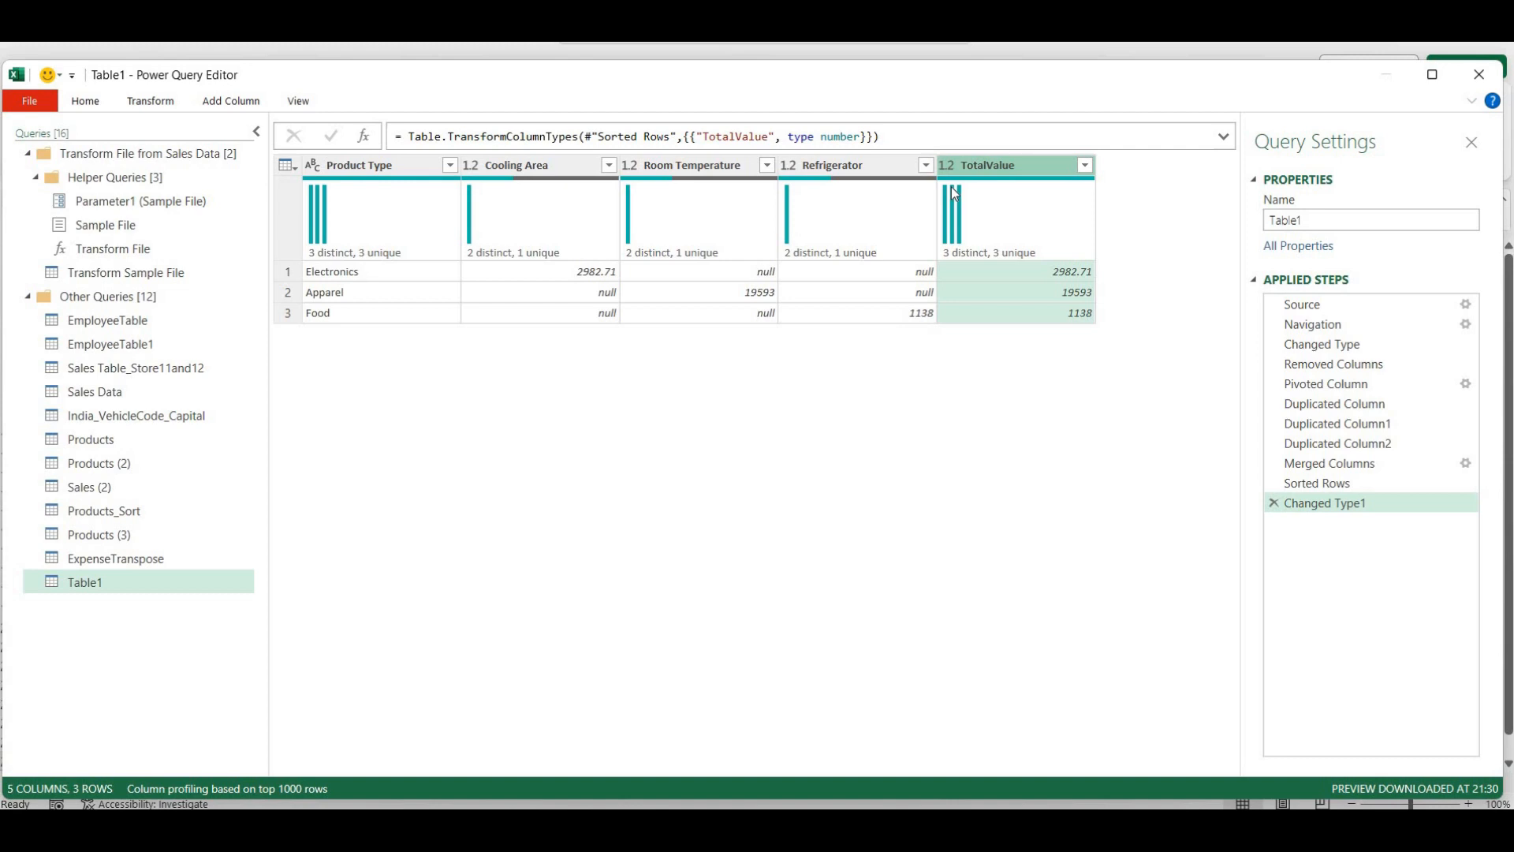
# Sort the numeric TotalValue column in descending order and round its values to 0 decimal places
pyautogui.click(1083, 167)
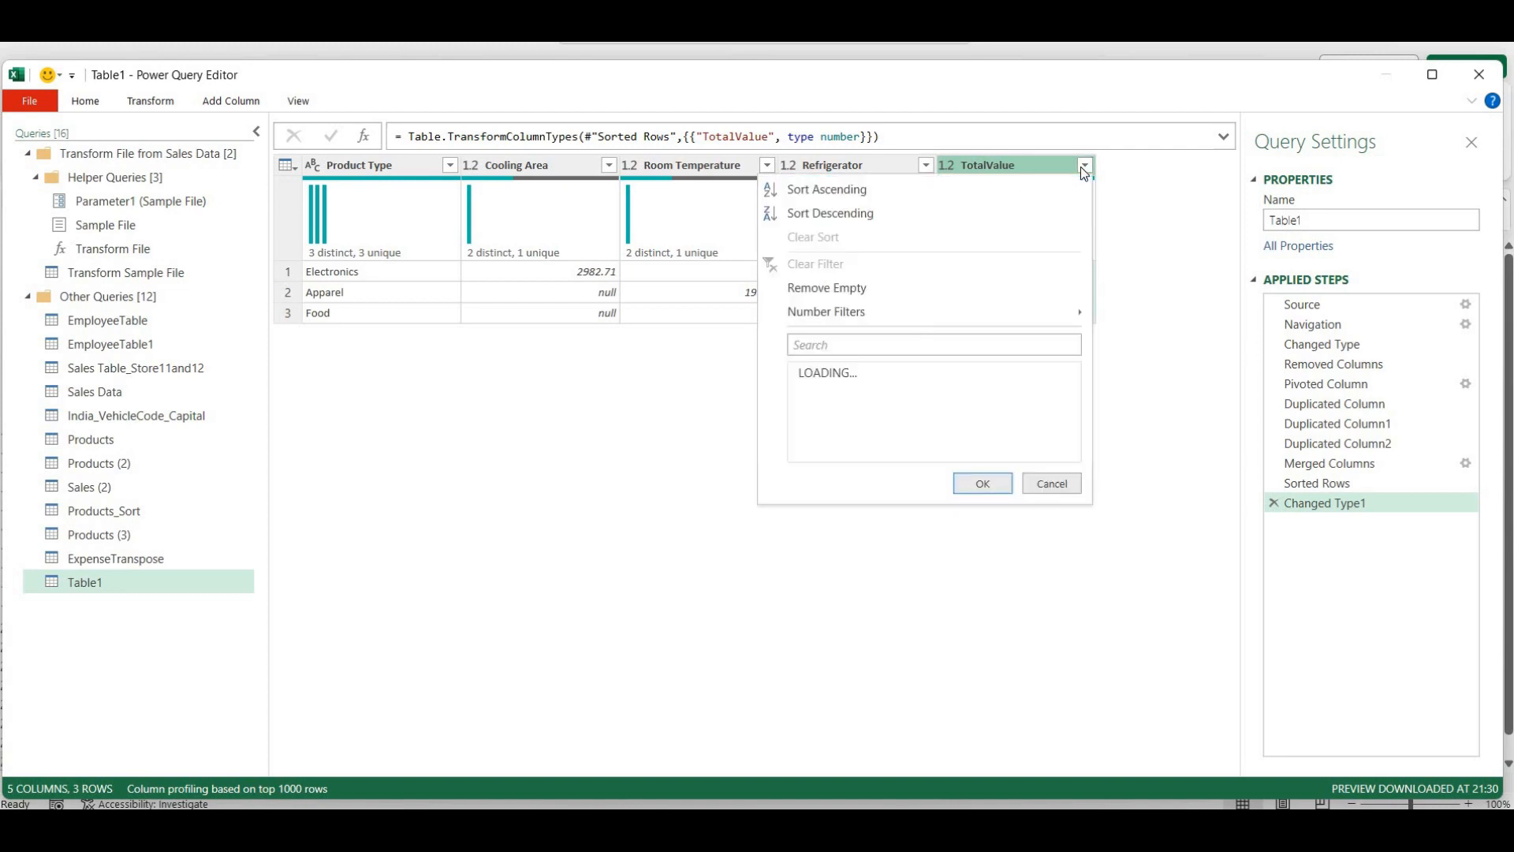
pyautogui.click(930, 224)
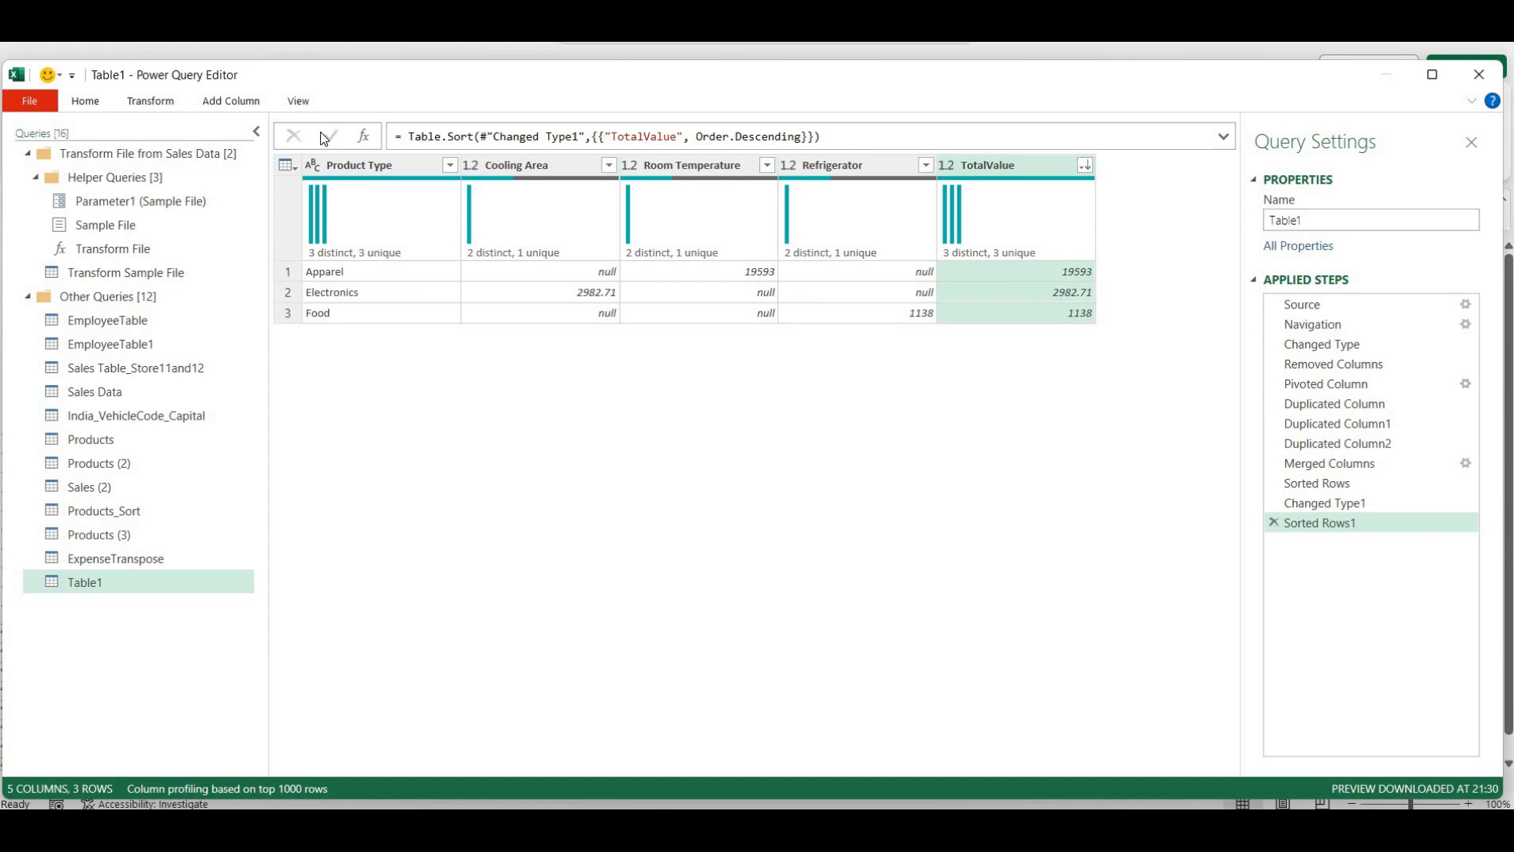
pyautogui.click(151, 102)
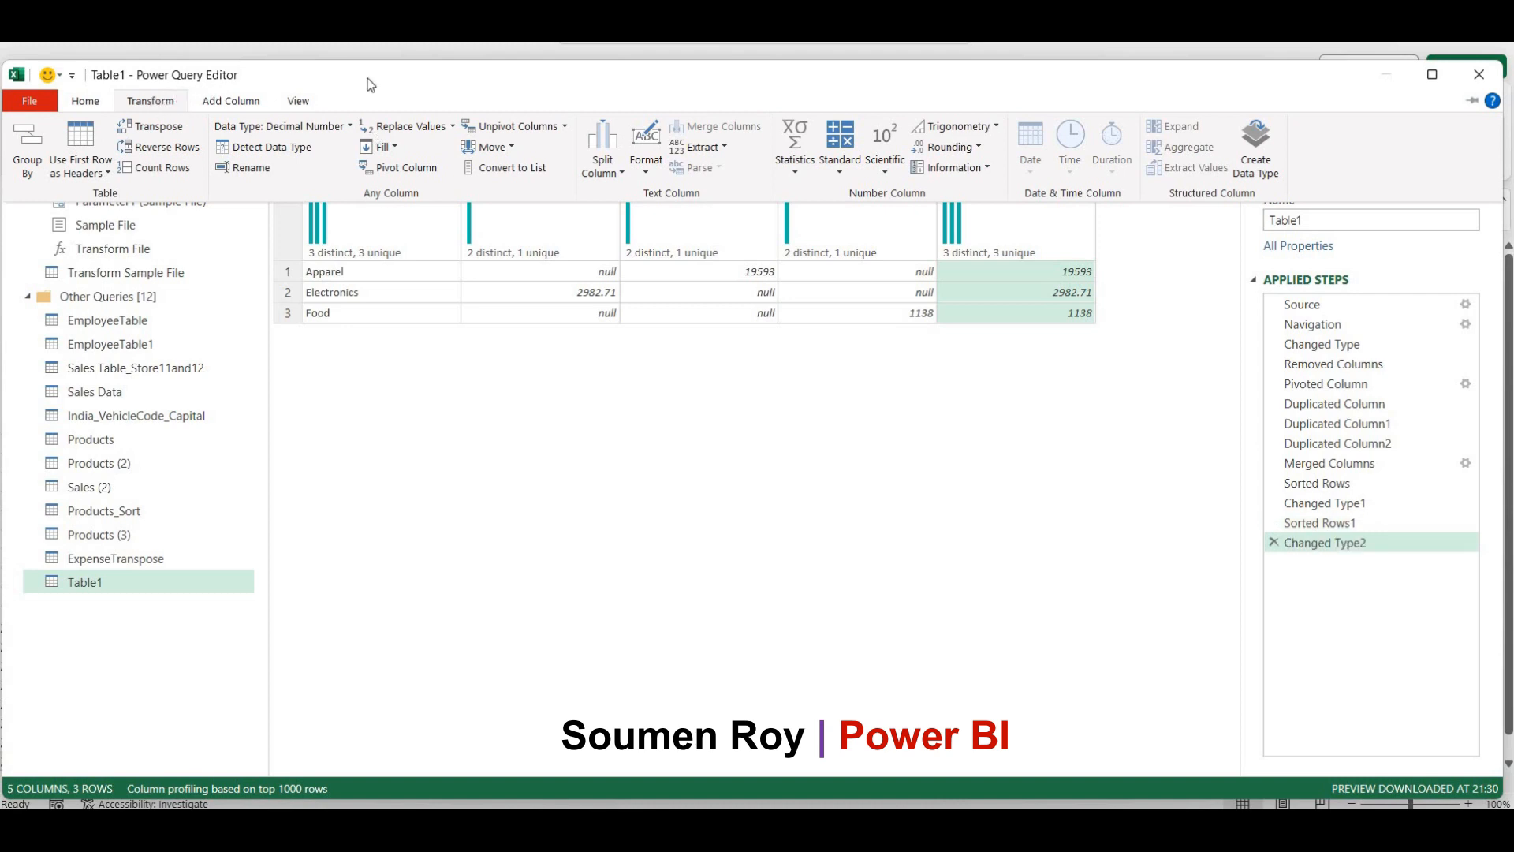
pyautogui.click(978, 148)
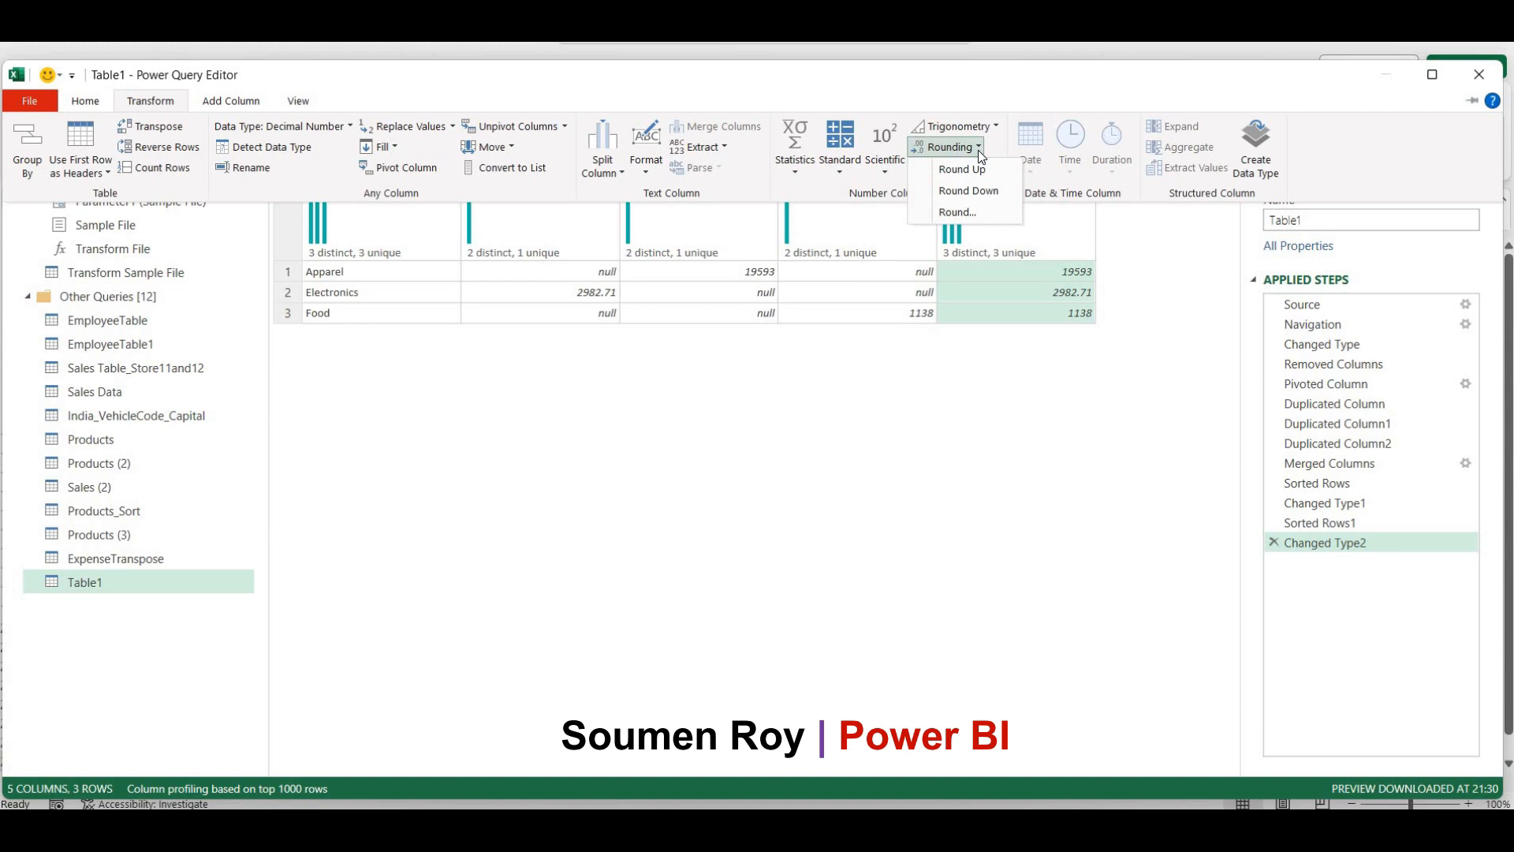
pyautogui.click(975, 219)
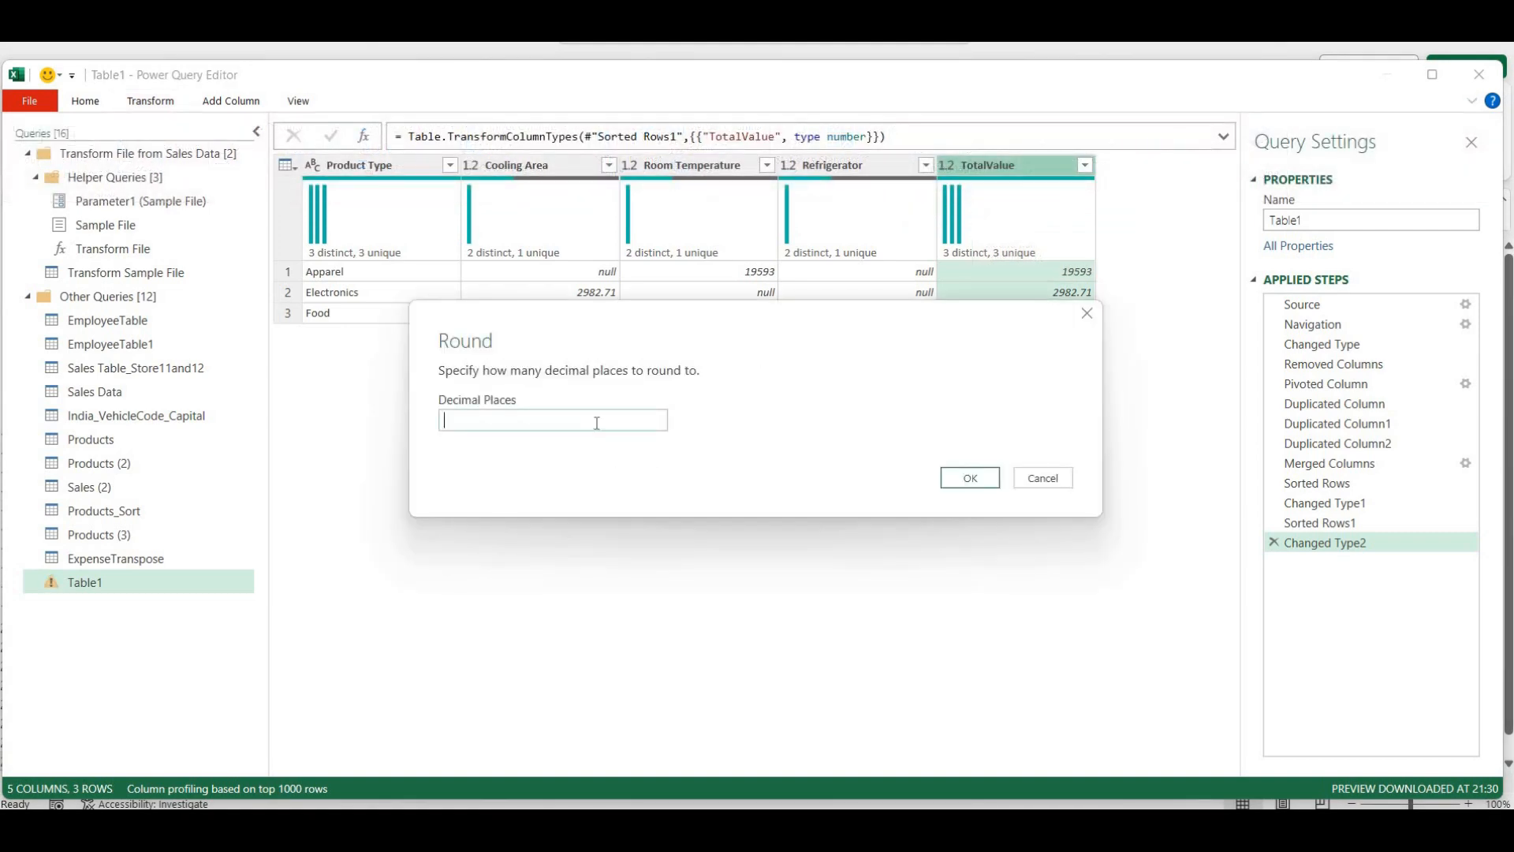
pyautogui.write('0')
pyautogui.click(967, 479)
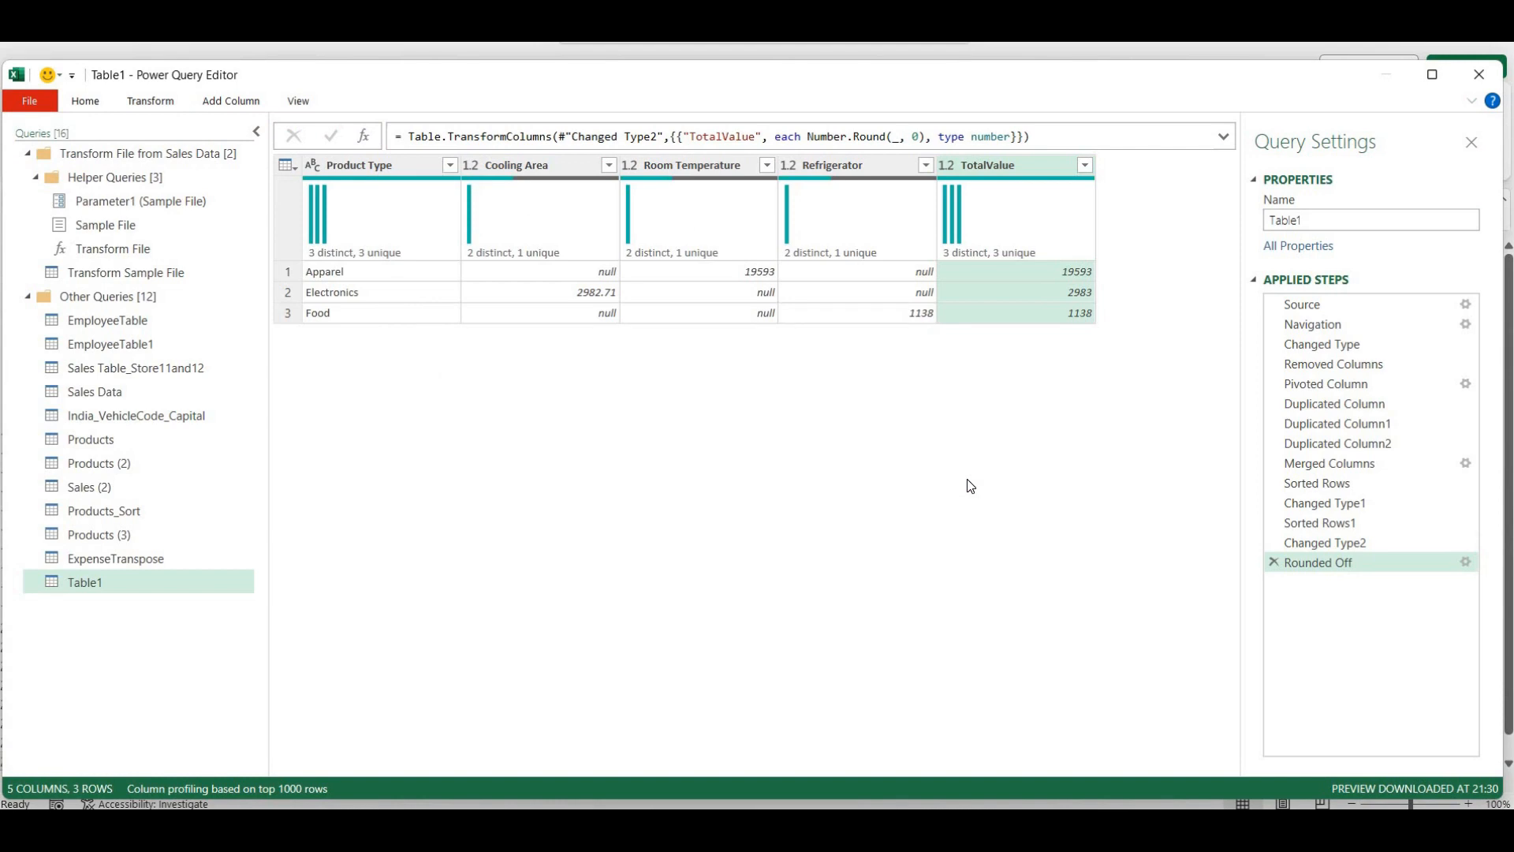
# Close and load the Table1 query into the workbook, and close the Queries & Connections pane
pyautogui.click(87, 101)
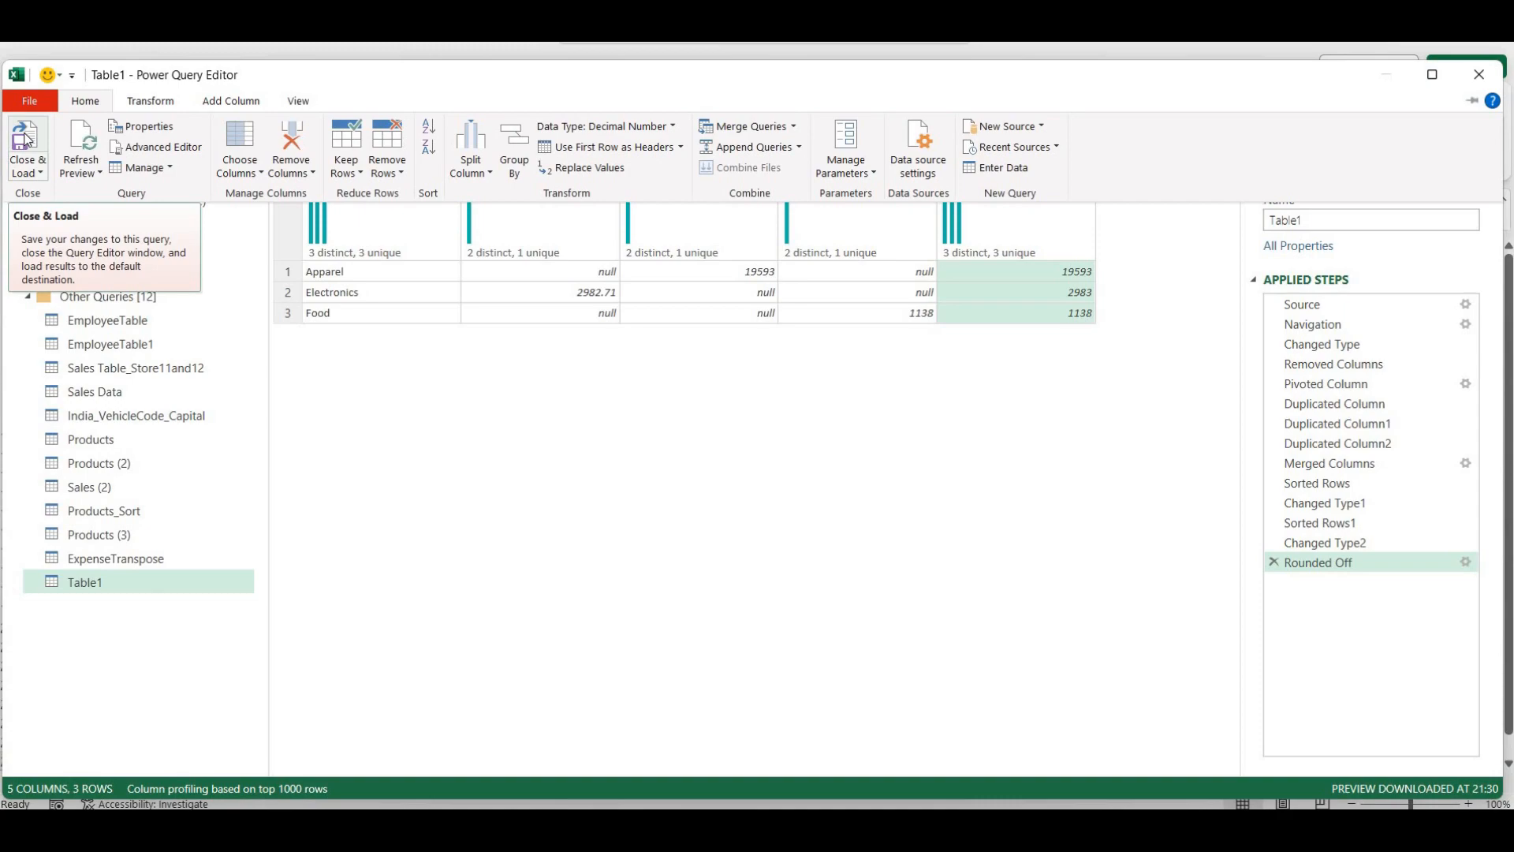
pyautogui.click(26, 139)
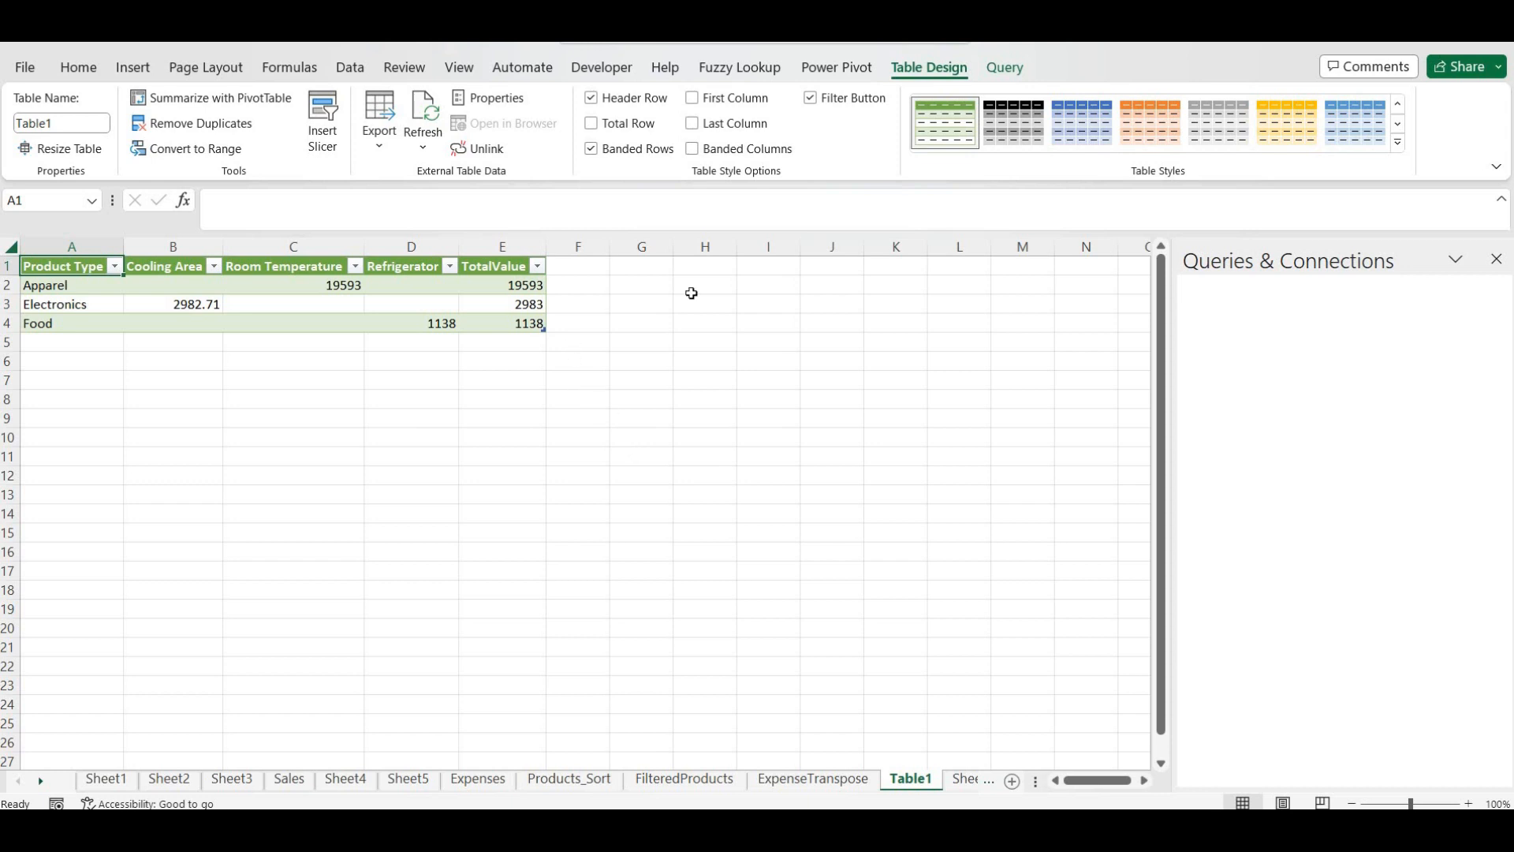
pyautogui.click(1496, 259)
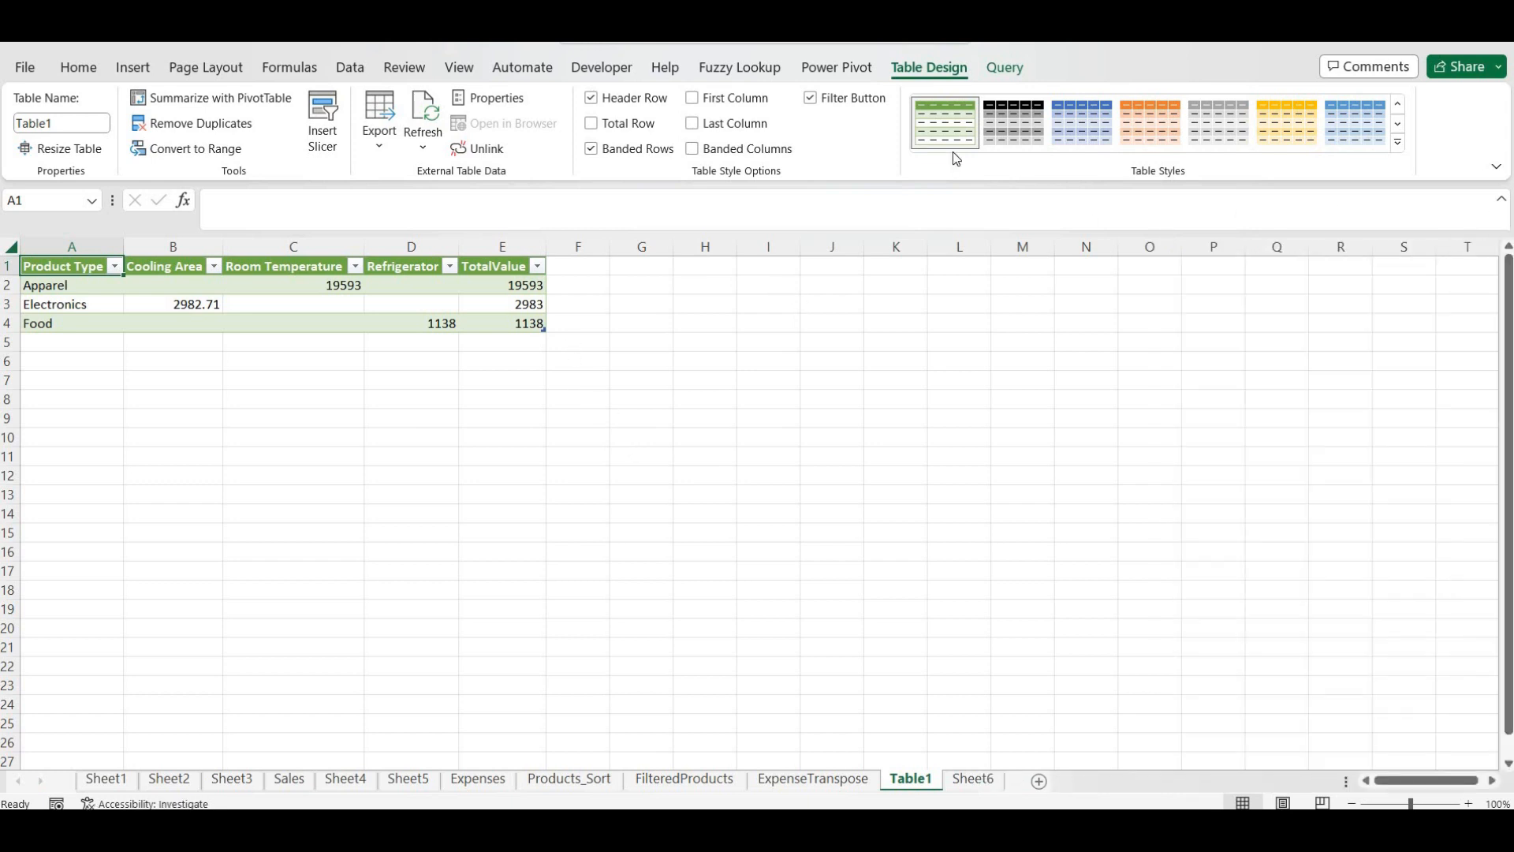
pyautogui.click(350, 70)
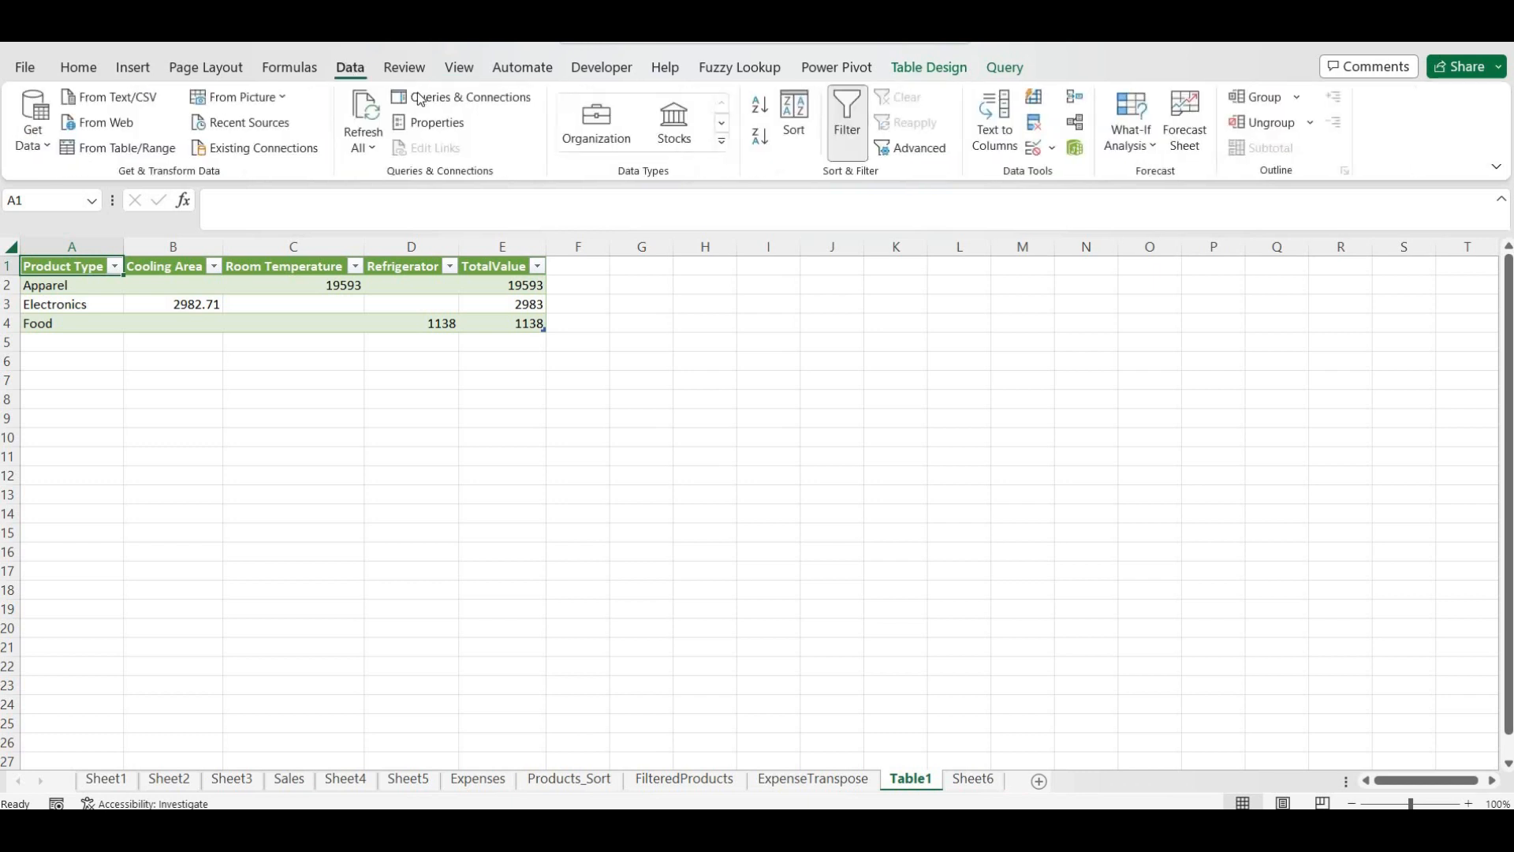
pyautogui.click(429, 101)
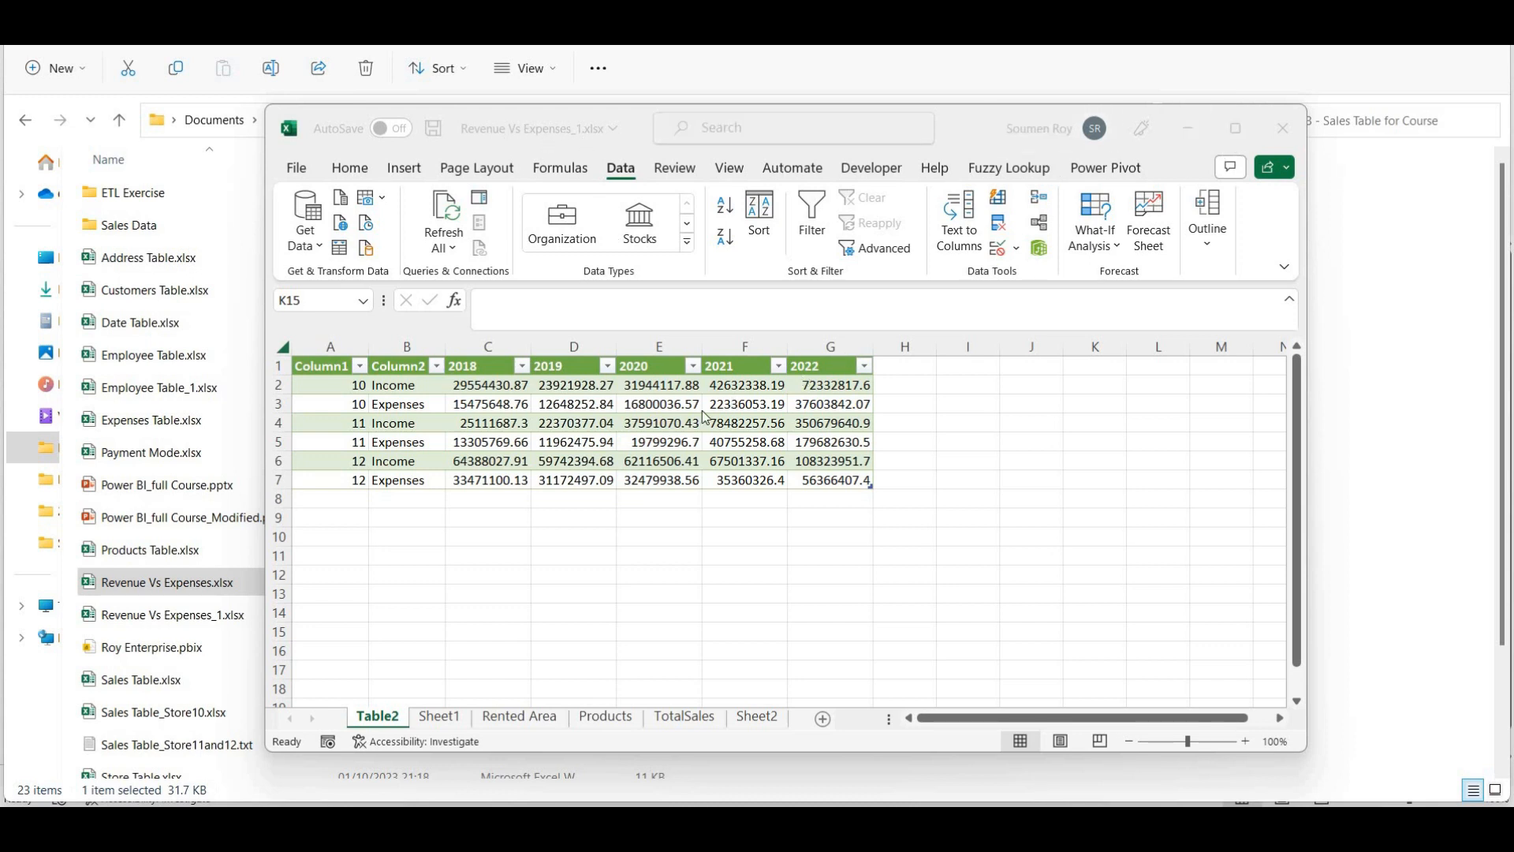
# In the Revenue Vs Expenses_1 workbook, import the income and expenses table on the Table2 sheet into Power Query
pyautogui.click(1230, 132)
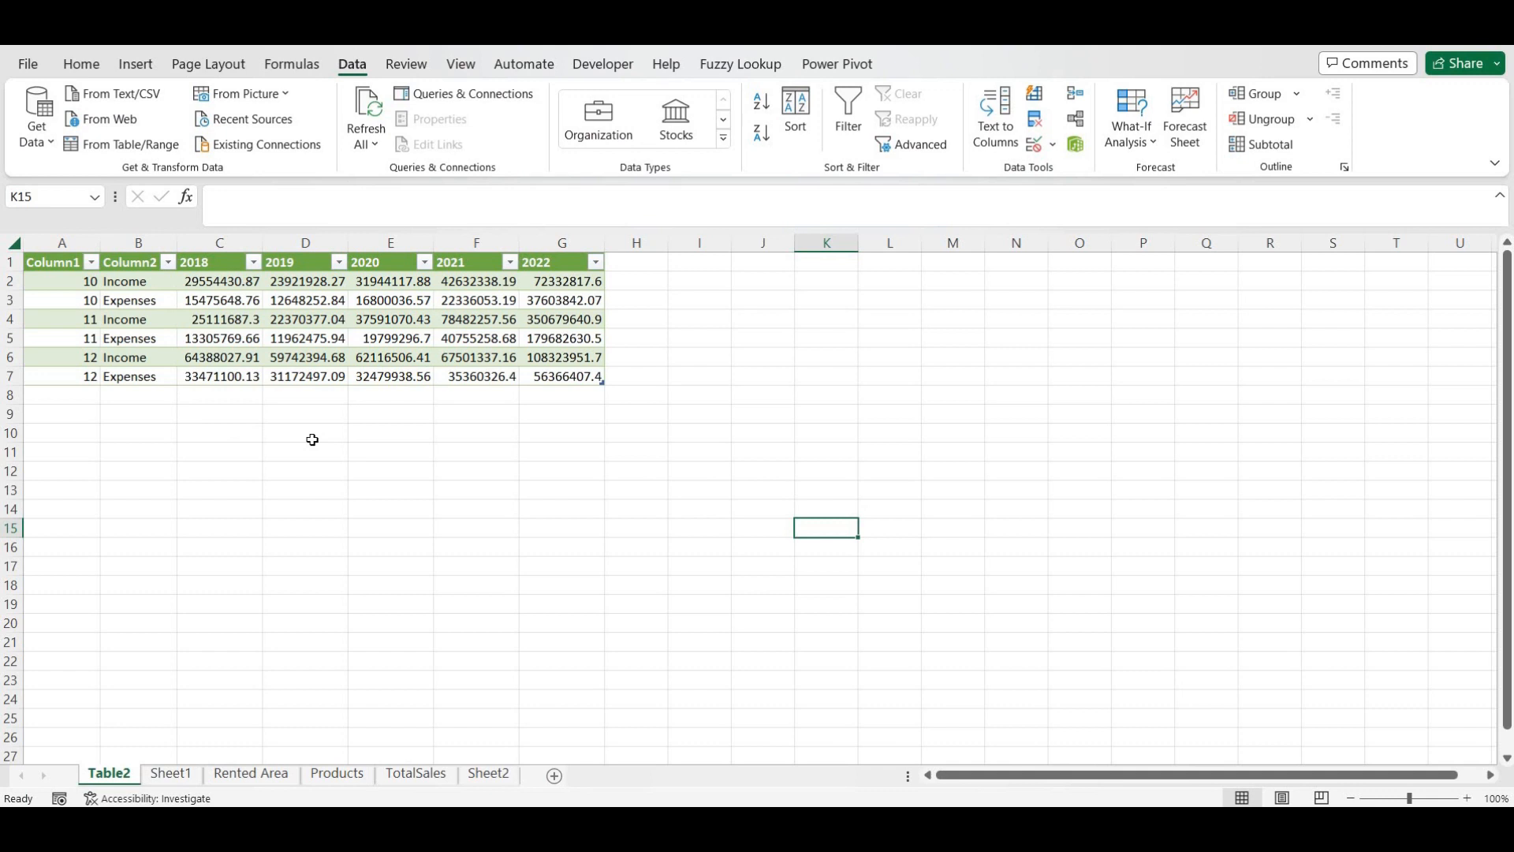
pyautogui.click(398, 352)
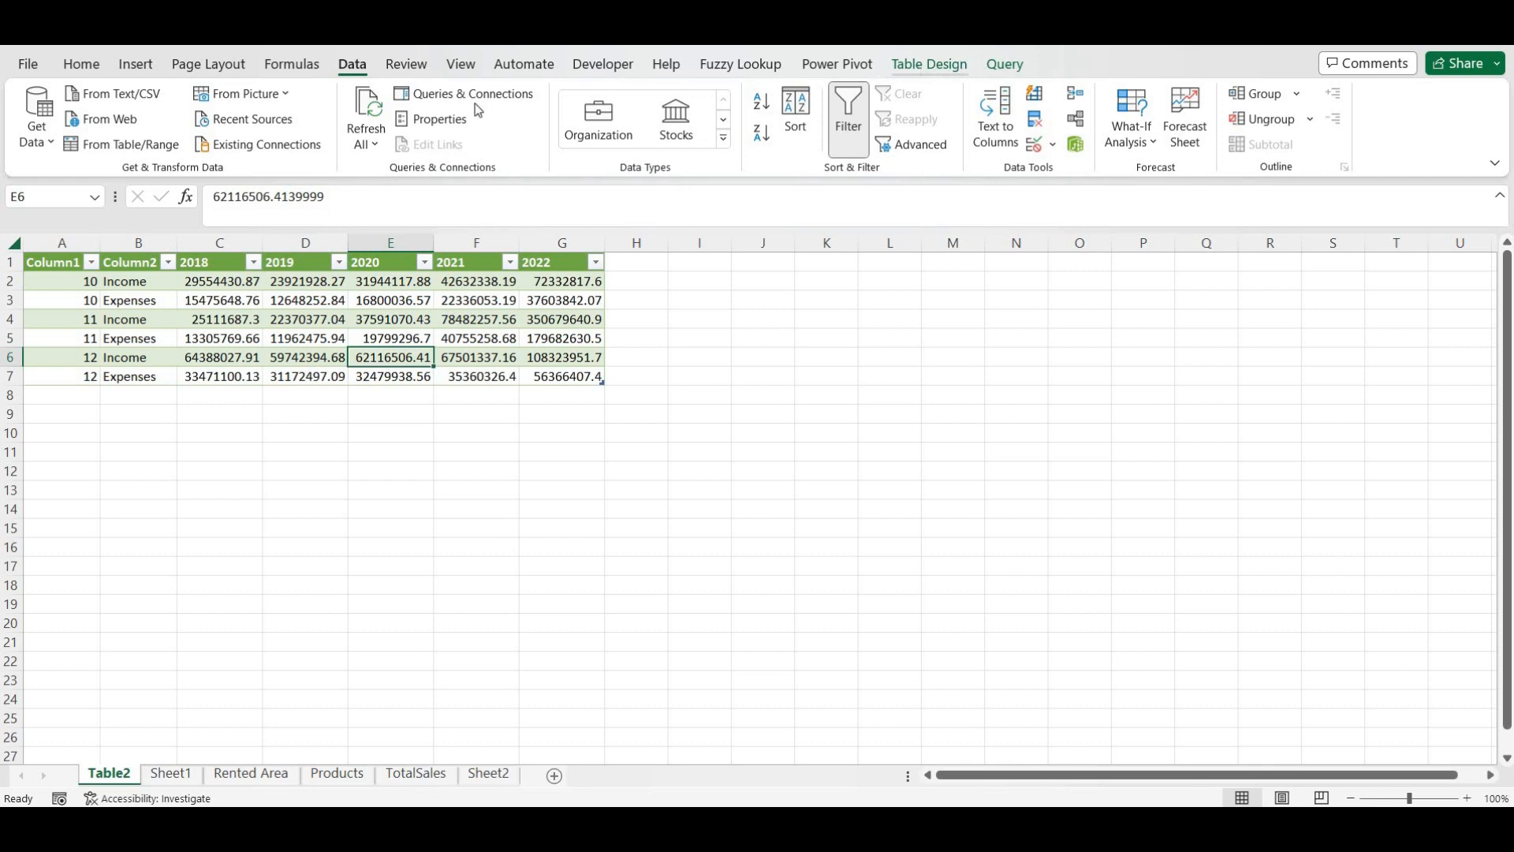
pyautogui.click(106, 148)
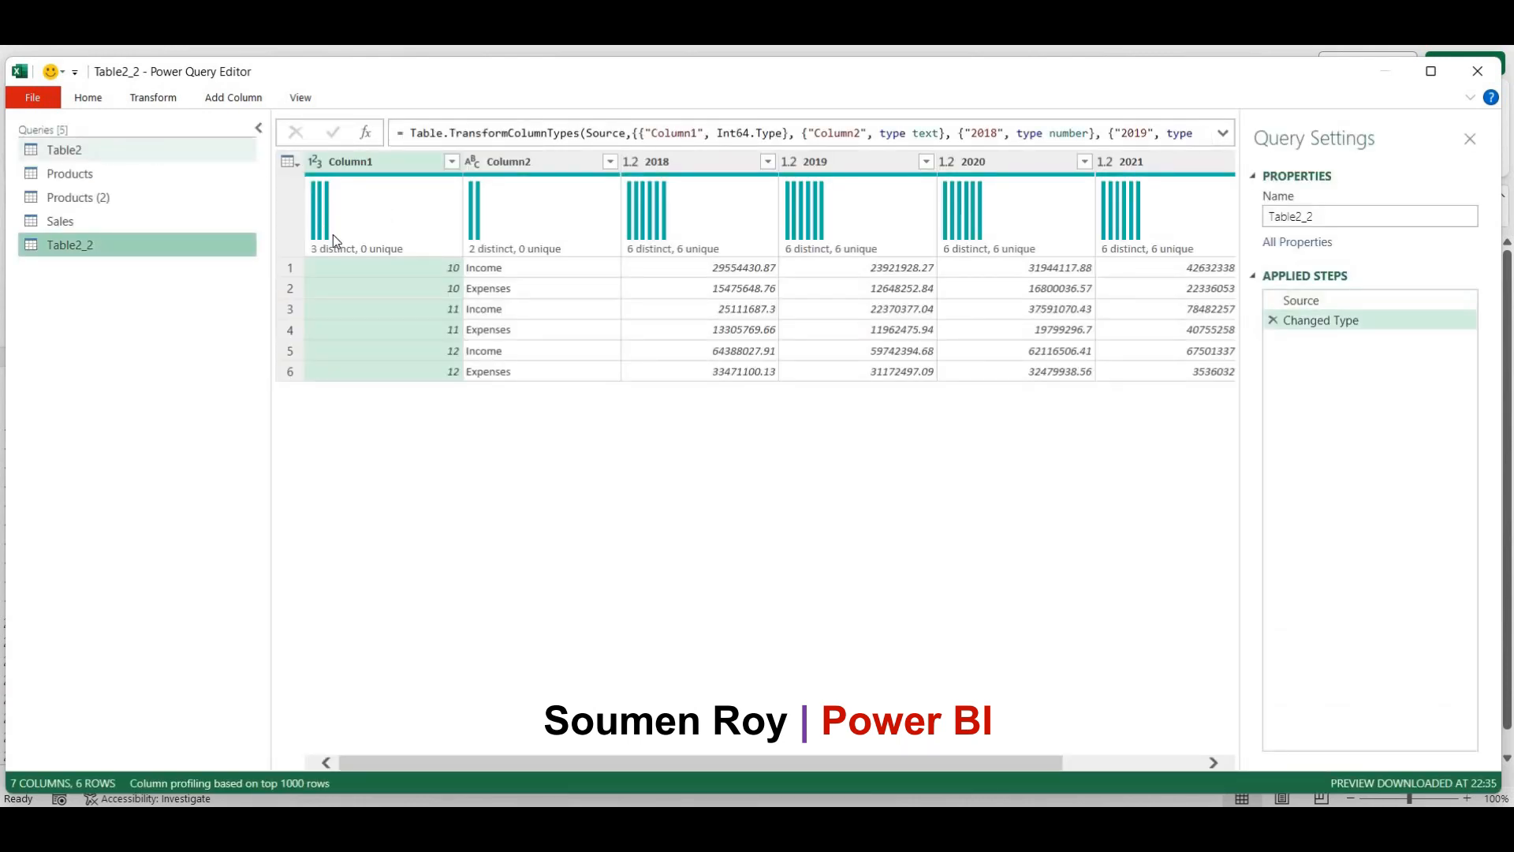
# Try unpivoting the 2018 to 2022 columns of the Table2_2 query, and delete the resulting Unpivoted Columns step
pyautogui.click(721, 160)
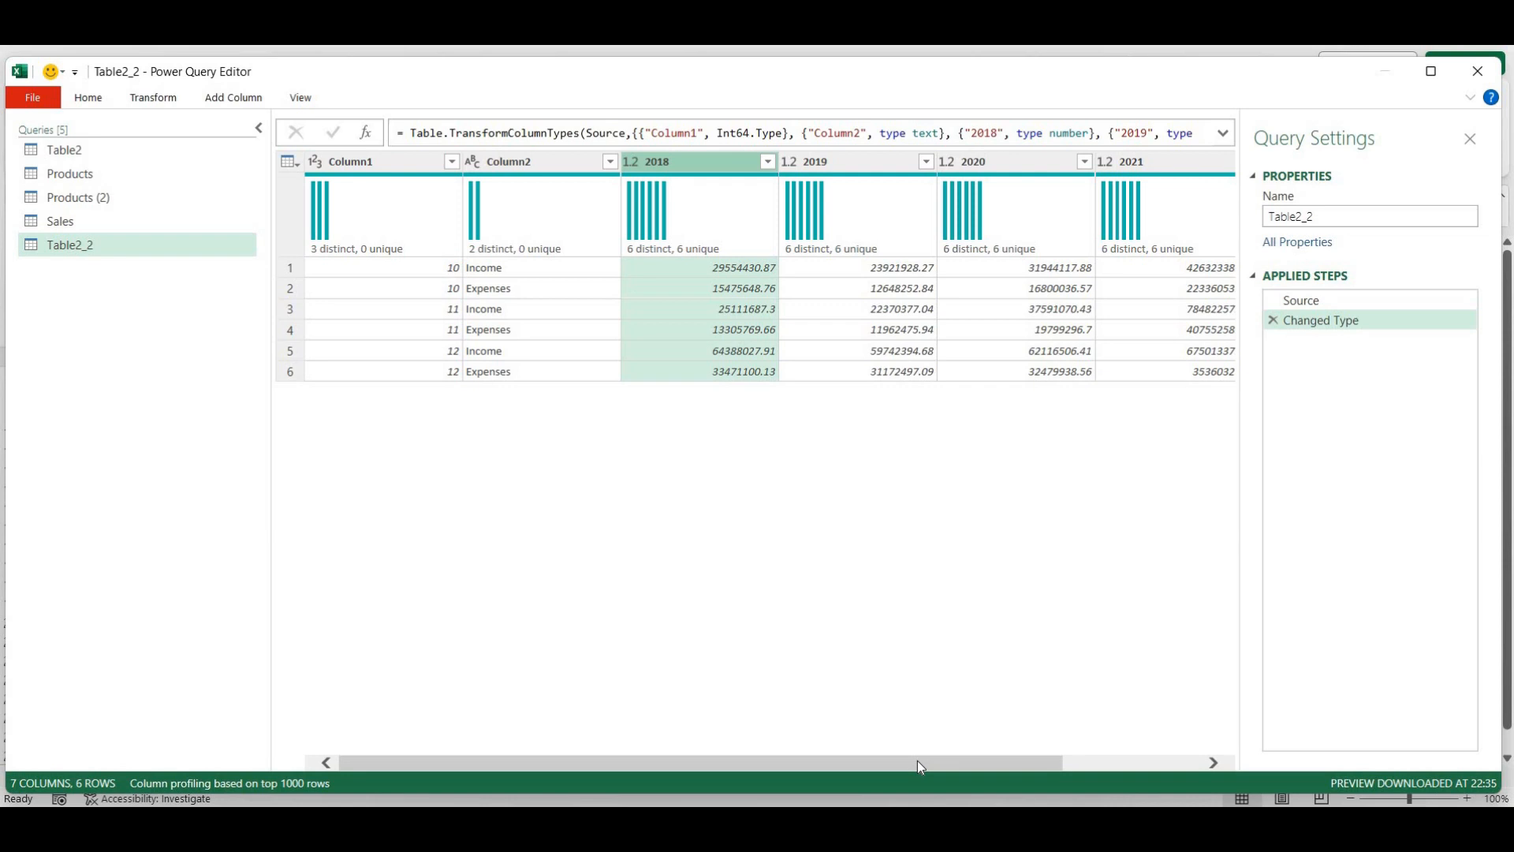
pyautogui.moveTo(917, 761); pyautogui.dragTo(1115, 774)
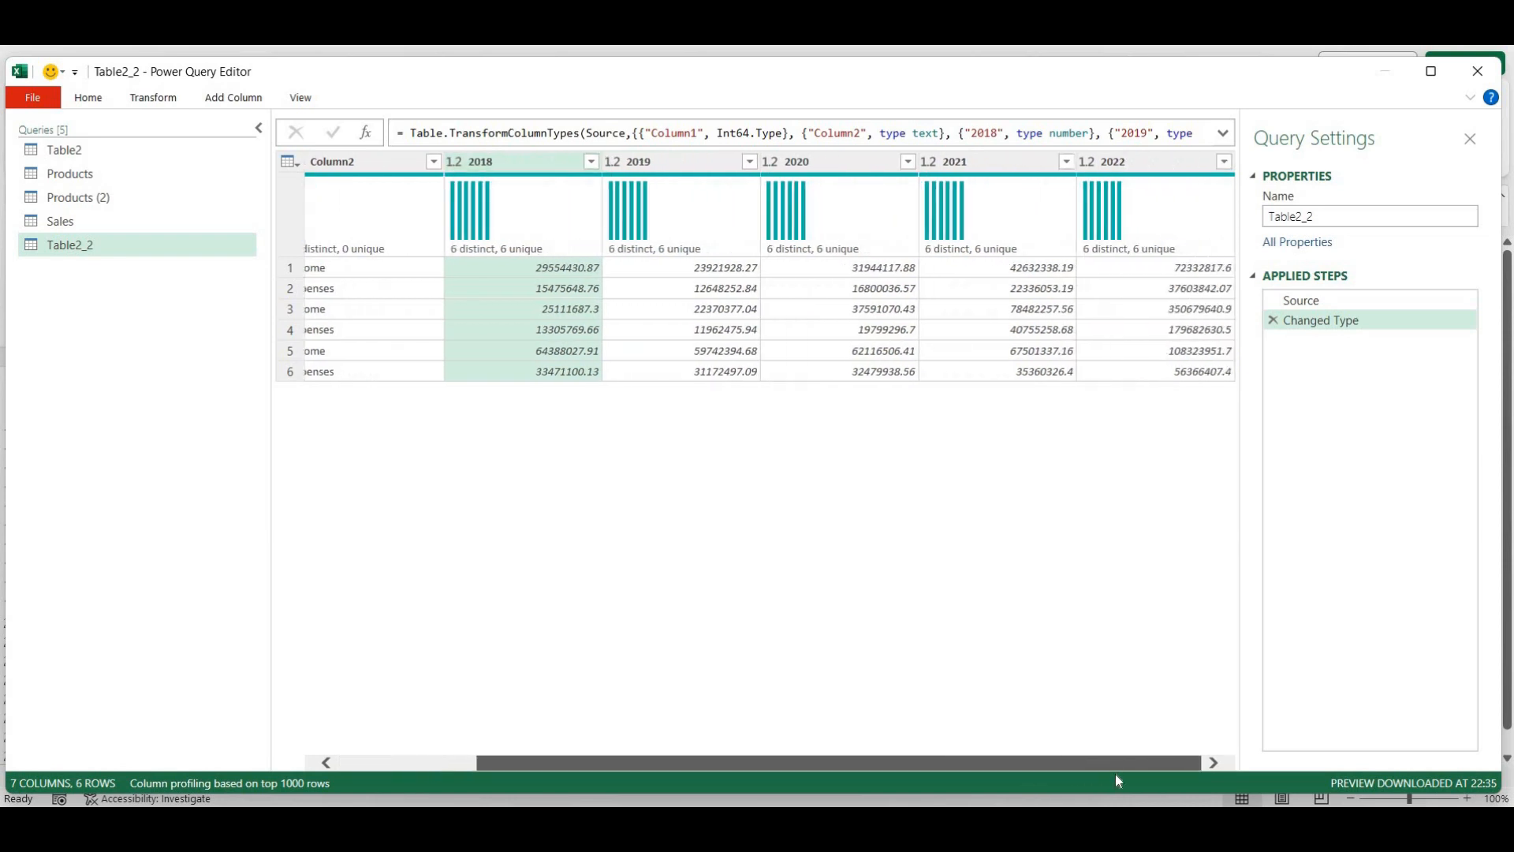
pyautogui.keyDown('shift'); pyautogui.click(1164, 160); pyautogui.keyUp('shift')
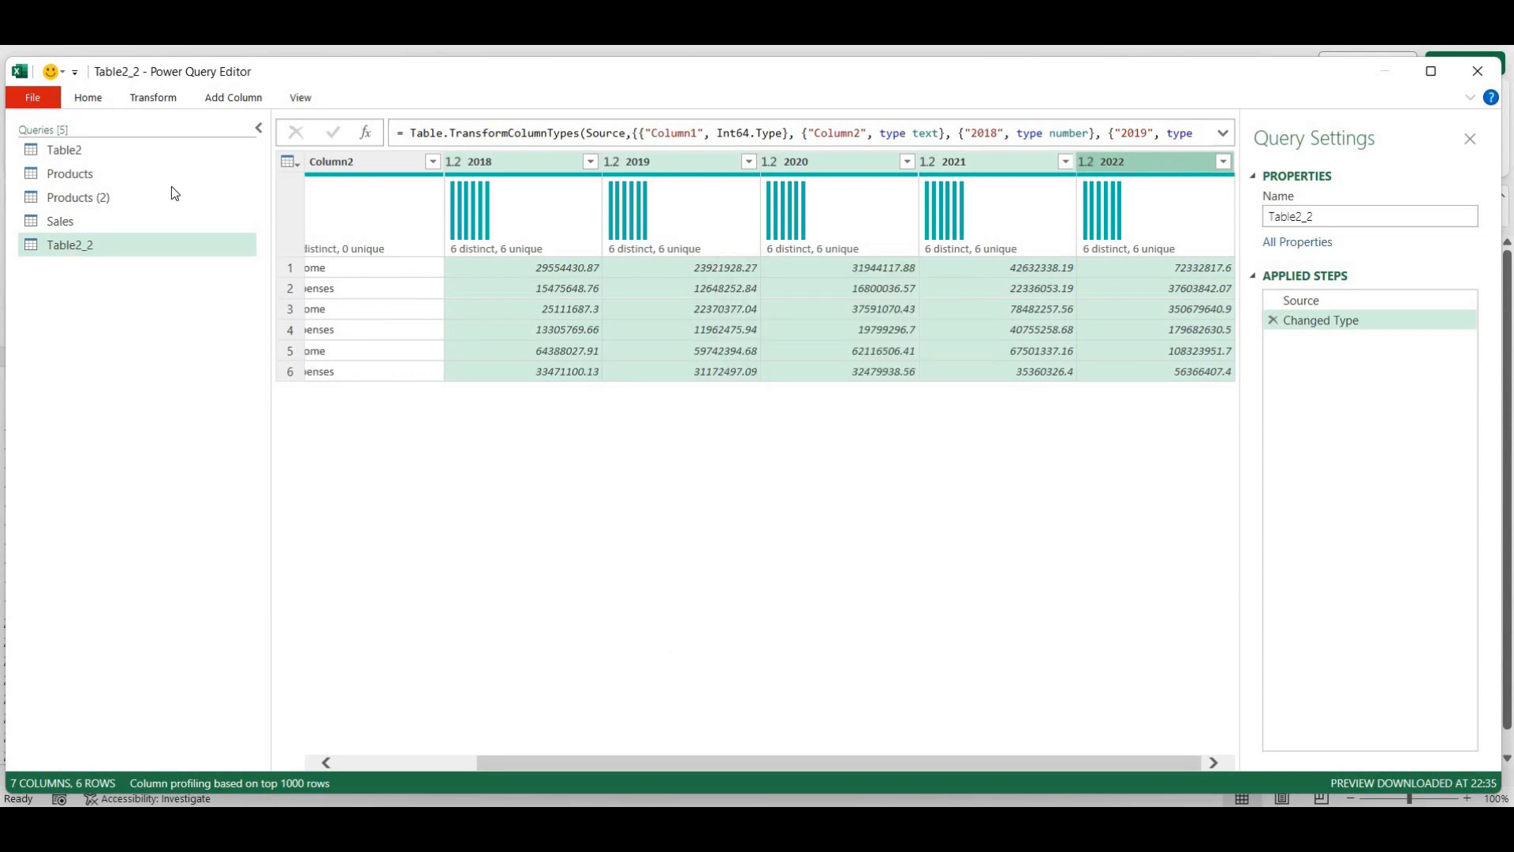
pyautogui.click(145, 98)
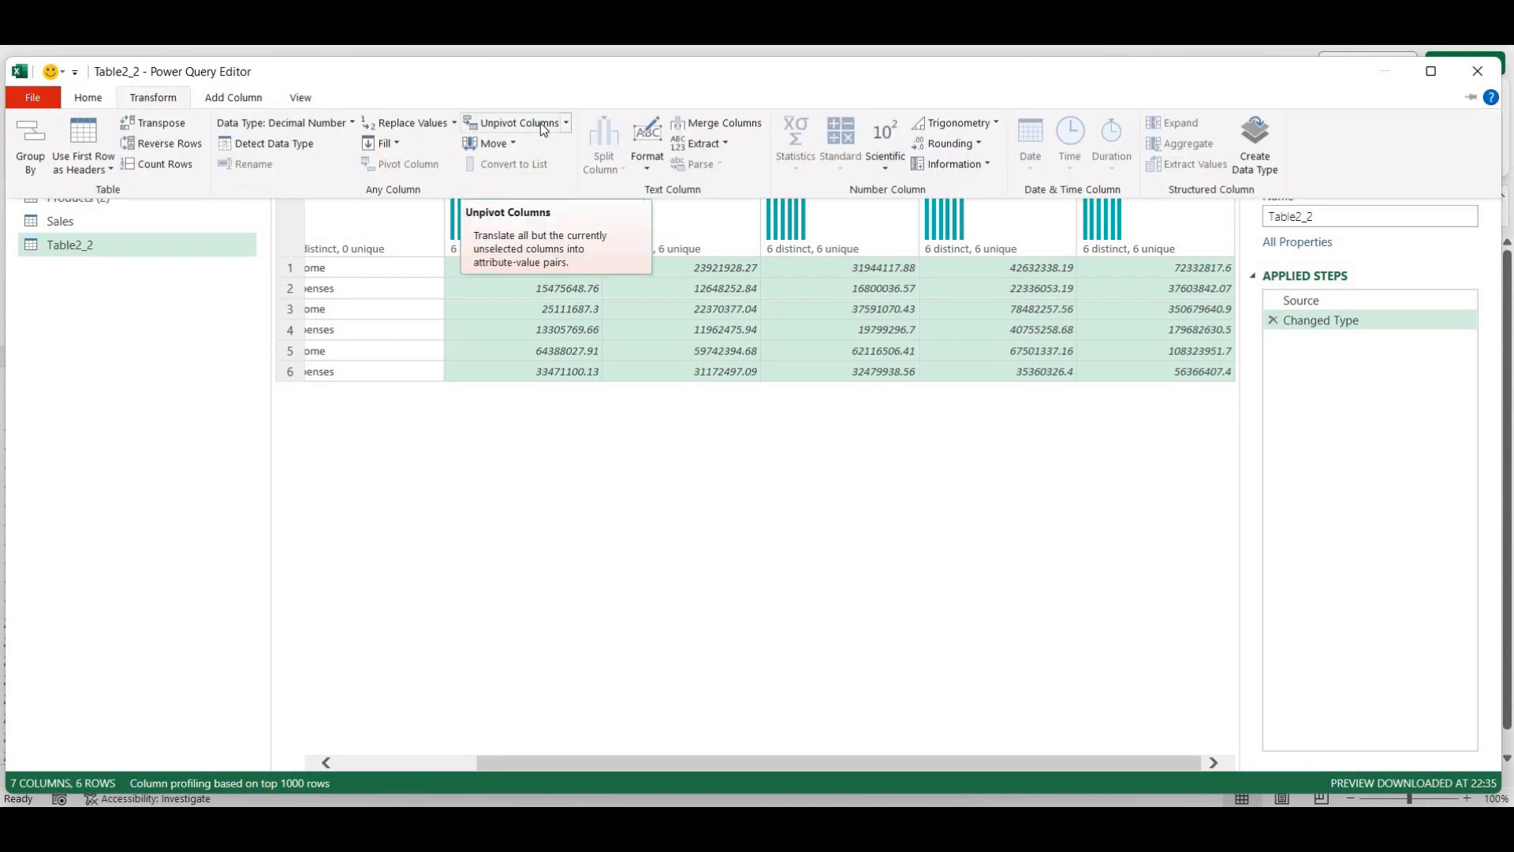
pyautogui.click(566, 126)
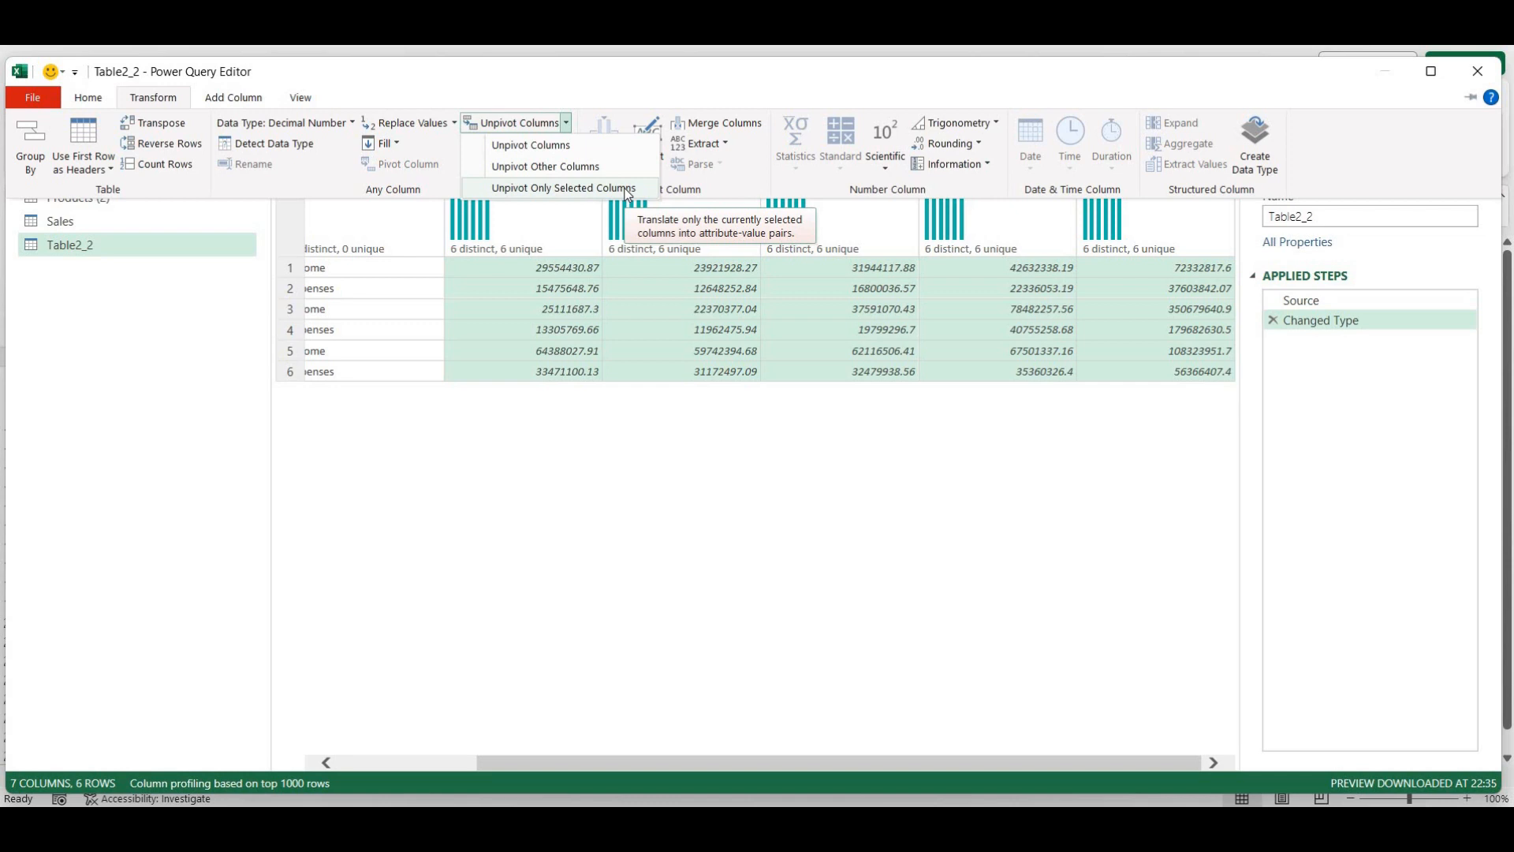
pyautogui.click(536, 145)
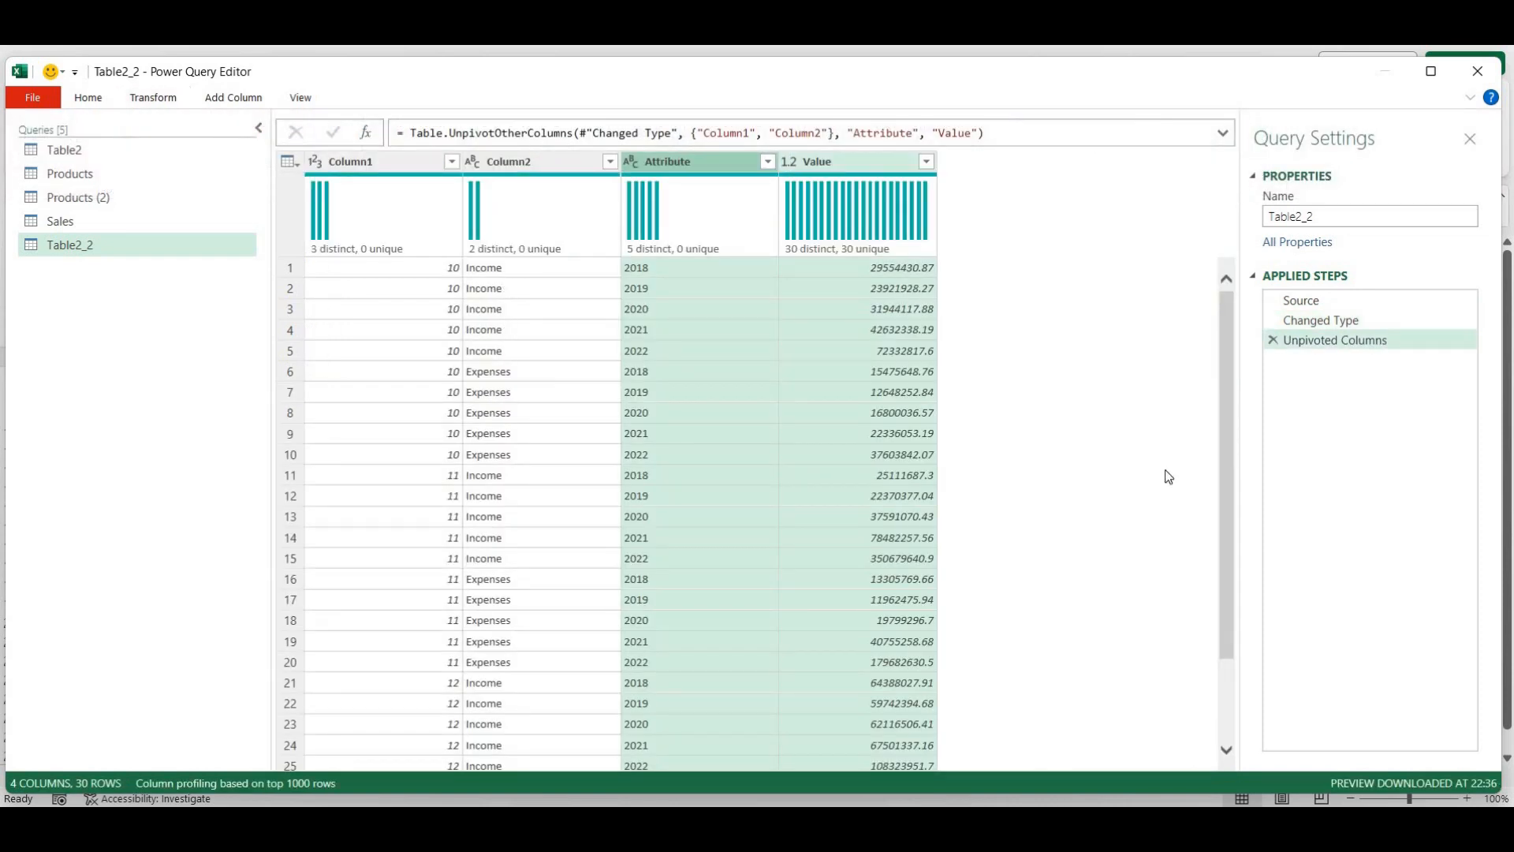
pyautogui.moveTo(1228, 599); pyautogui.dragTo(1233, 686)
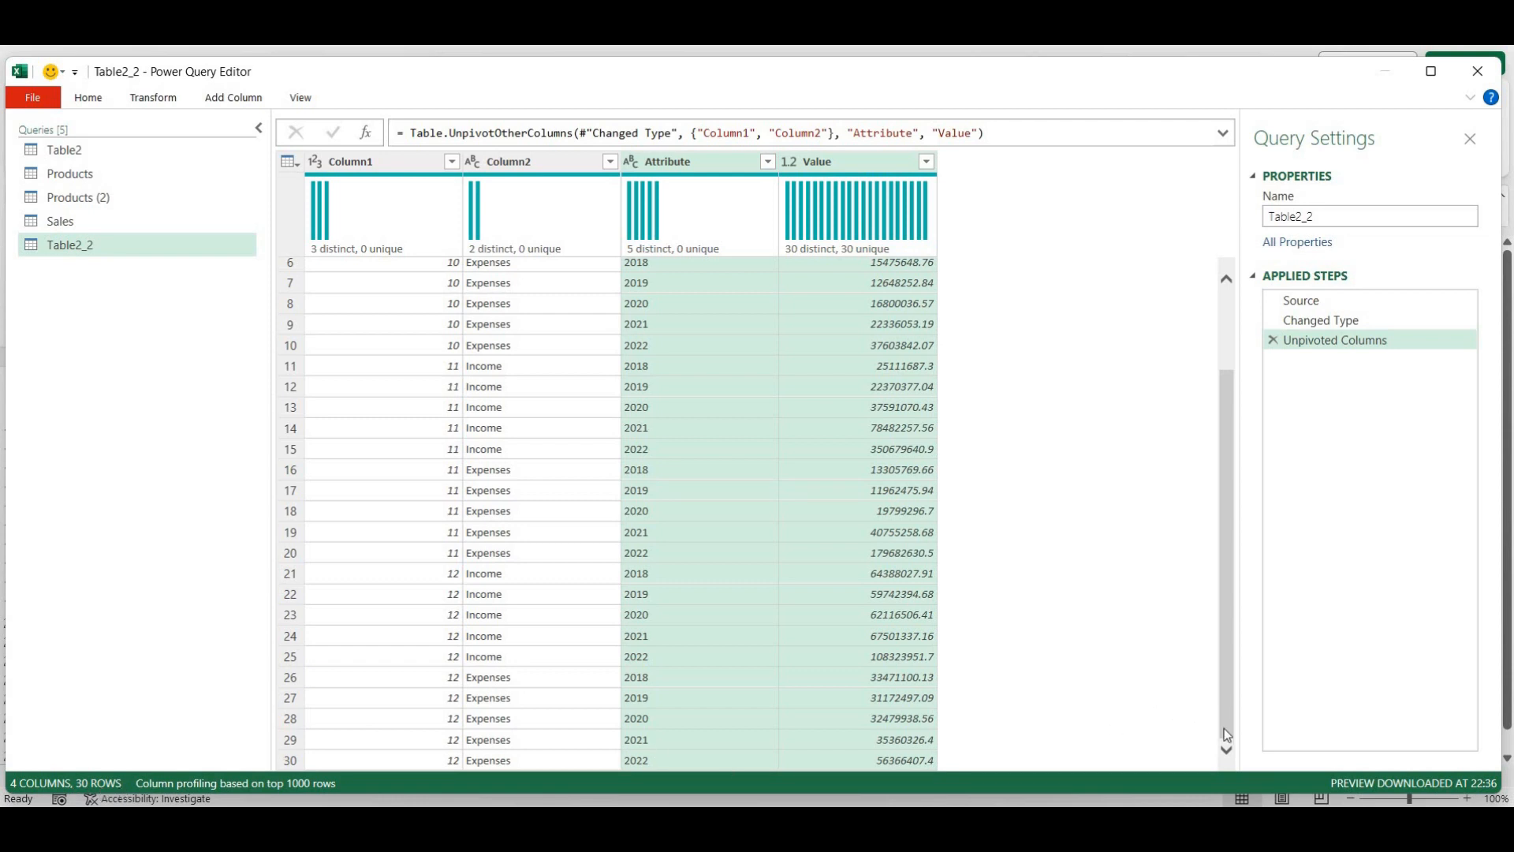
pyautogui.click(1273, 341)
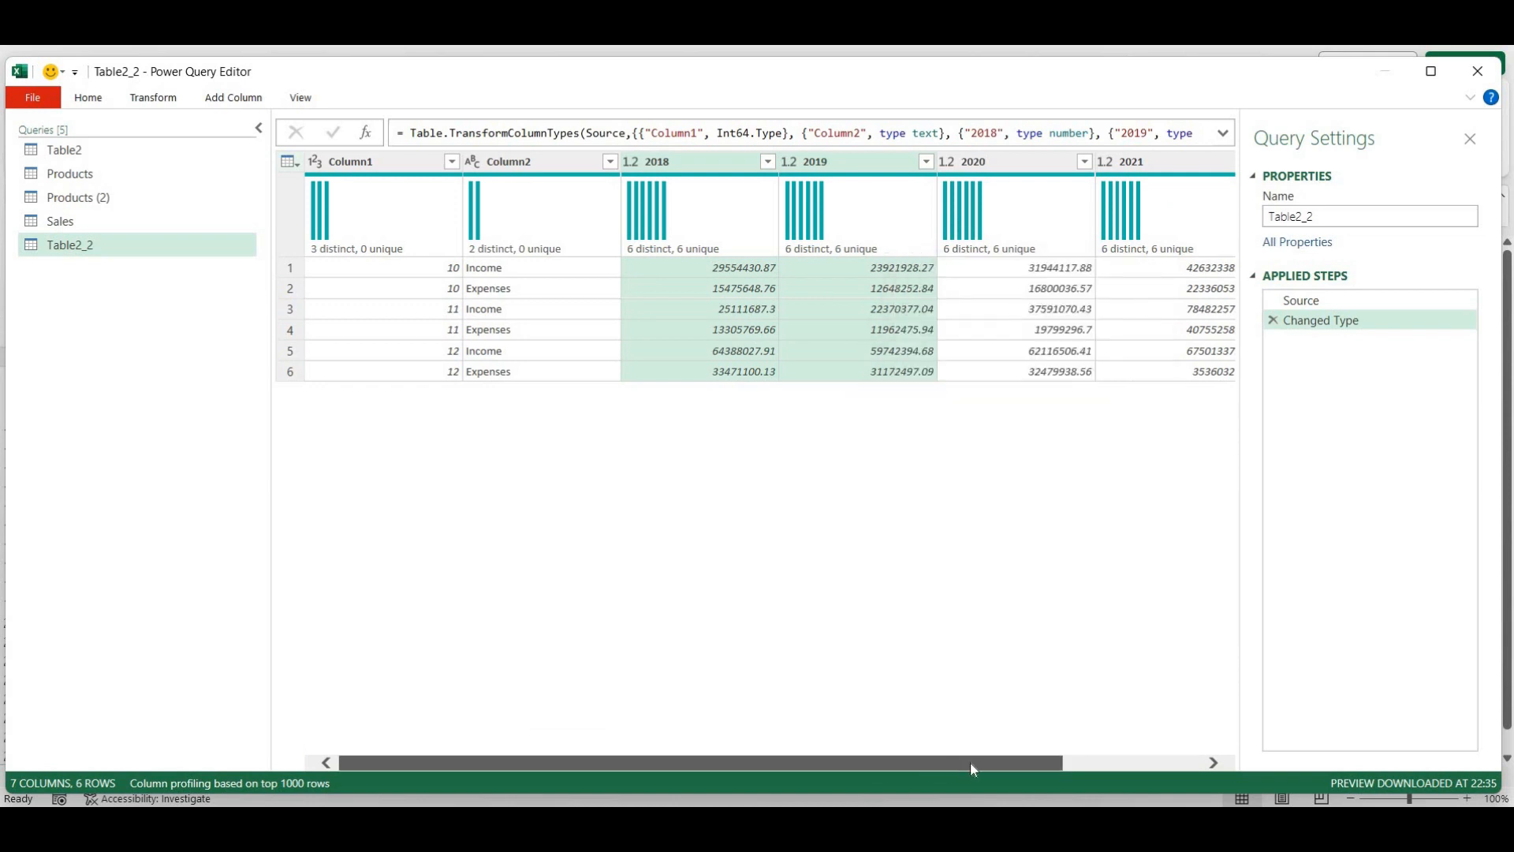
# Unpivot the 2018 to 2022 columns of the Table2_2 query into attribute and value columns
pyautogui.moveTo(973, 769); pyautogui.dragTo(1111, 765)
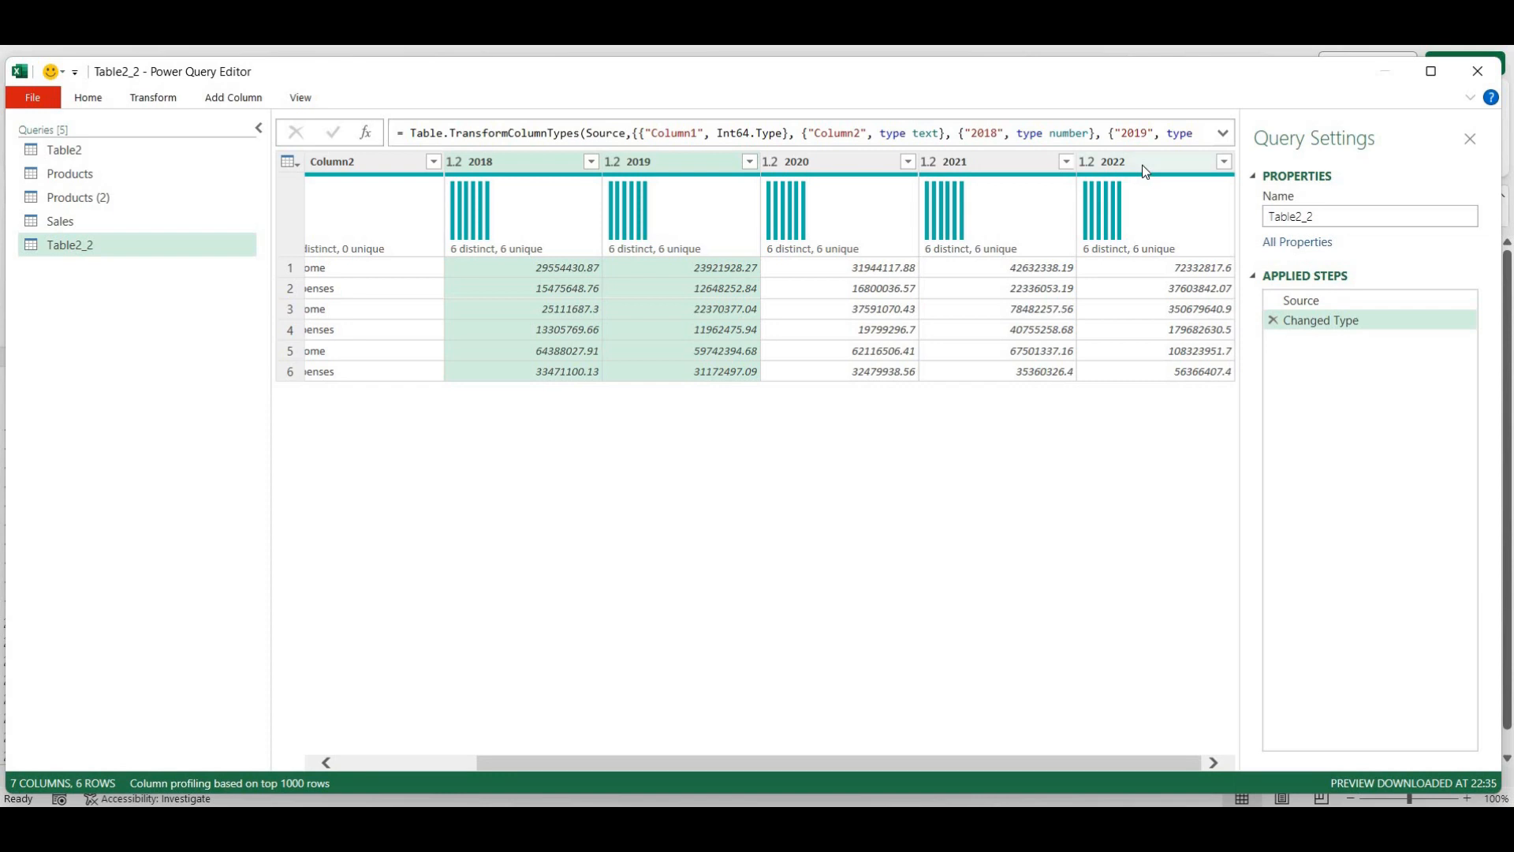
pyautogui.hotkey('ctrl', 'a')
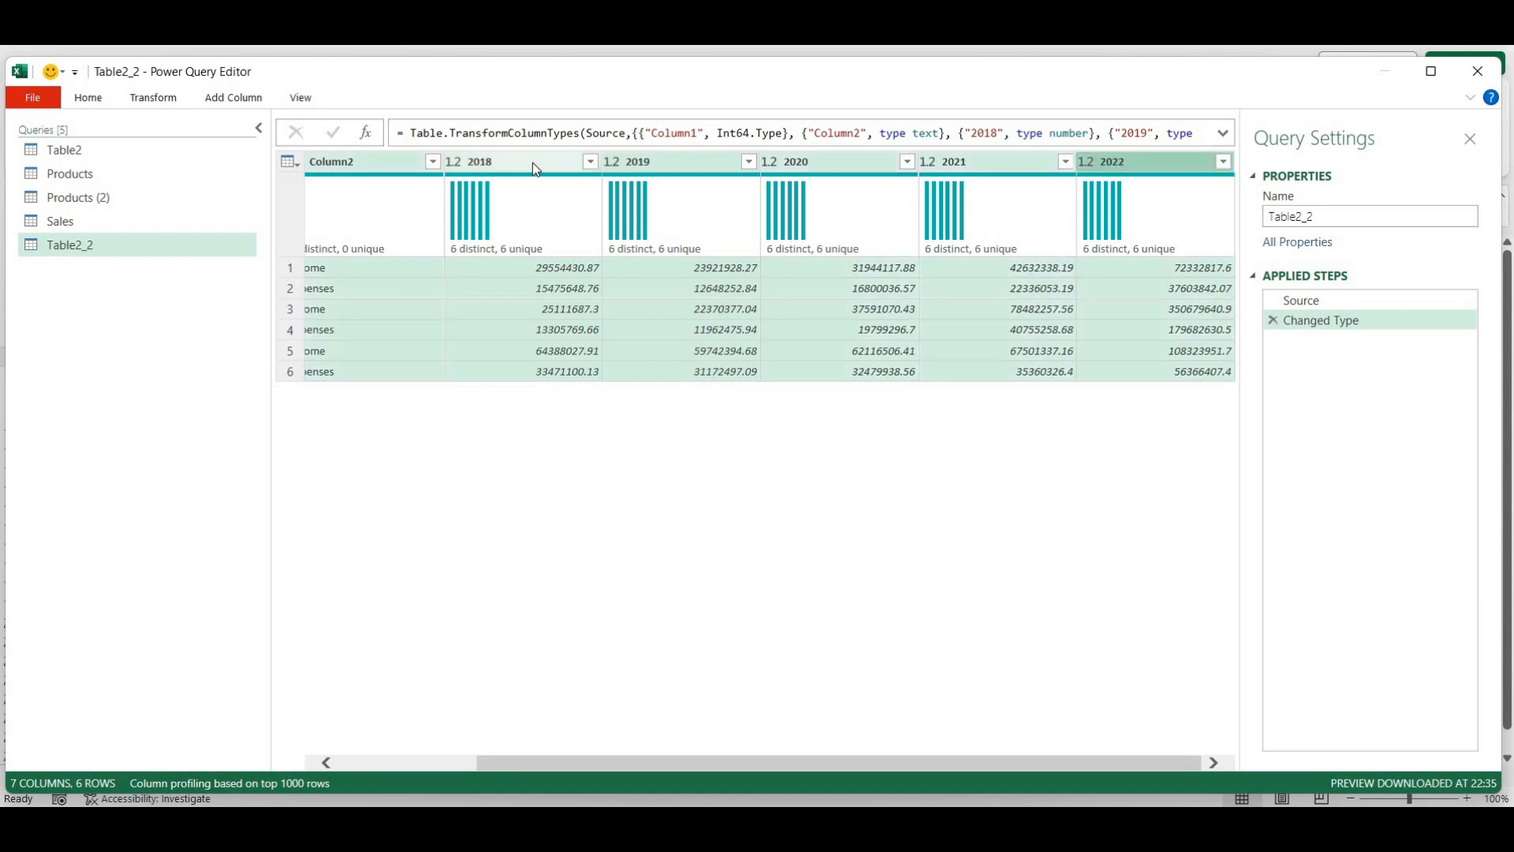
pyautogui.click(1157, 164)
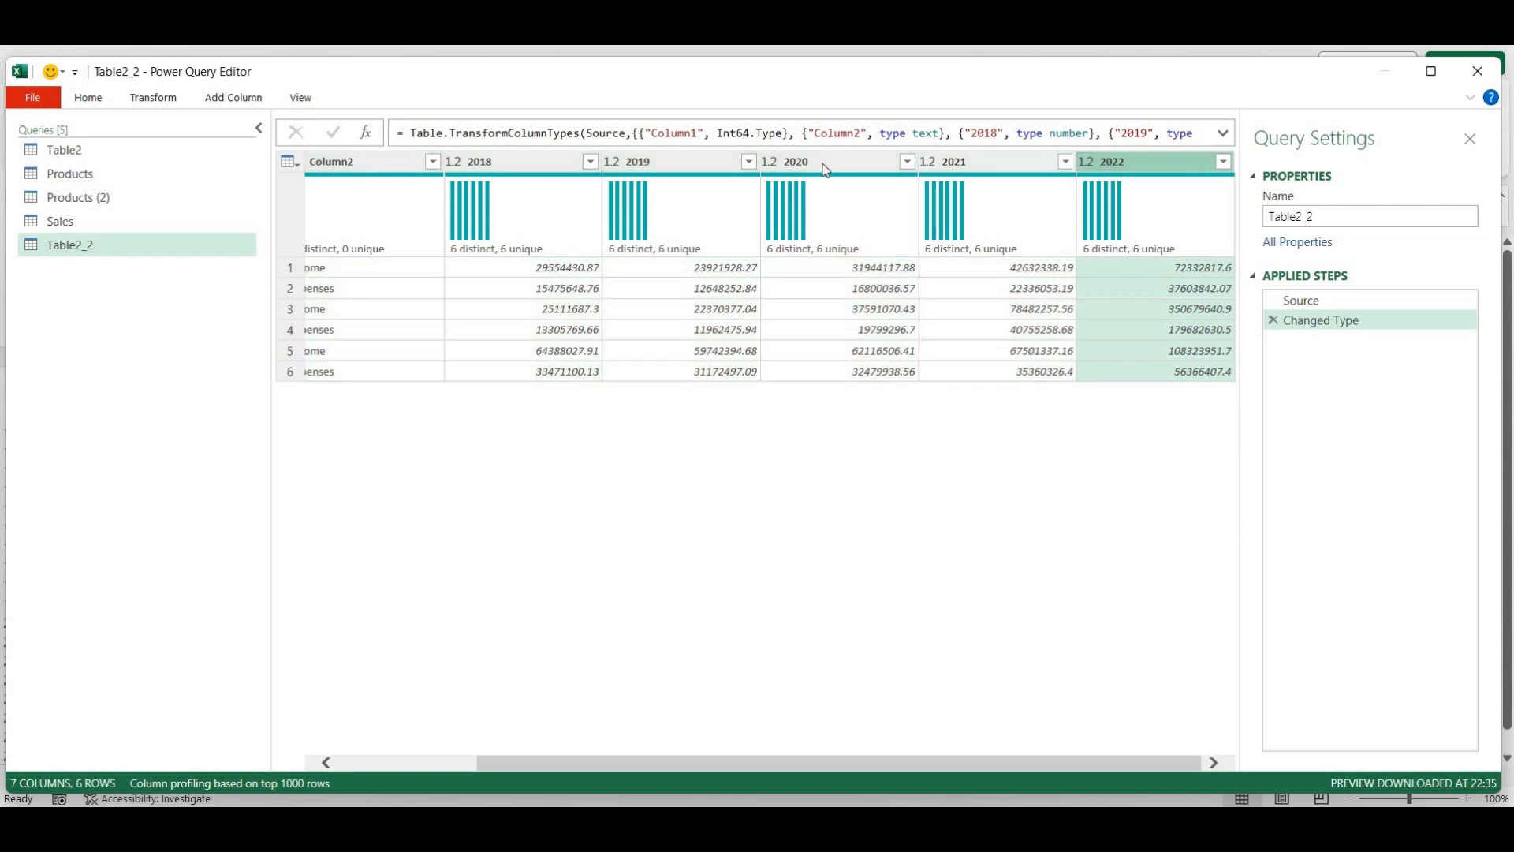
pyautogui.keyDown('shift'); pyautogui.click(536, 163); pyautogui.keyUp('shift')
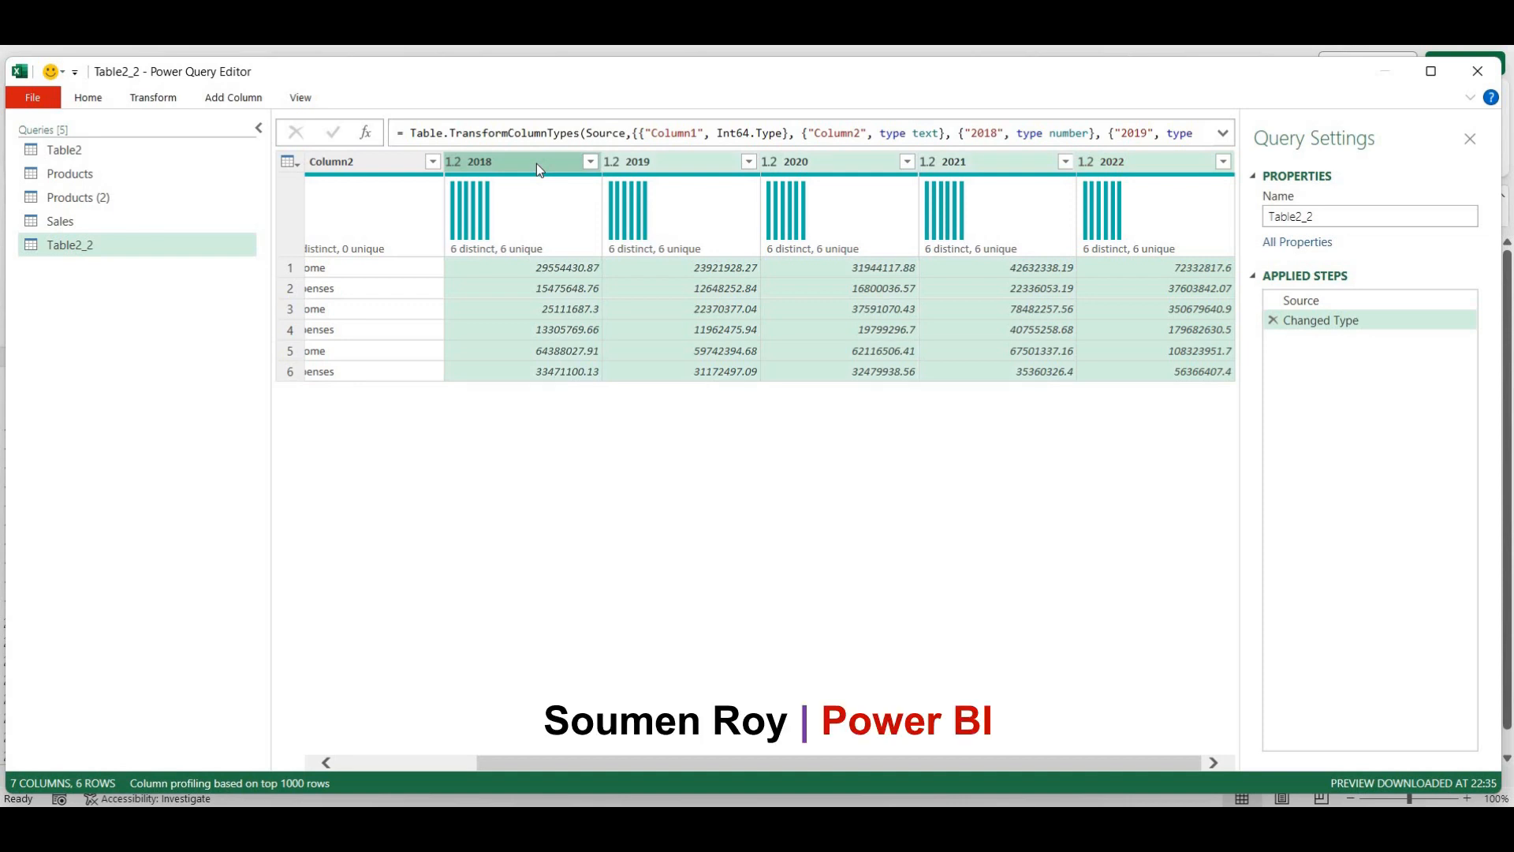
pyautogui.click(146, 99)
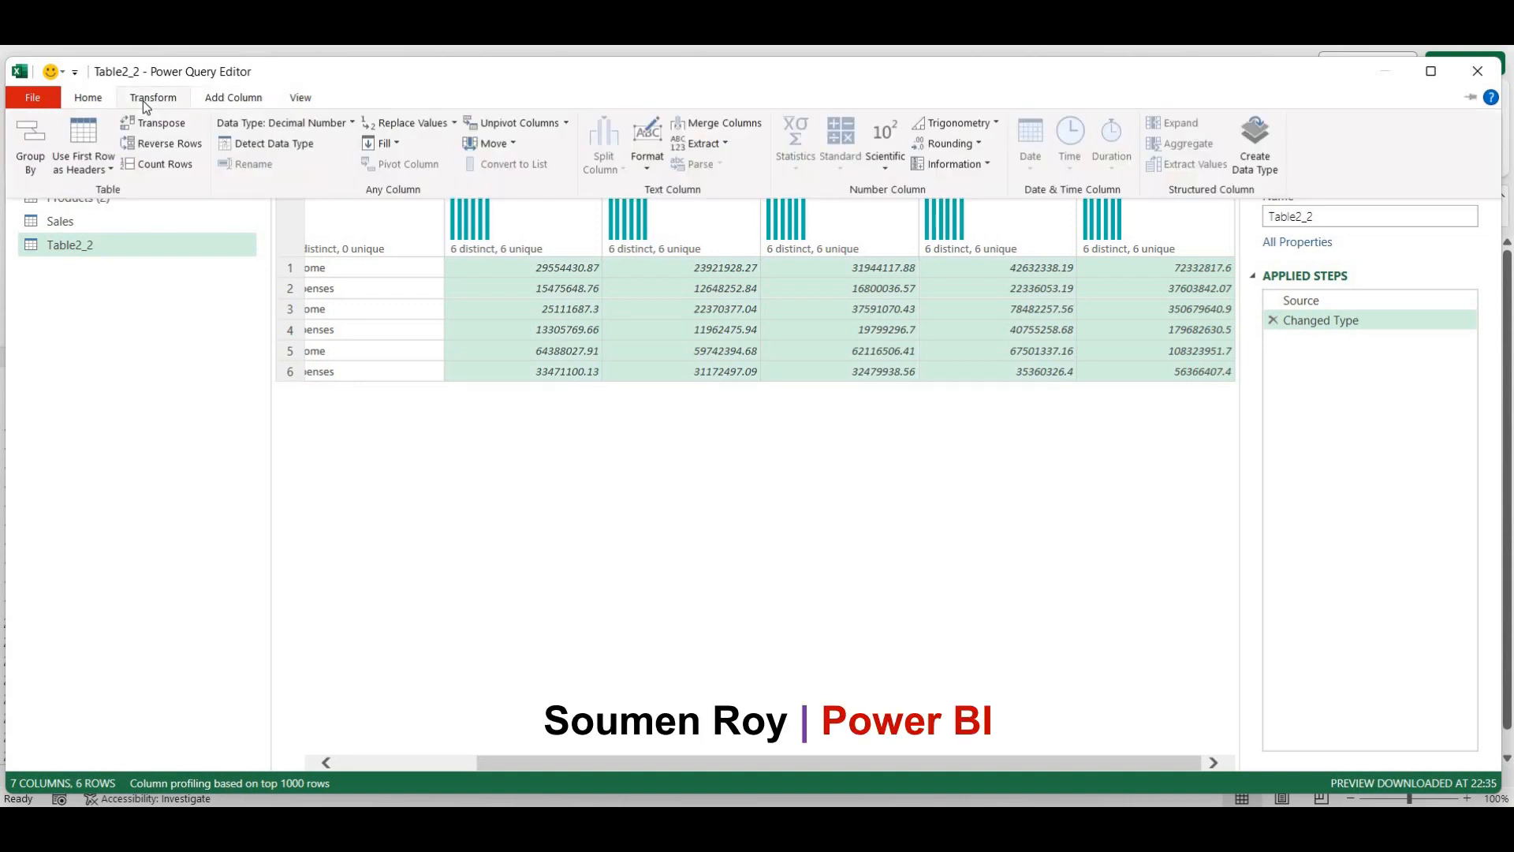
pyautogui.click(543, 124)
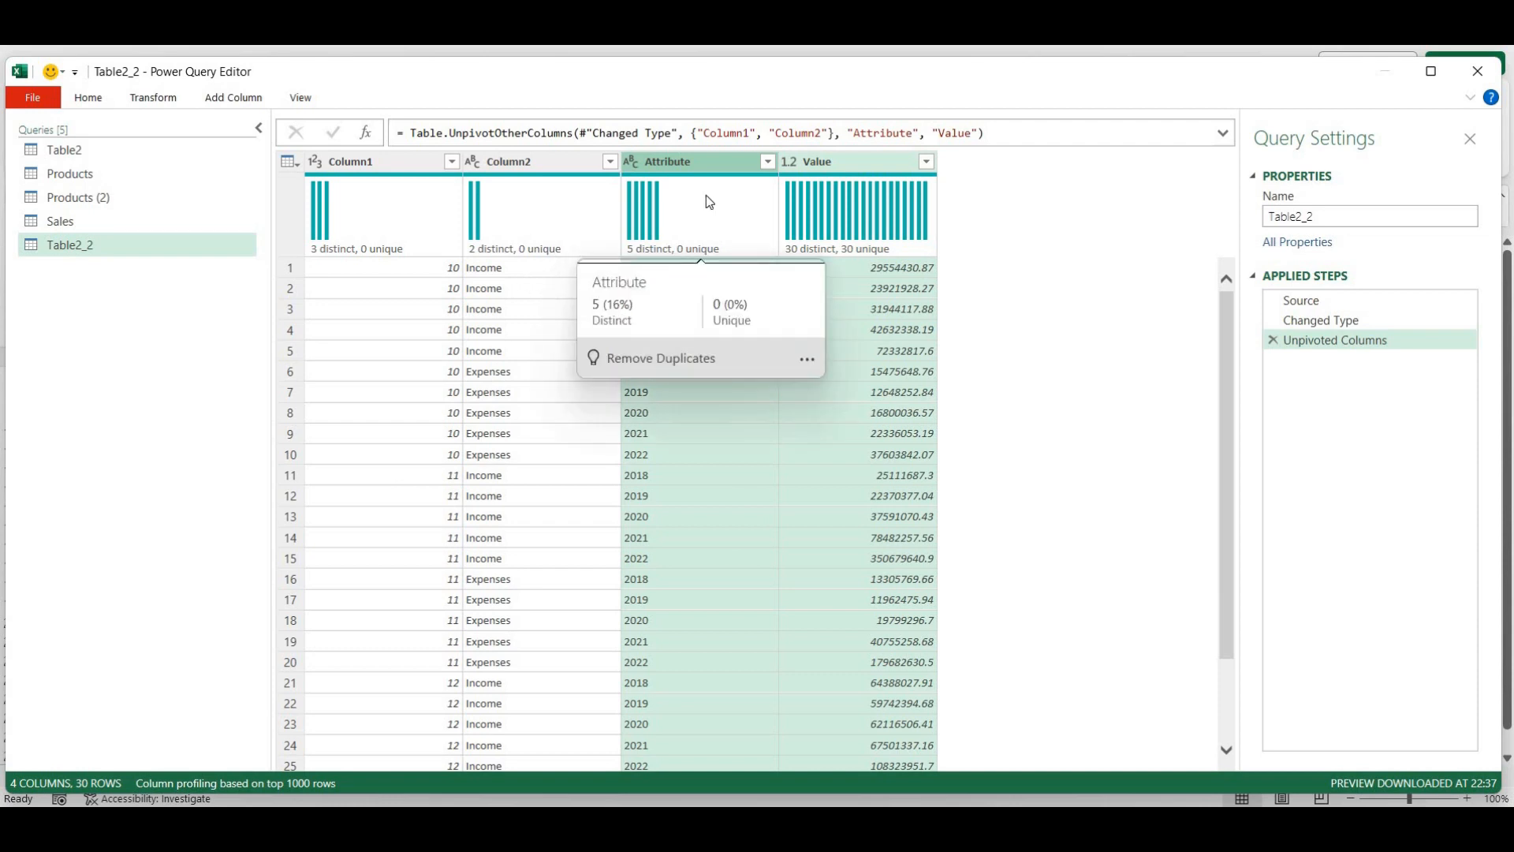
# Sort the unpivoted Attribute column of years in descending order
pyautogui.click(769, 163)
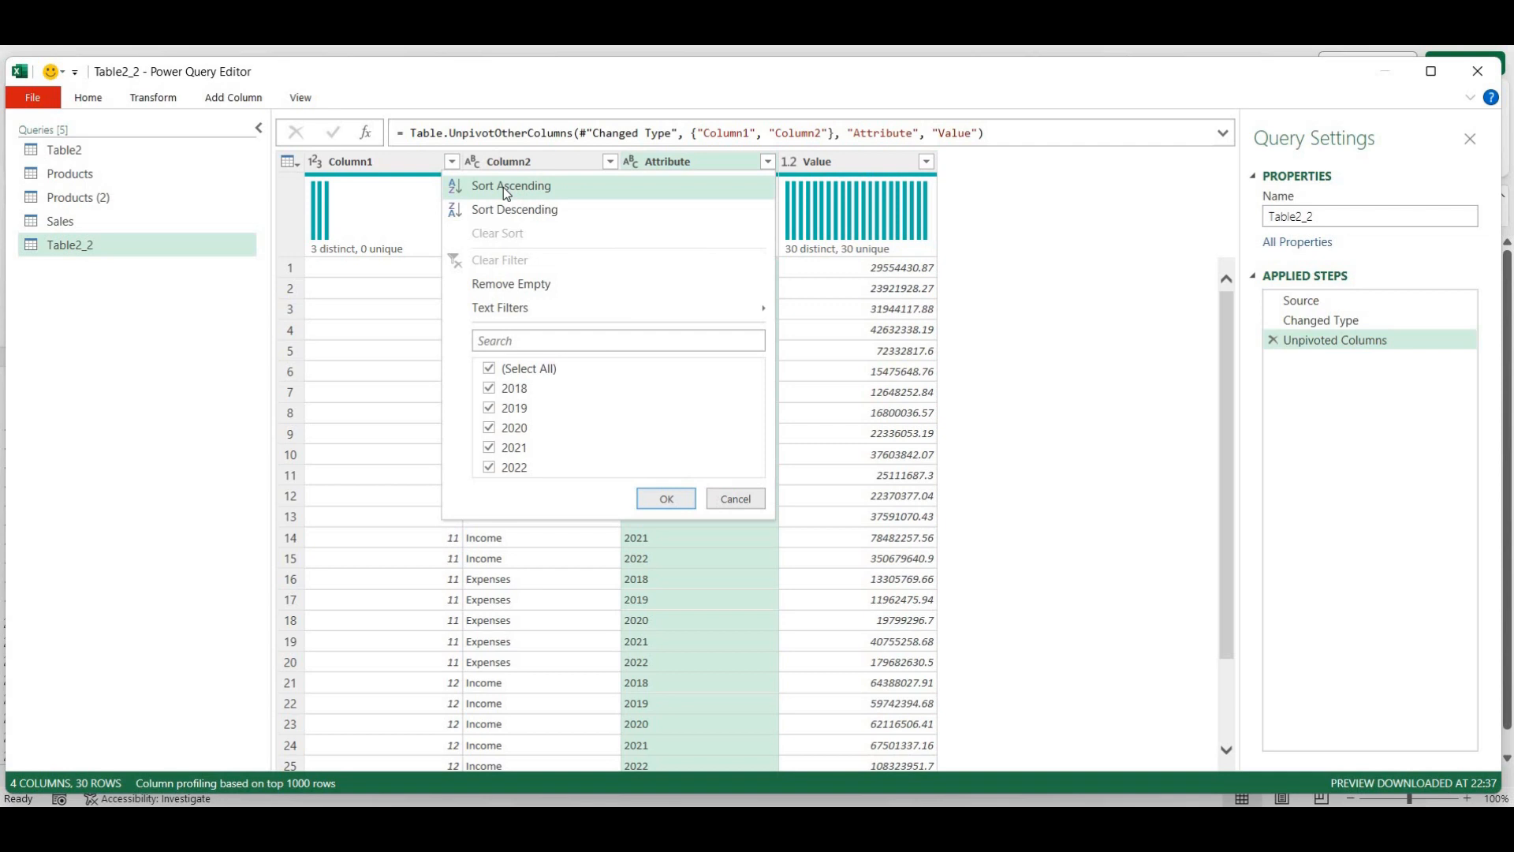
pyautogui.click(872, 162)
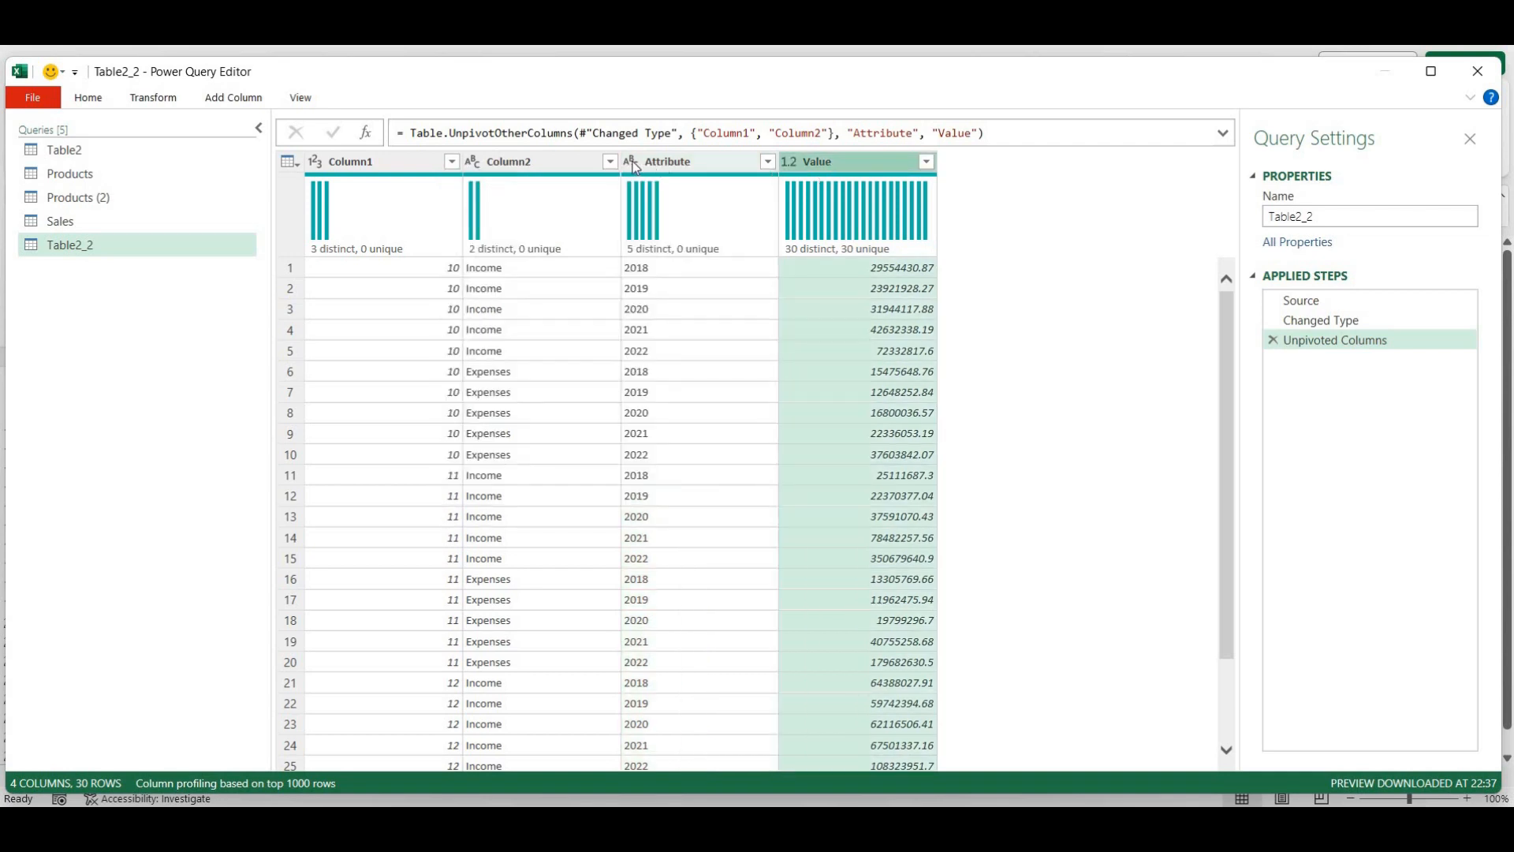
pyautogui.click(633, 162)
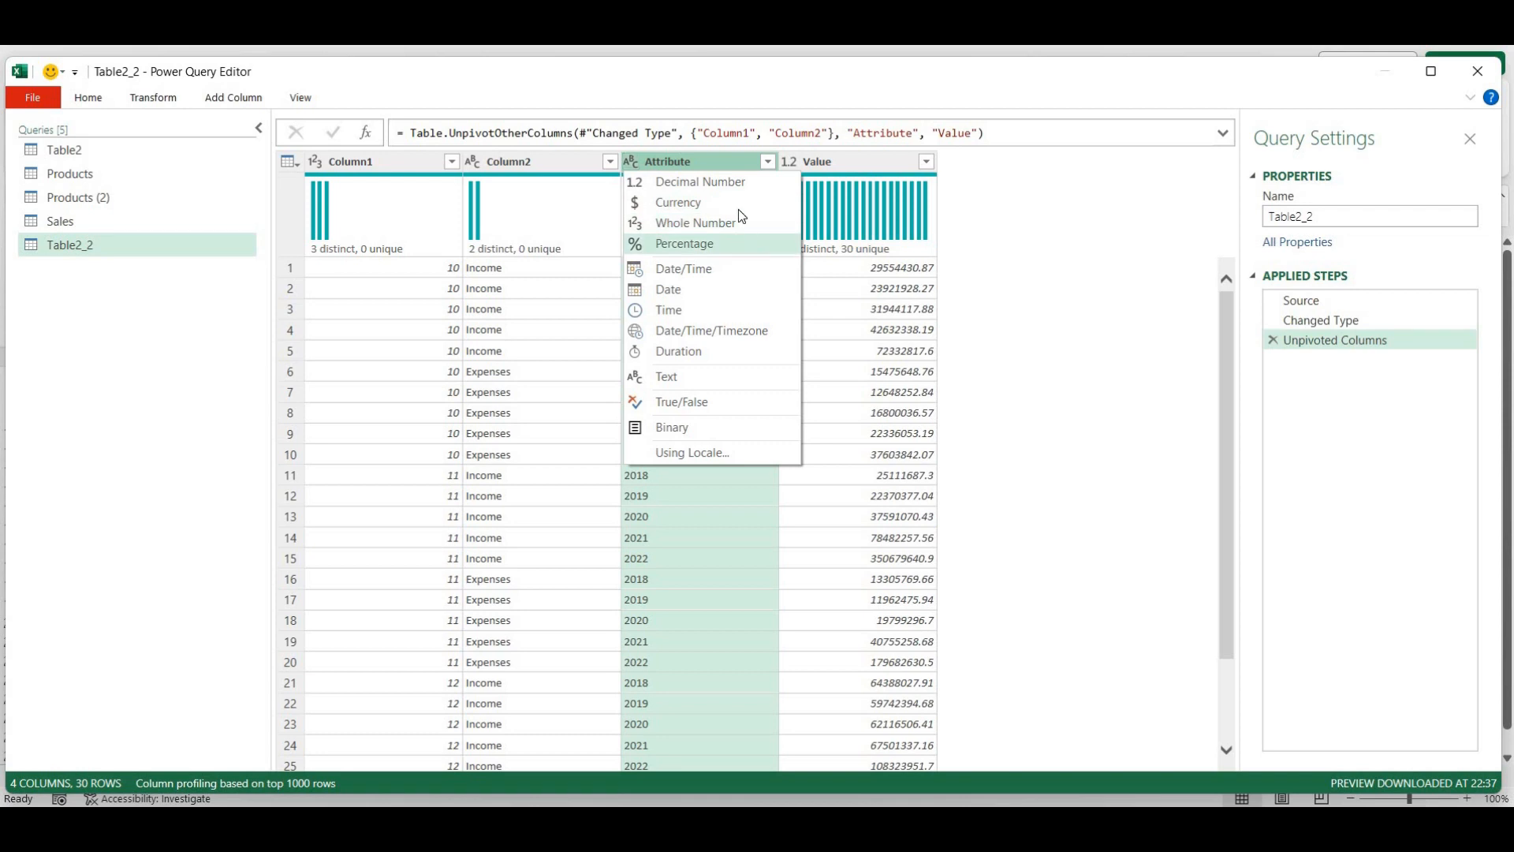
pyautogui.click(730, 161)
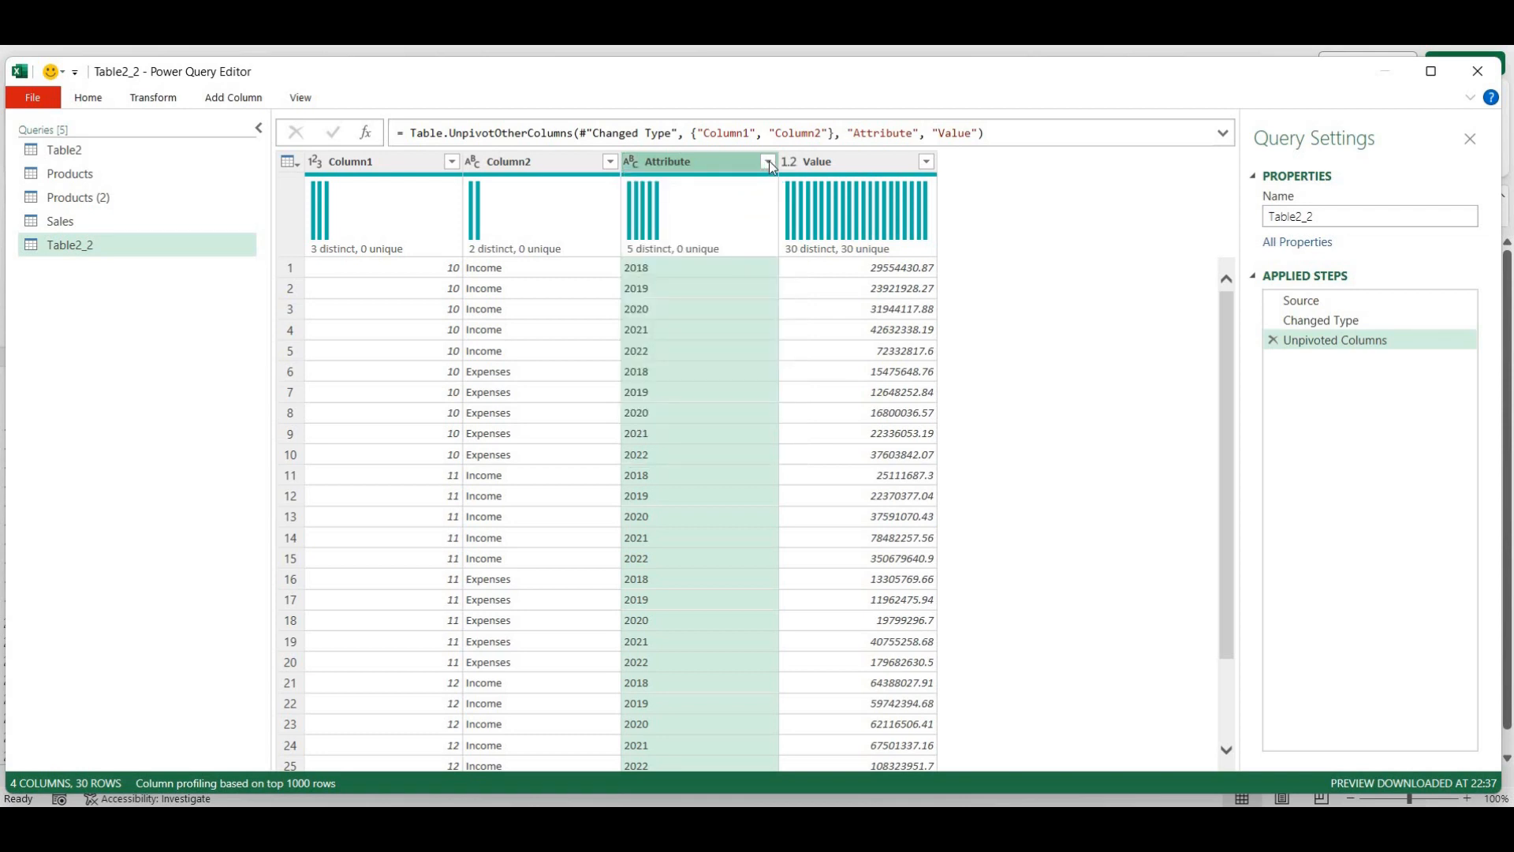
pyautogui.click(769, 161)
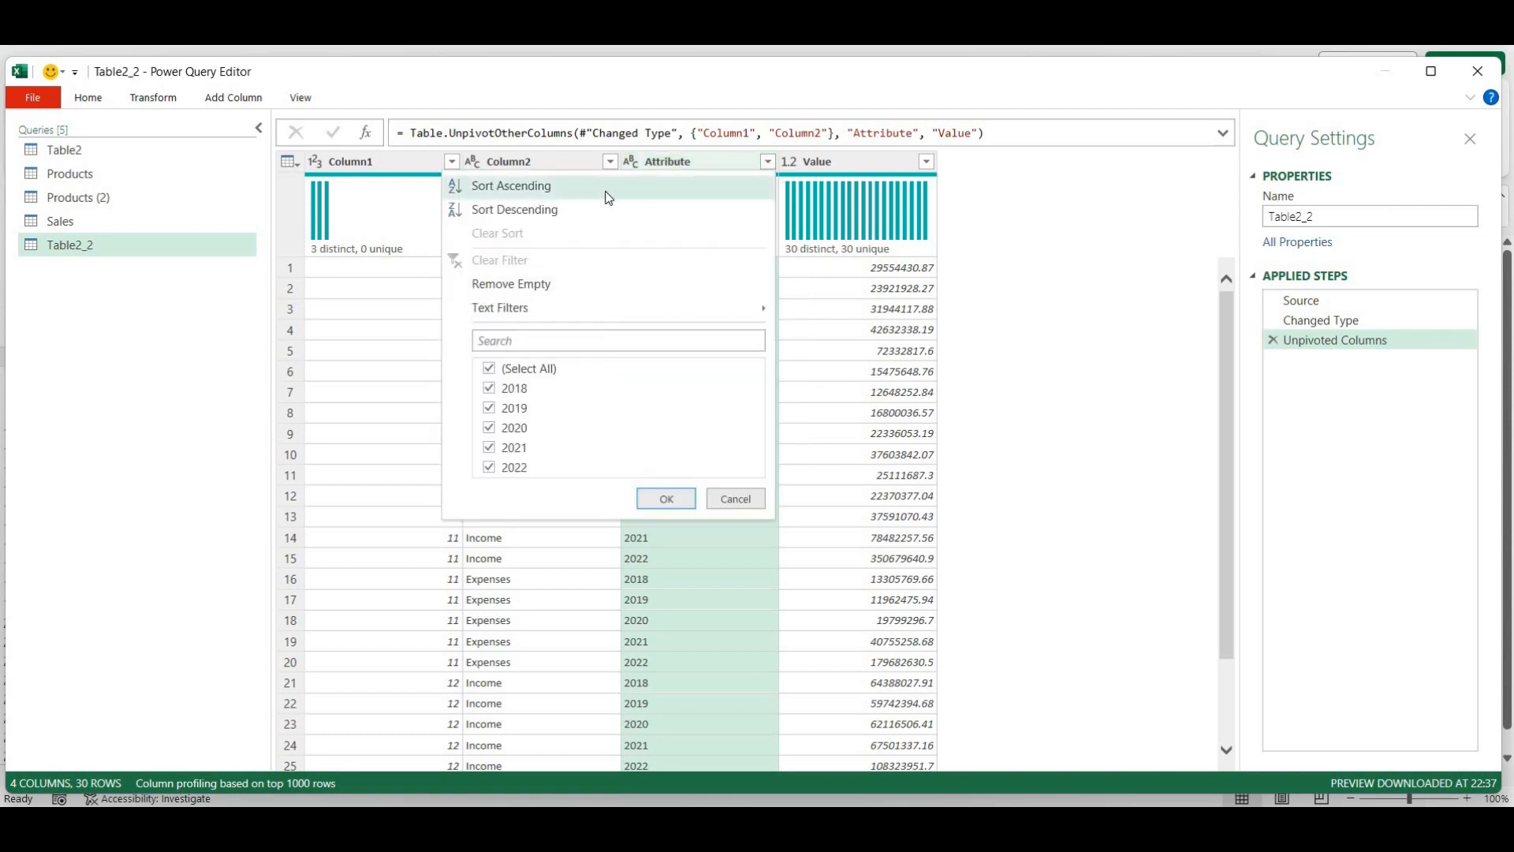
pyautogui.click(550, 208)
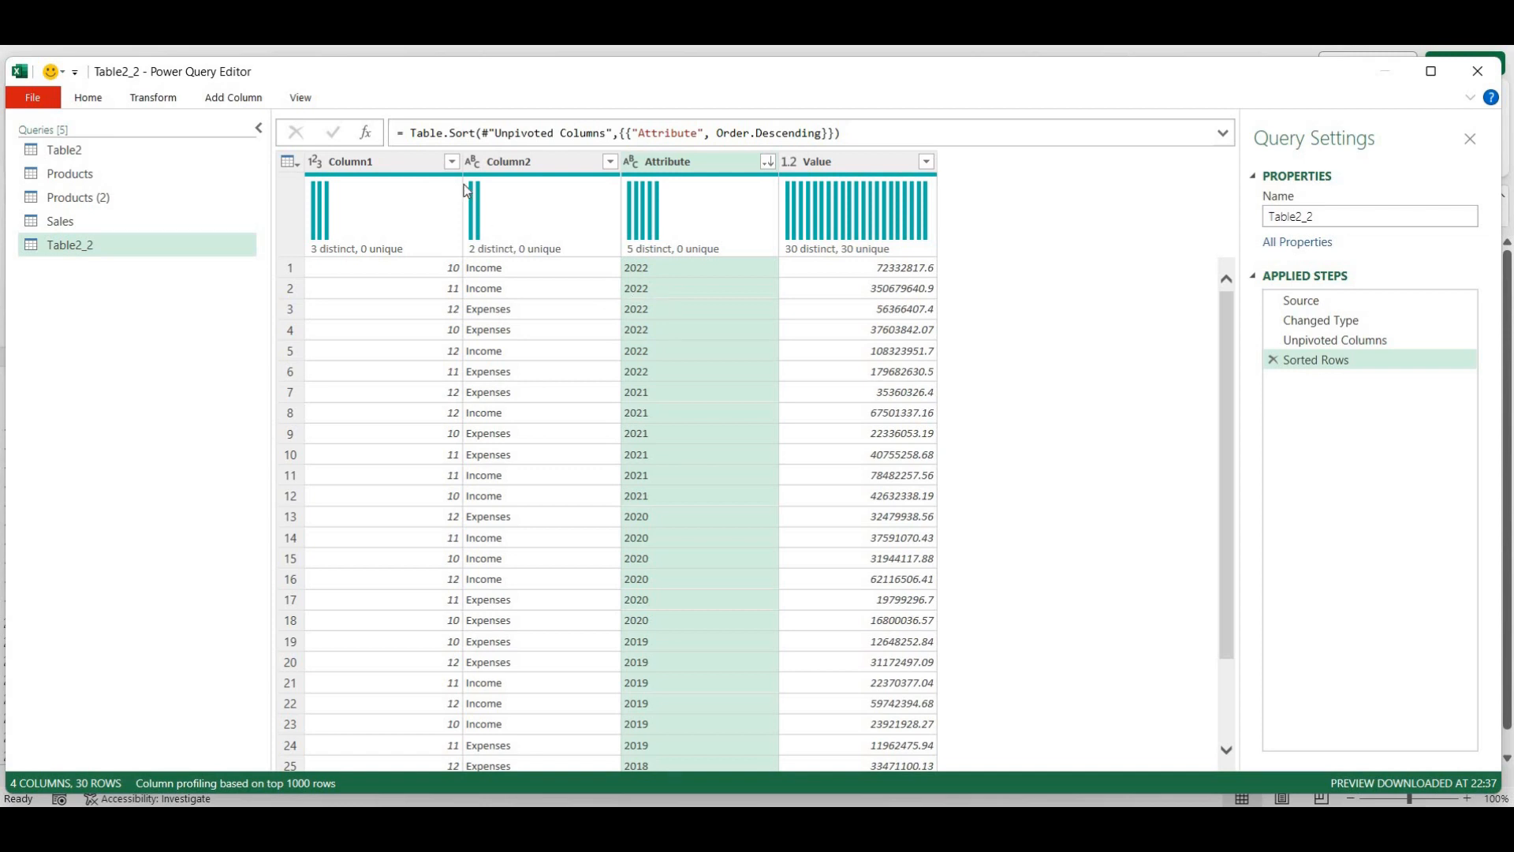
# Add further sort levels to the query: Column1 ascending, and Column2 descending so Income precedes Expenses
pyautogui.click(452, 161)
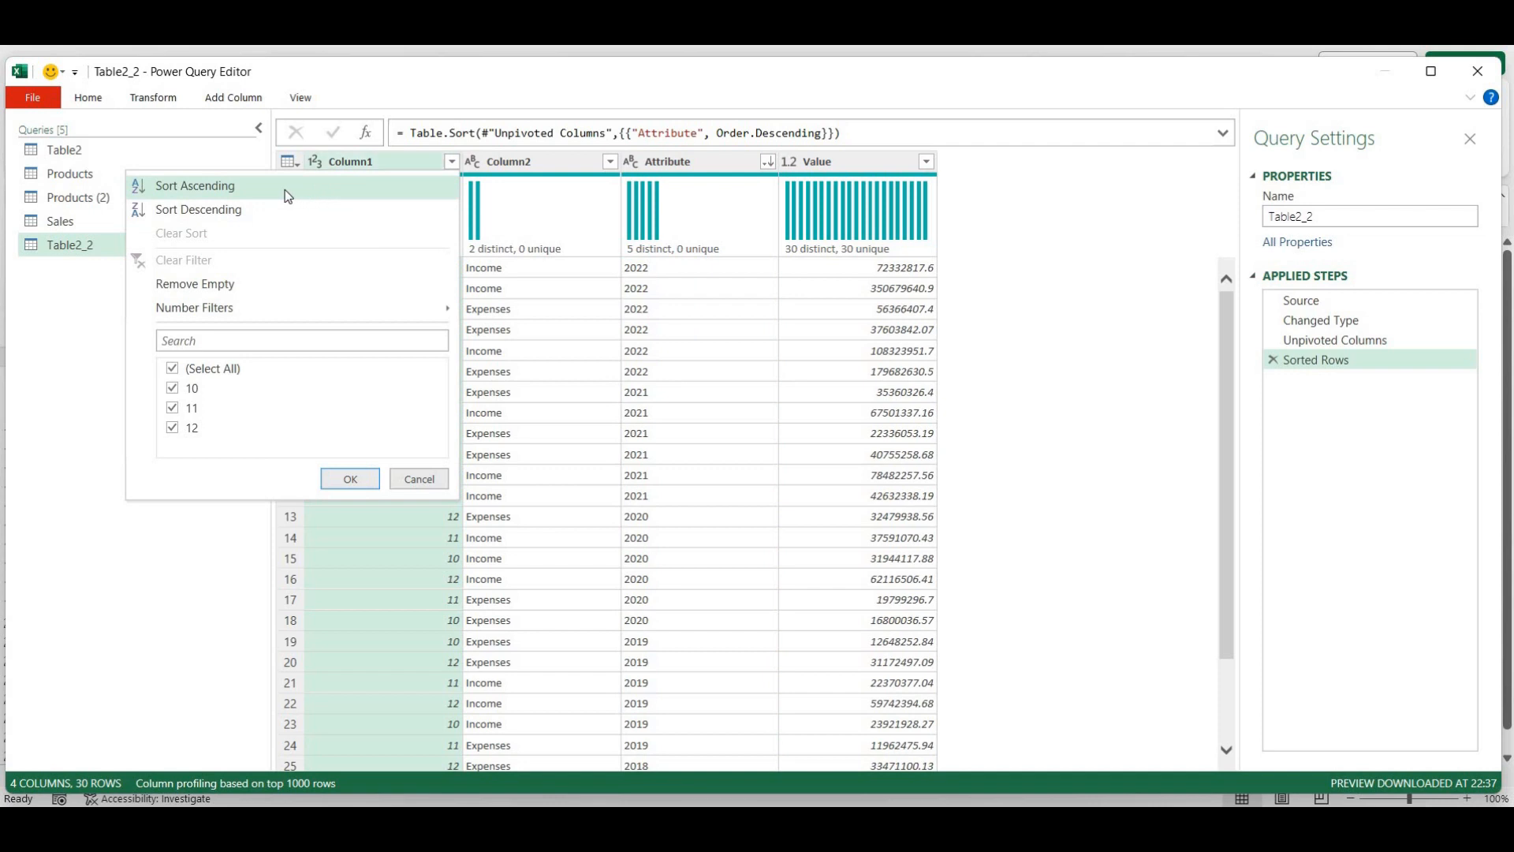
pyautogui.click(288, 188)
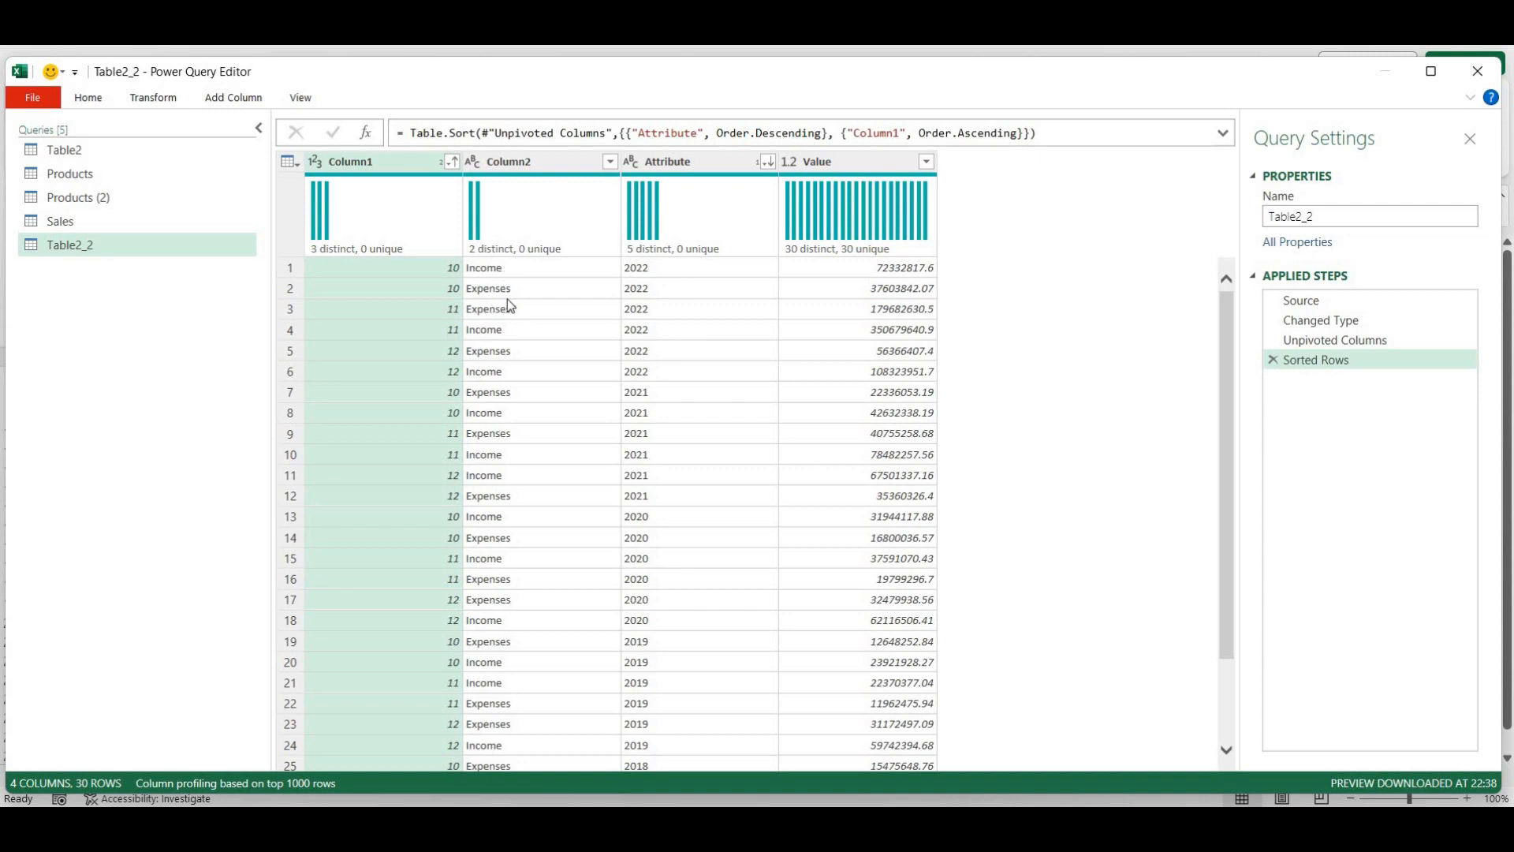
pyautogui.click(610, 163)
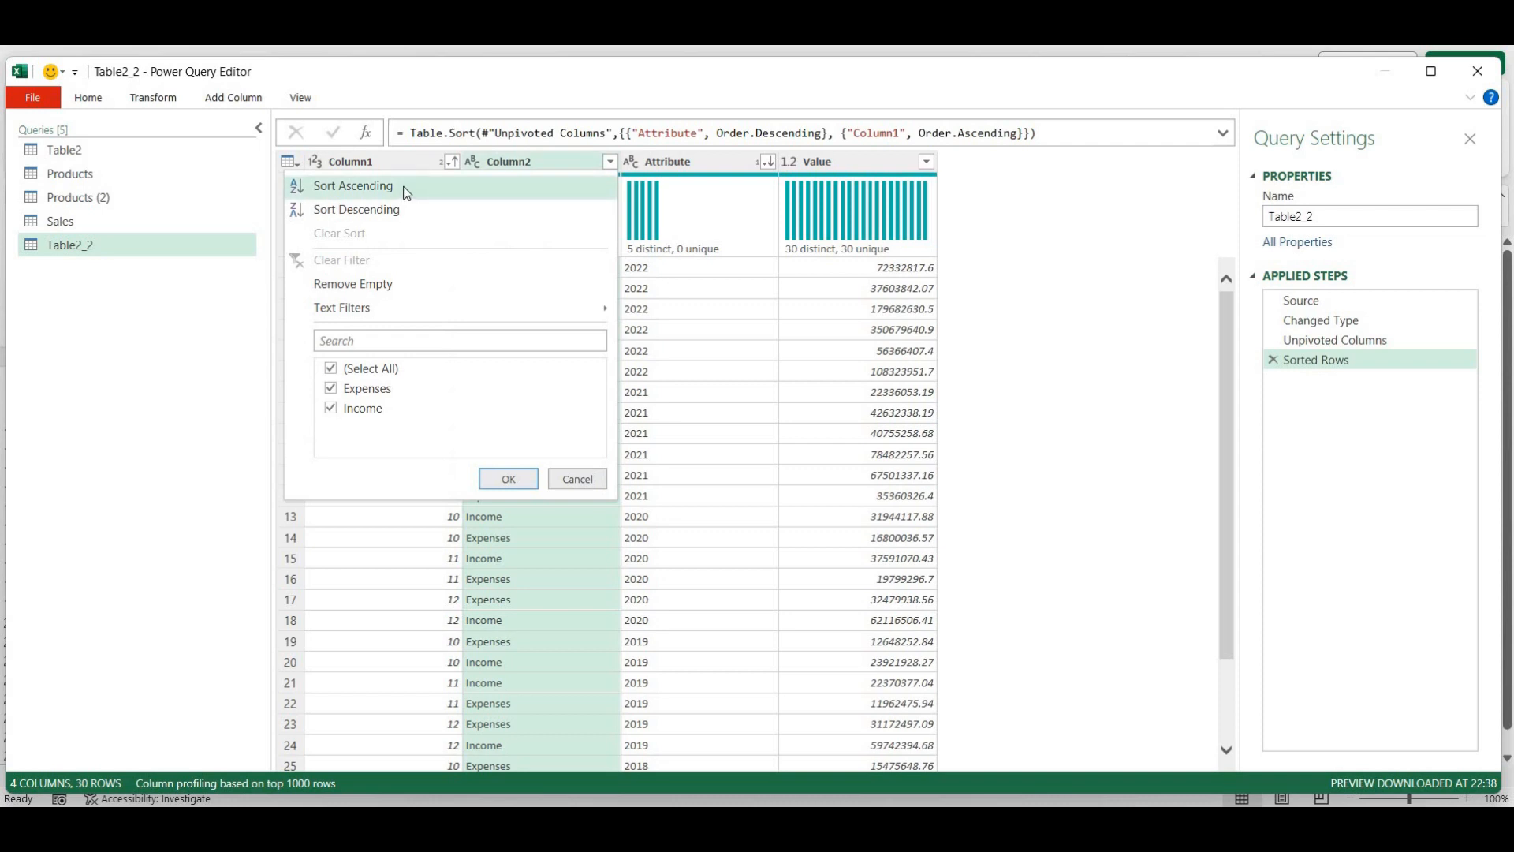
pyautogui.click(406, 193)
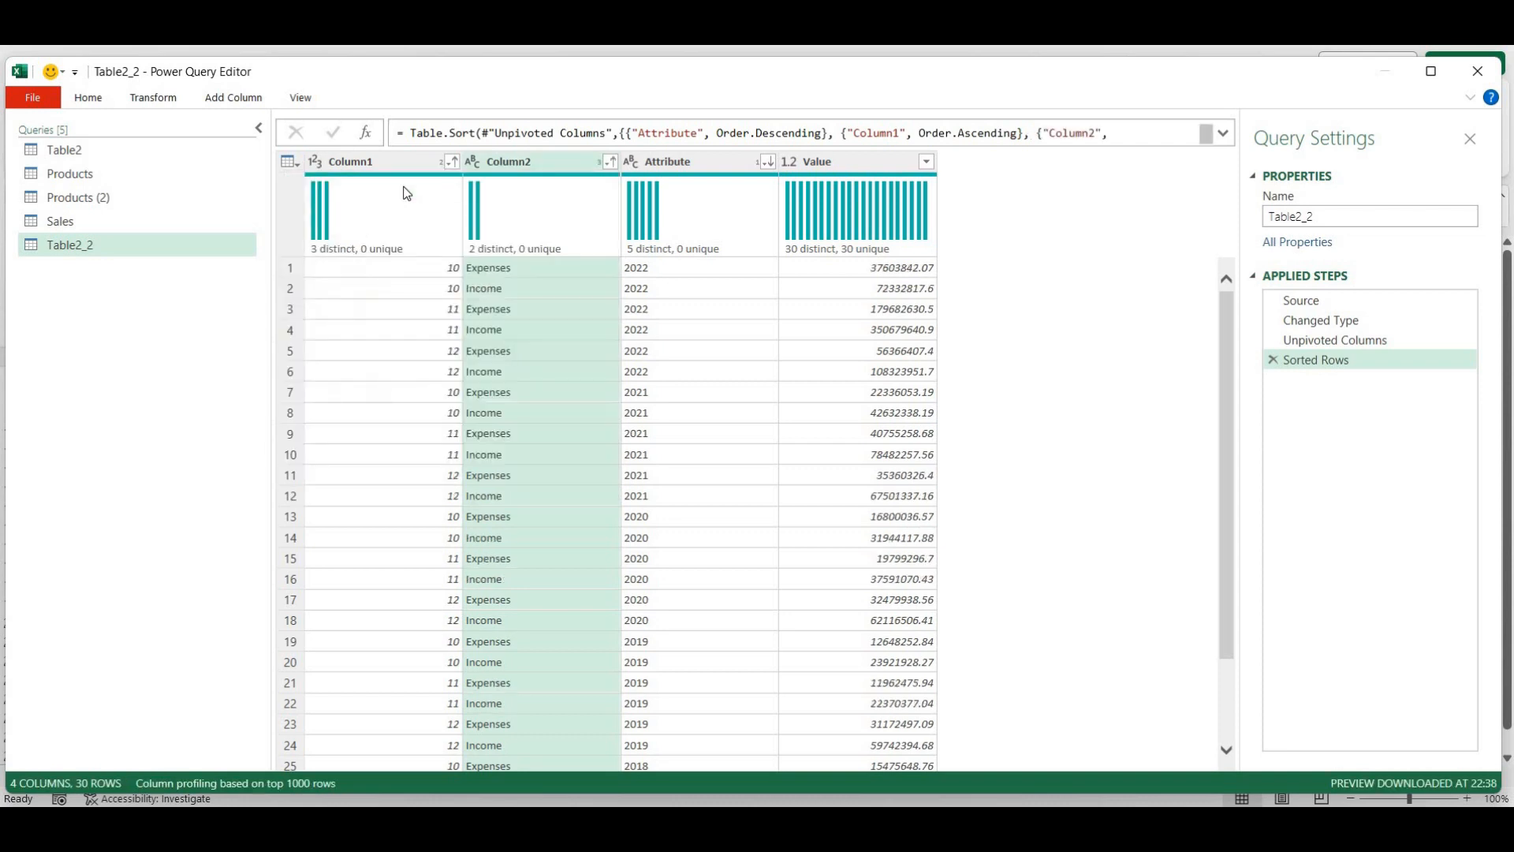
pyautogui.click(609, 160)
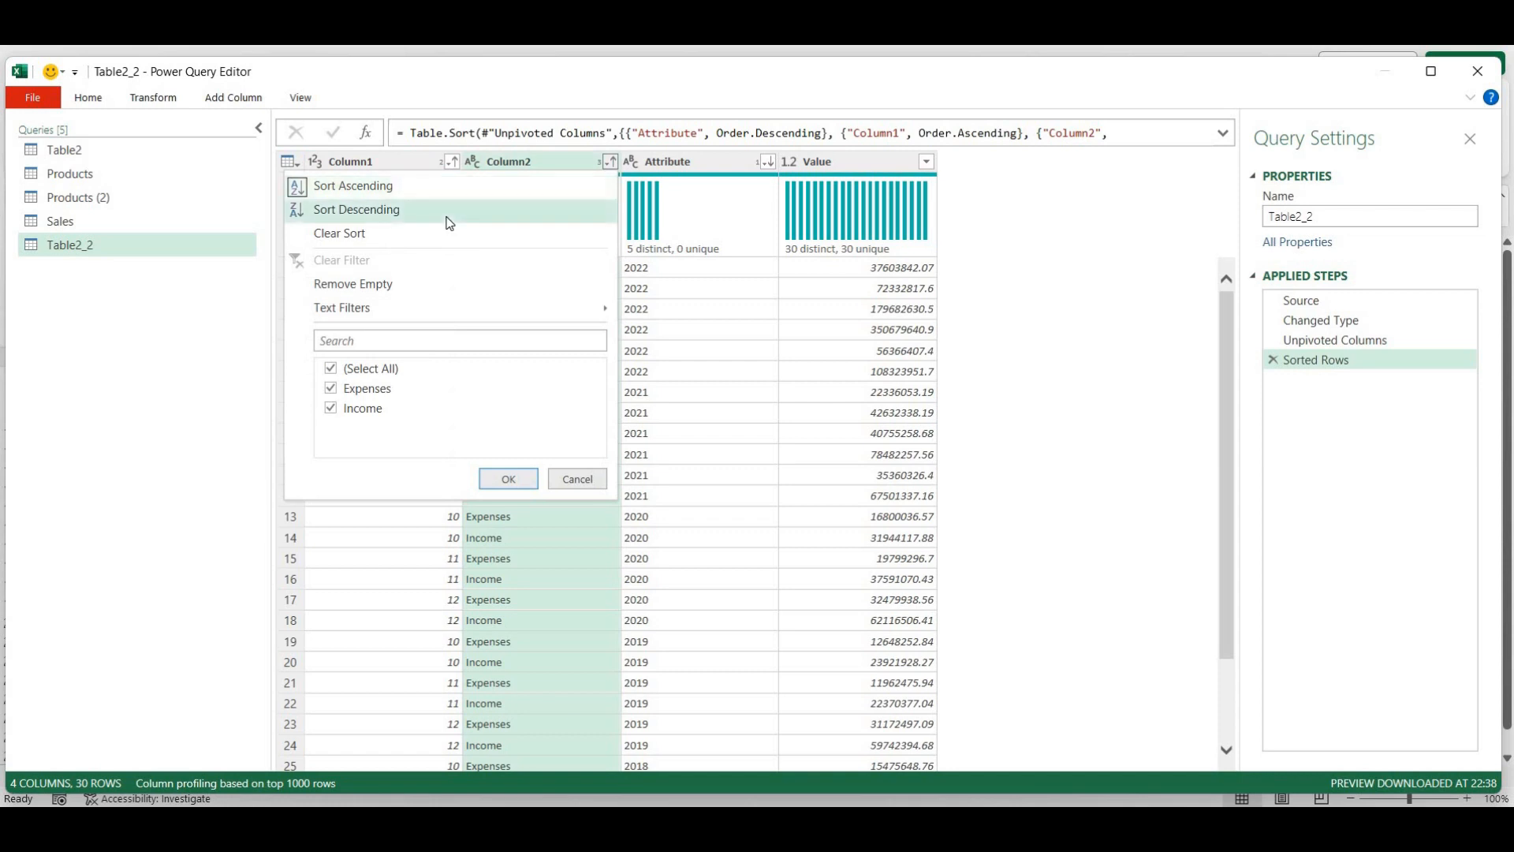
pyautogui.click(447, 217)
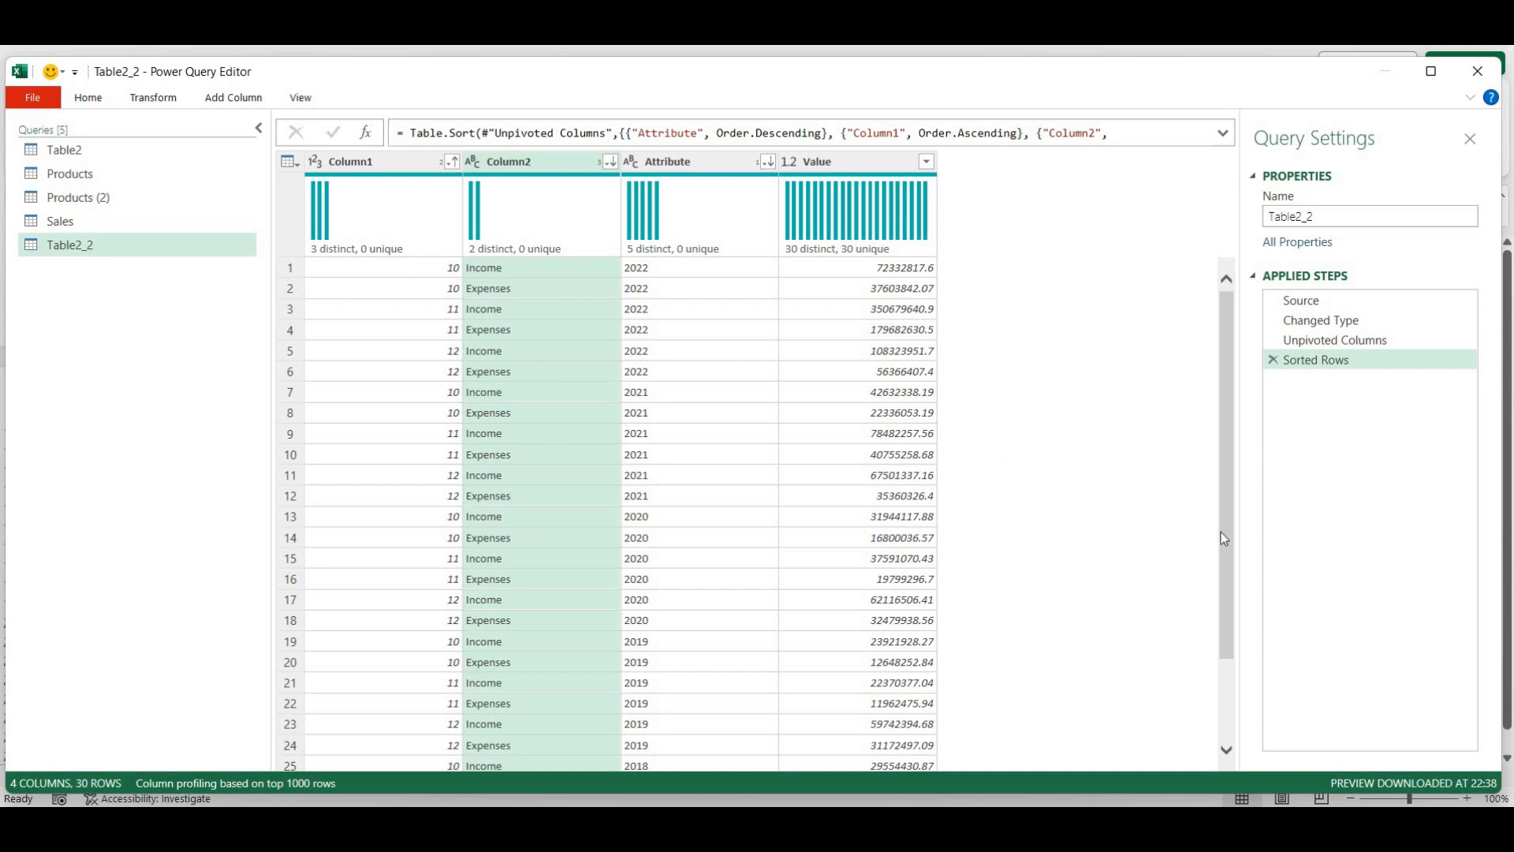
# Review the sorted rows of the Table2_2 query, and close and load it into the workbook
pyautogui.moveTo(1220, 536); pyautogui.dragTo(1221, 545)
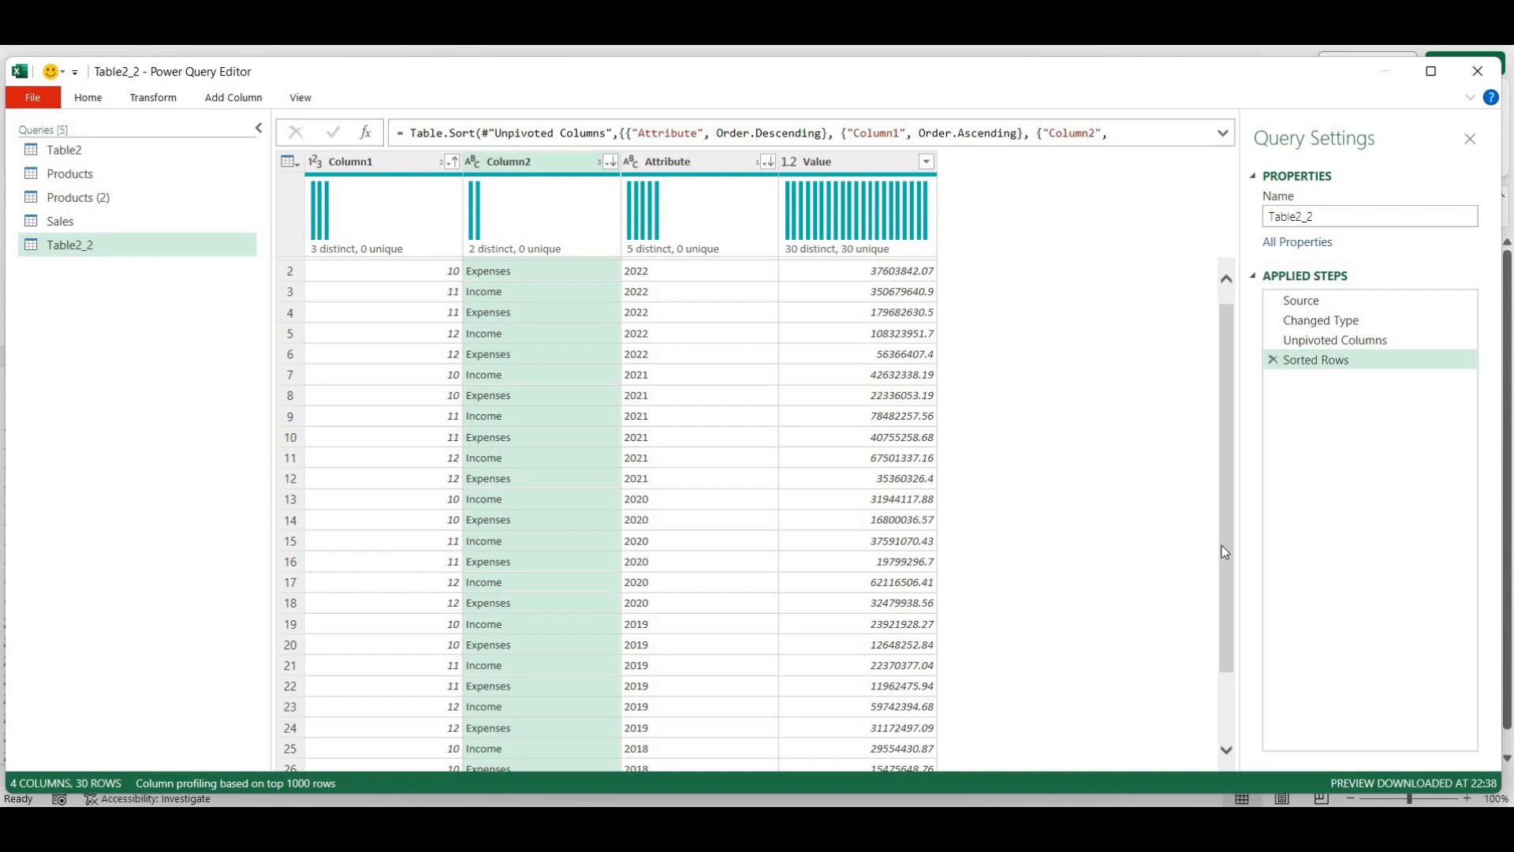
pyautogui.moveTo(1221, 545); pyautogui.dragTo(1227, 649)
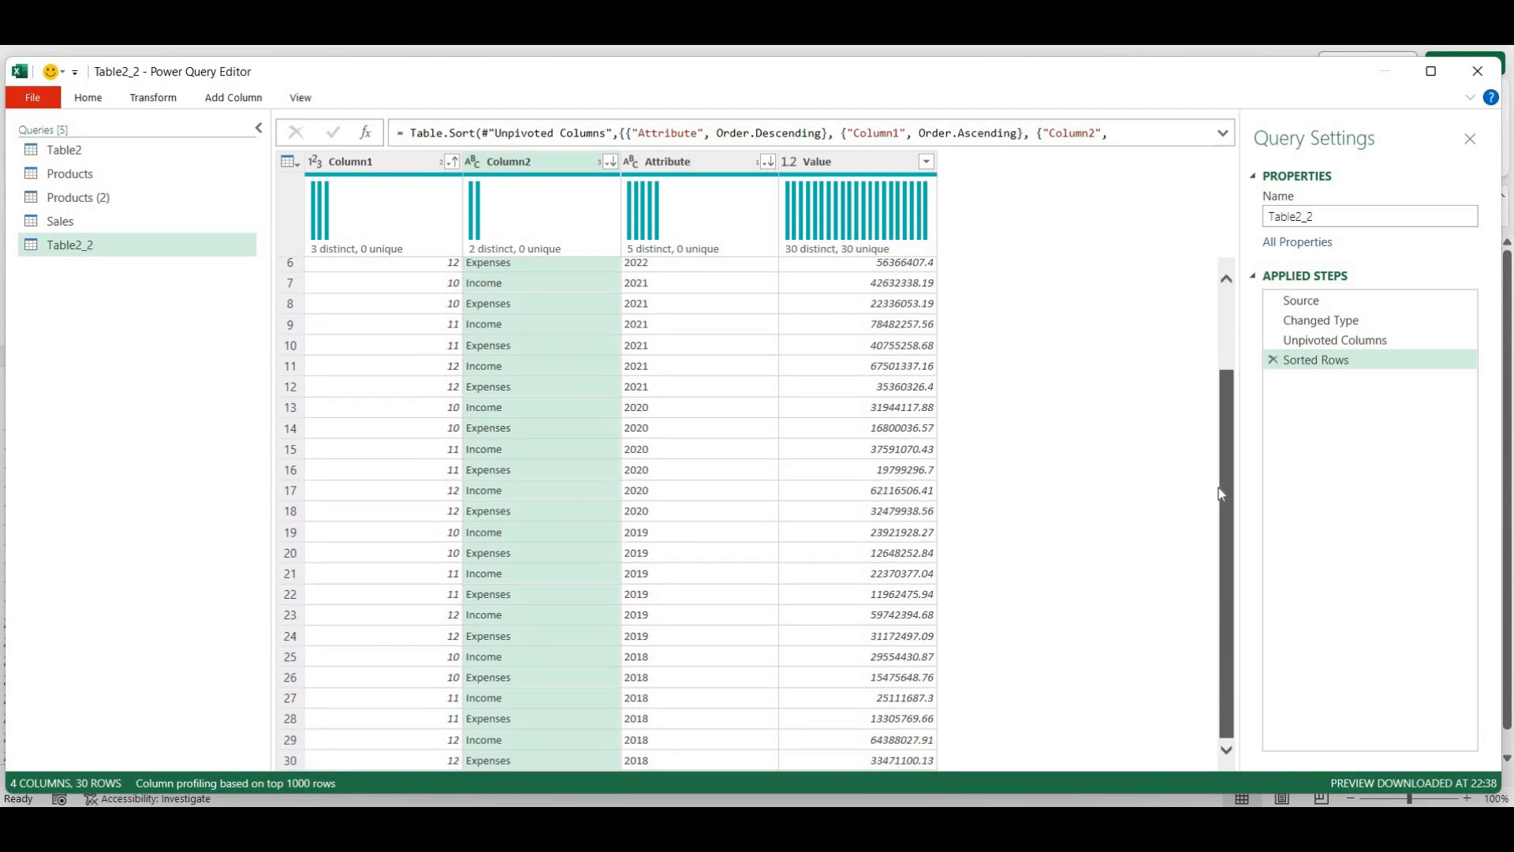
pyautogui.moveTo(1218, 488); pyautogui.dragTo(1223, 402)
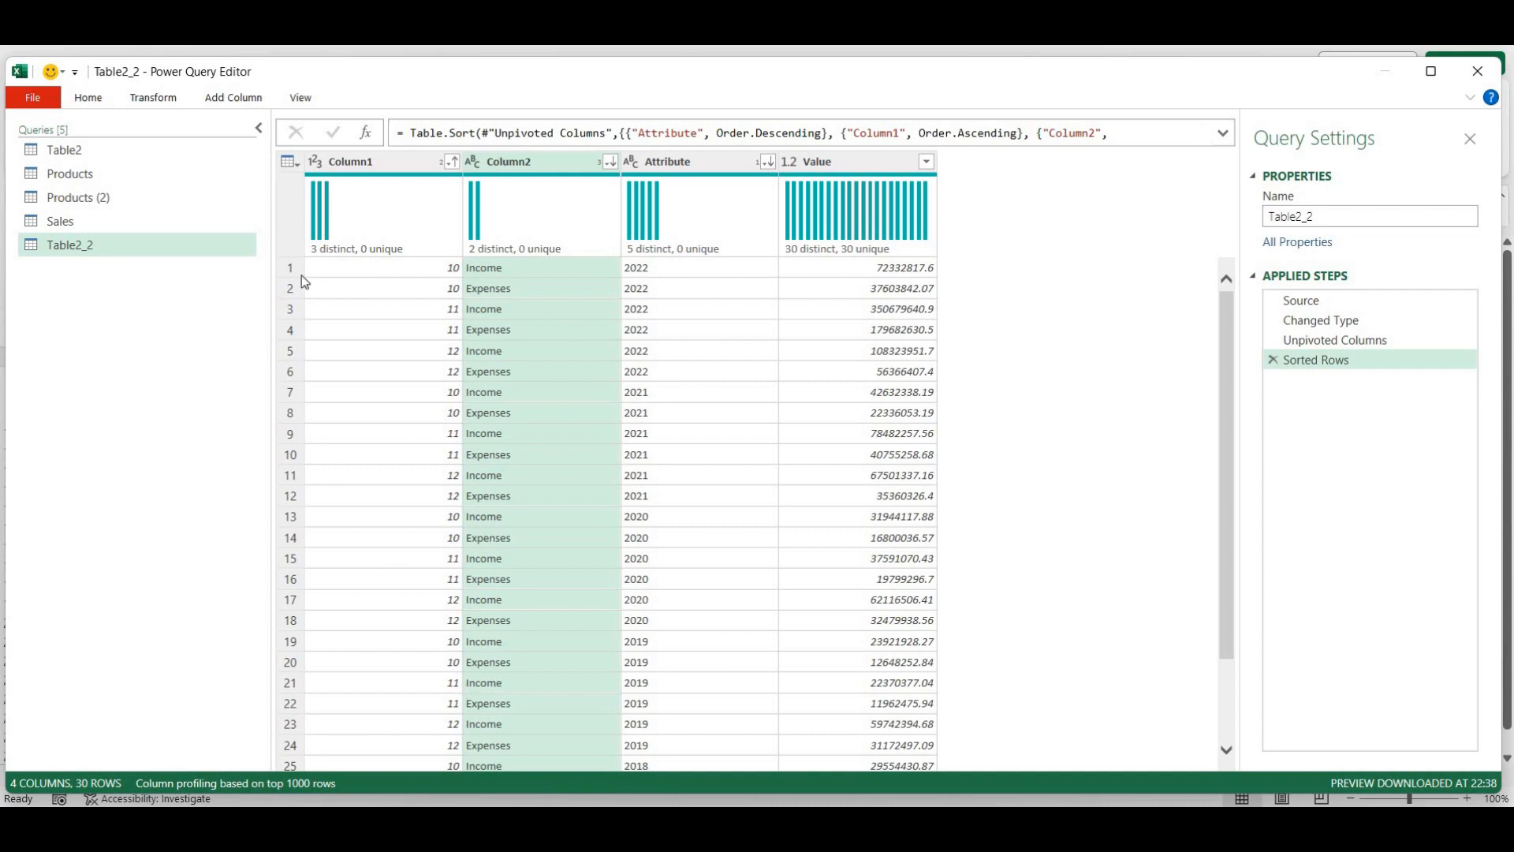
pyautogui.click(92, 97)
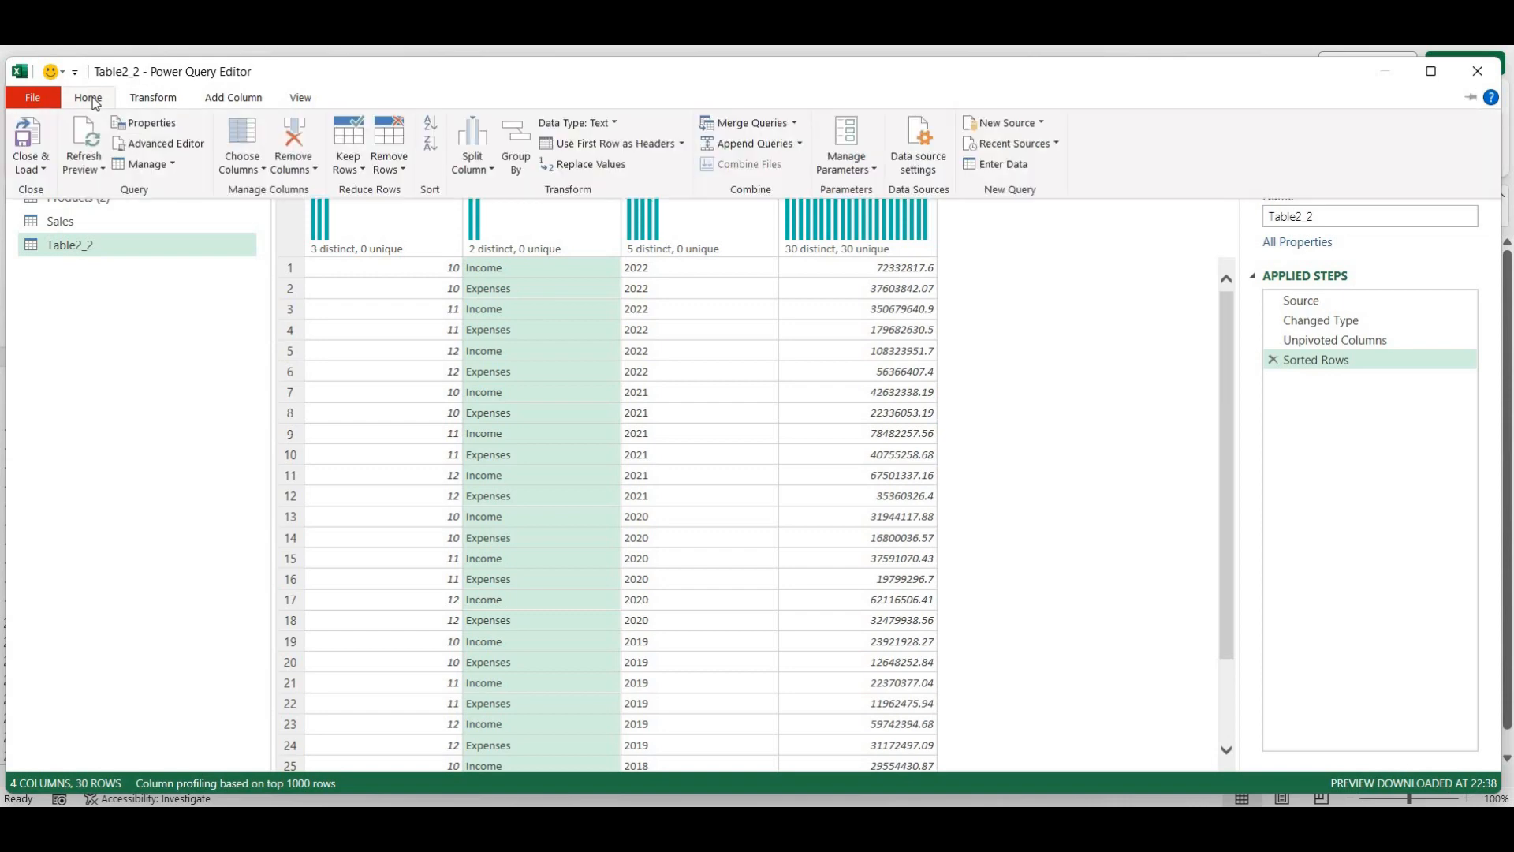
pyautogui.click(28, 132)
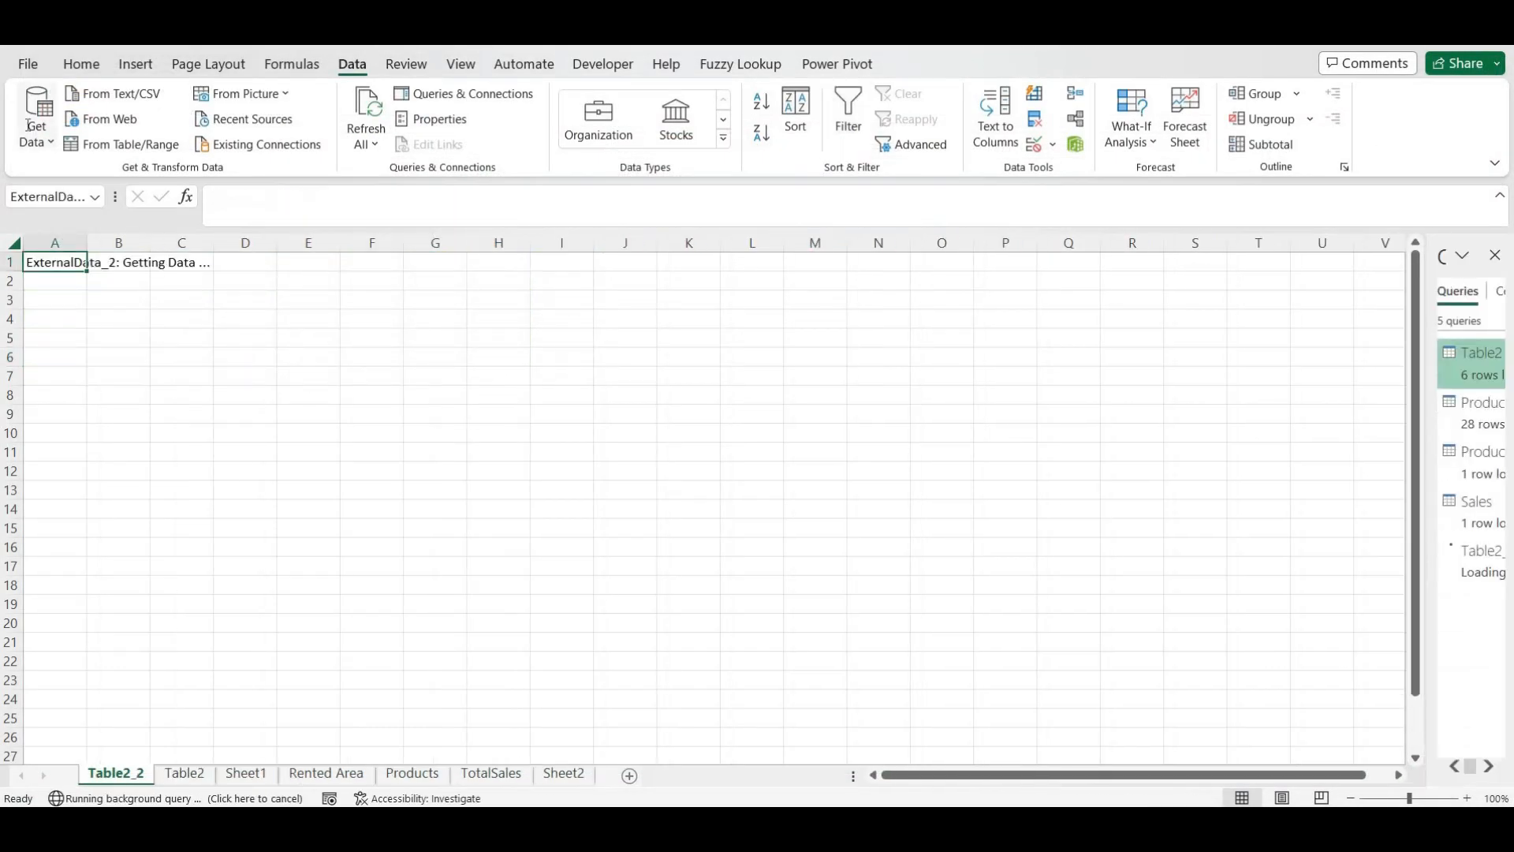